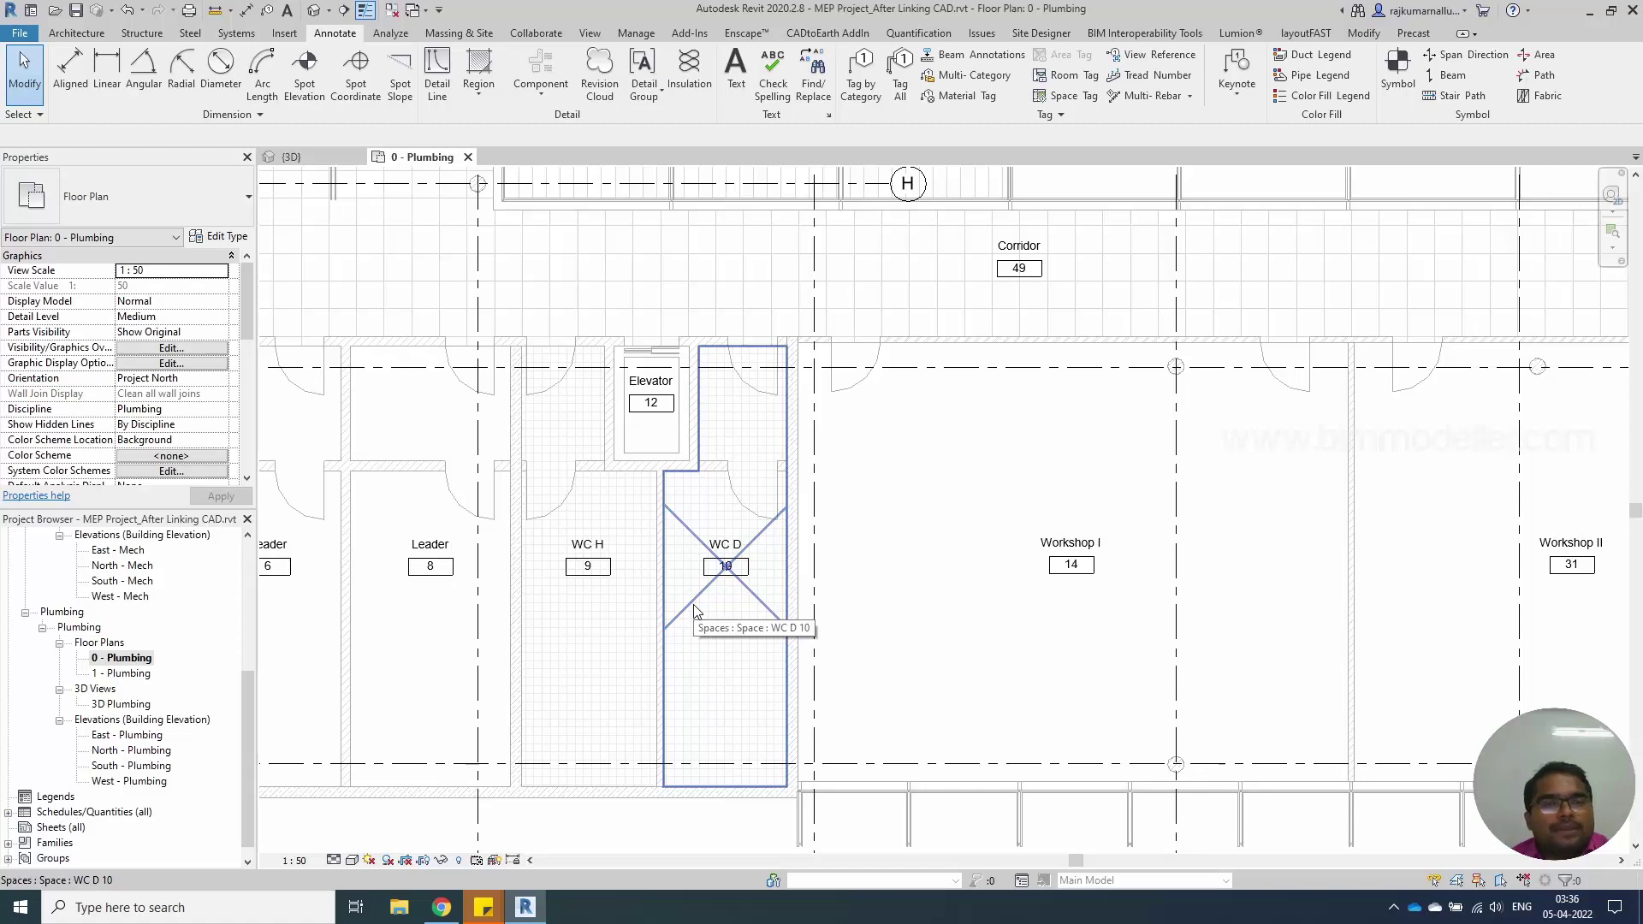
Switch the ribbon to the Systems tab while the 0 - Plumbing floor plan is shown
left_click(236, 32)
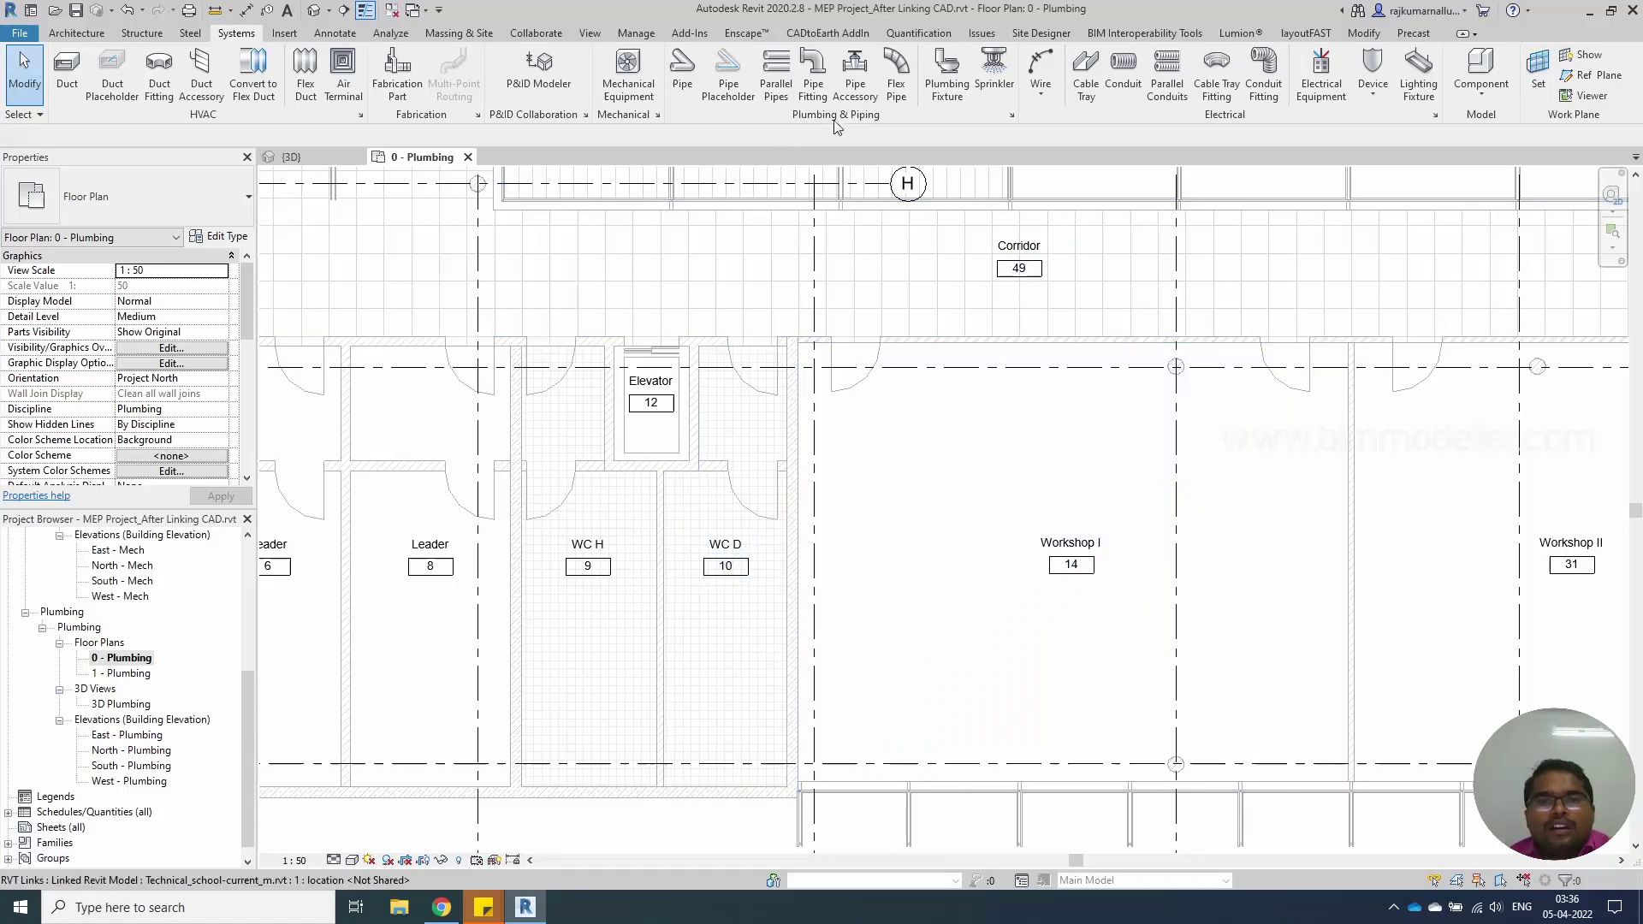
Place a Sink - Island - Single on the vertical wall face beside WC D
left_click(948, 85)
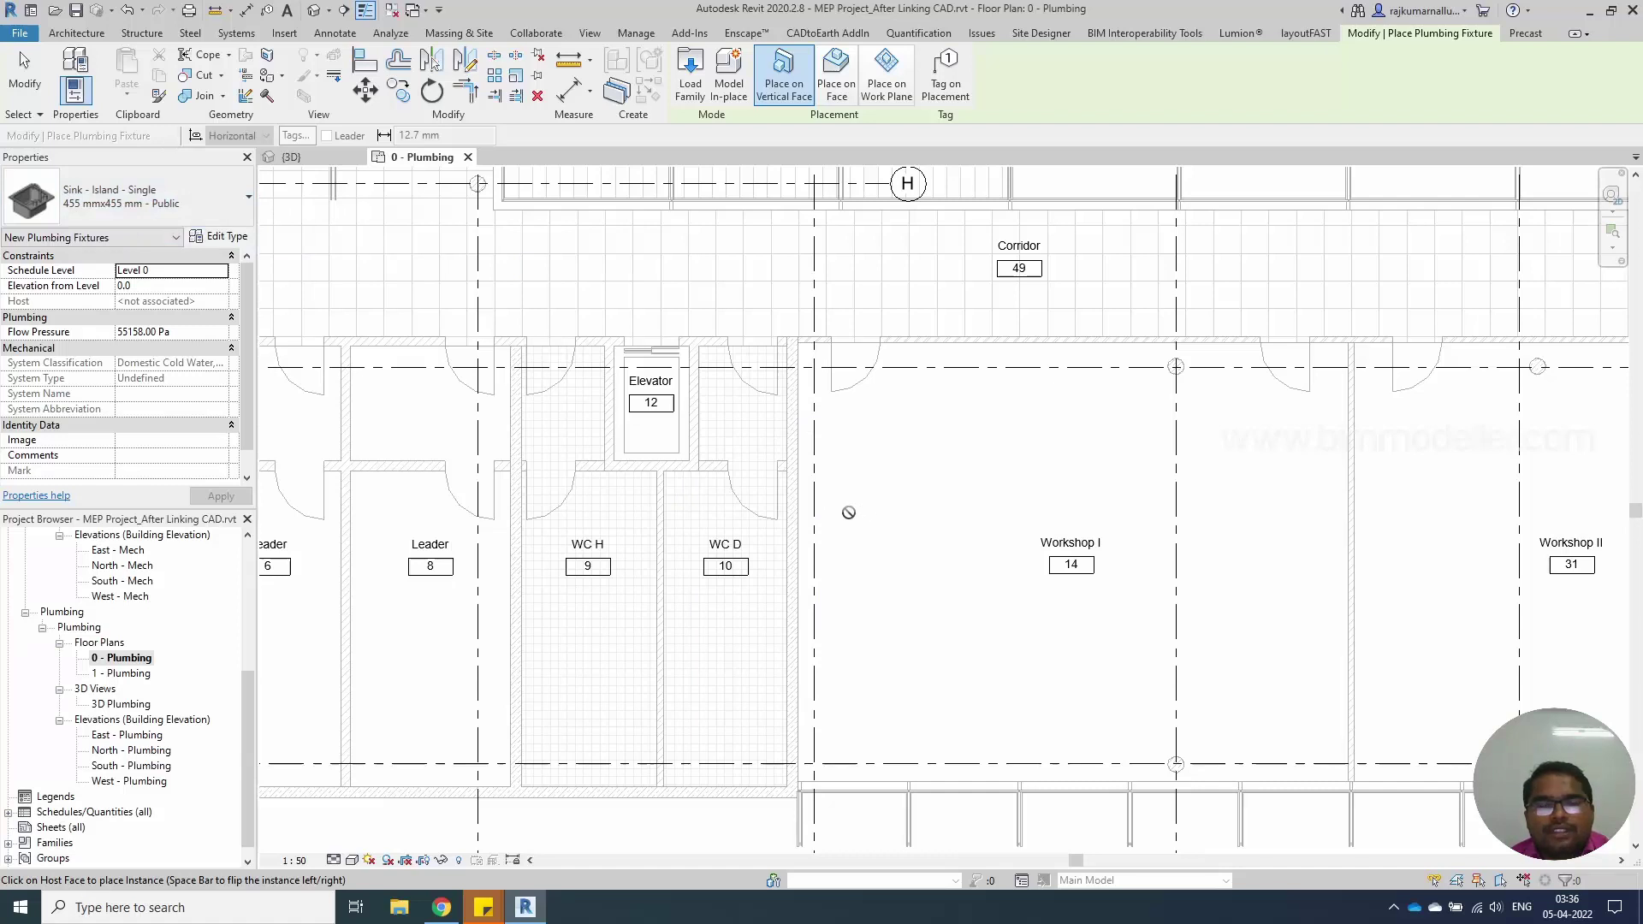
scroll(848, 511, "up", 5)
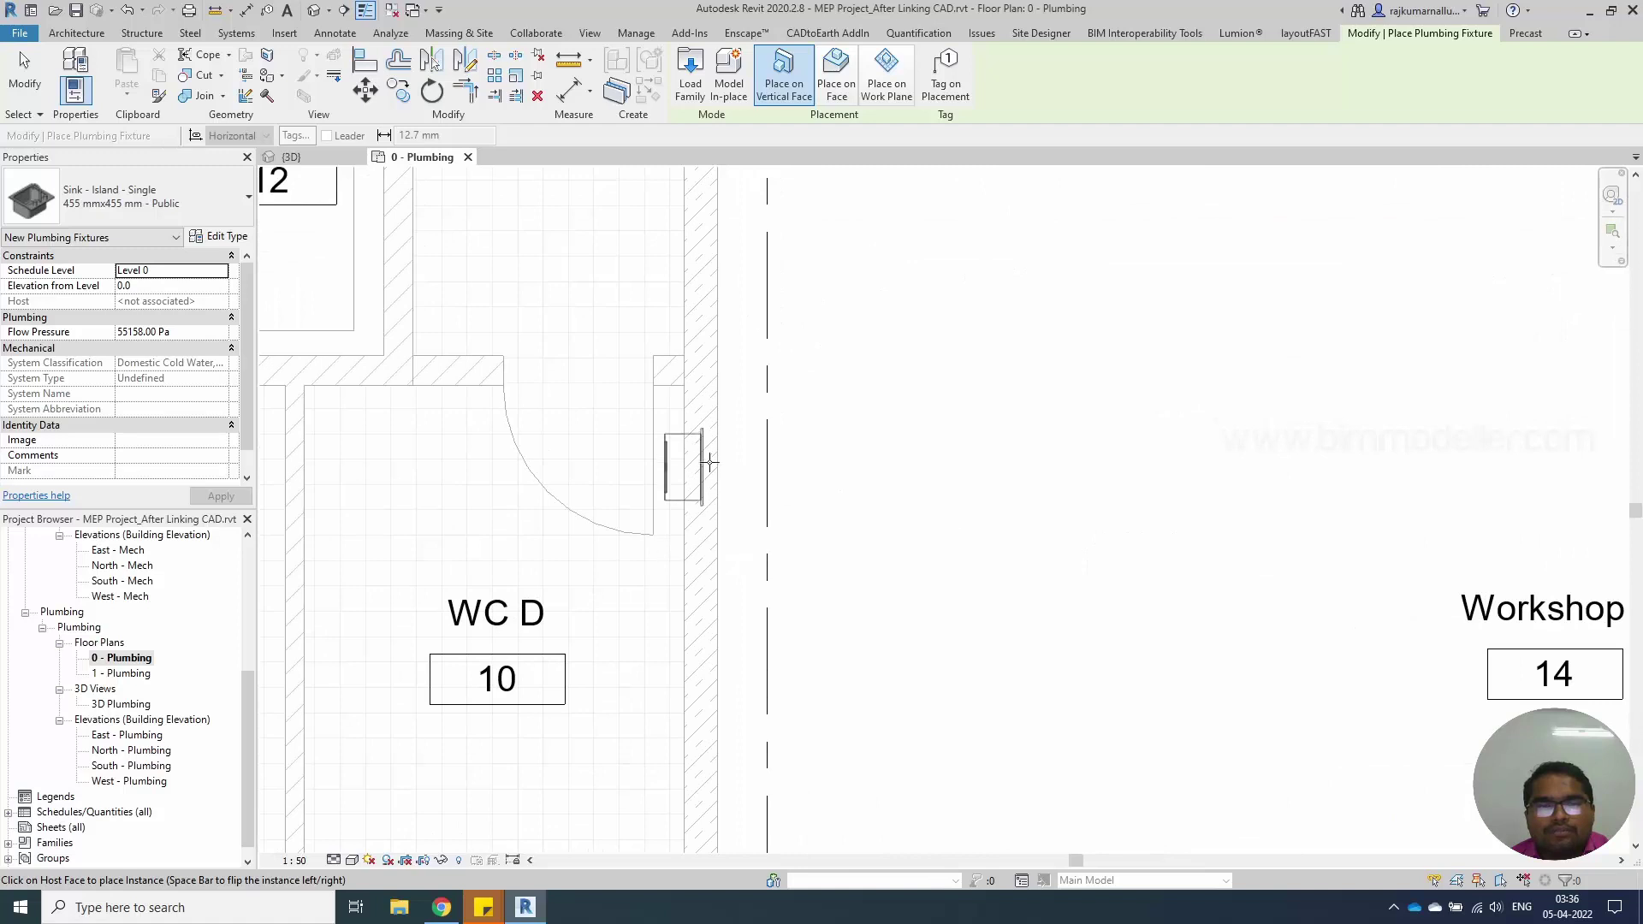
left_click(717, 514)
key("Escape")
key("Escape")
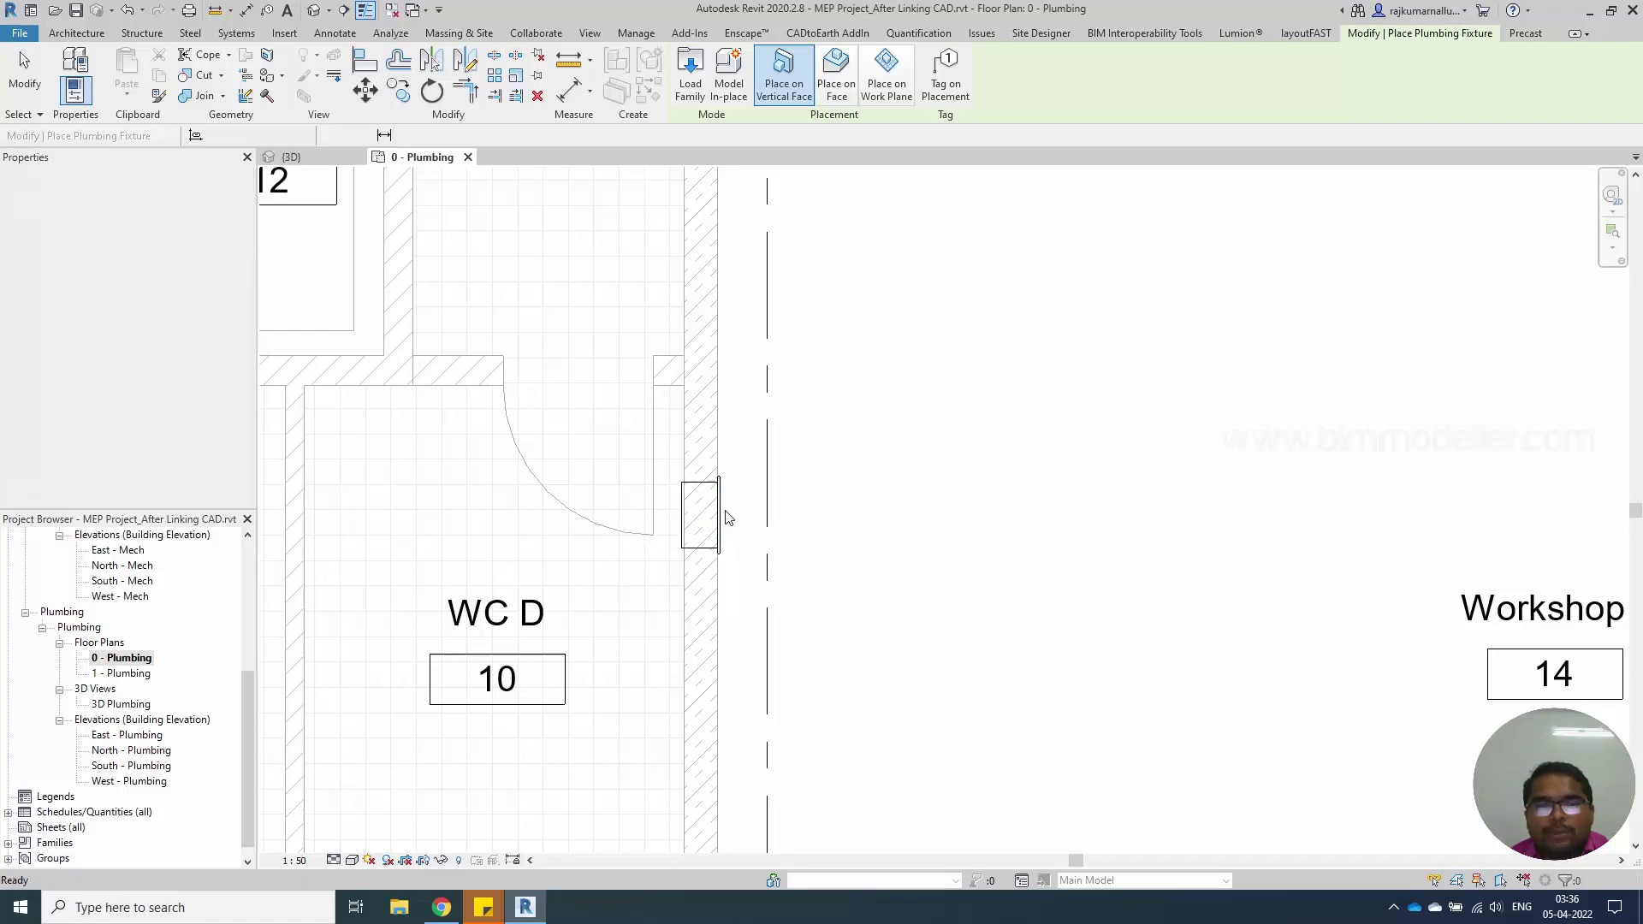
Inspect the new wall-hung sink in a Selection Box 3D view, then deselect it
left_click(721, 505)
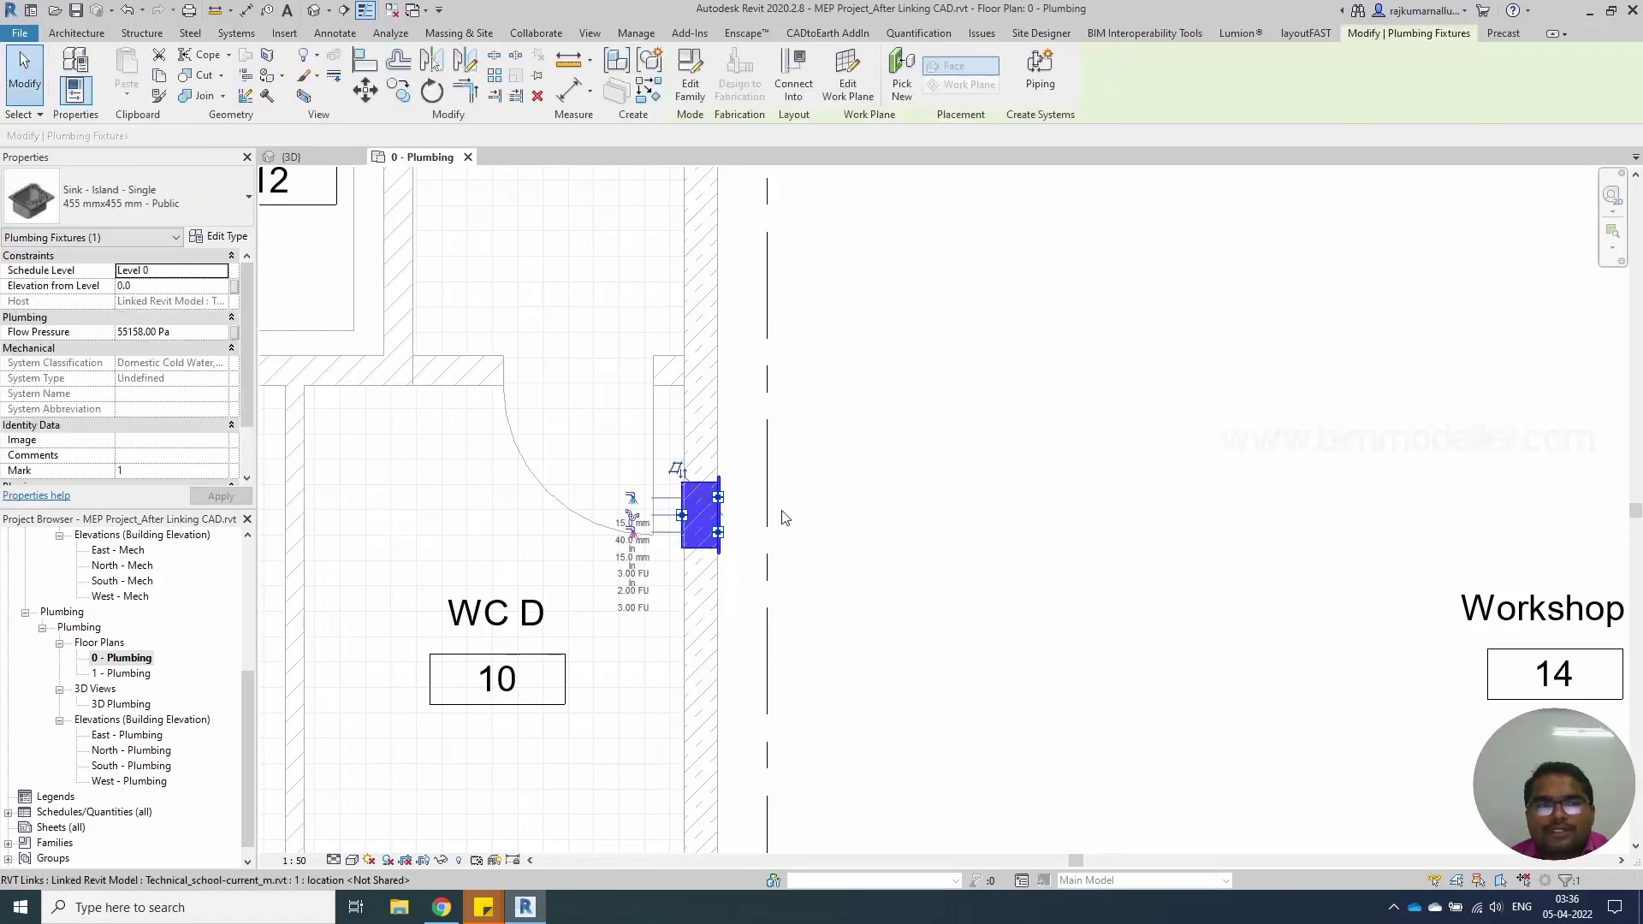
scroll(659, 462, "down", 3)
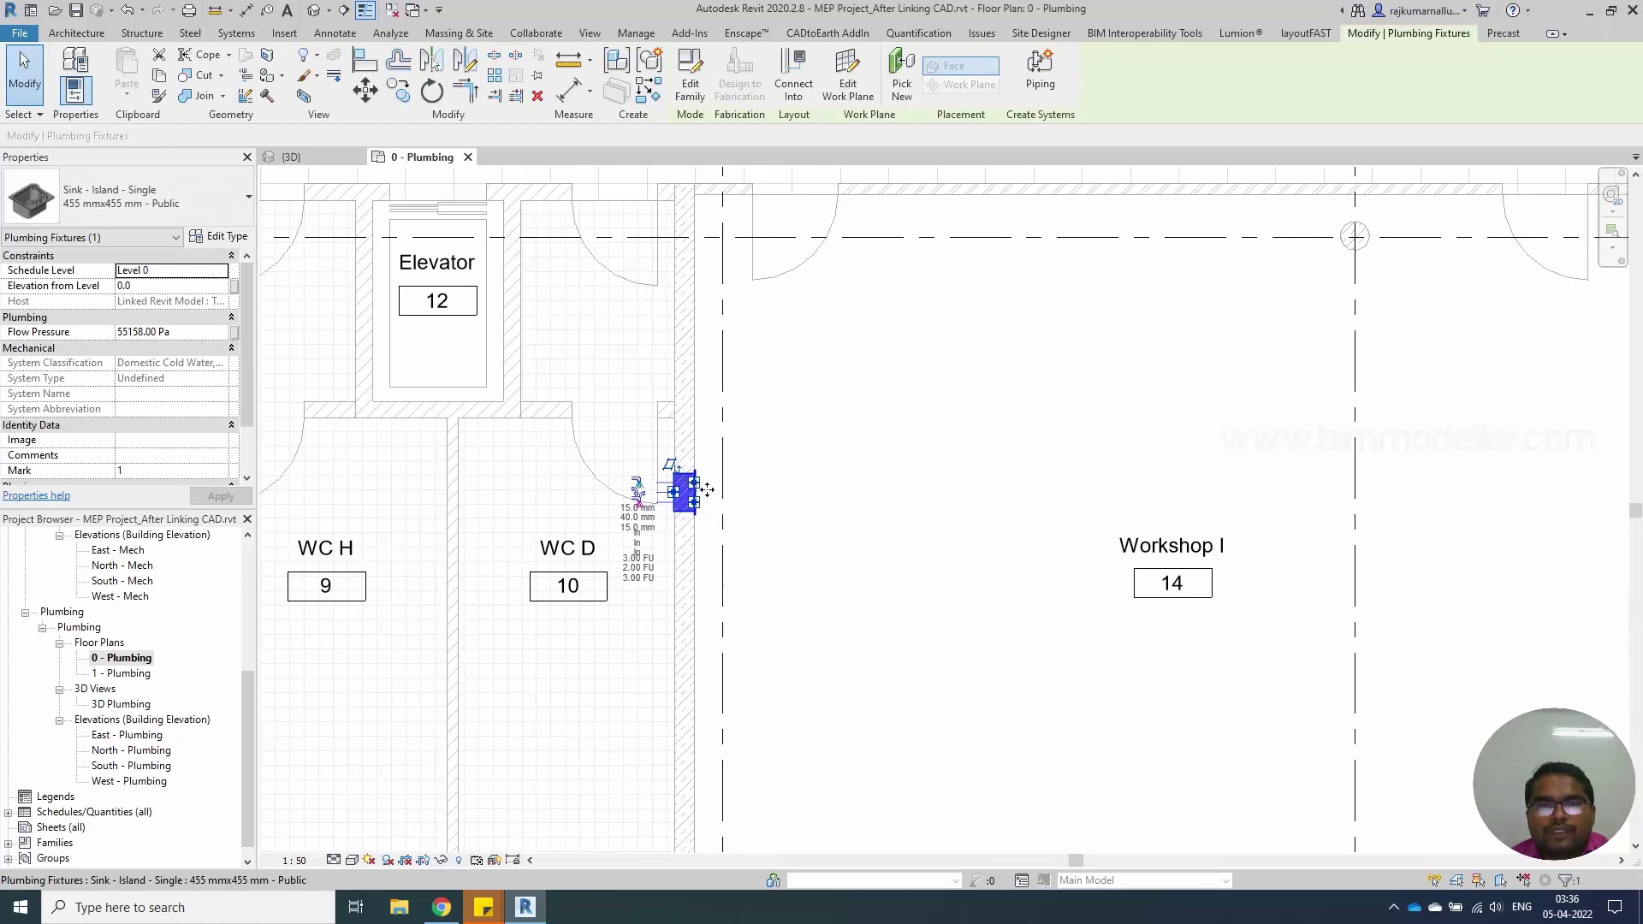
scroll(717, 489, "down", 2)
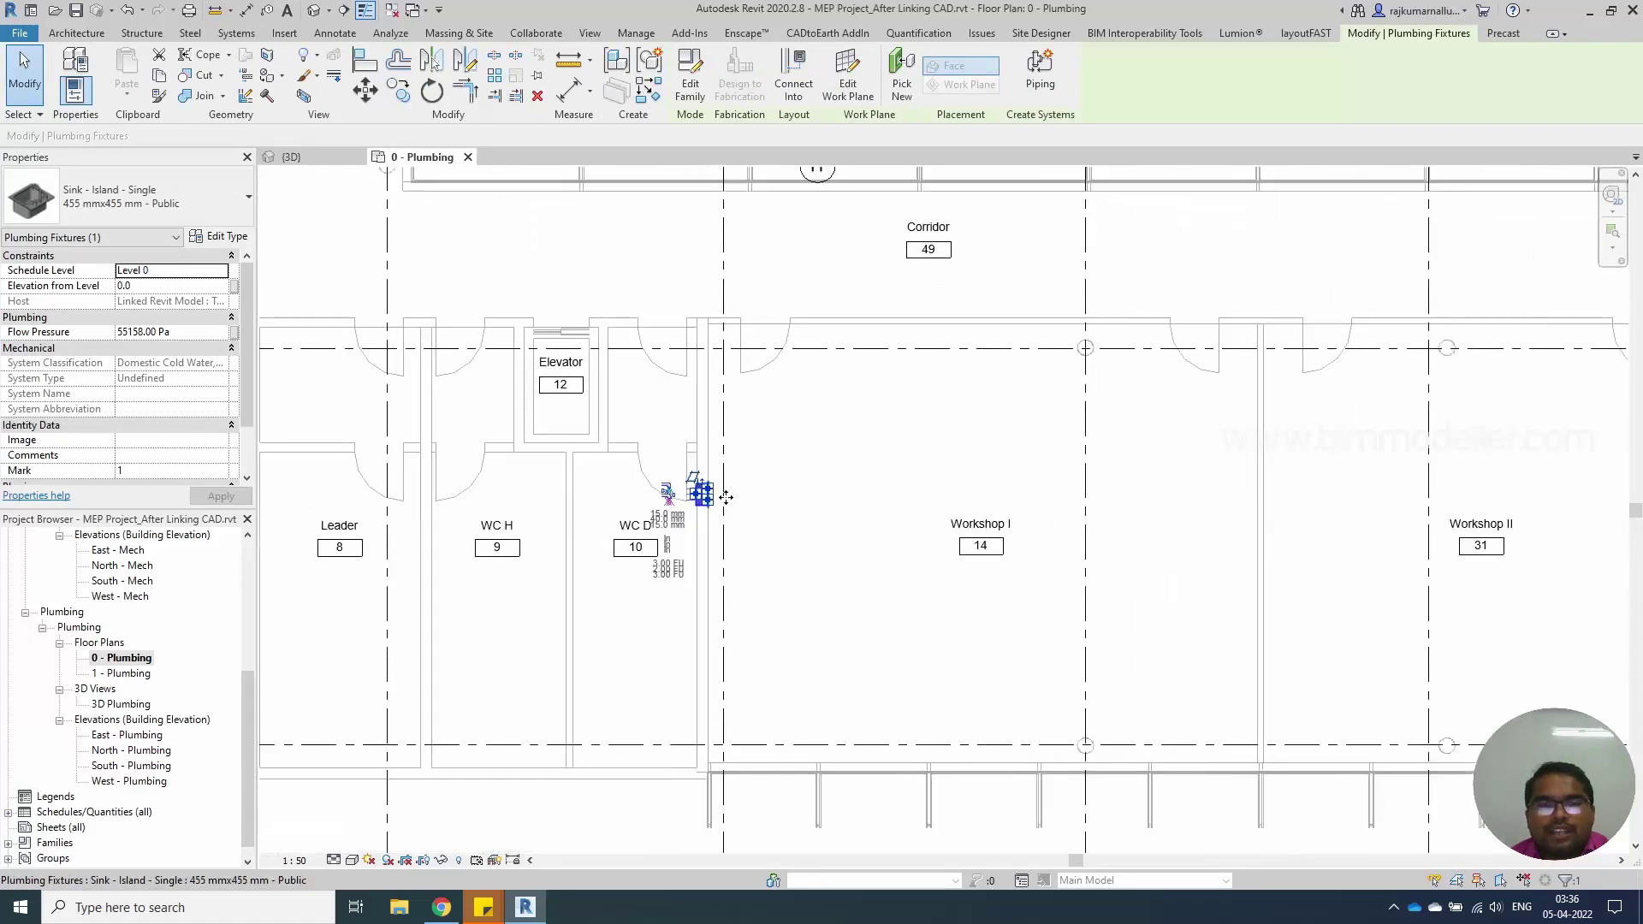
left_click(313, 97)
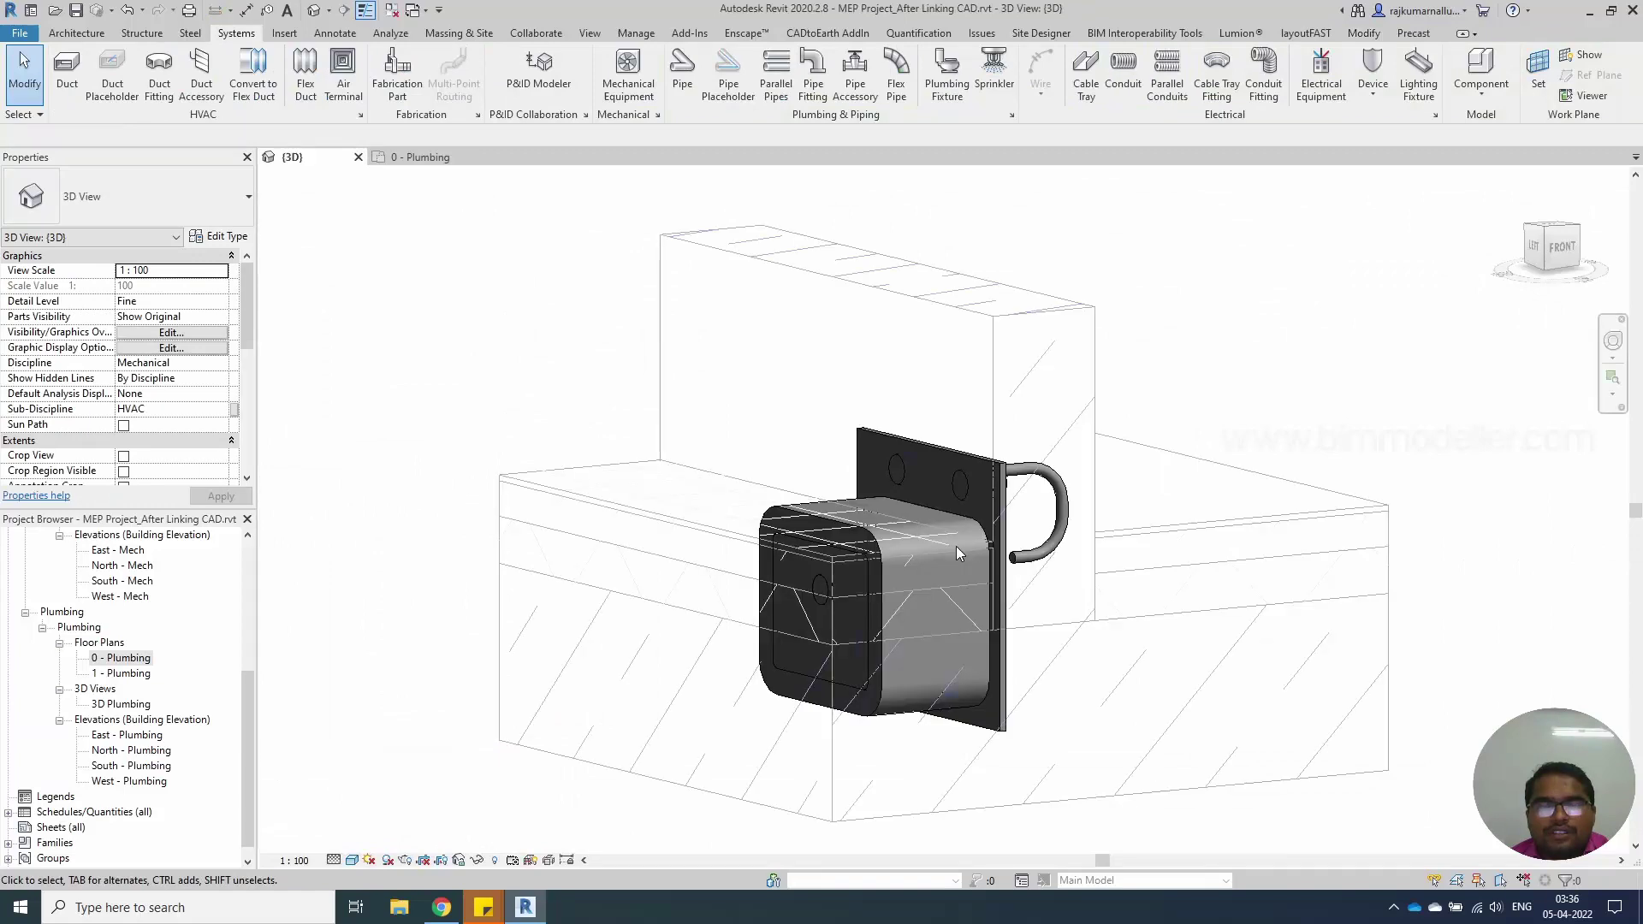
middle_click_drag(957, 546, 944, 595, "shift")
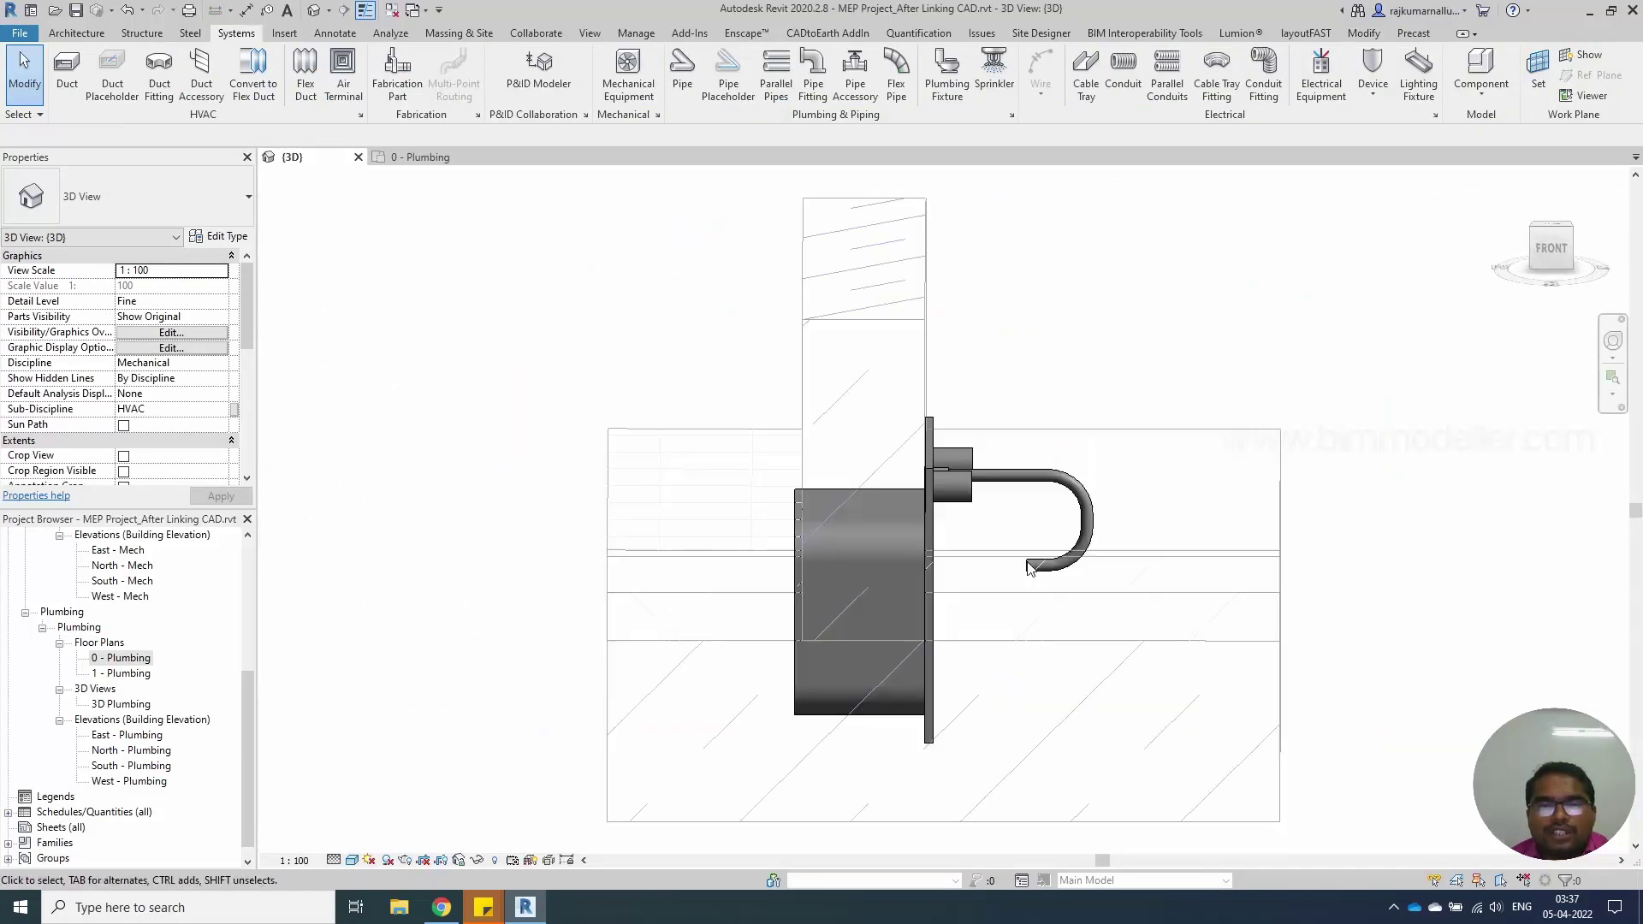
left_click(946, 503)
middle_click_drag(1169, 542, 935, 576, "shift")
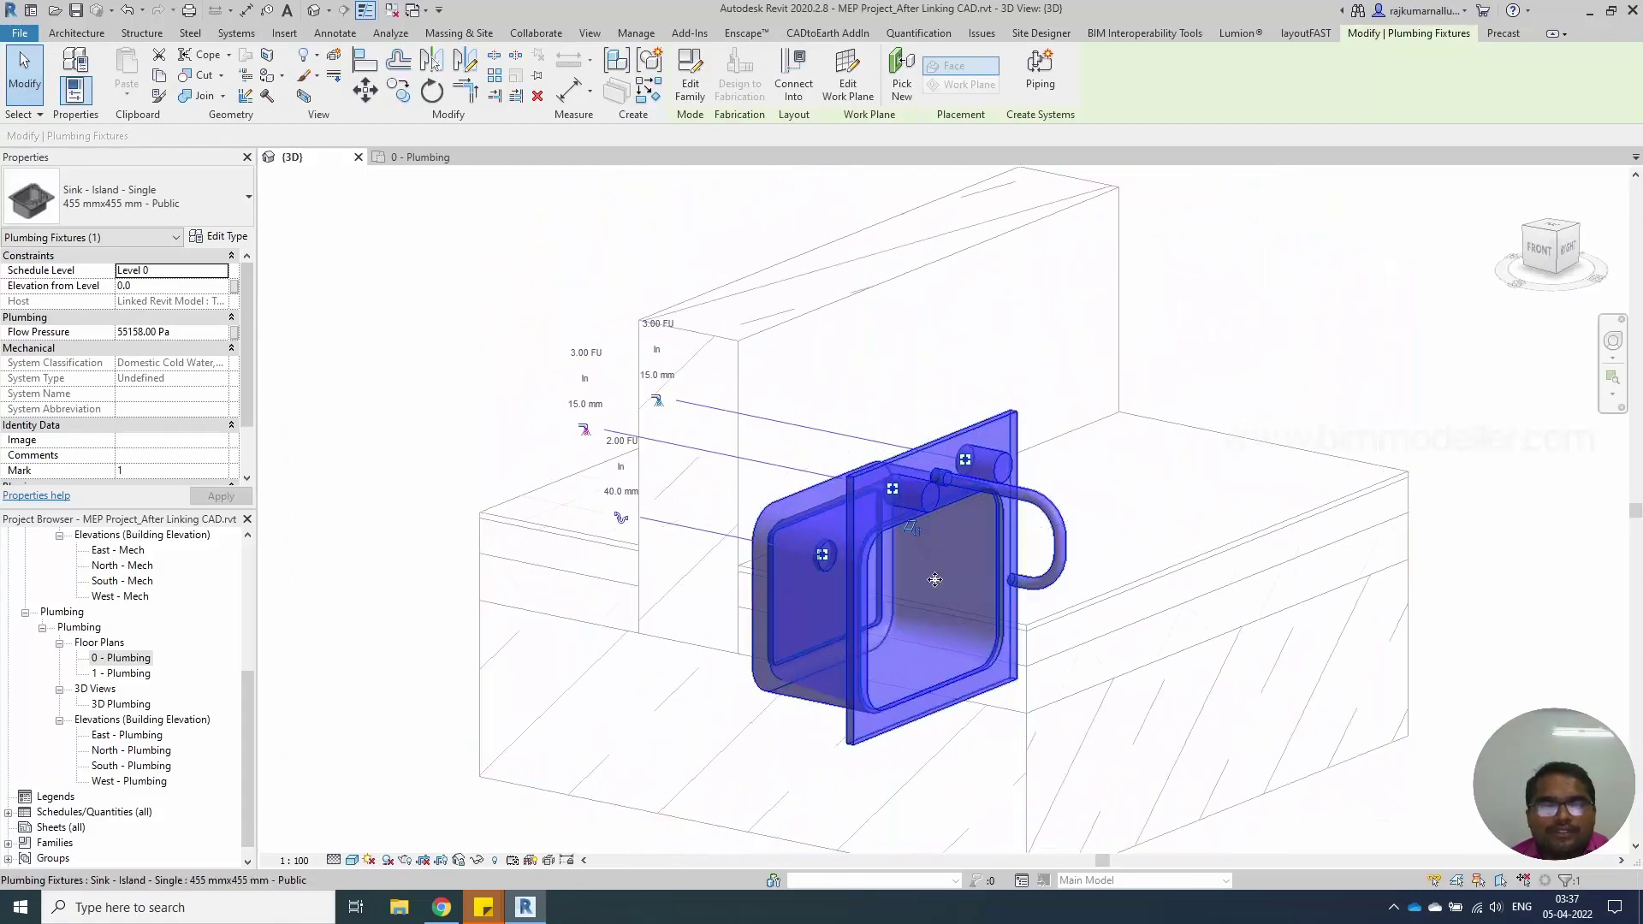
scroll(671, 360, "down", 3)
left_click(671, 360)
Back in the plan, place a second sink on a face in Workshop I beside the wall
left_click(428, 158)
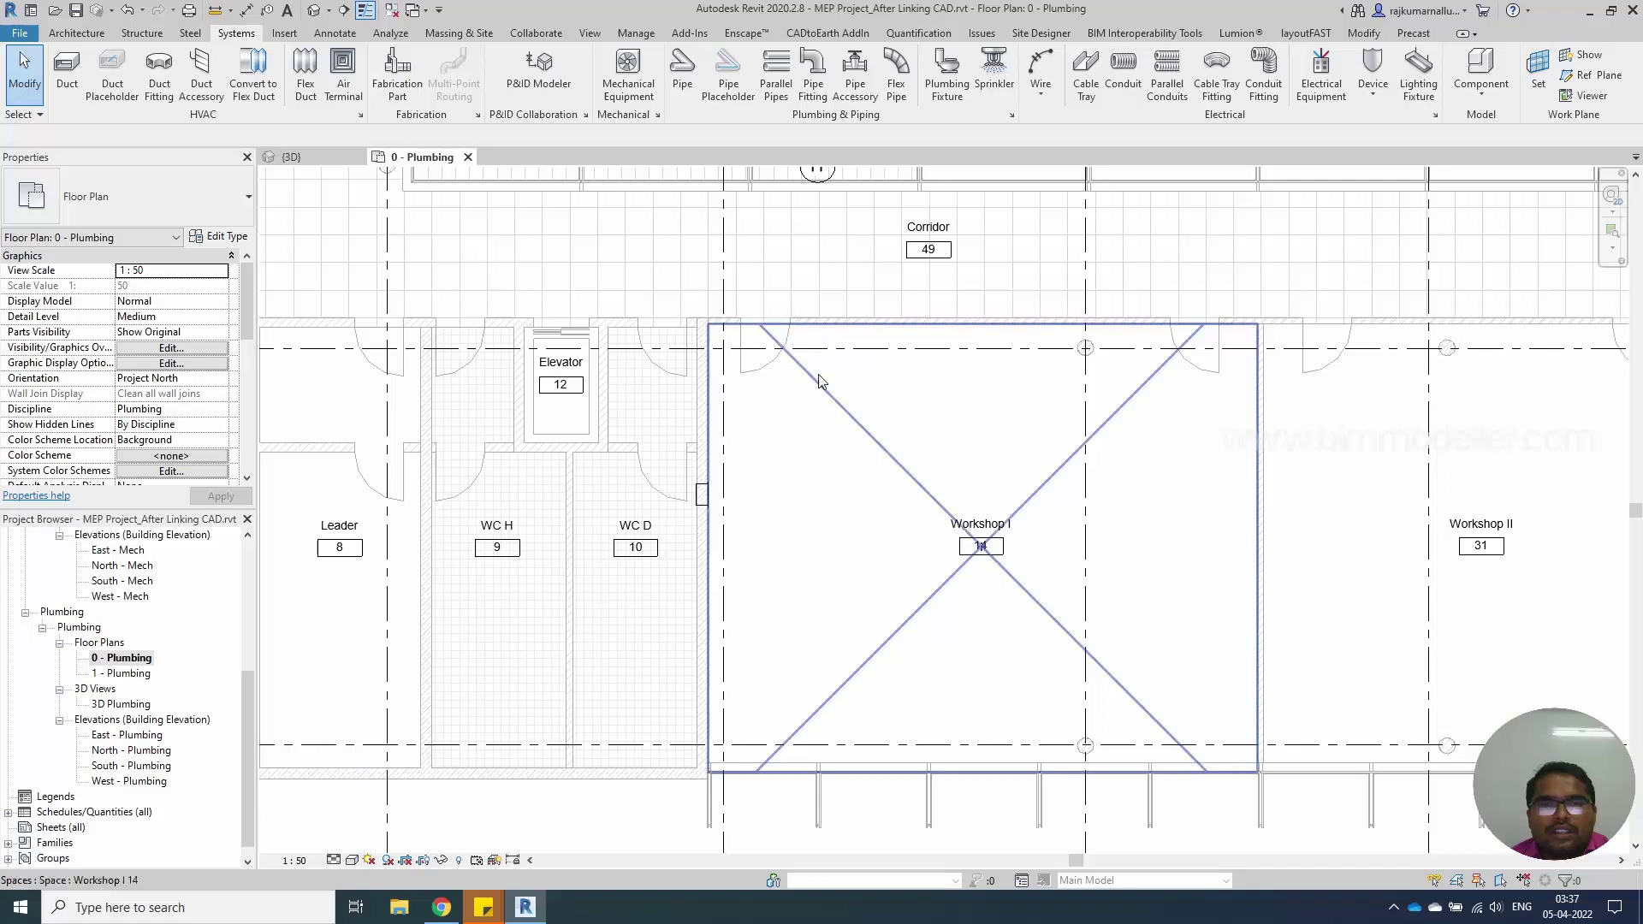
left_click(948, 73)
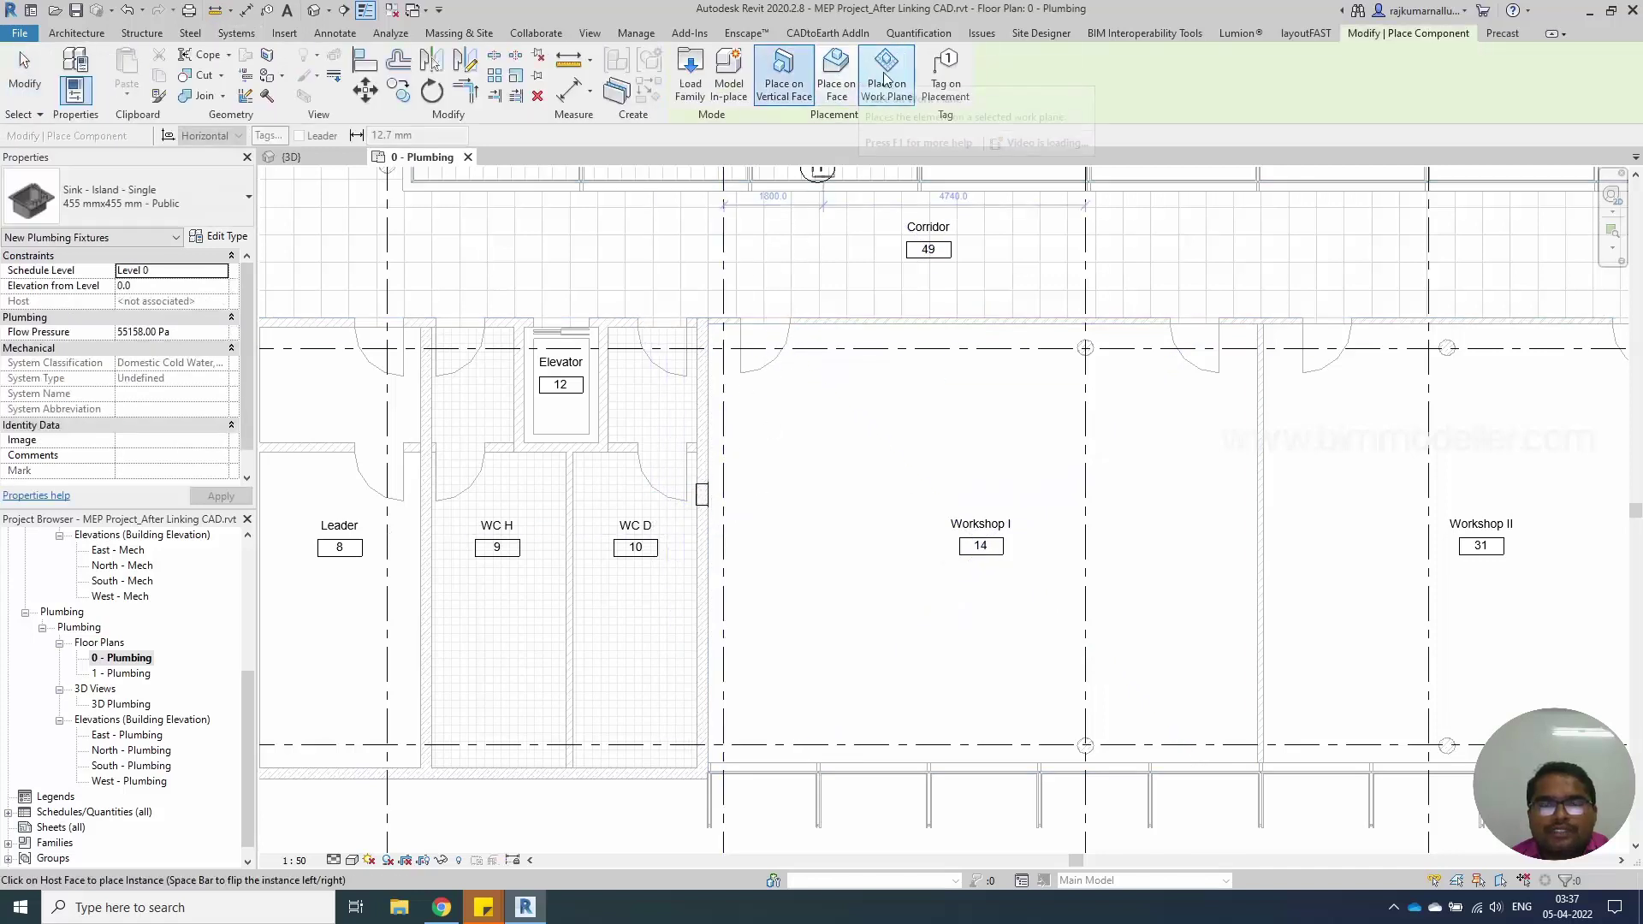
left_click(839, 83)
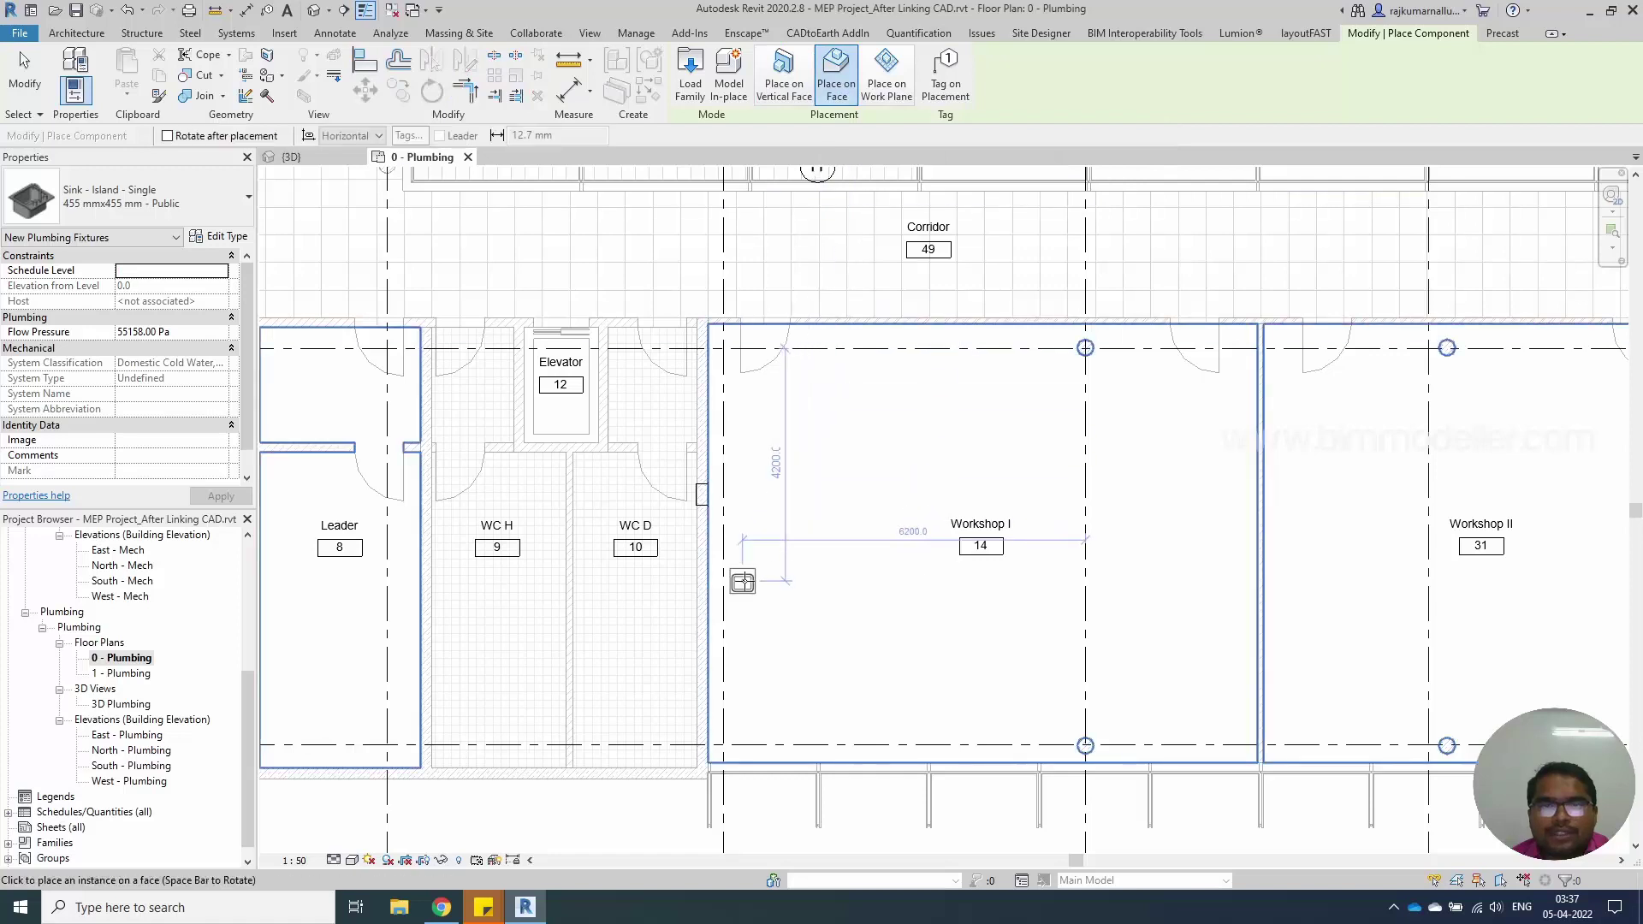
scroll(742, 526, "up", 5)
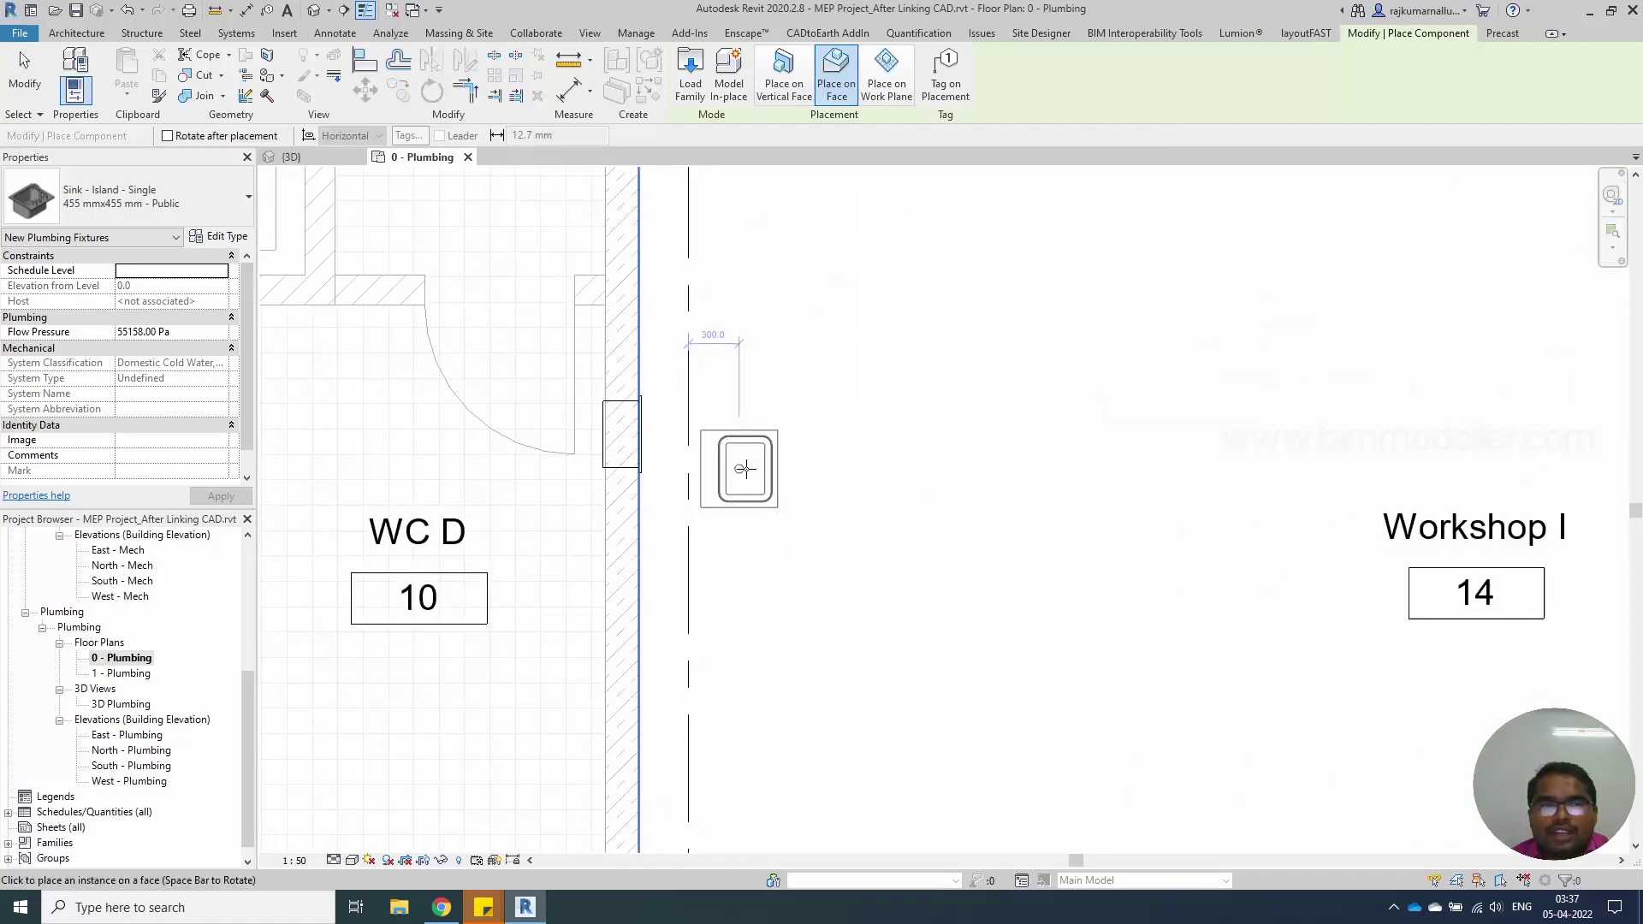
left_click(739, 466)
key("Escape")
key("Escape")
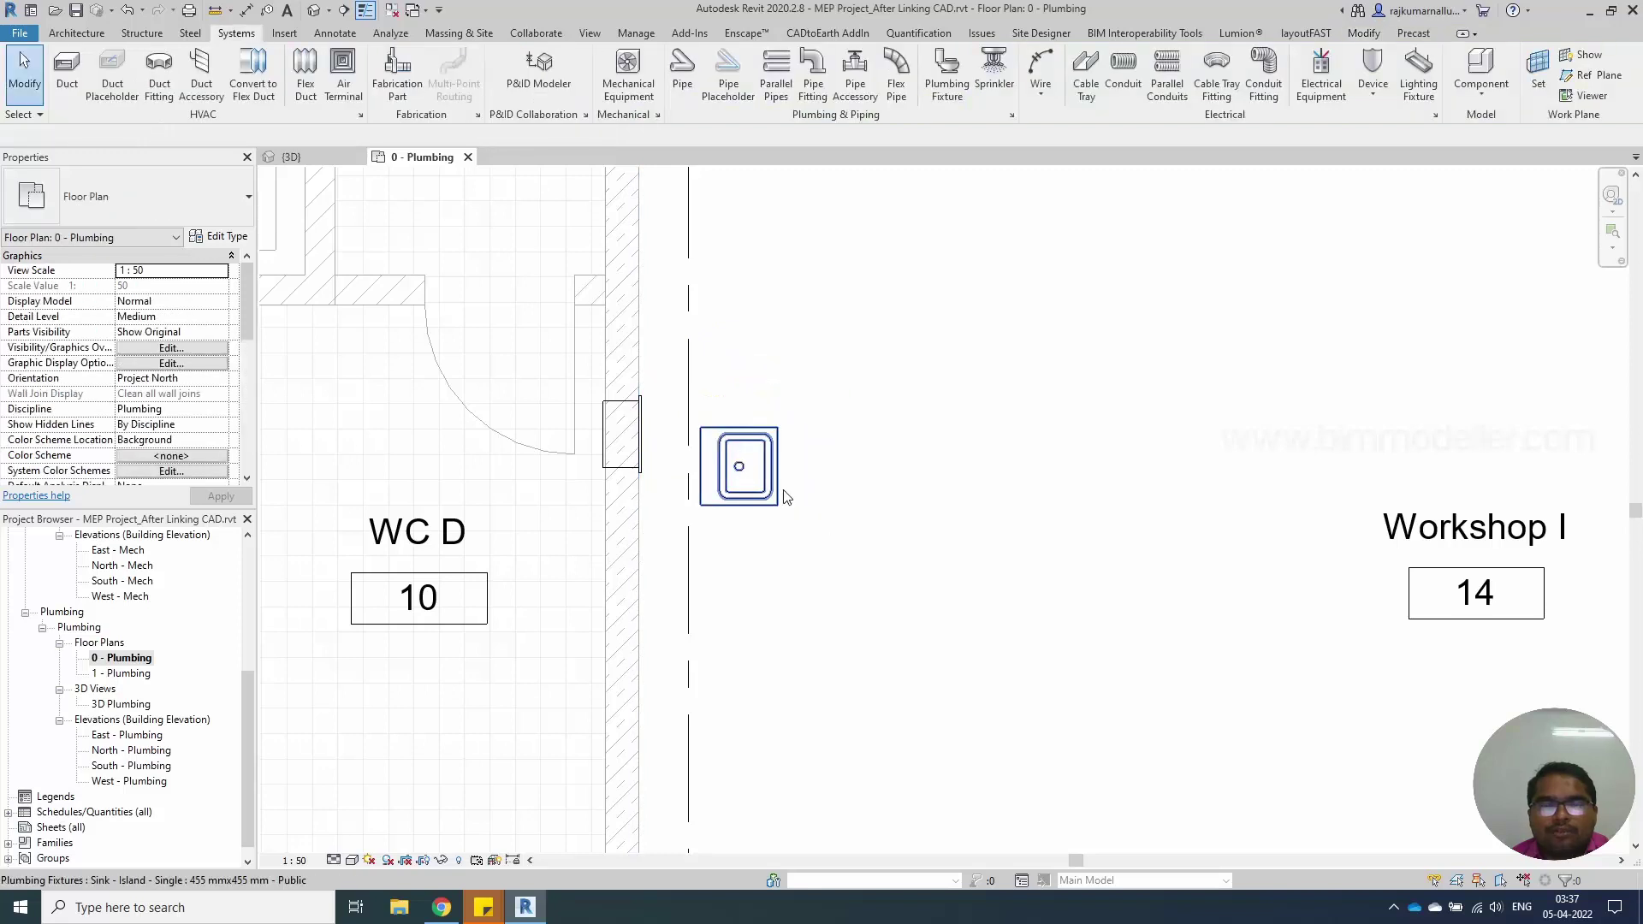
View both sinks together in a Selection Box 3D view
left_click(775, 494)
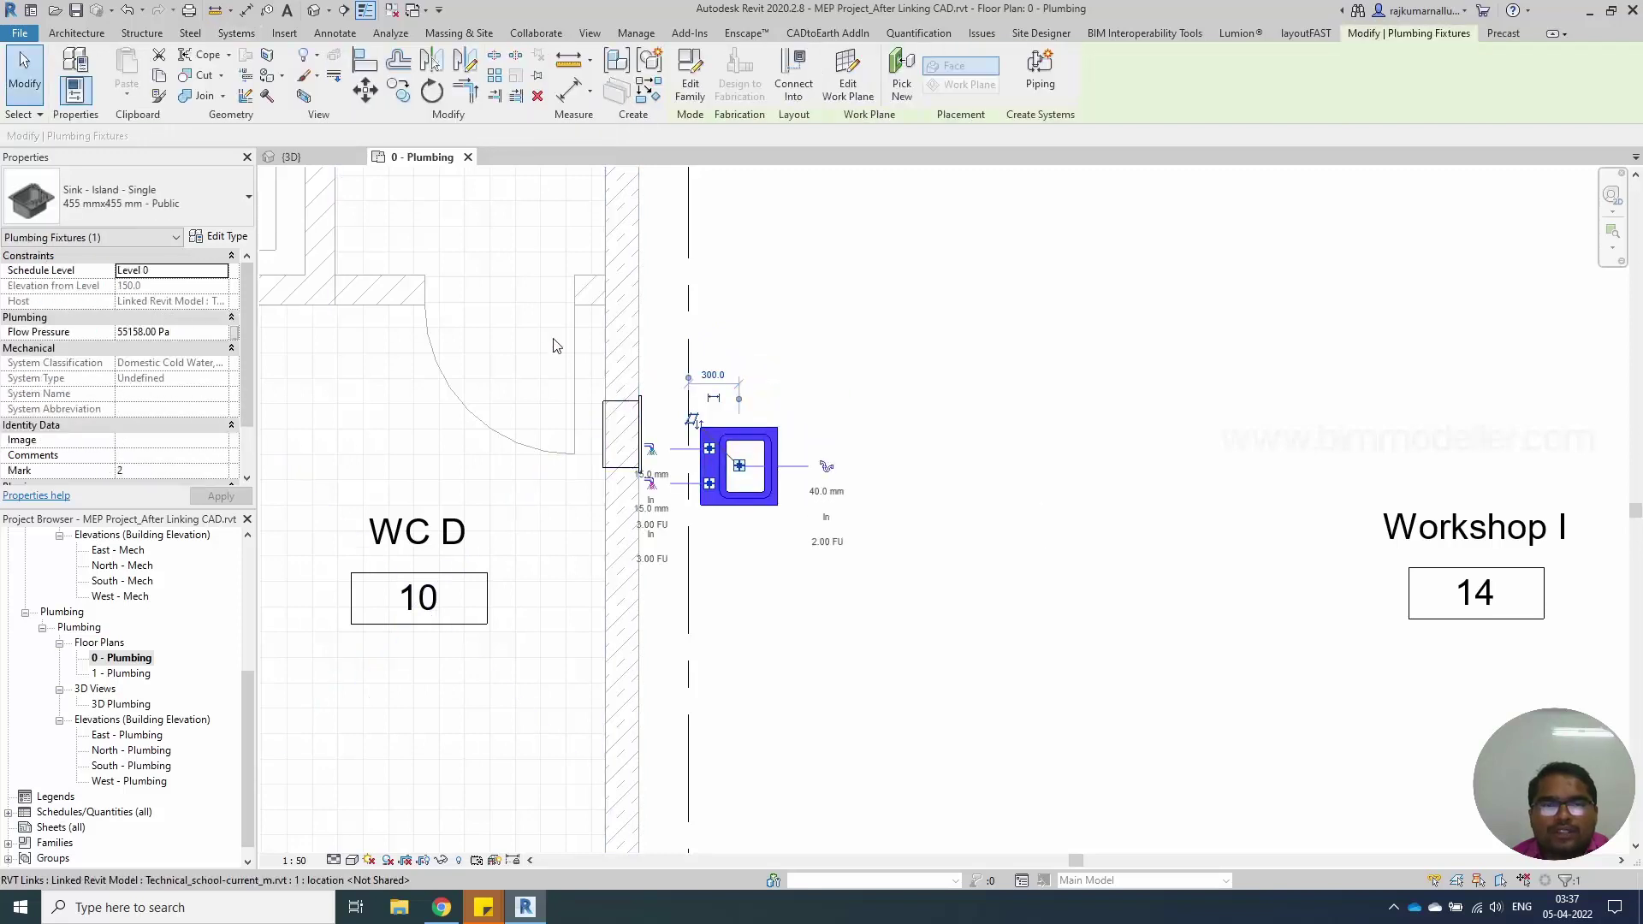
left_click(621, 434, "ctrl")
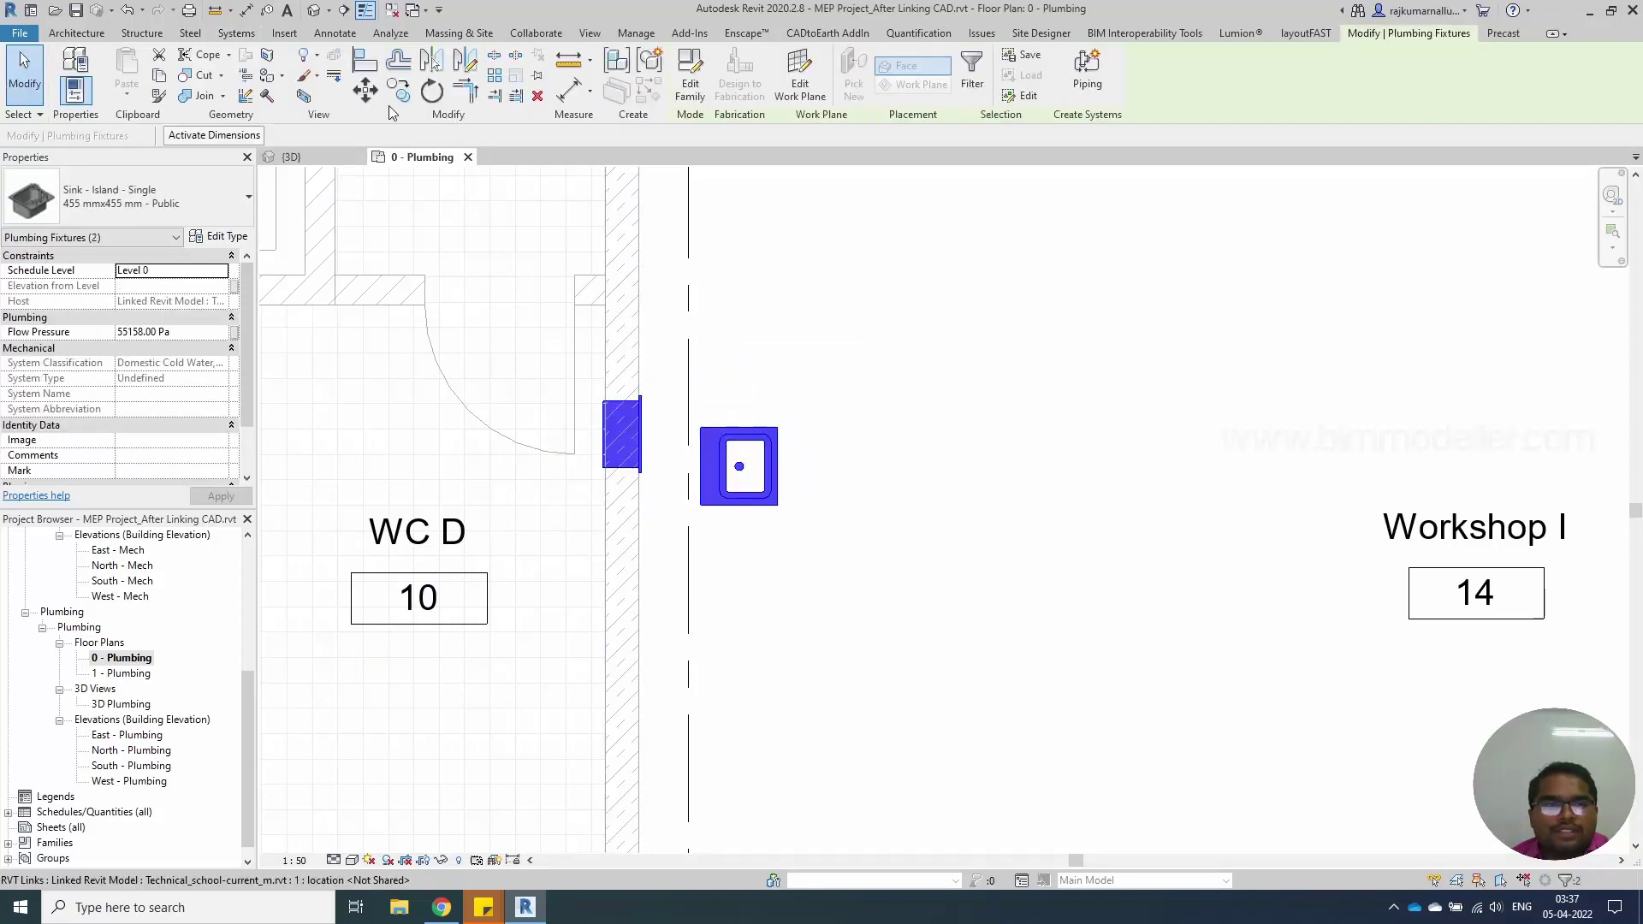
left_click(305, 95)
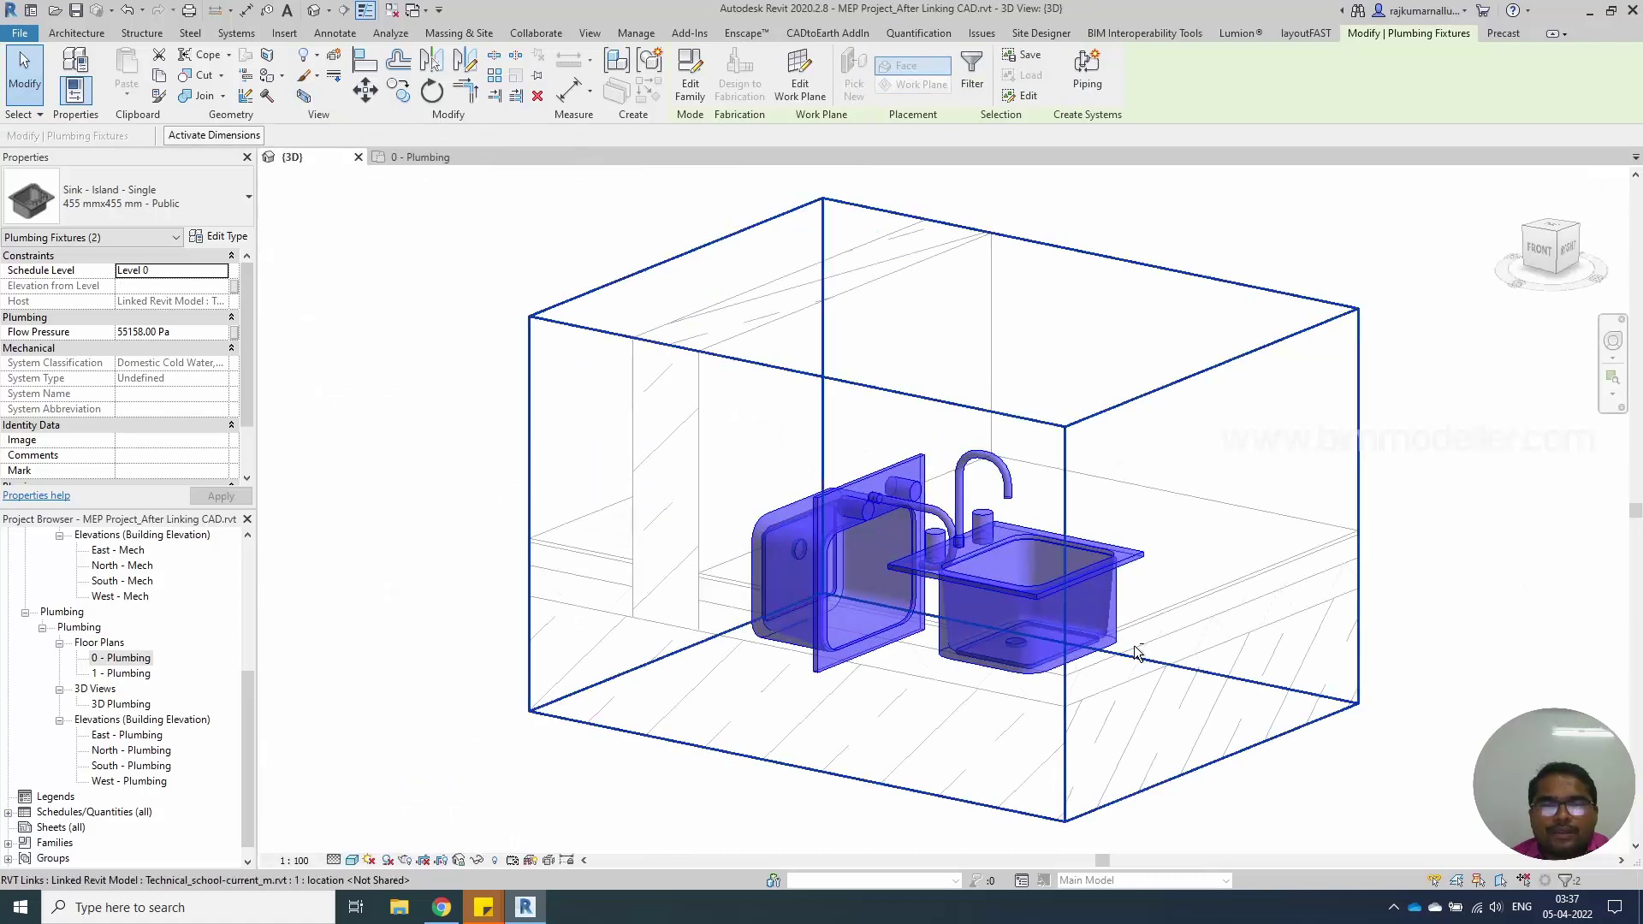
middle_click_drag(1257, 635, 1210, 587, "shift")
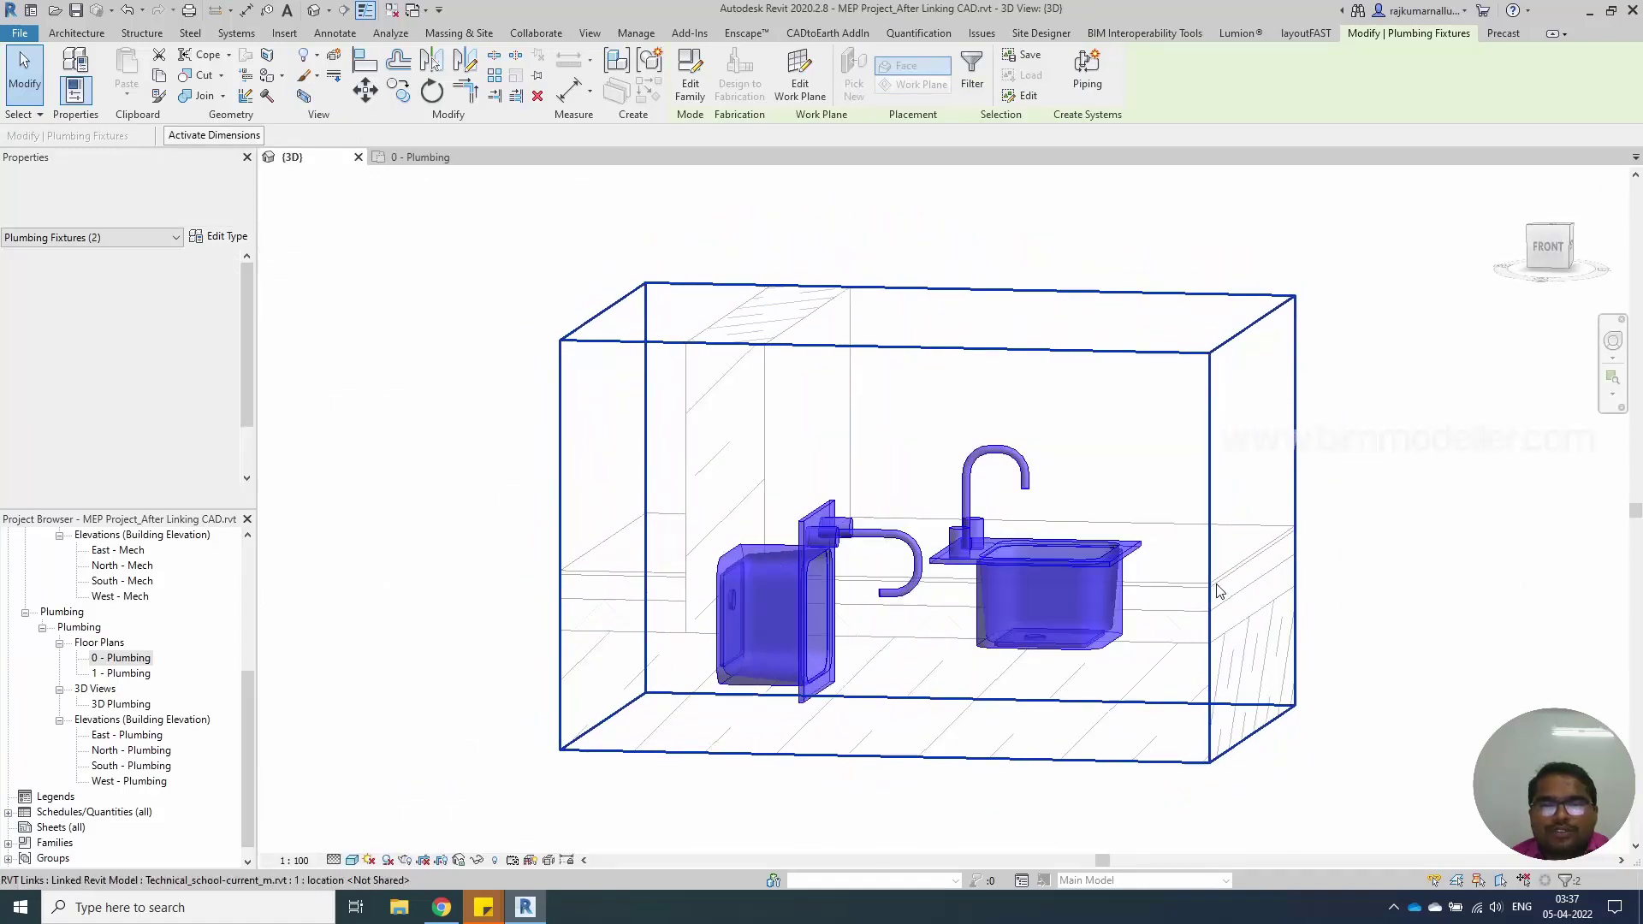
key("Escape")
Orbit around the free-standing sink, then return to the 0 - Plumbing plan
left_click(1065, 577)
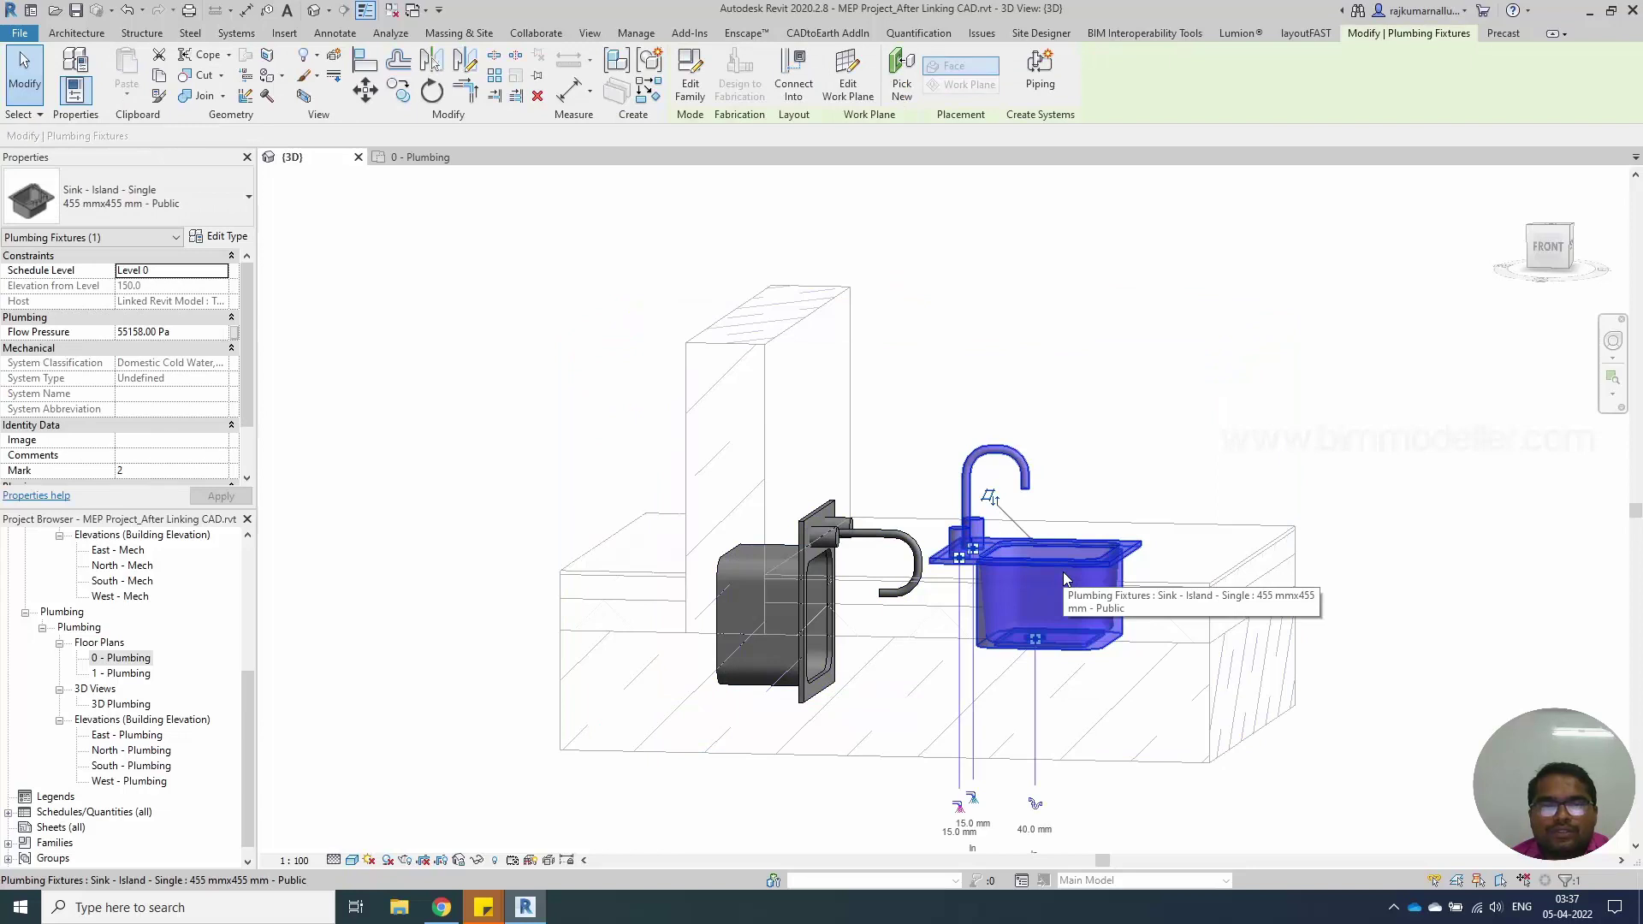
middle_click_drag(1064, 577, 1127, 572, "shift")
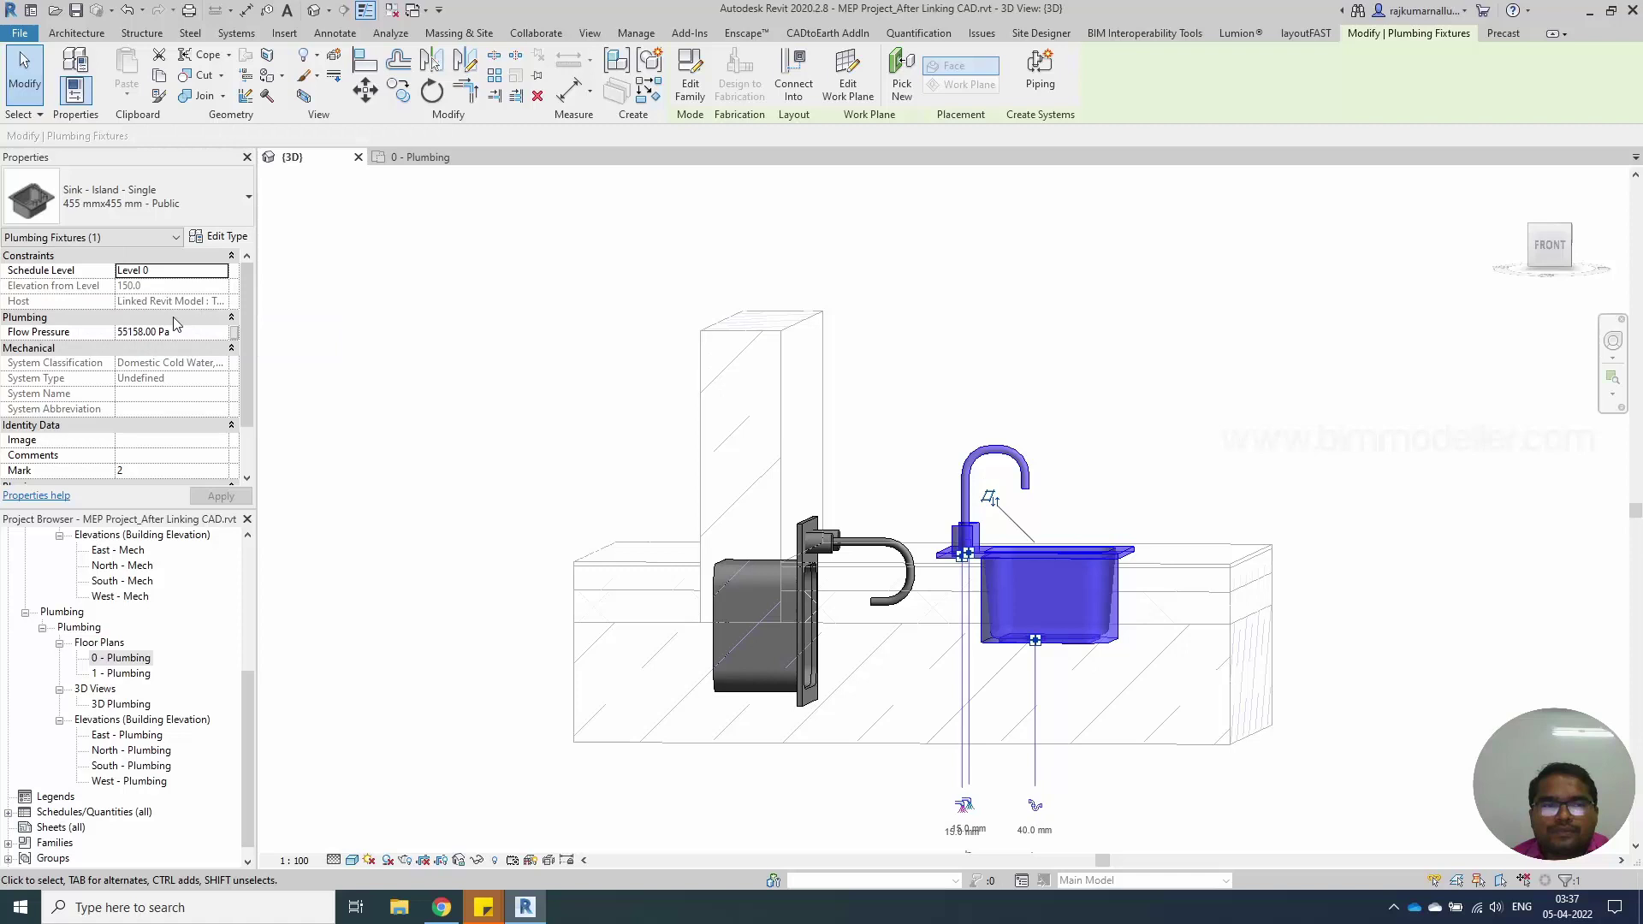
scroll(174, 323, "down", 2)
scroll(173, 323, "up", 2)
left_click(1133, 377)
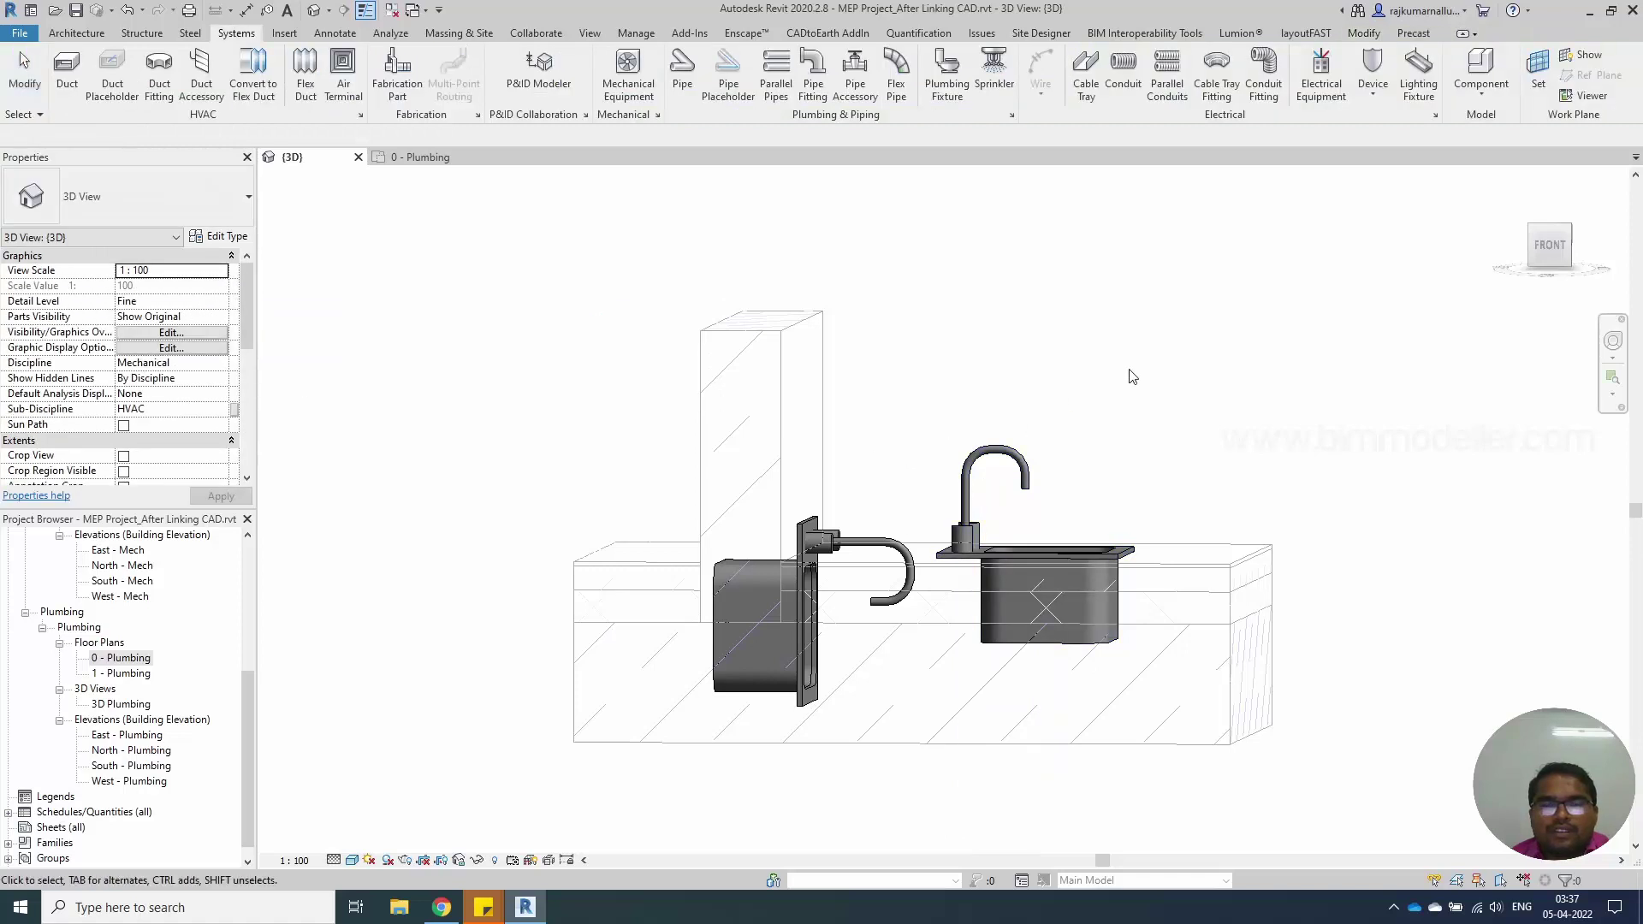
scroll(938, 458, "down", 3)
middle_click_drag(1001, 433, 929, 470, "shift")
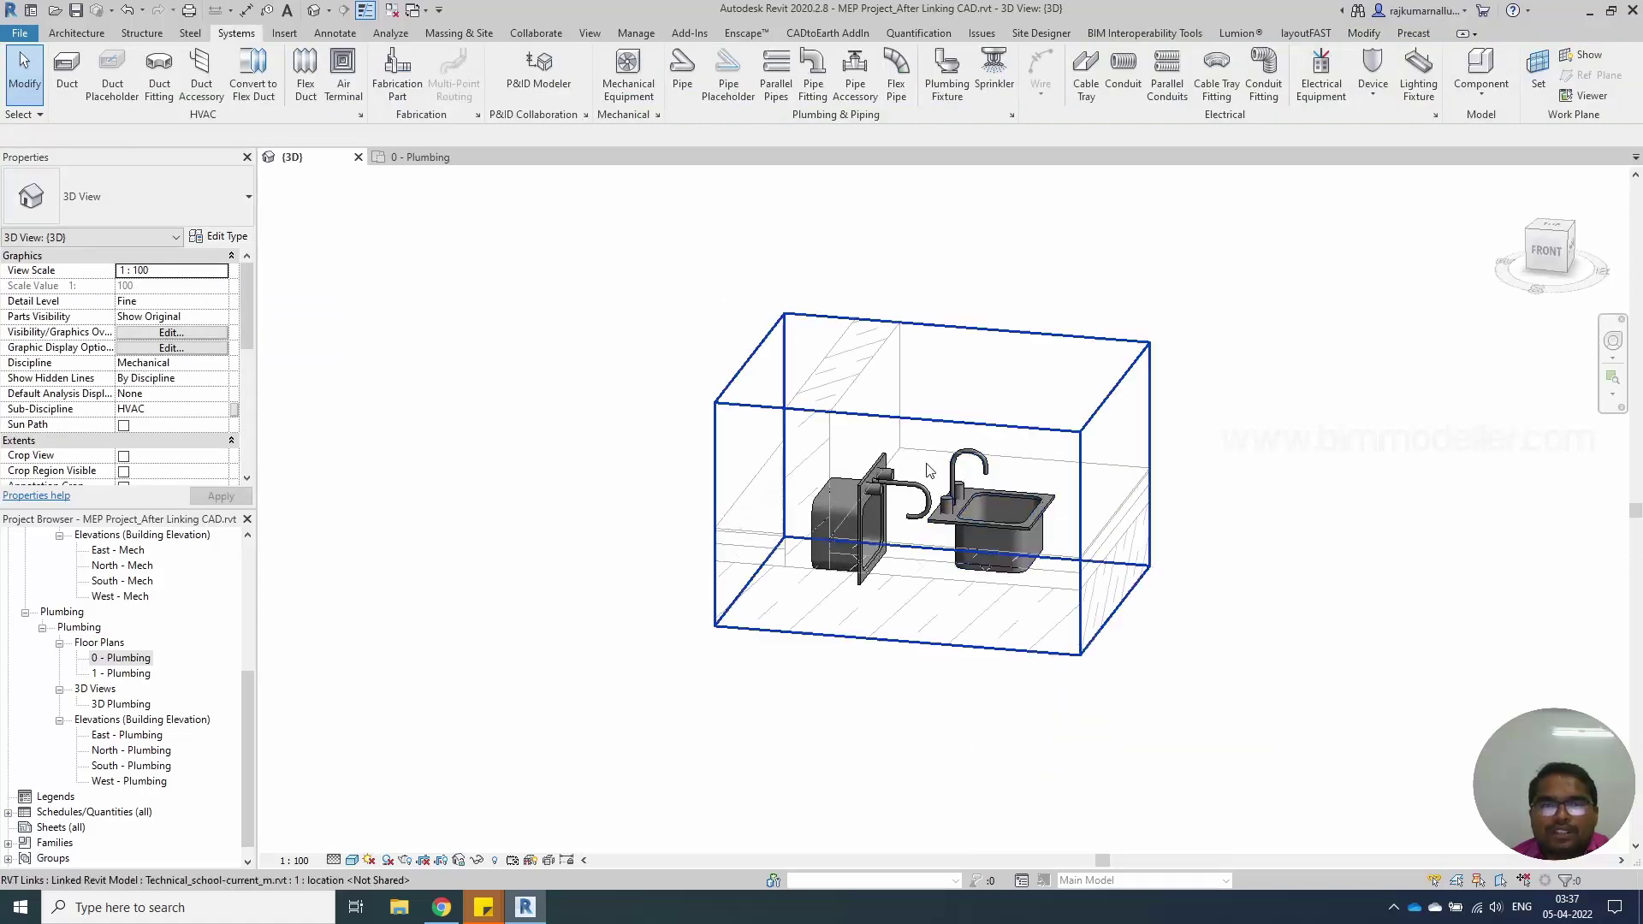
left_click(420, 157)
Centre the plan on the two sinks and check the linked model and free-standing sink
scroll(765, 486, "down", 3)
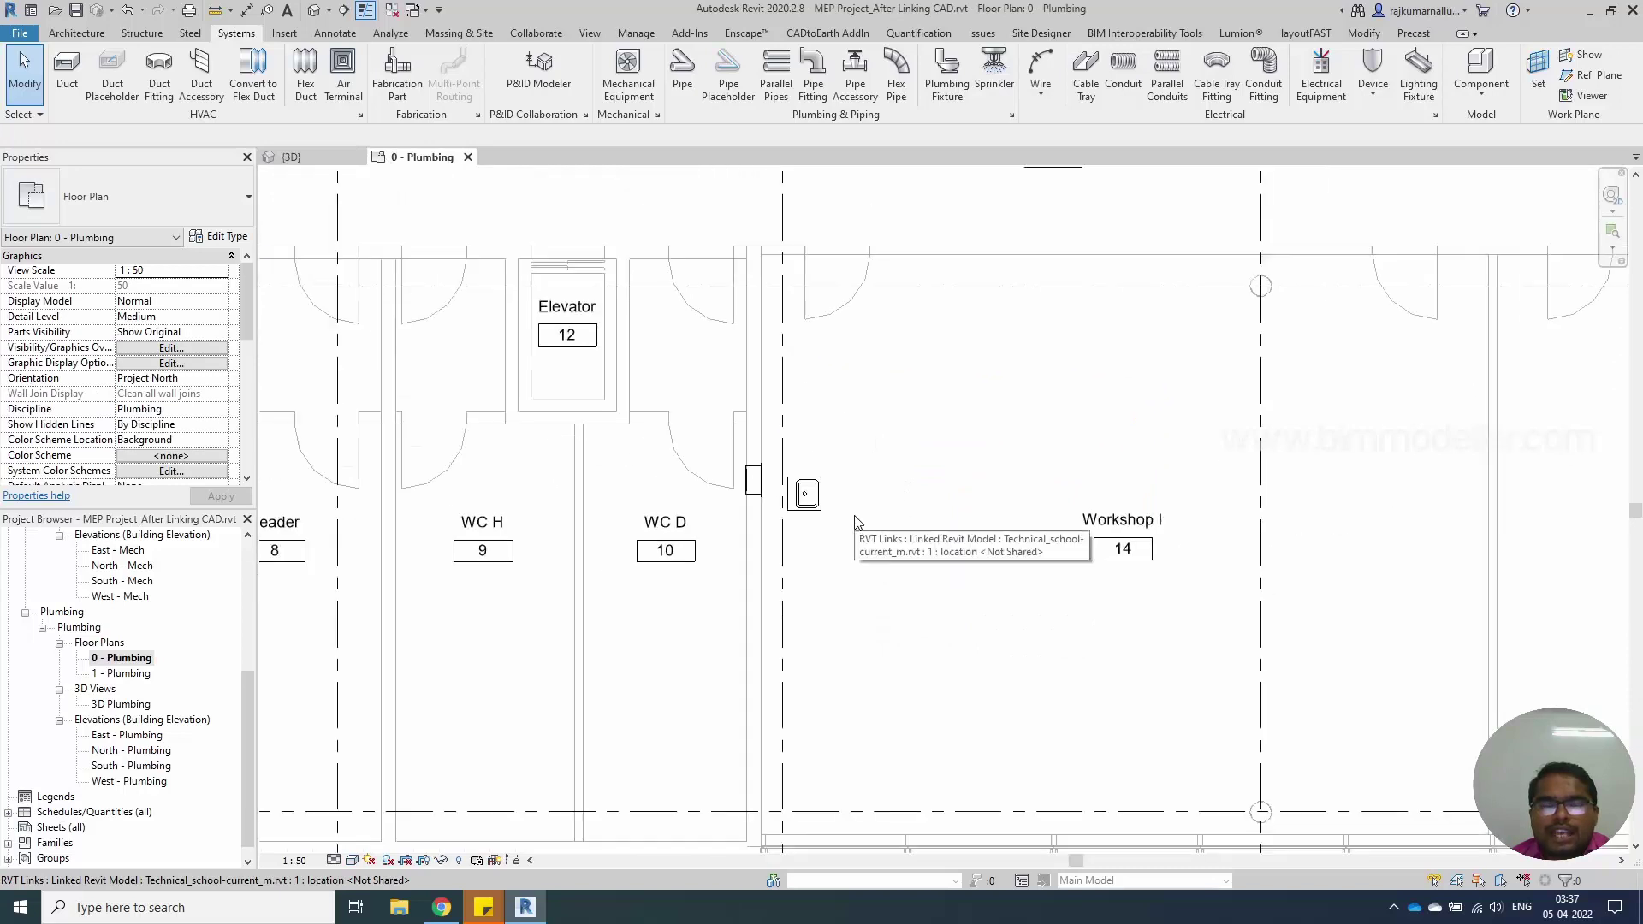
middle_click_drag(710, 479, 824, 548)
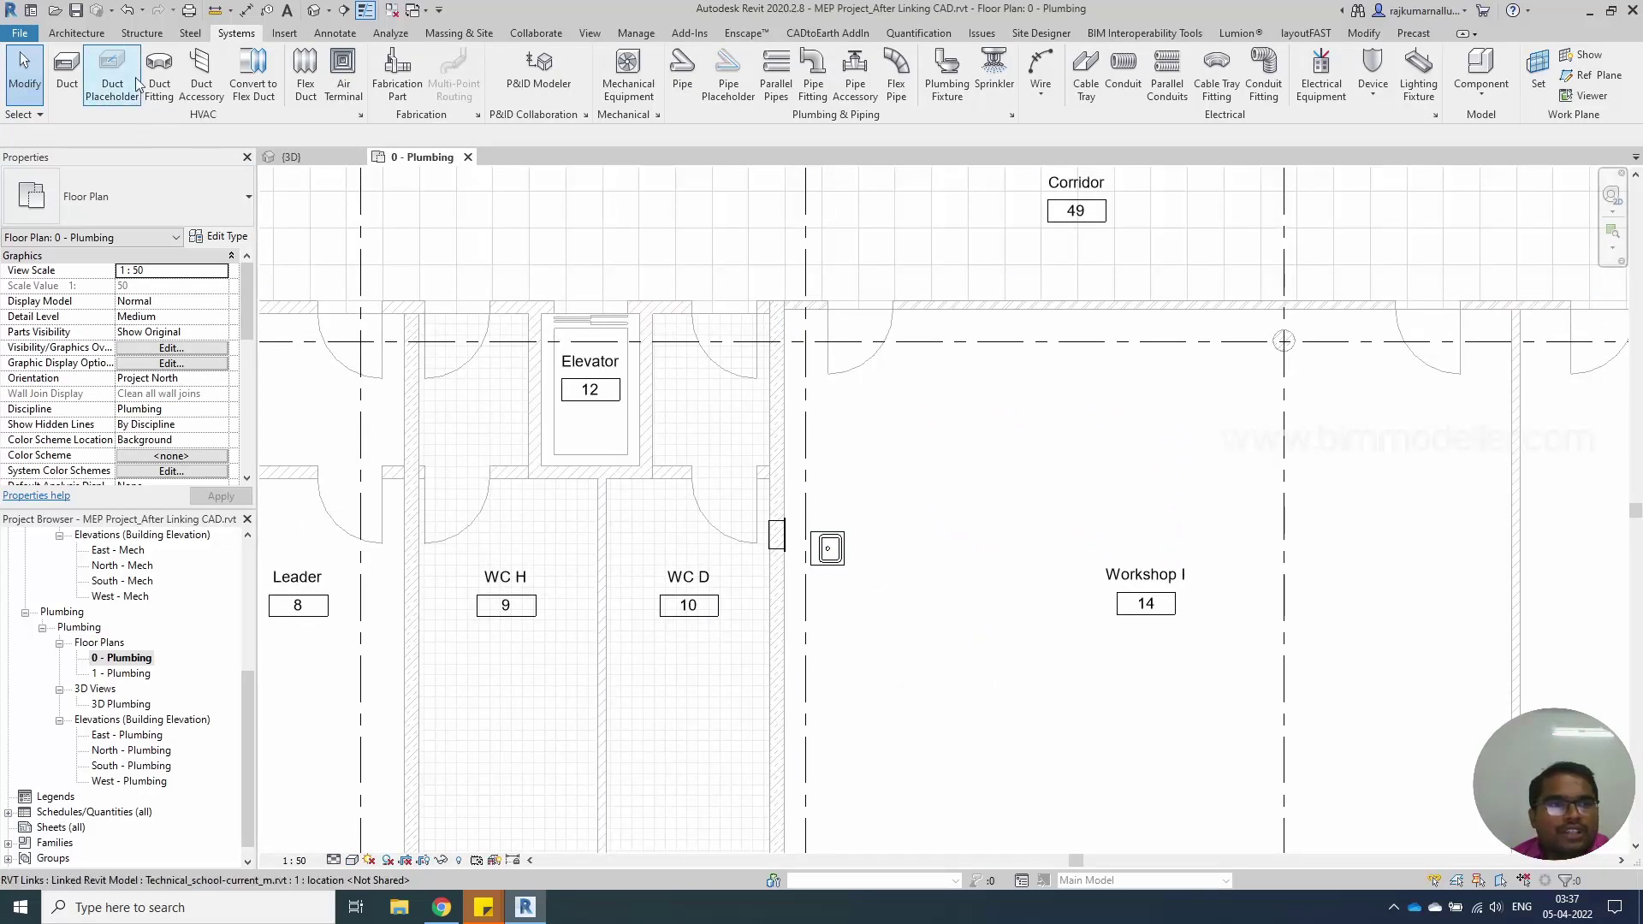
left_click(855, 569)
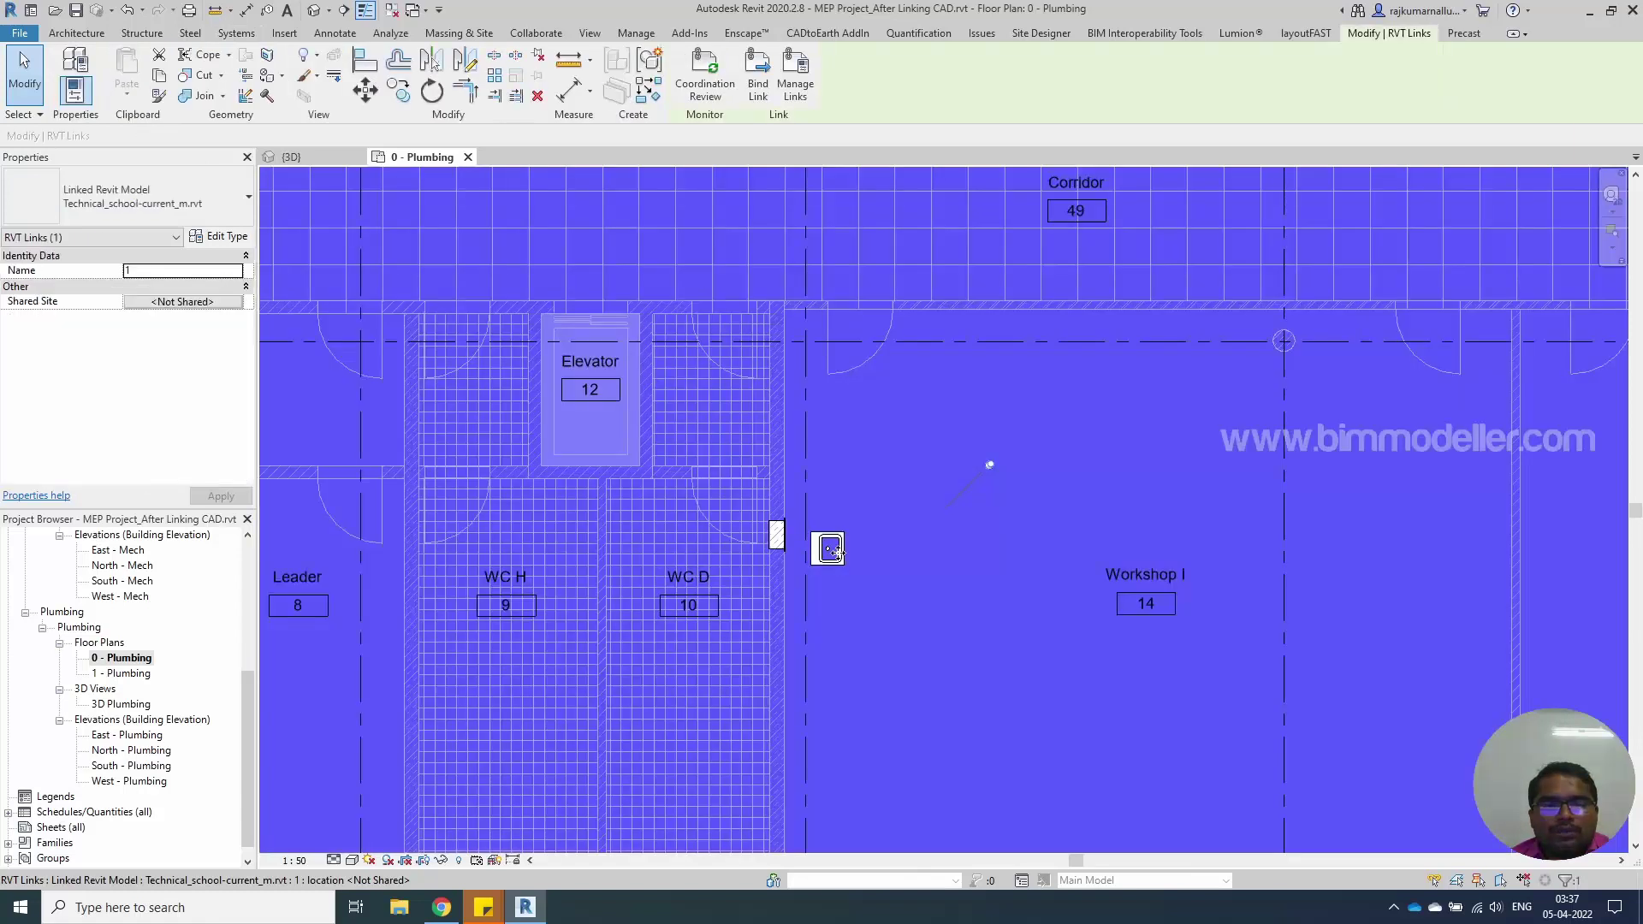
key("Escape")
scroll(837, 552, "up", 1)
left_click(837, 552)
scroll(839, 554, "up", 3)
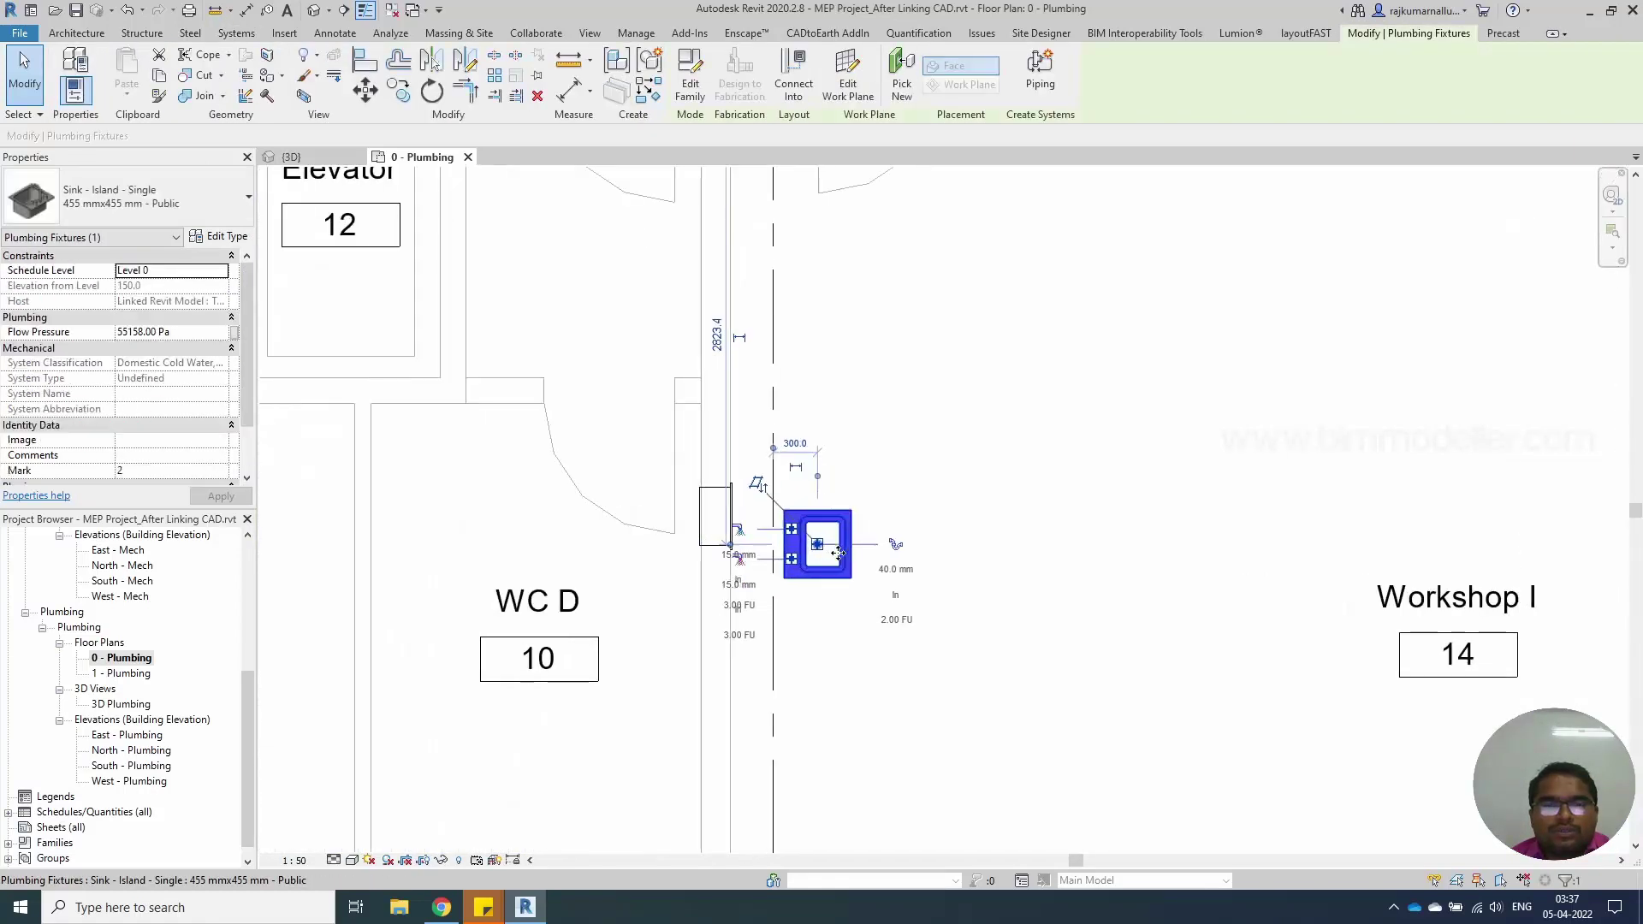
key("Escape")
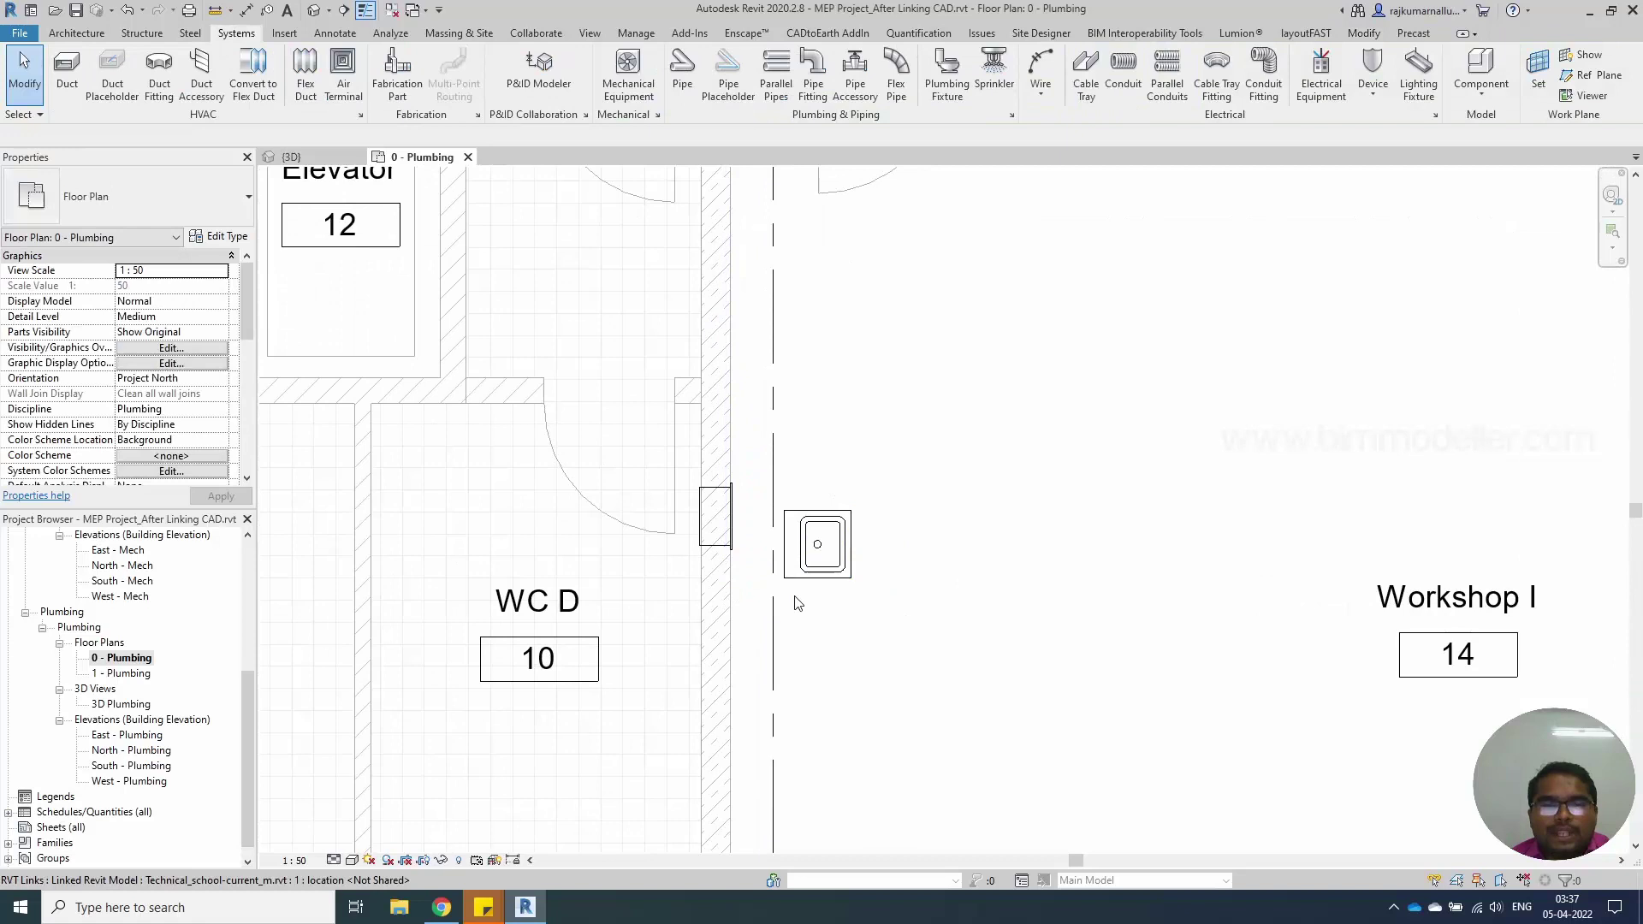
scroll(796, 513, "down", 2)
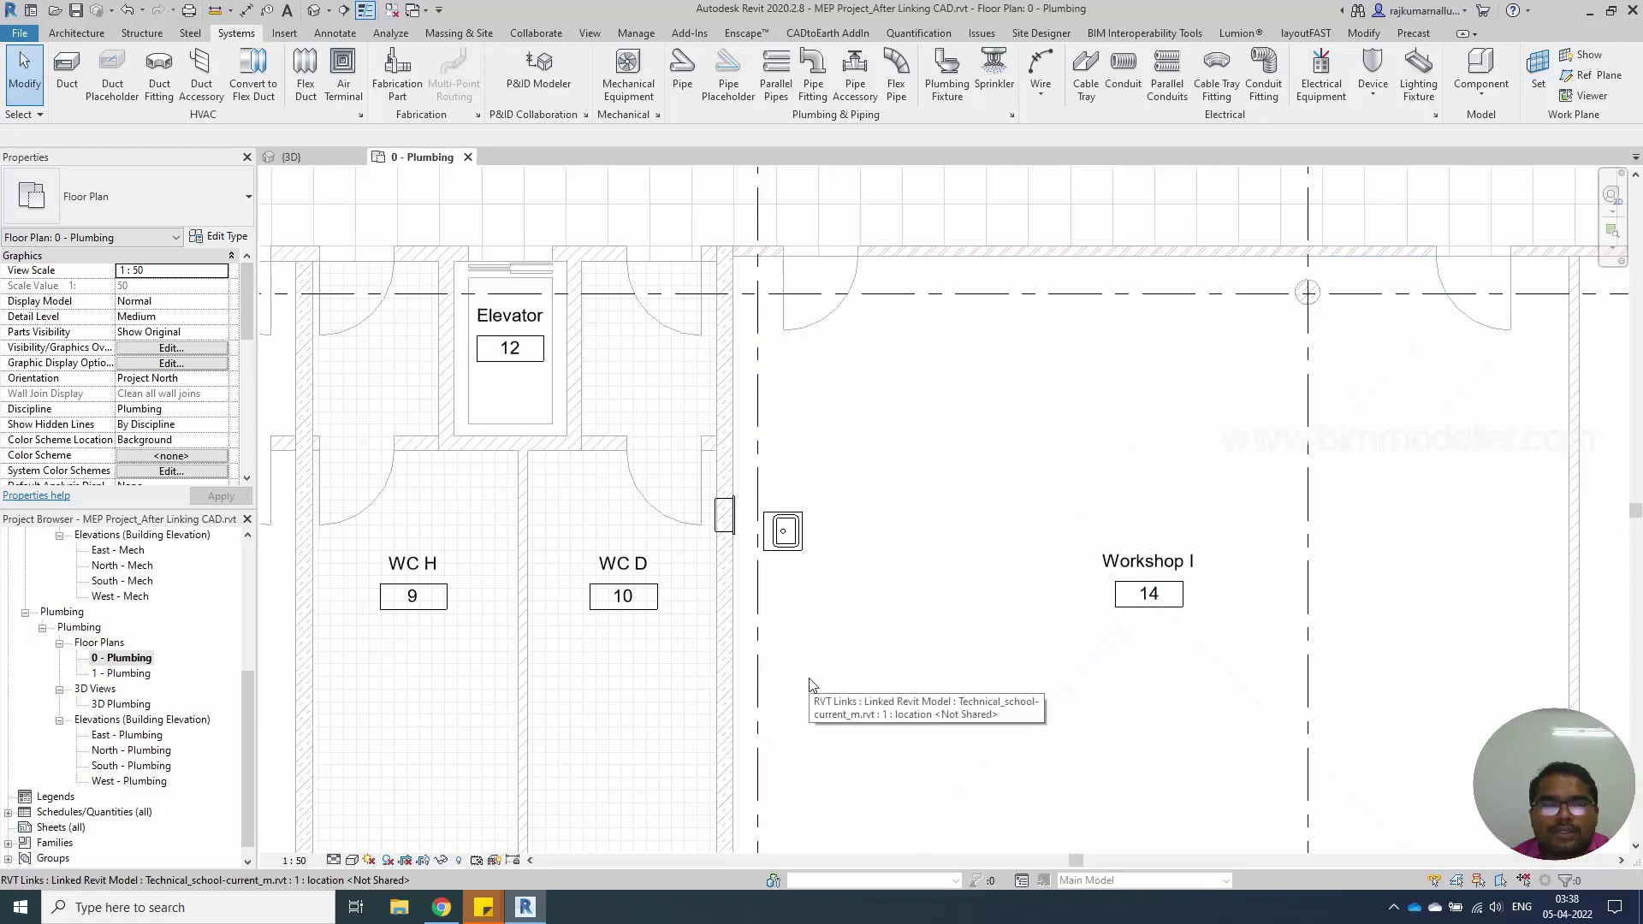
Use Create Similar (CS) on the existing sink with Place on Vertical Face, then exit
left_click(783, 530)
key("c")
key("s")
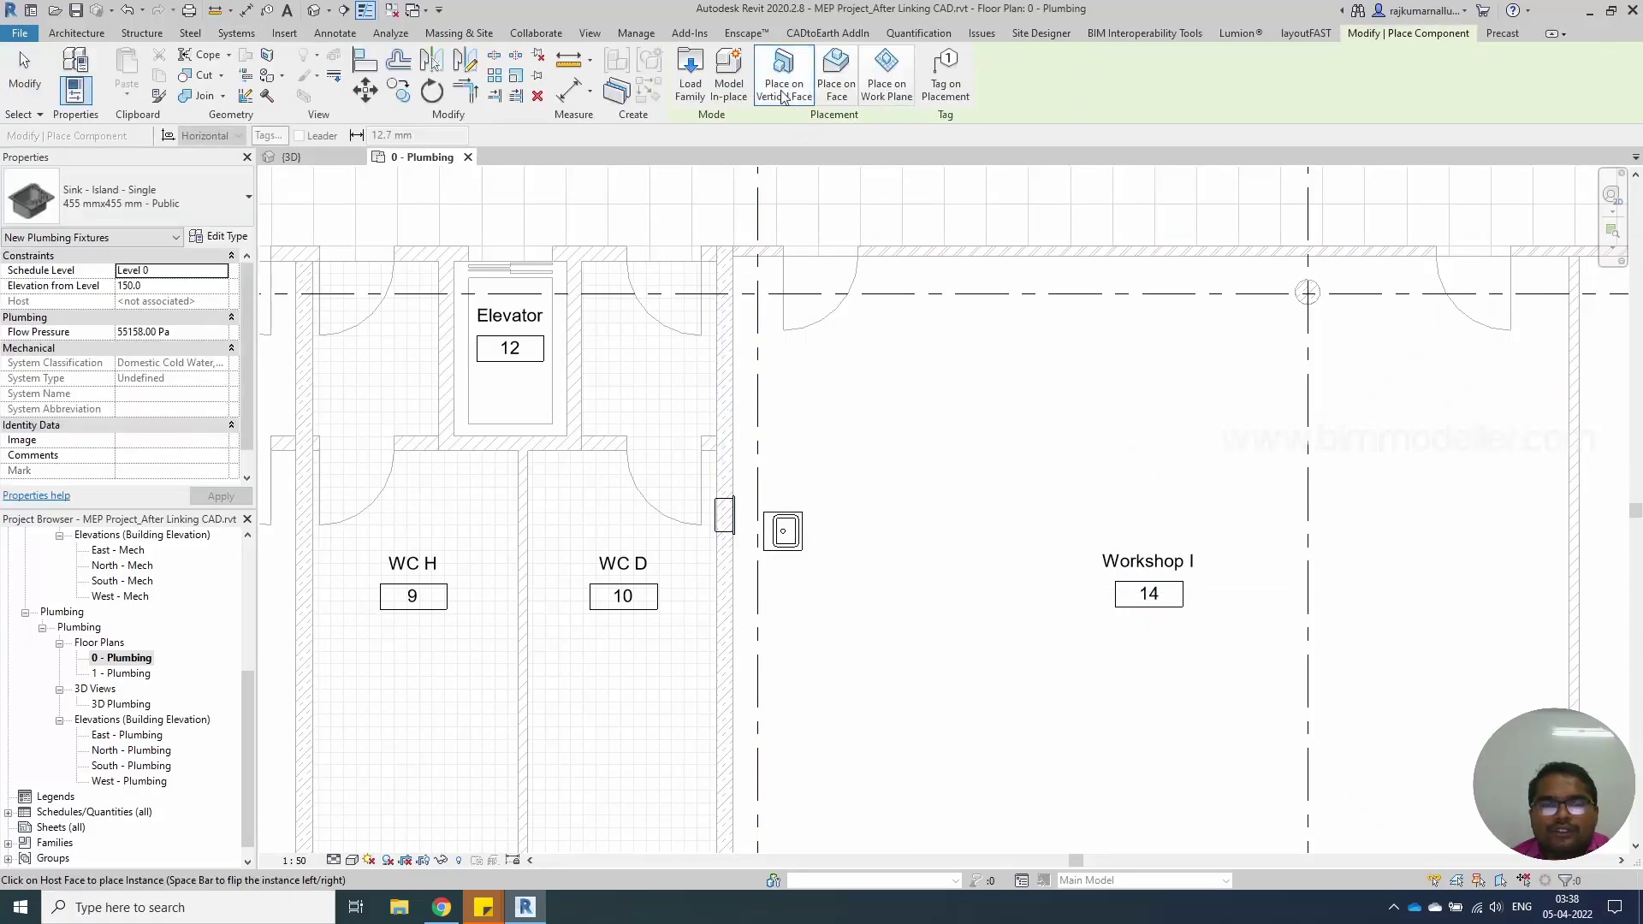
left_click(782, 90)
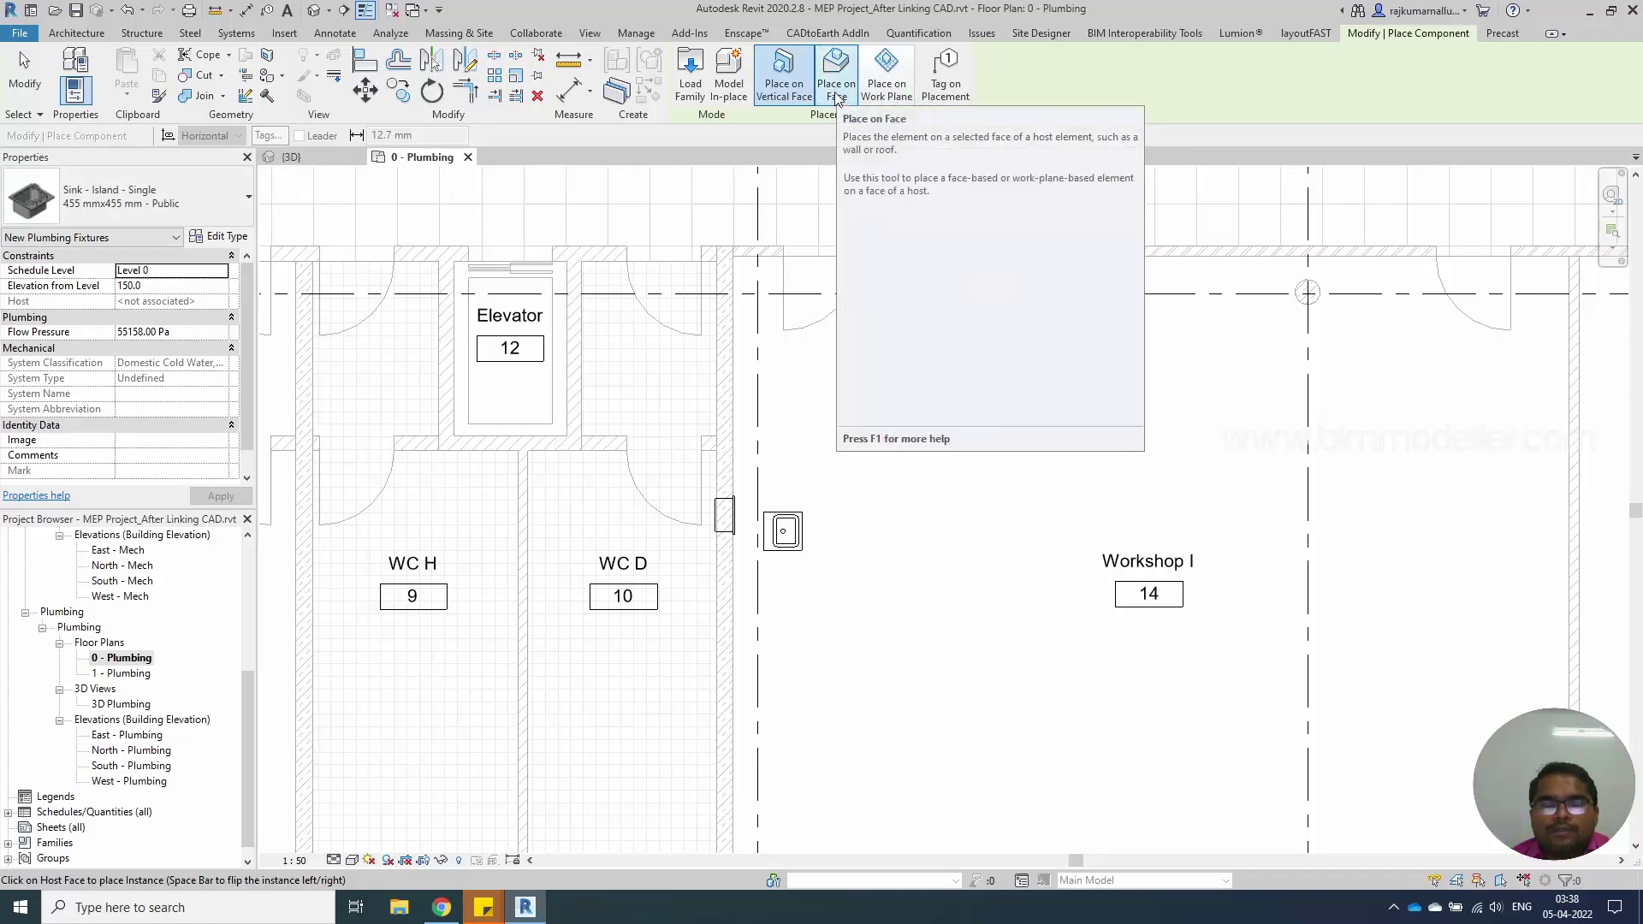
key("Escape")
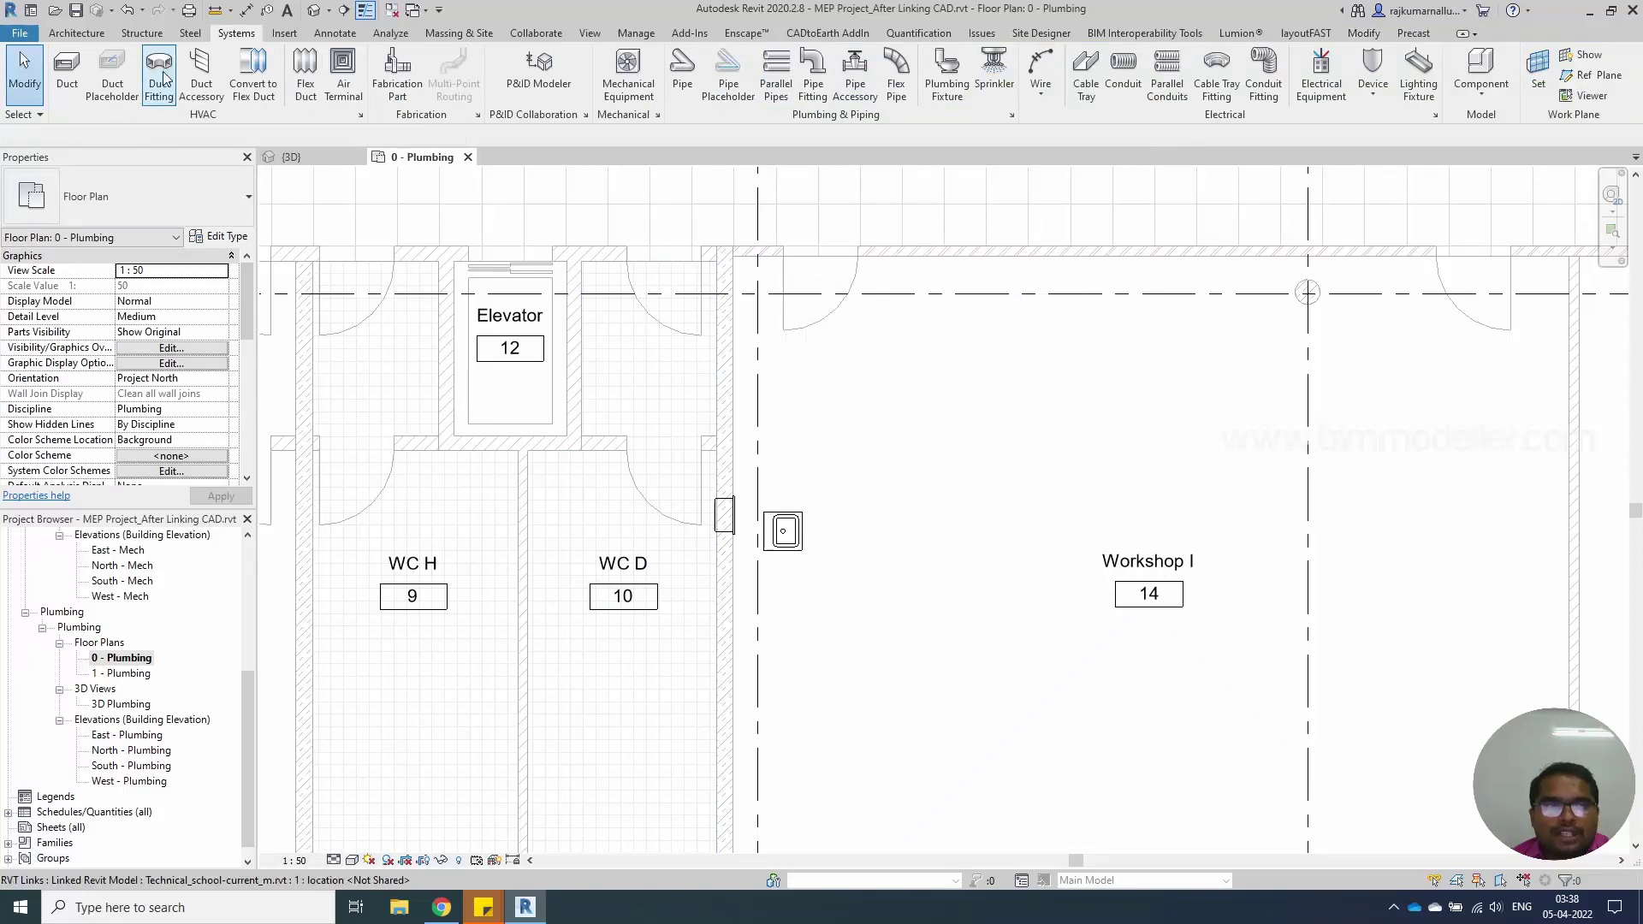
Sketch a rectangular Generic 300mm floor around the sink, offset 900 mm from the level
left_click(83, 34)
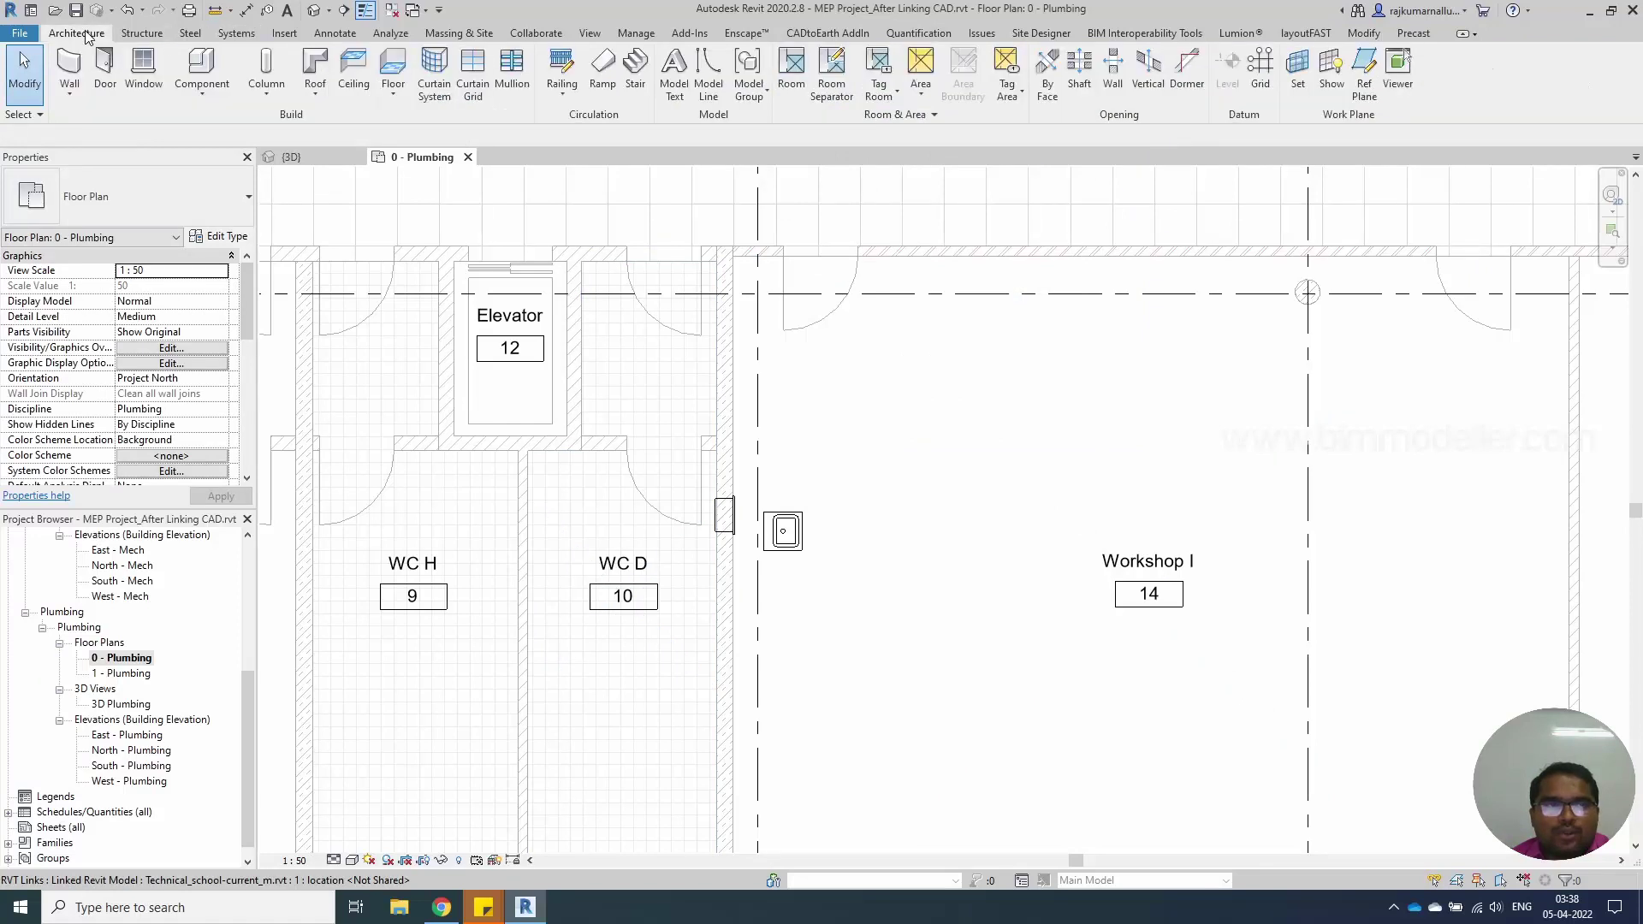
left_click(400, 73)
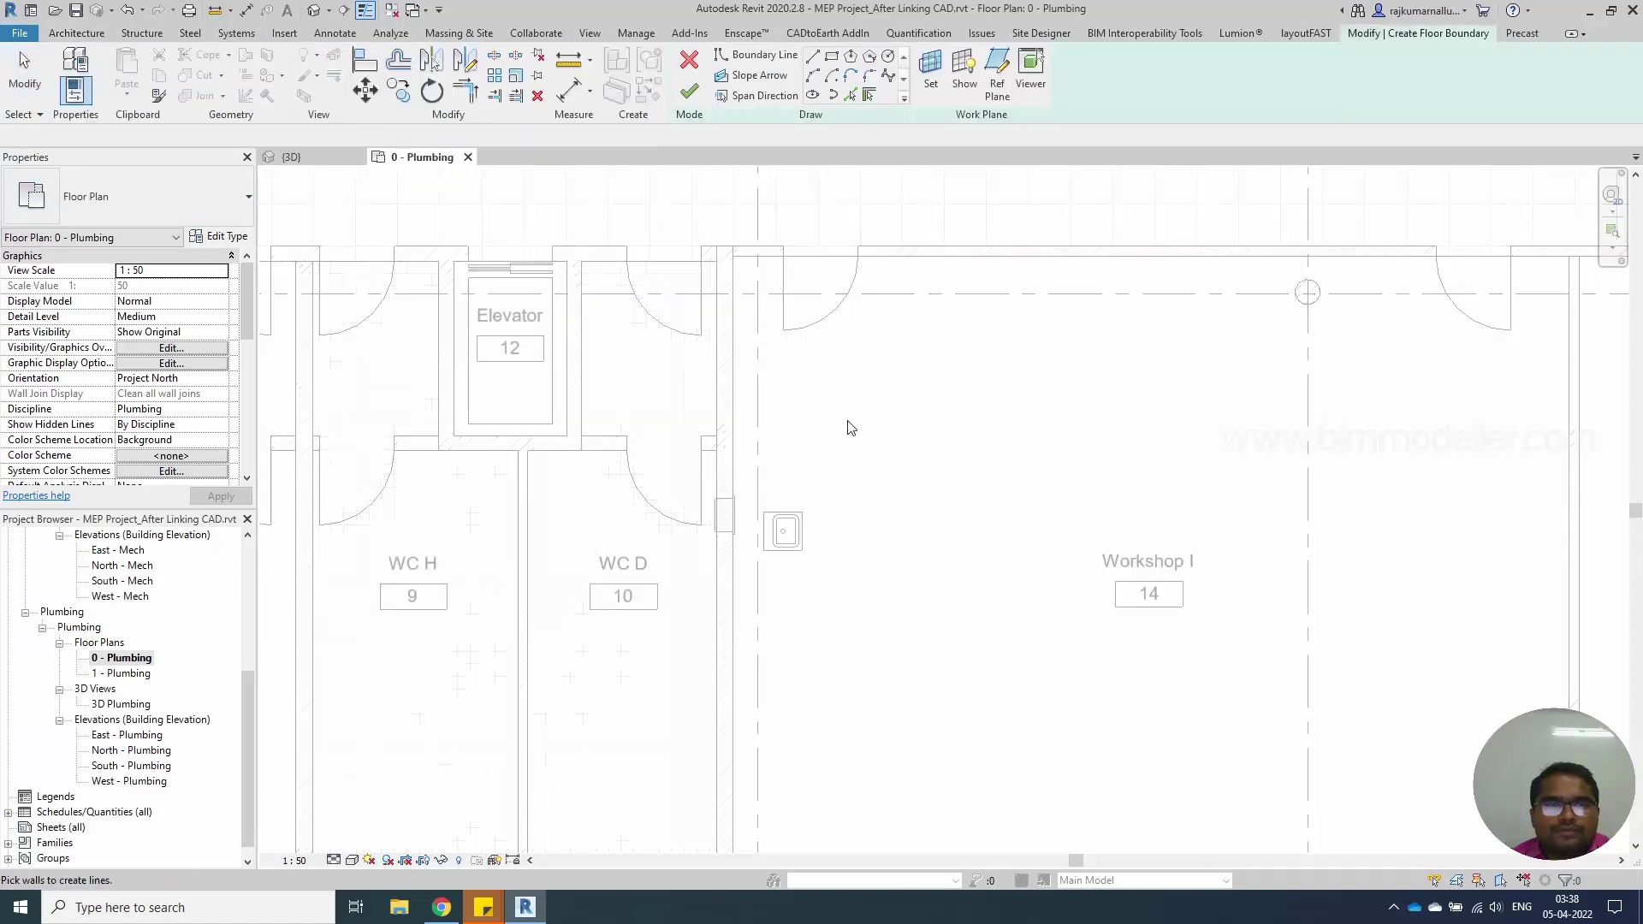
left_click(832, 55)
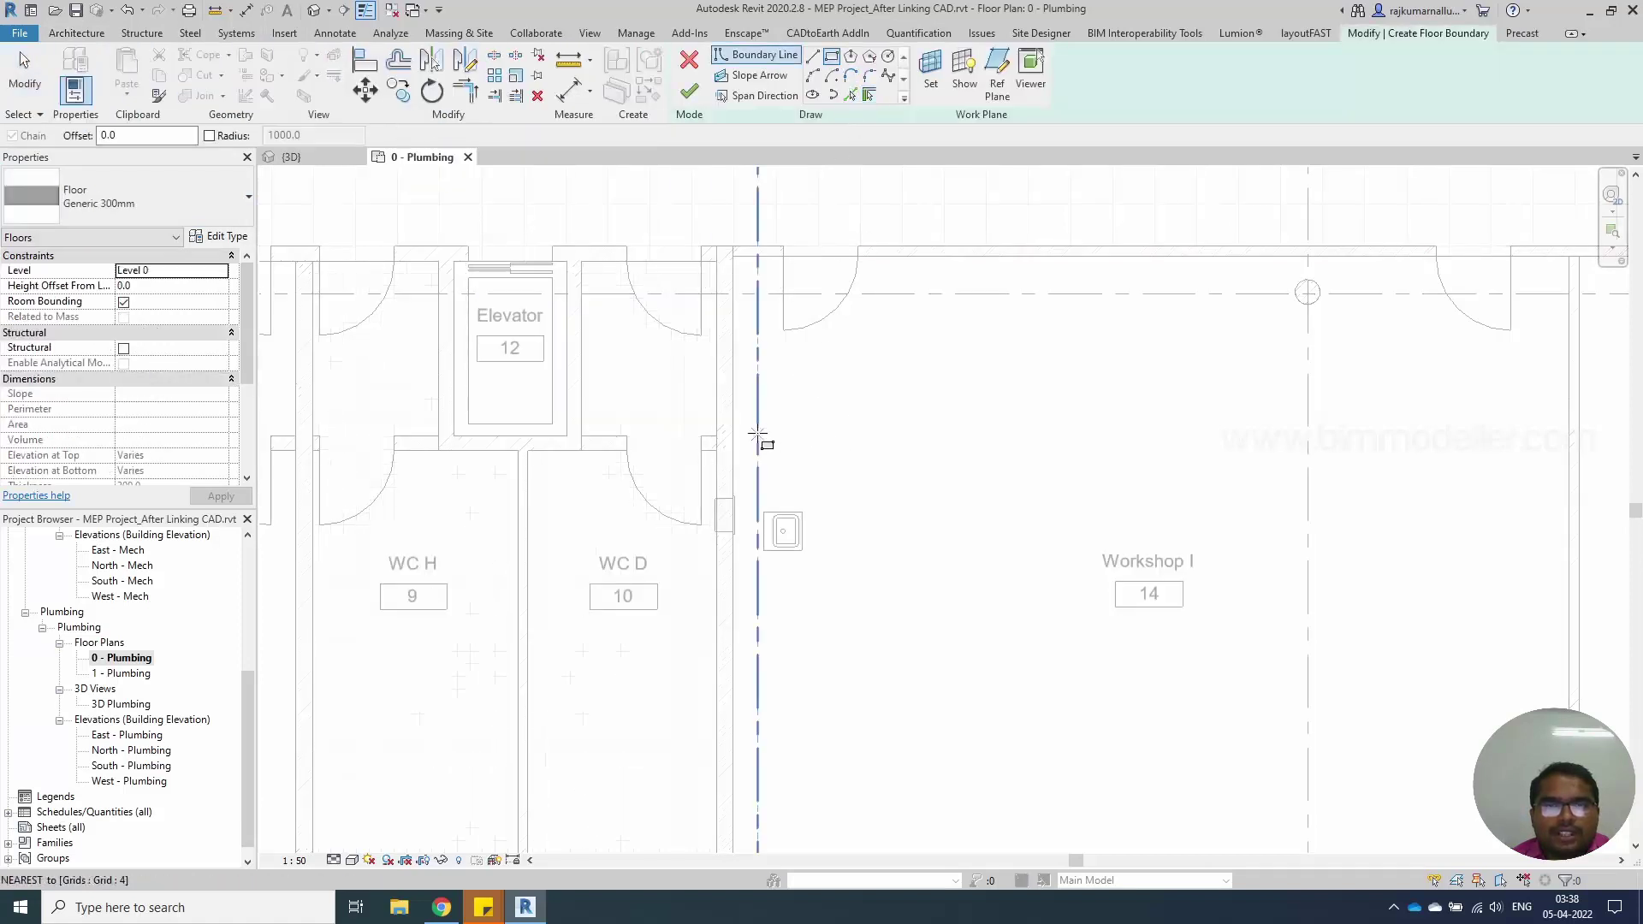
left_click(733, 405)
left_click(818, 733)
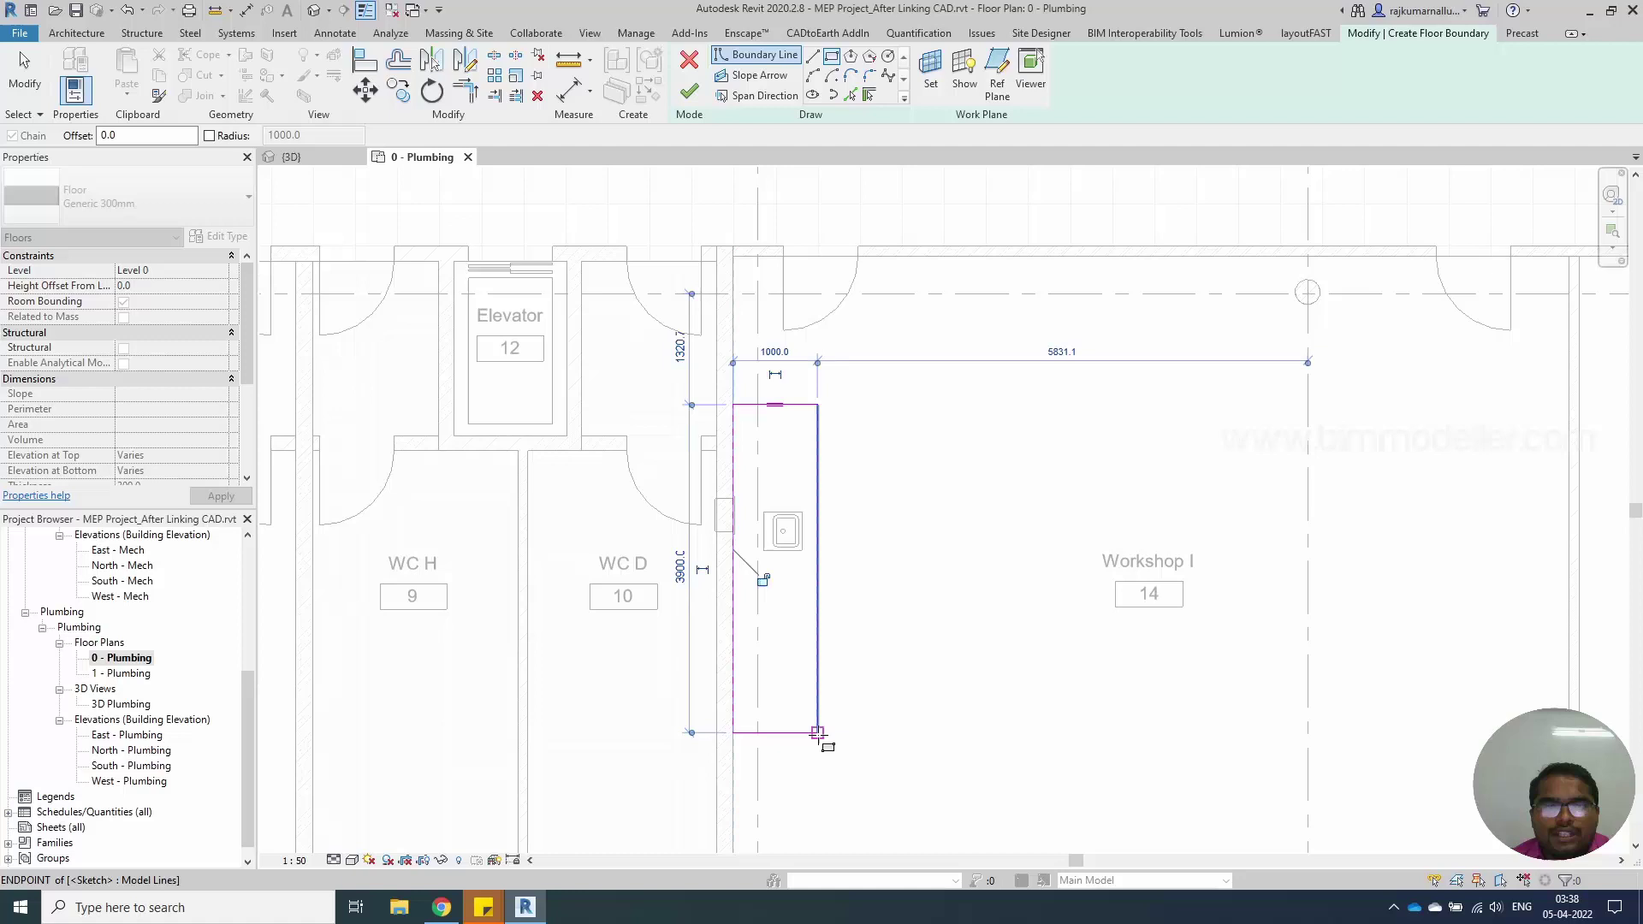
key("Escape")
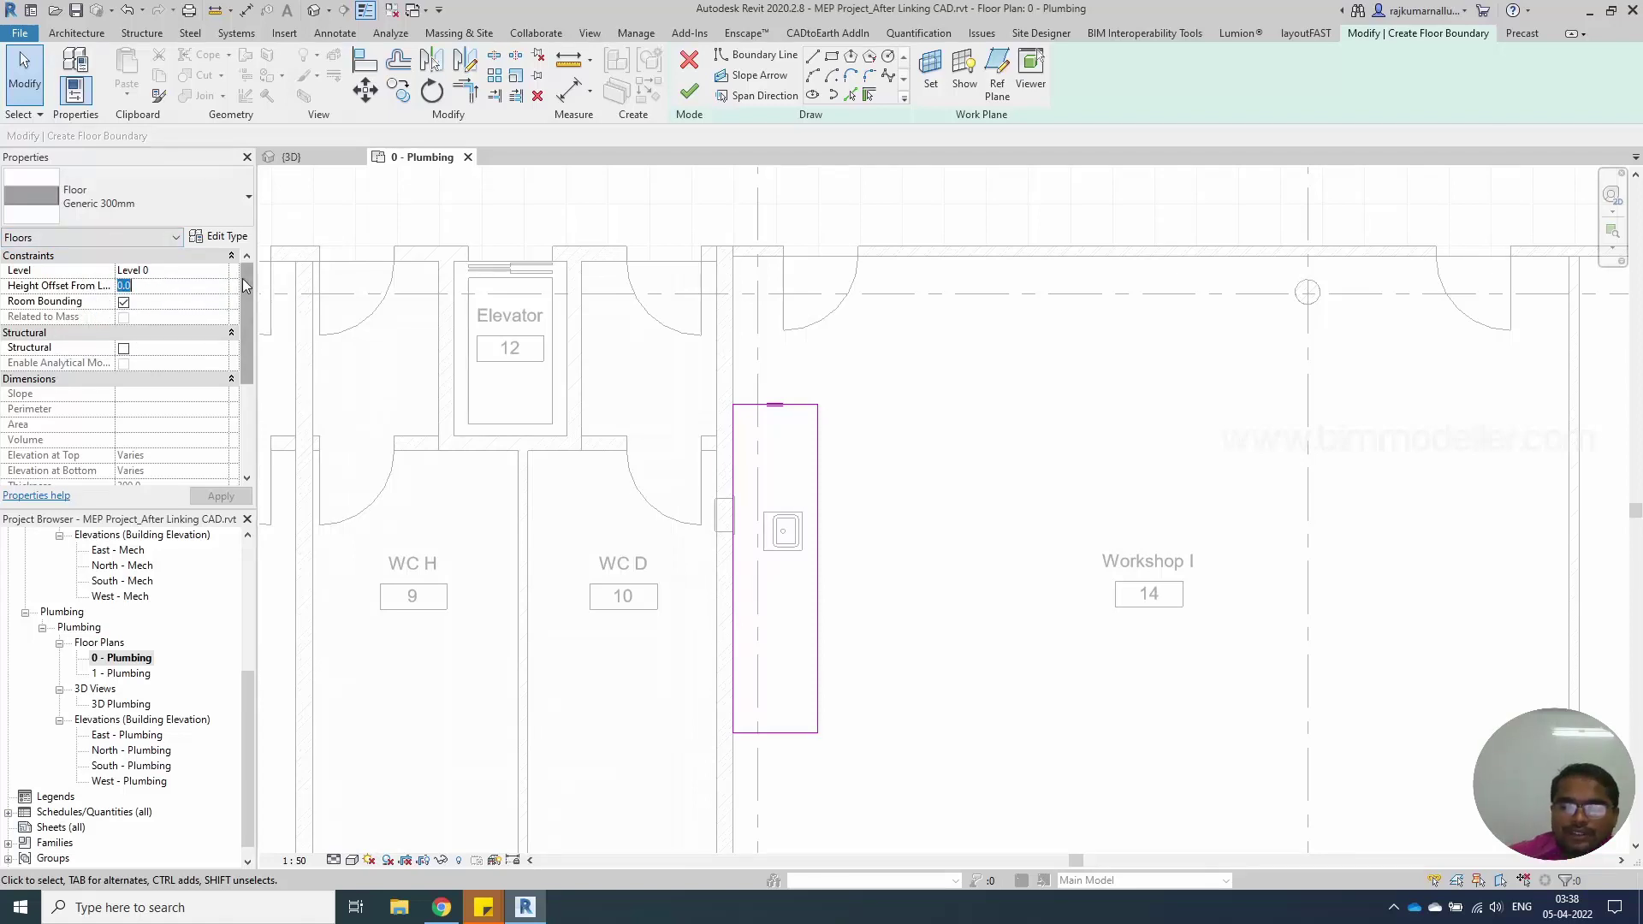
type("900")
key("Tab")
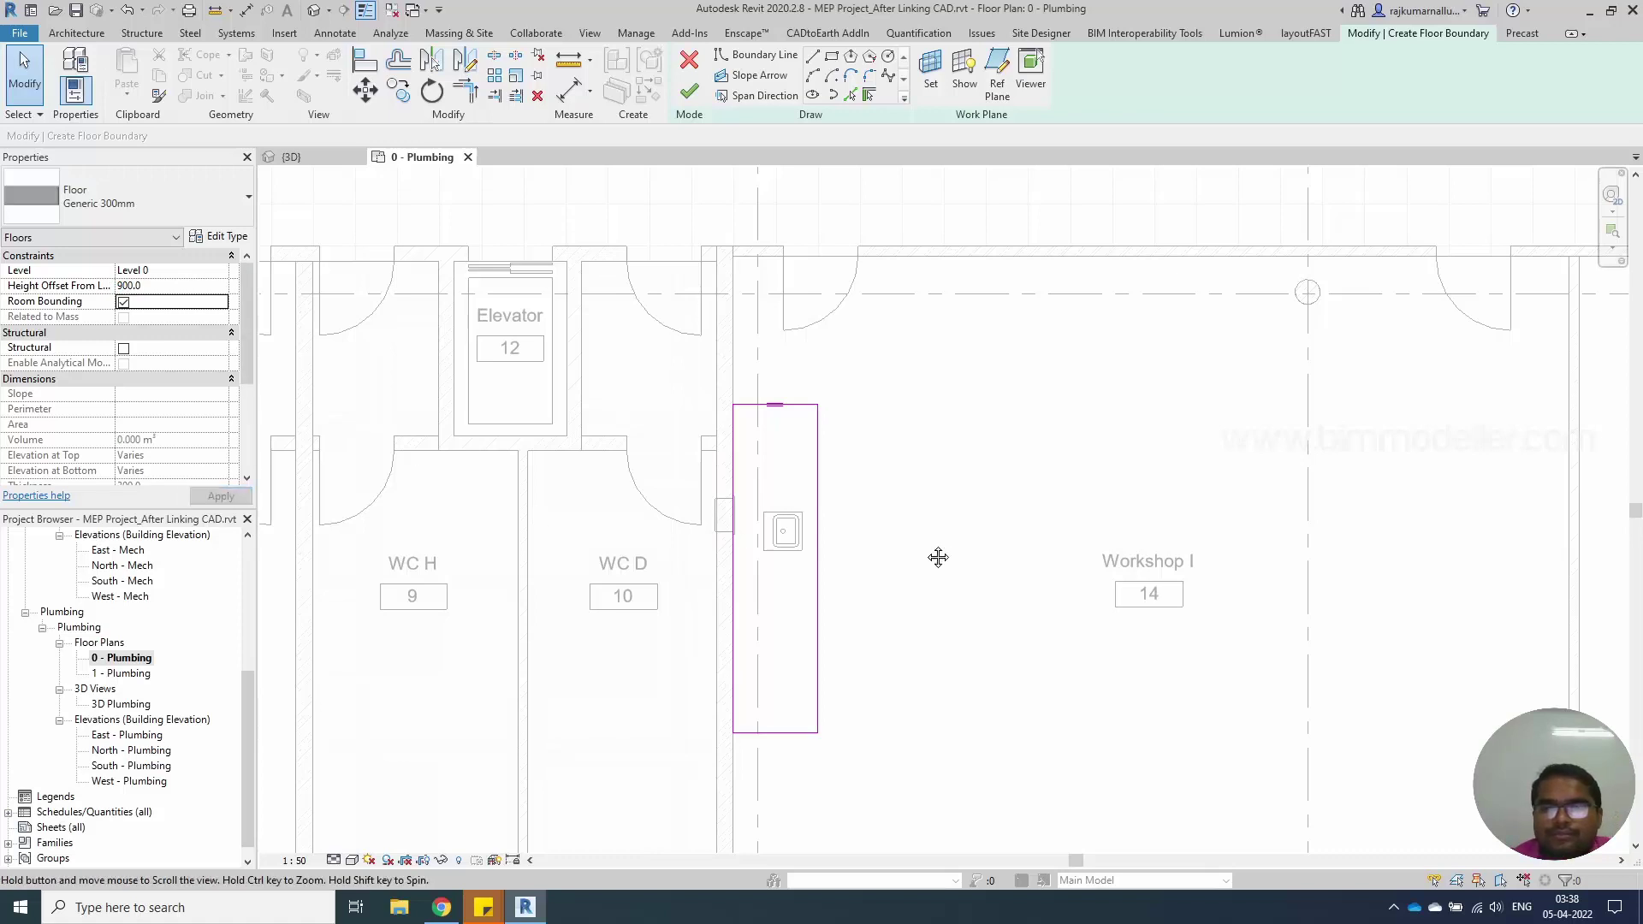
left_click(690, 91)
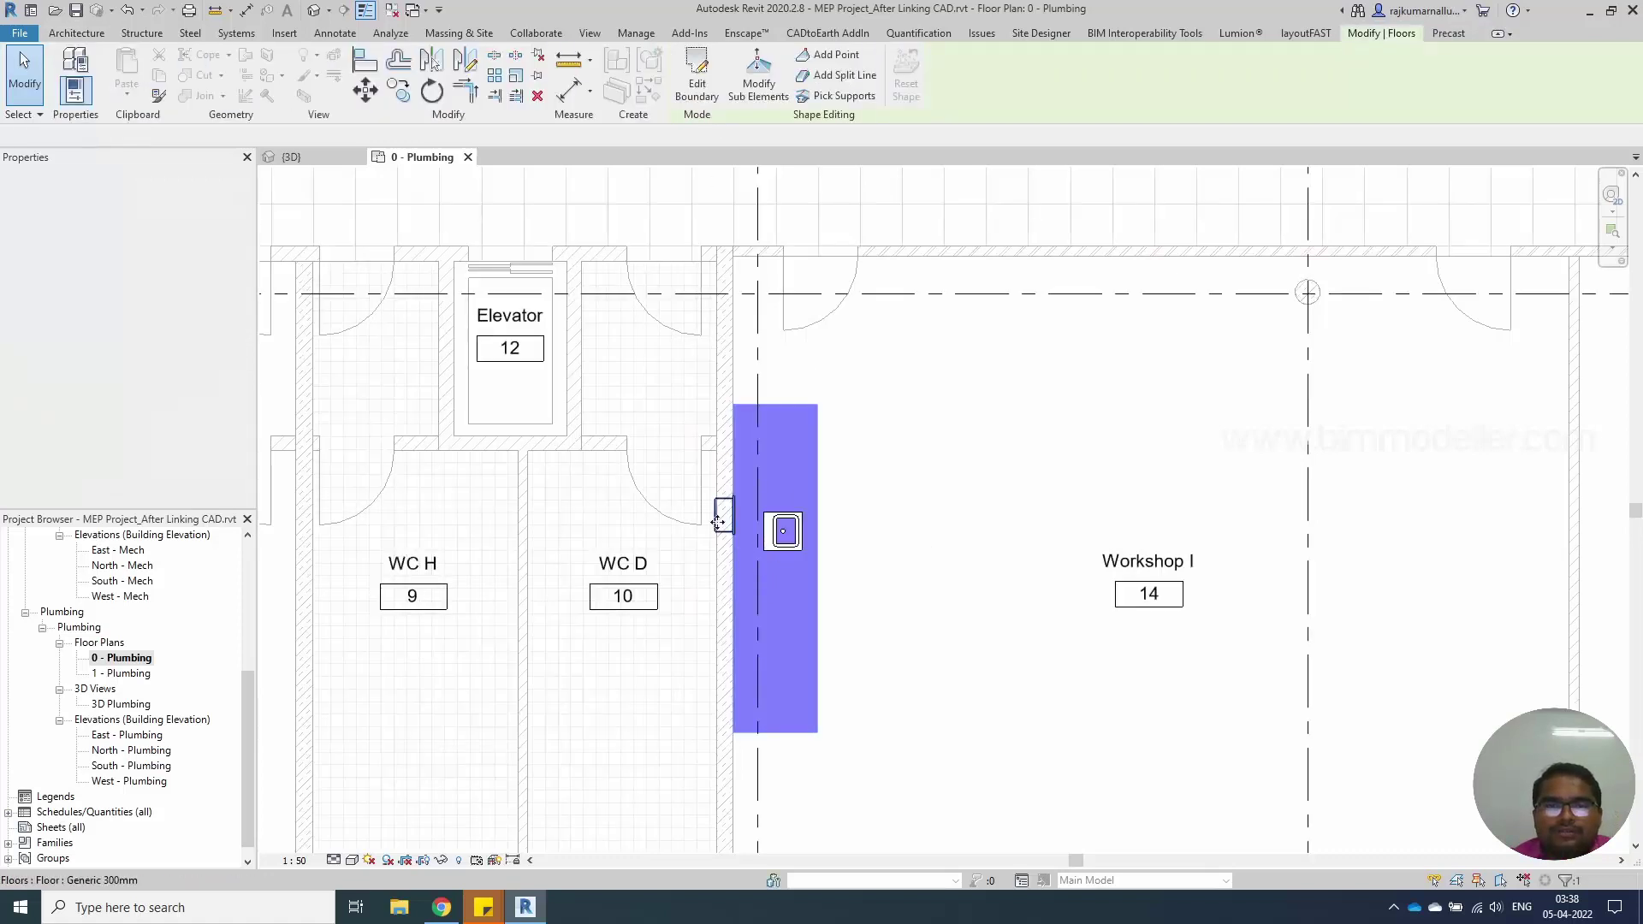
key("Escape")
left_click_drag(676, 379, 922, 819)
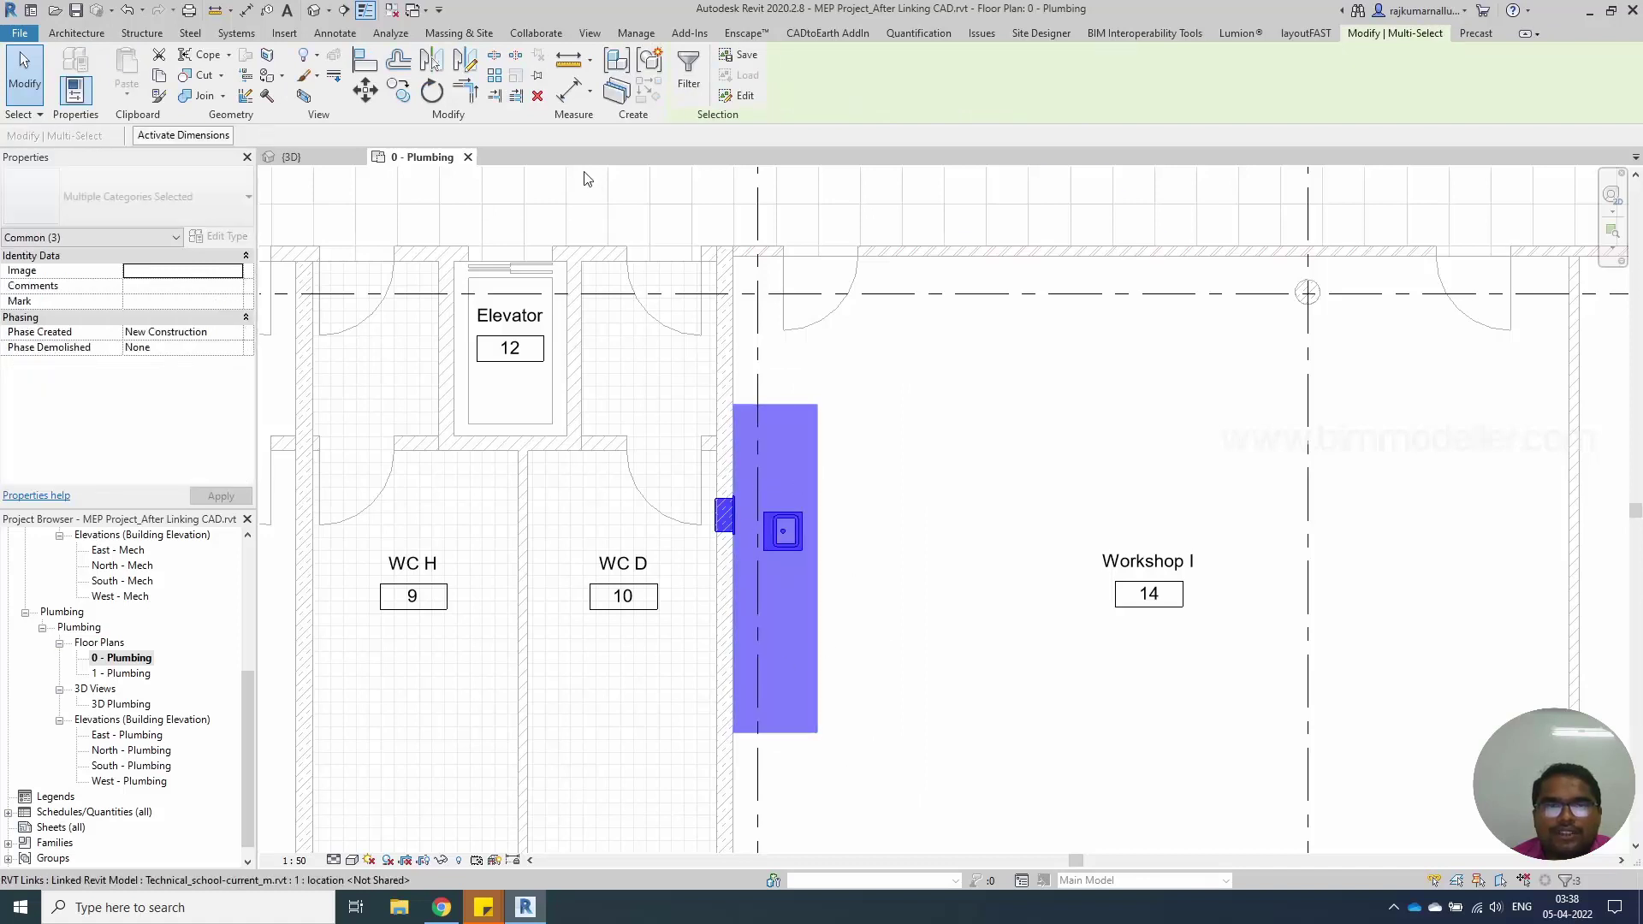
Open a Selection Box 3D view of the counter and sinks and inspect the floor and sink
left_click(303, 96)
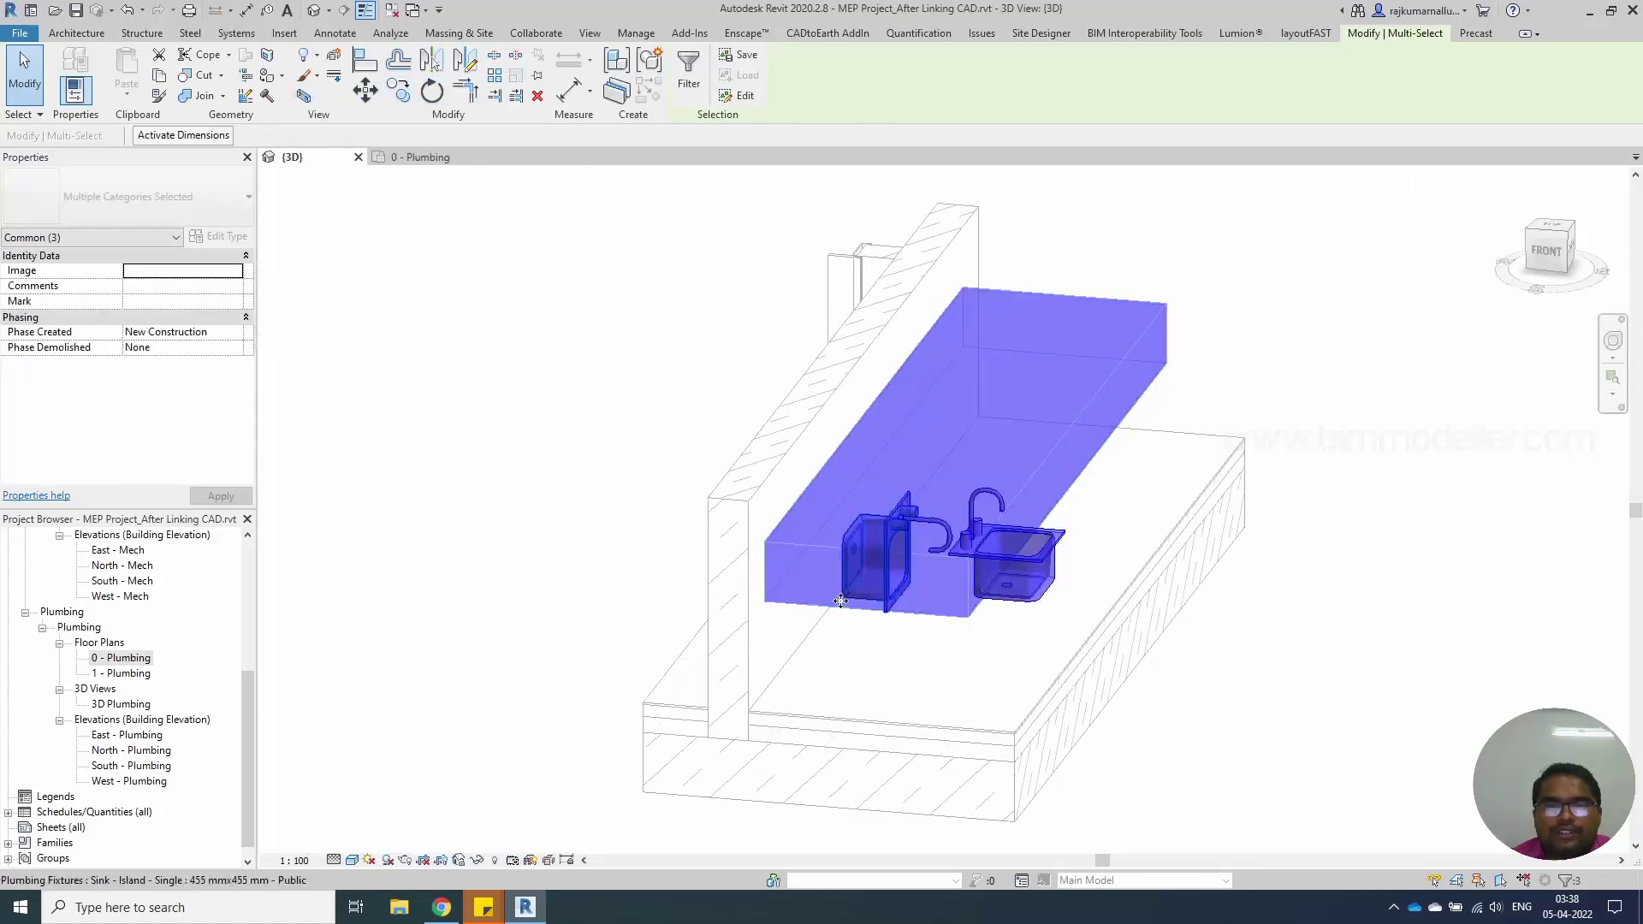
middle_click_drag(998, 631, 1059, 602, "shift")
key("Escape")
left_click(900, 473)
left_click(1059, 601)
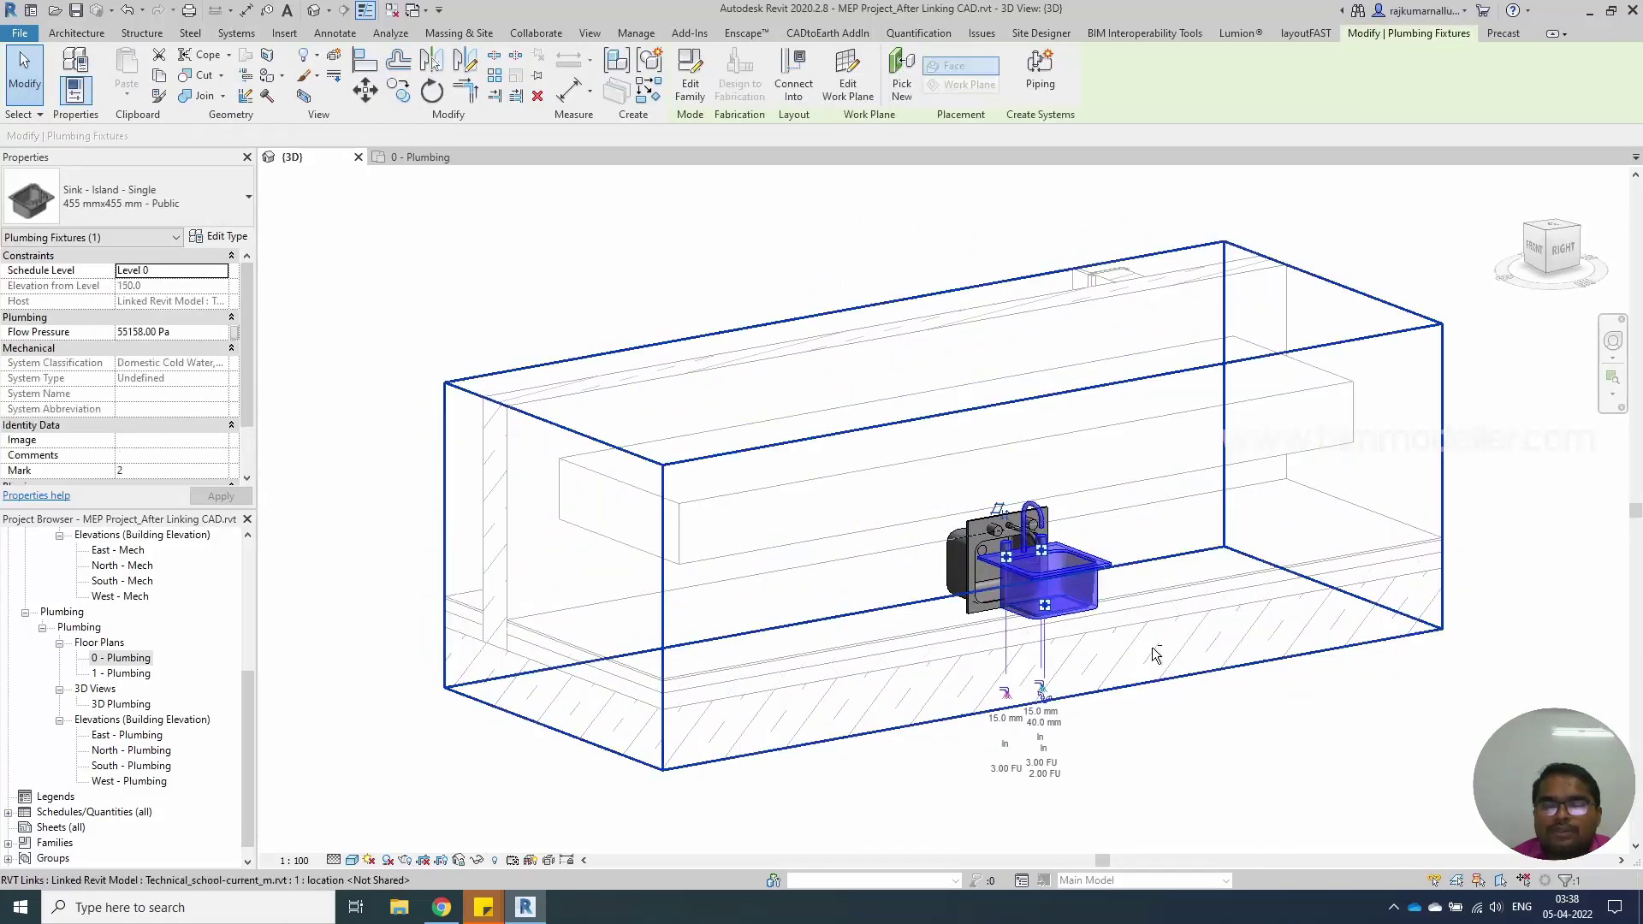
middle_click_drag(1151, 653, 1167, 696, "shift")
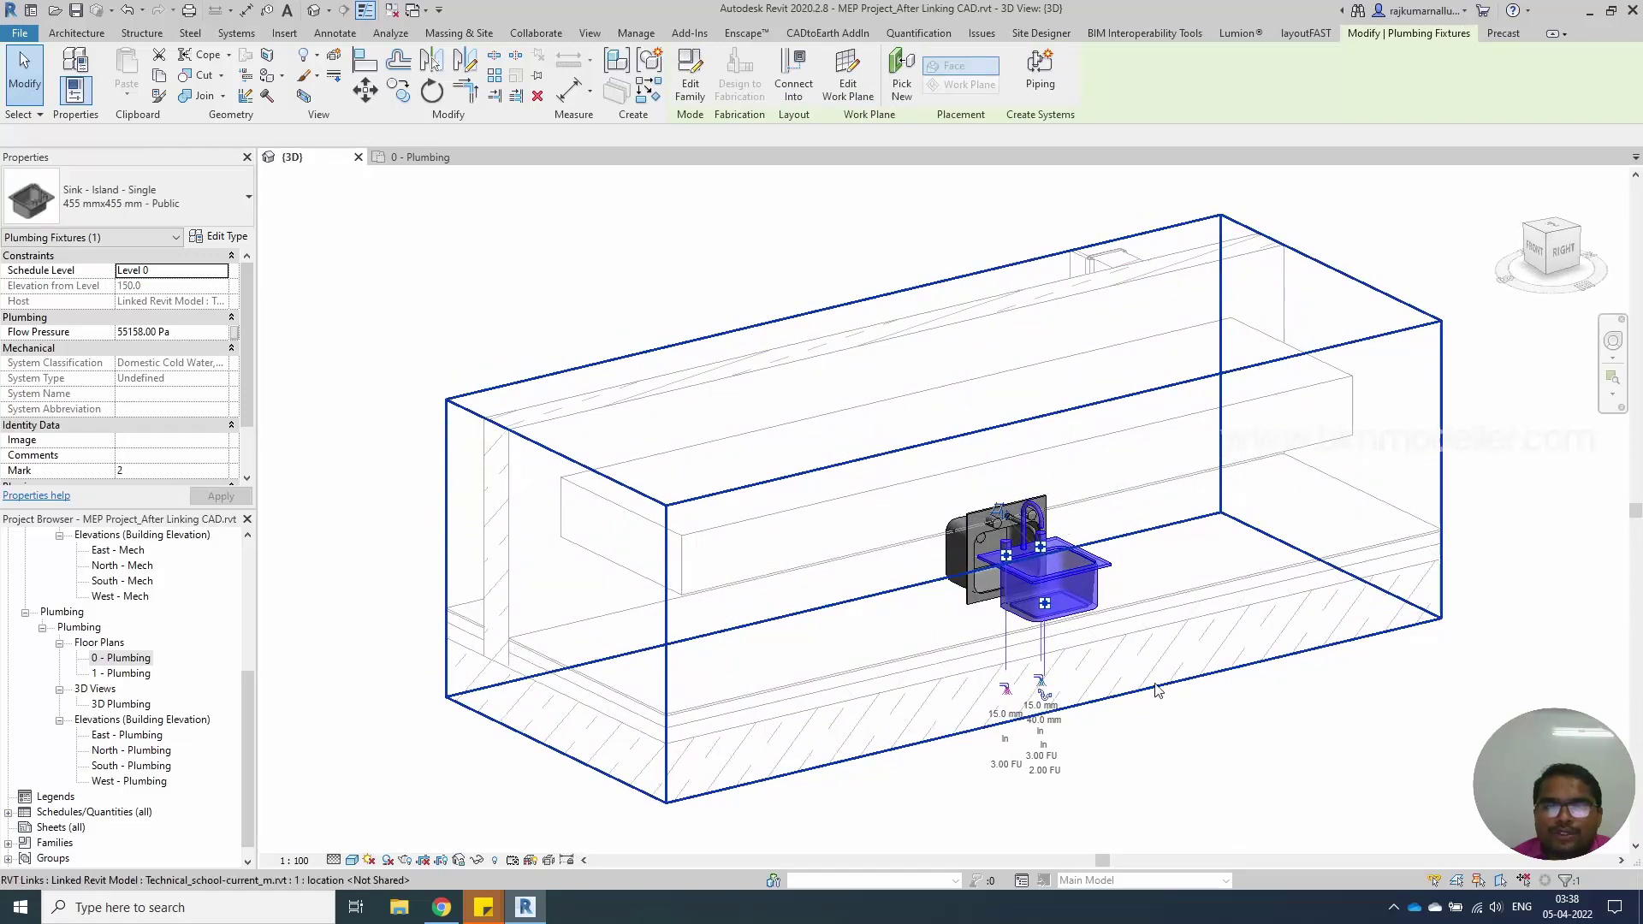
Rehost the free-standing sink onto the counter top with Pick New
key("Escape")
left_click(1069, 580)
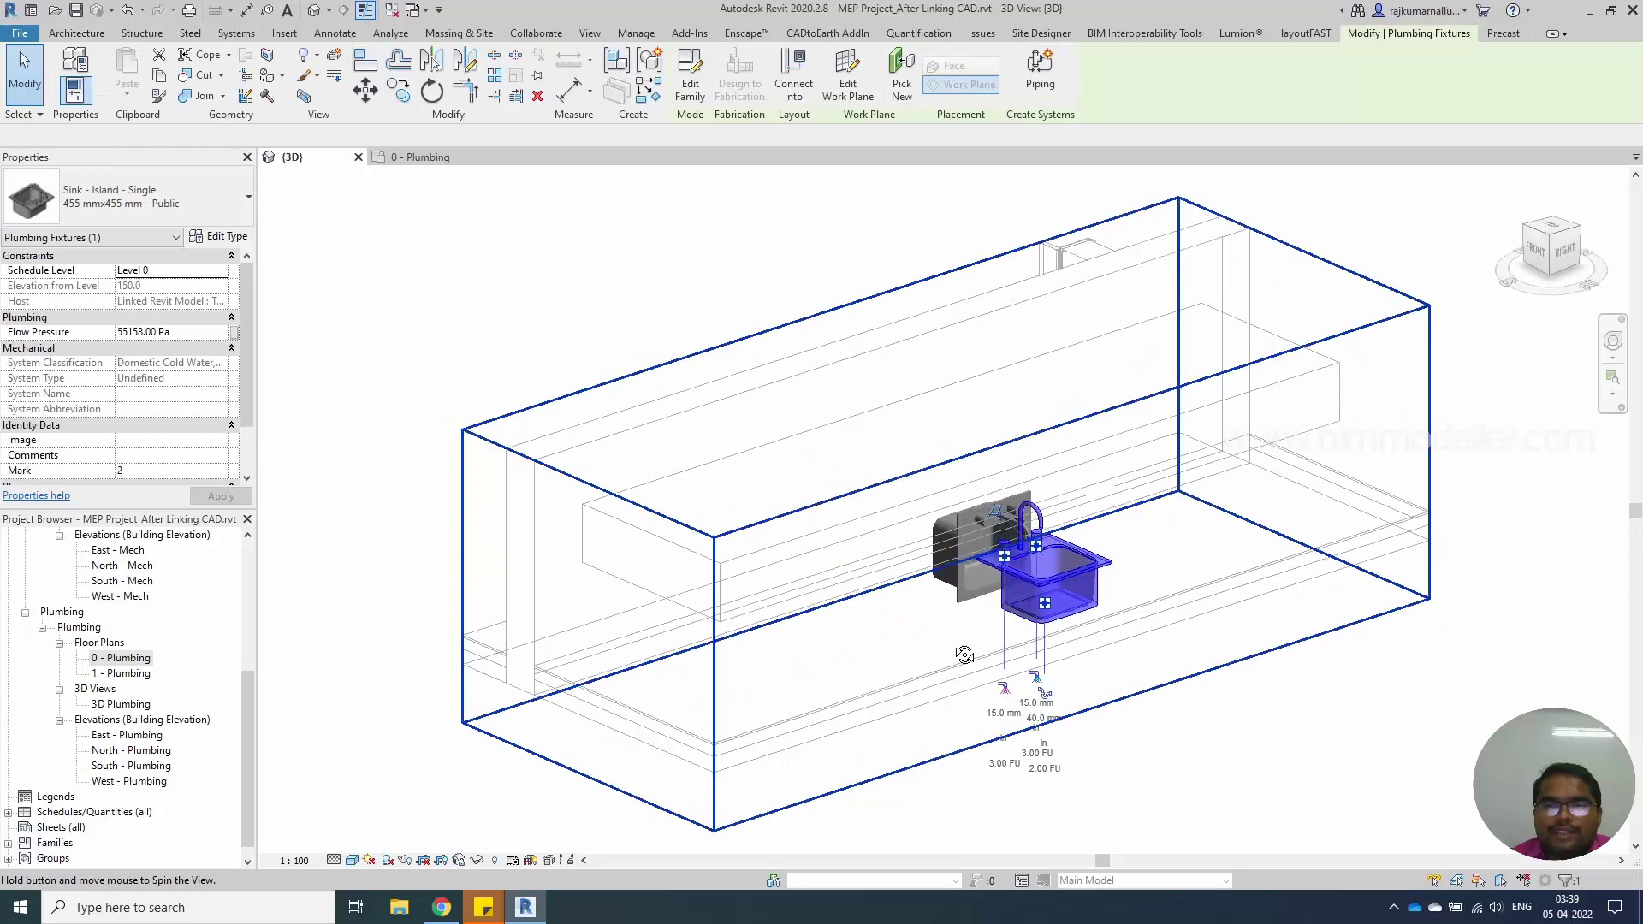
middle_click_drag(1070, 580, 967, 687, "shift")
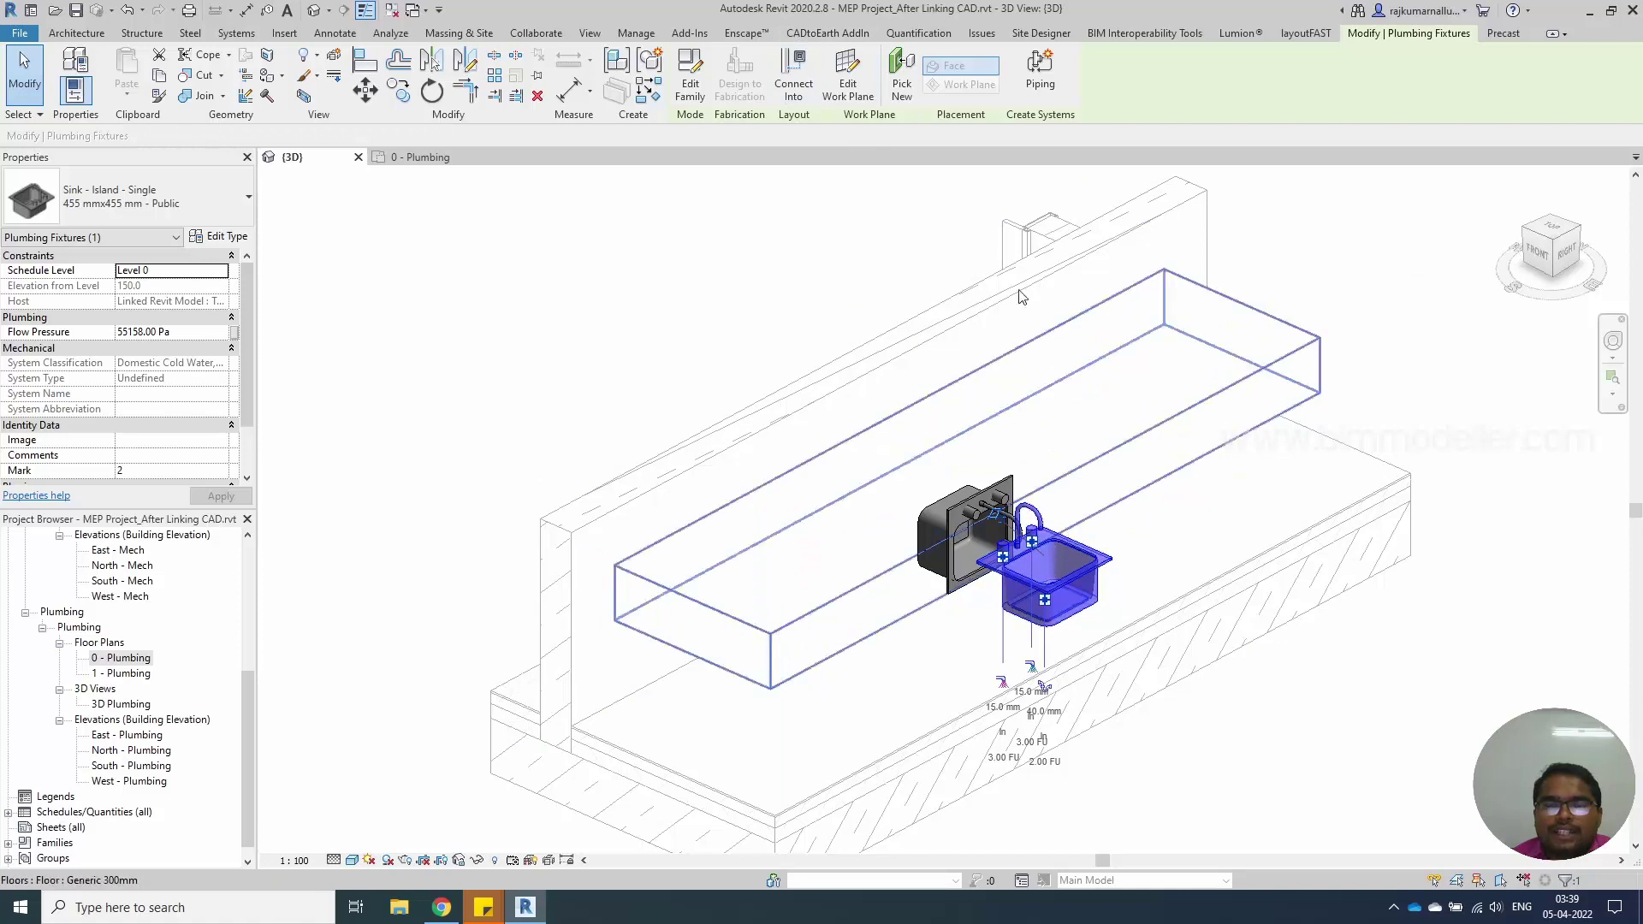
left_click(902, 89)
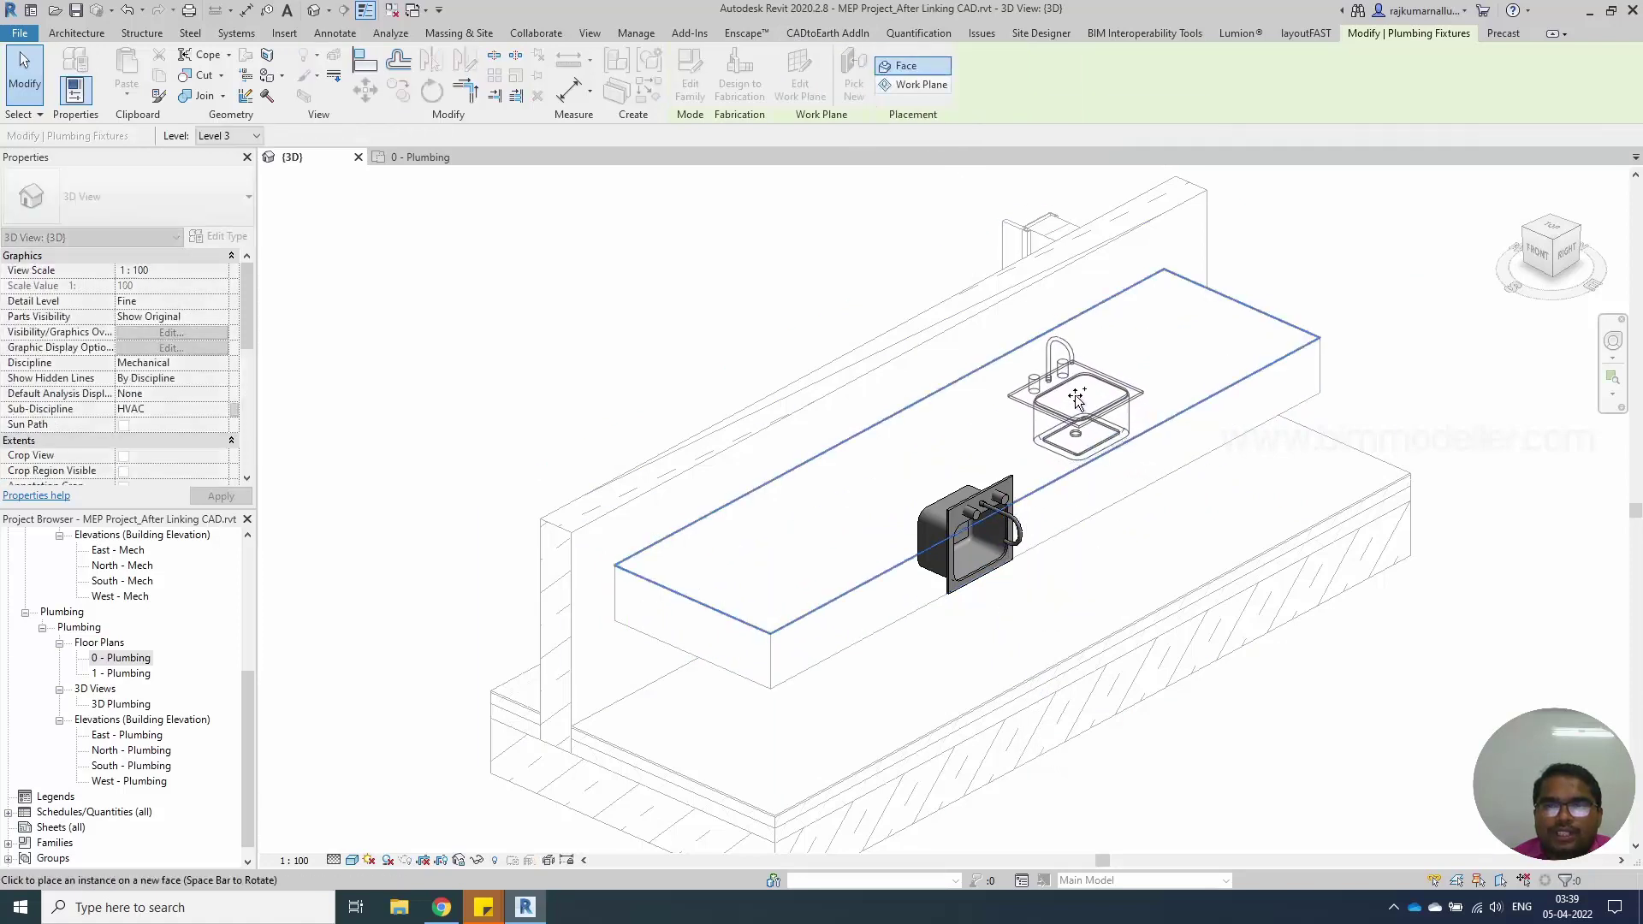
left_click(1061, 390)
key("Escape")
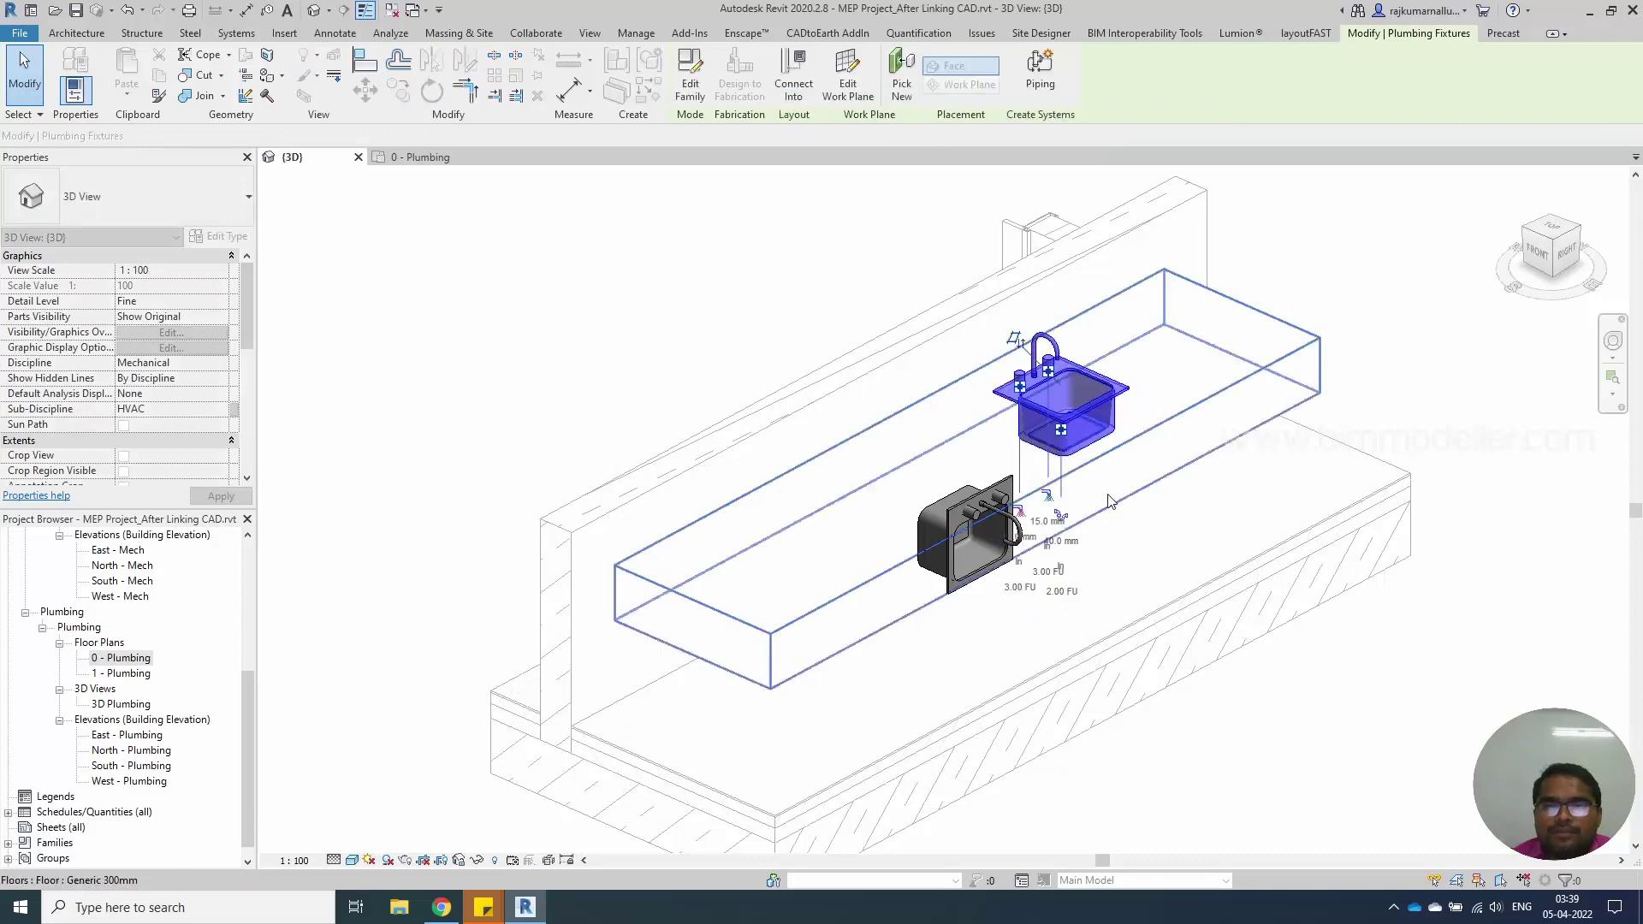
key("Escape")
Rehost the wall-mounted sink onto the counter top, rotated so its faucet faces back
middle_click_drag(1108, 500, 1004, 553, "shift")
left_click(1004, 553)
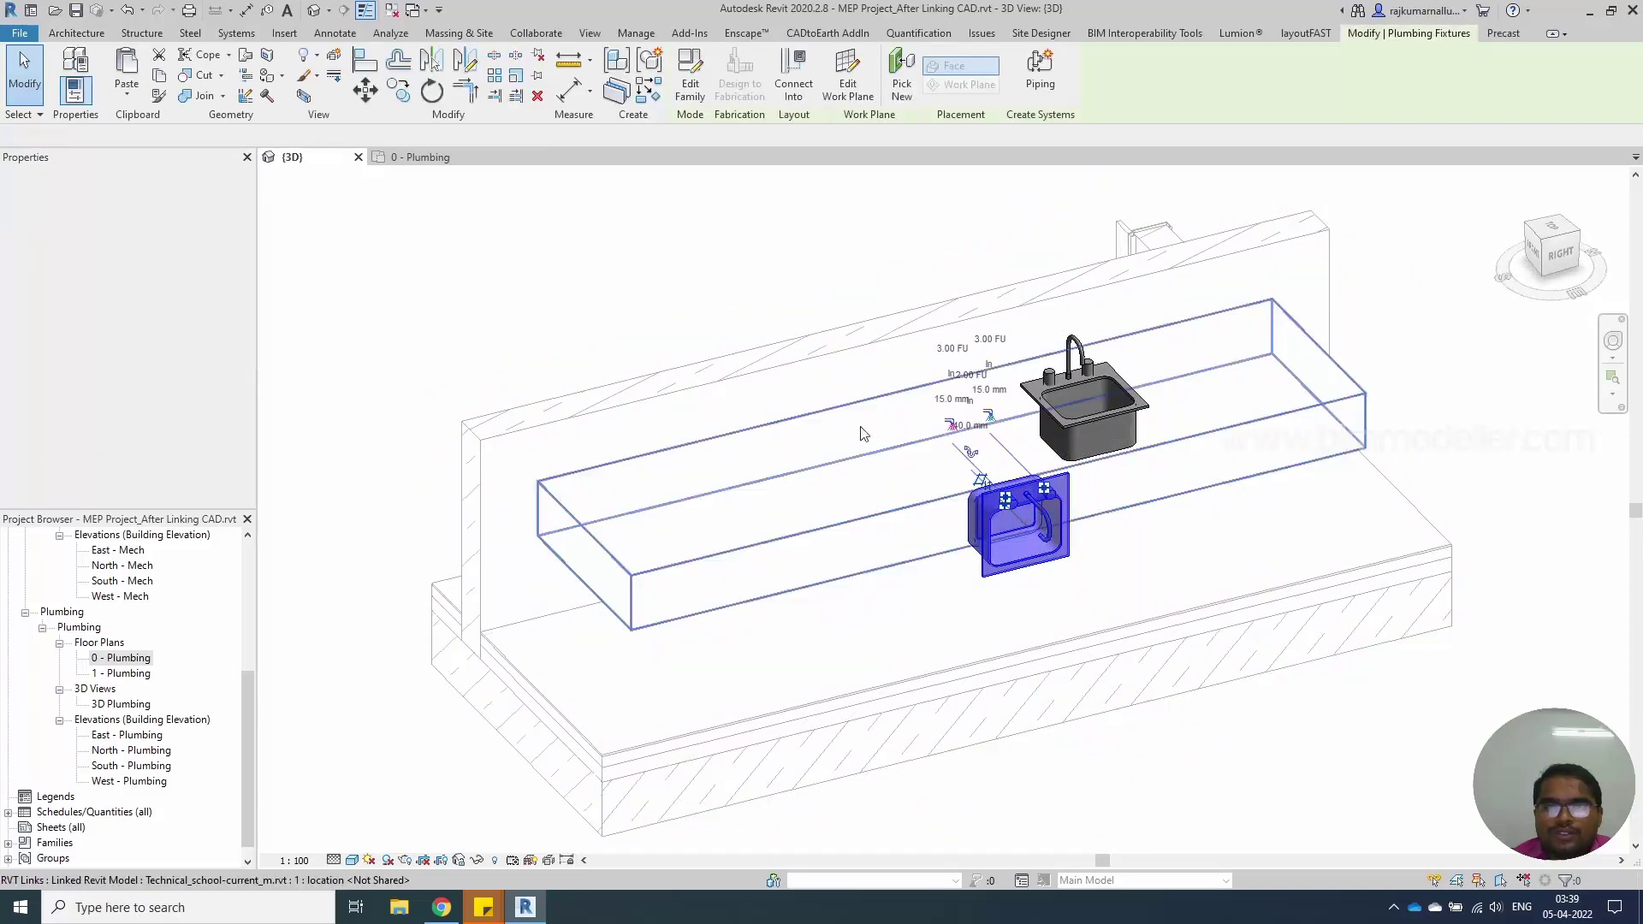
left_click(904, 77)
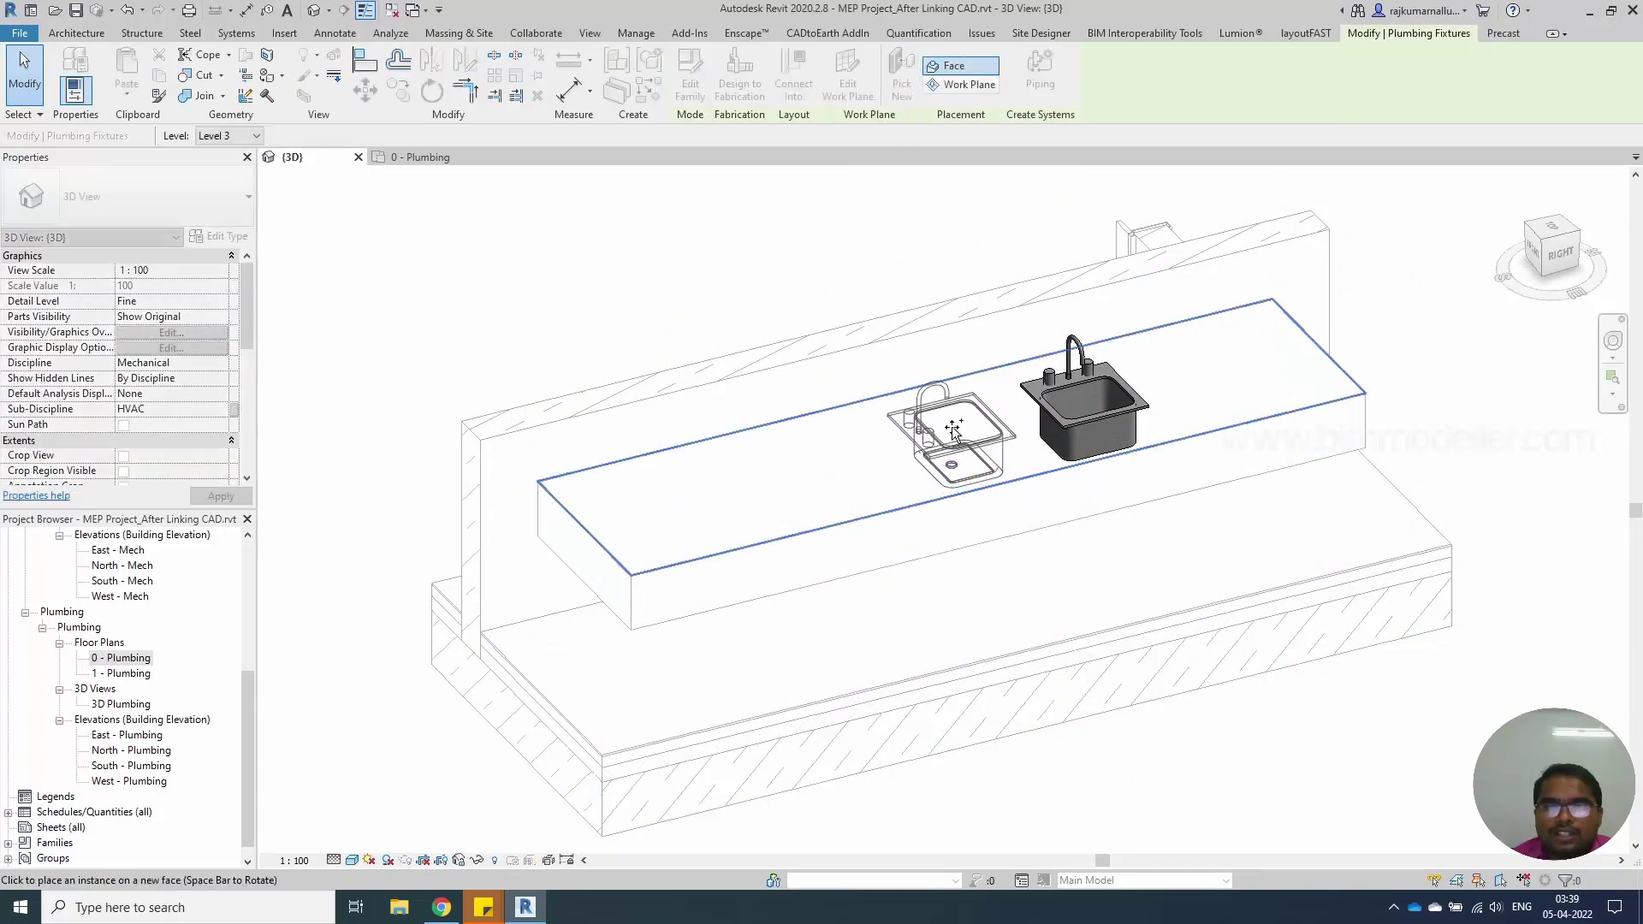
key("space")
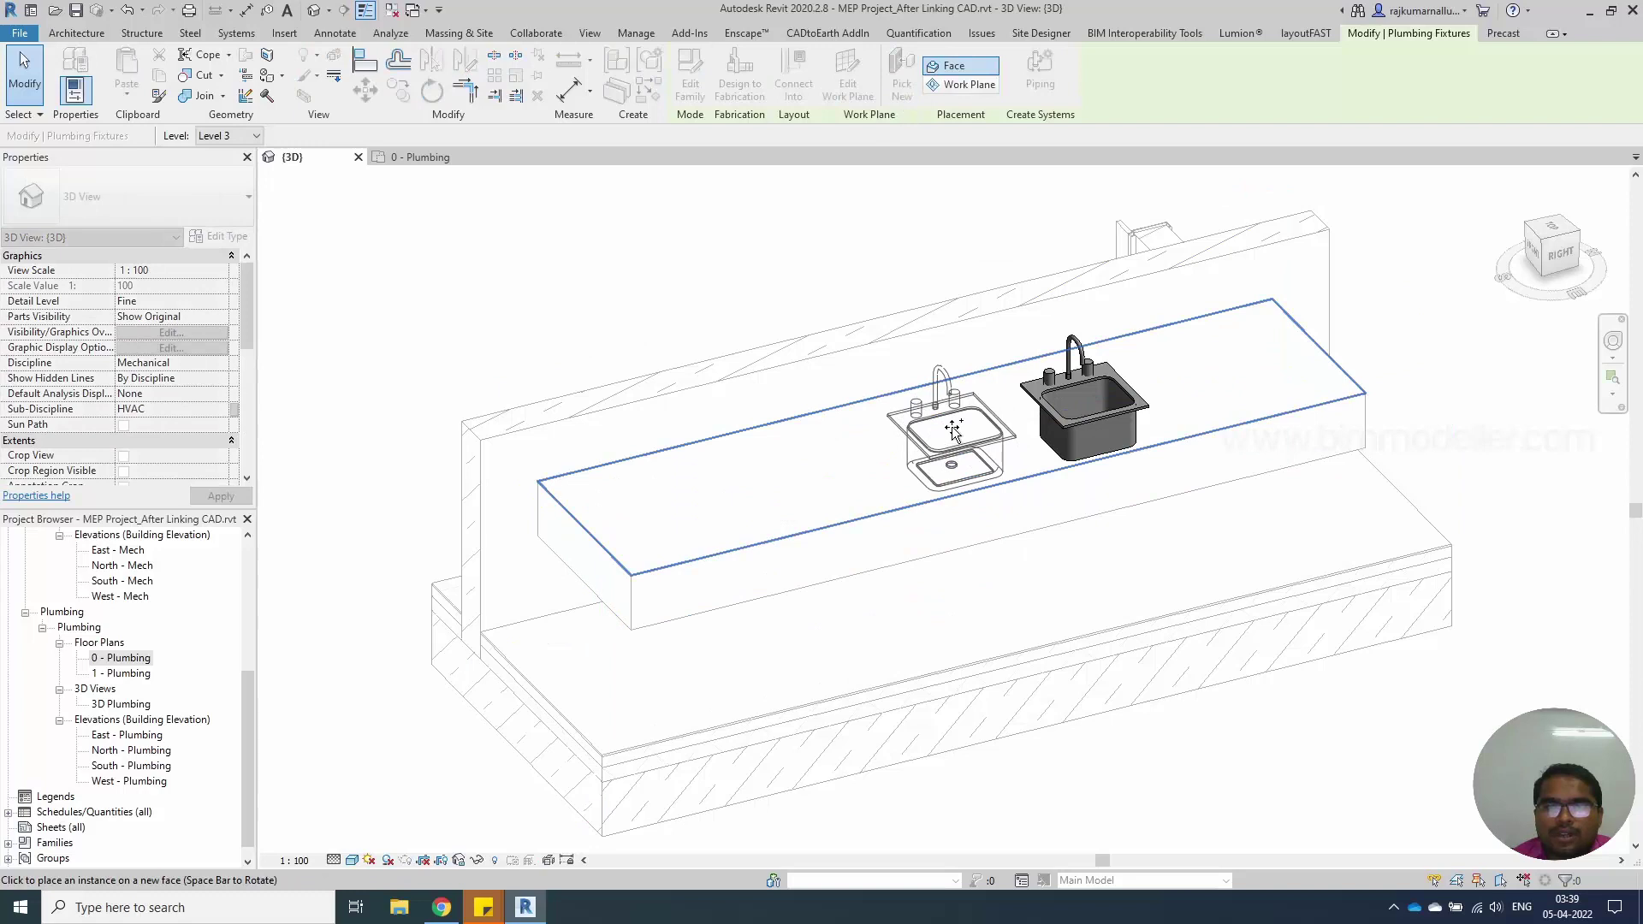
left_click(954, 430)
key("Escape")
key("Escape")
middle_click_drag(1045, 531, 1048, 541, "shift")
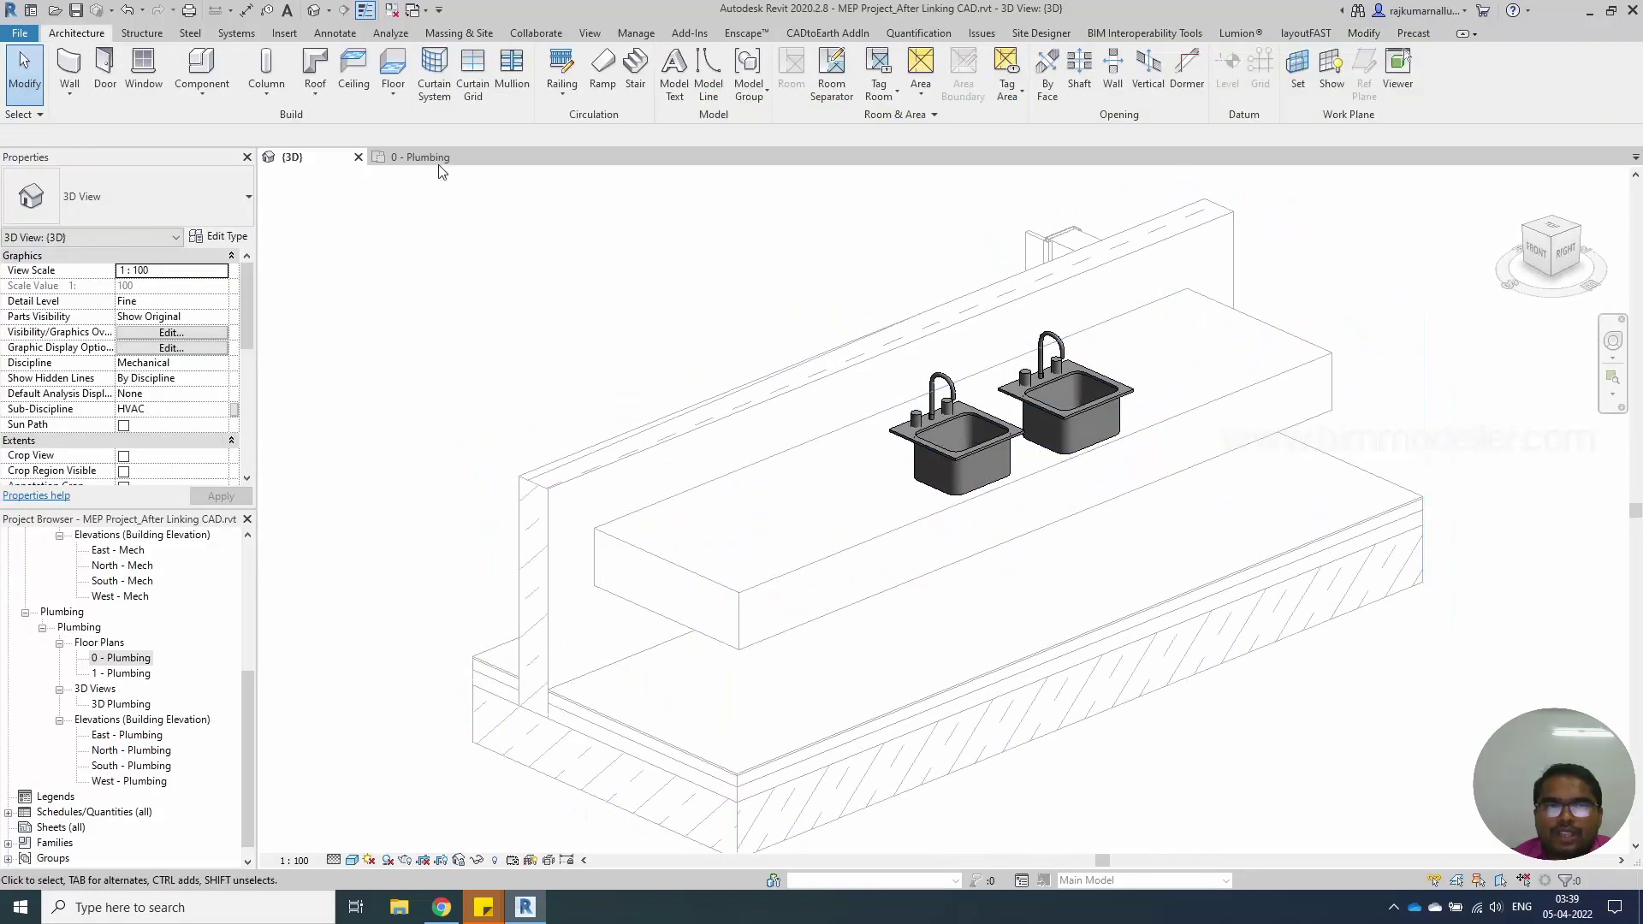
Place a third island sink on the counter top and return to the 0 - Plumbing plan
key("c")
key("m")
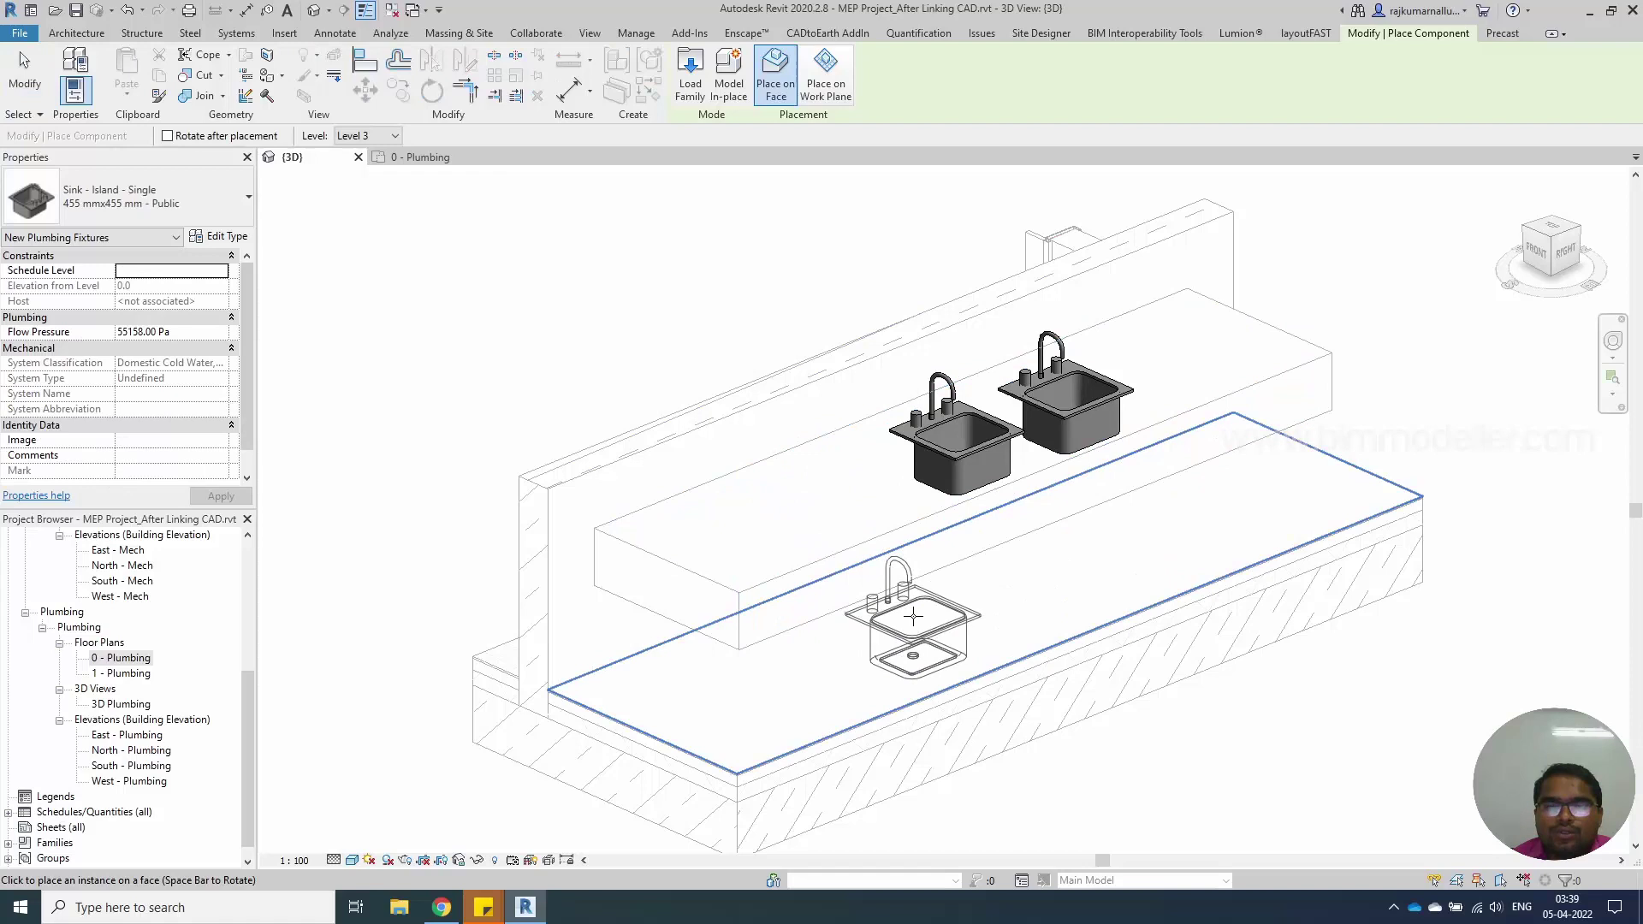
left_click(824, 489)
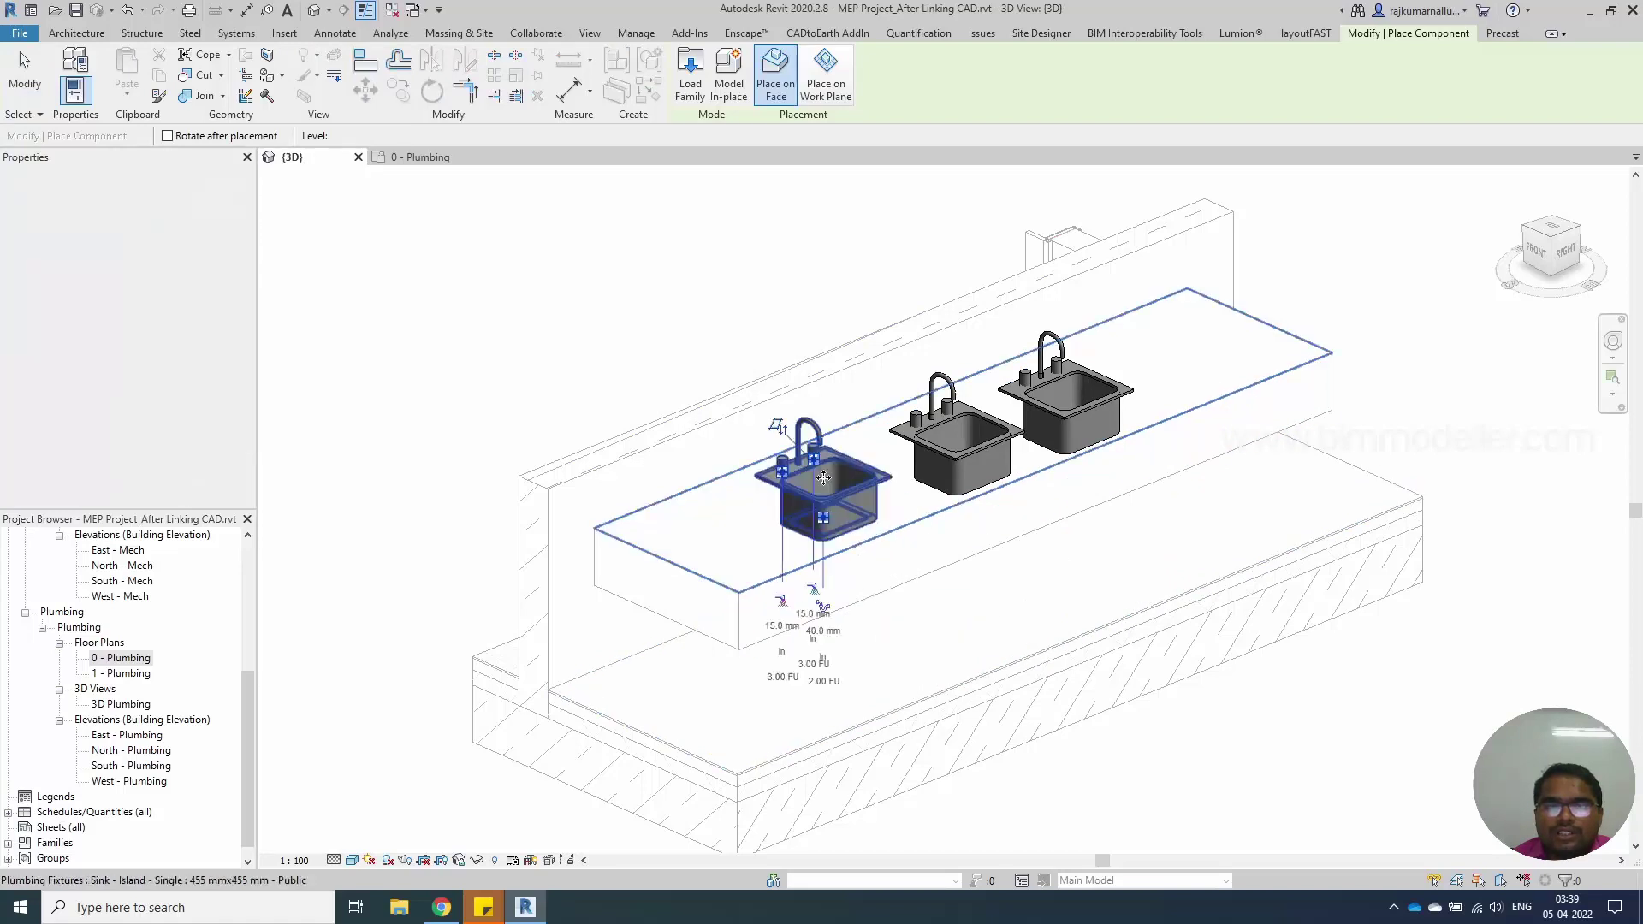
key("Escape")
key("Escape")
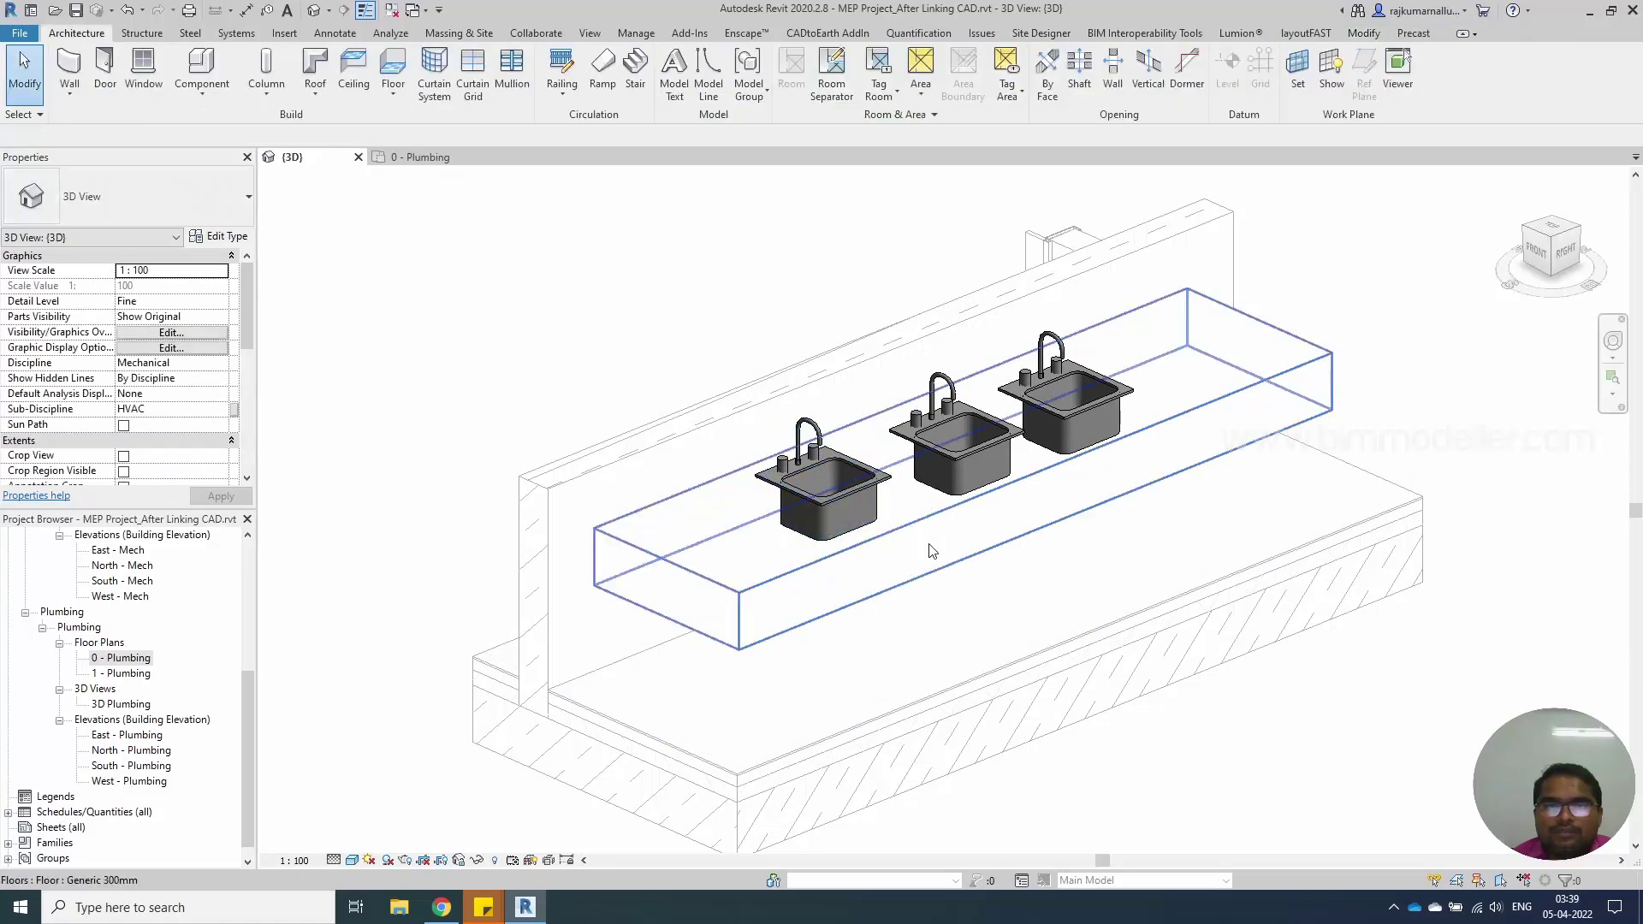
left_click(406, 163)
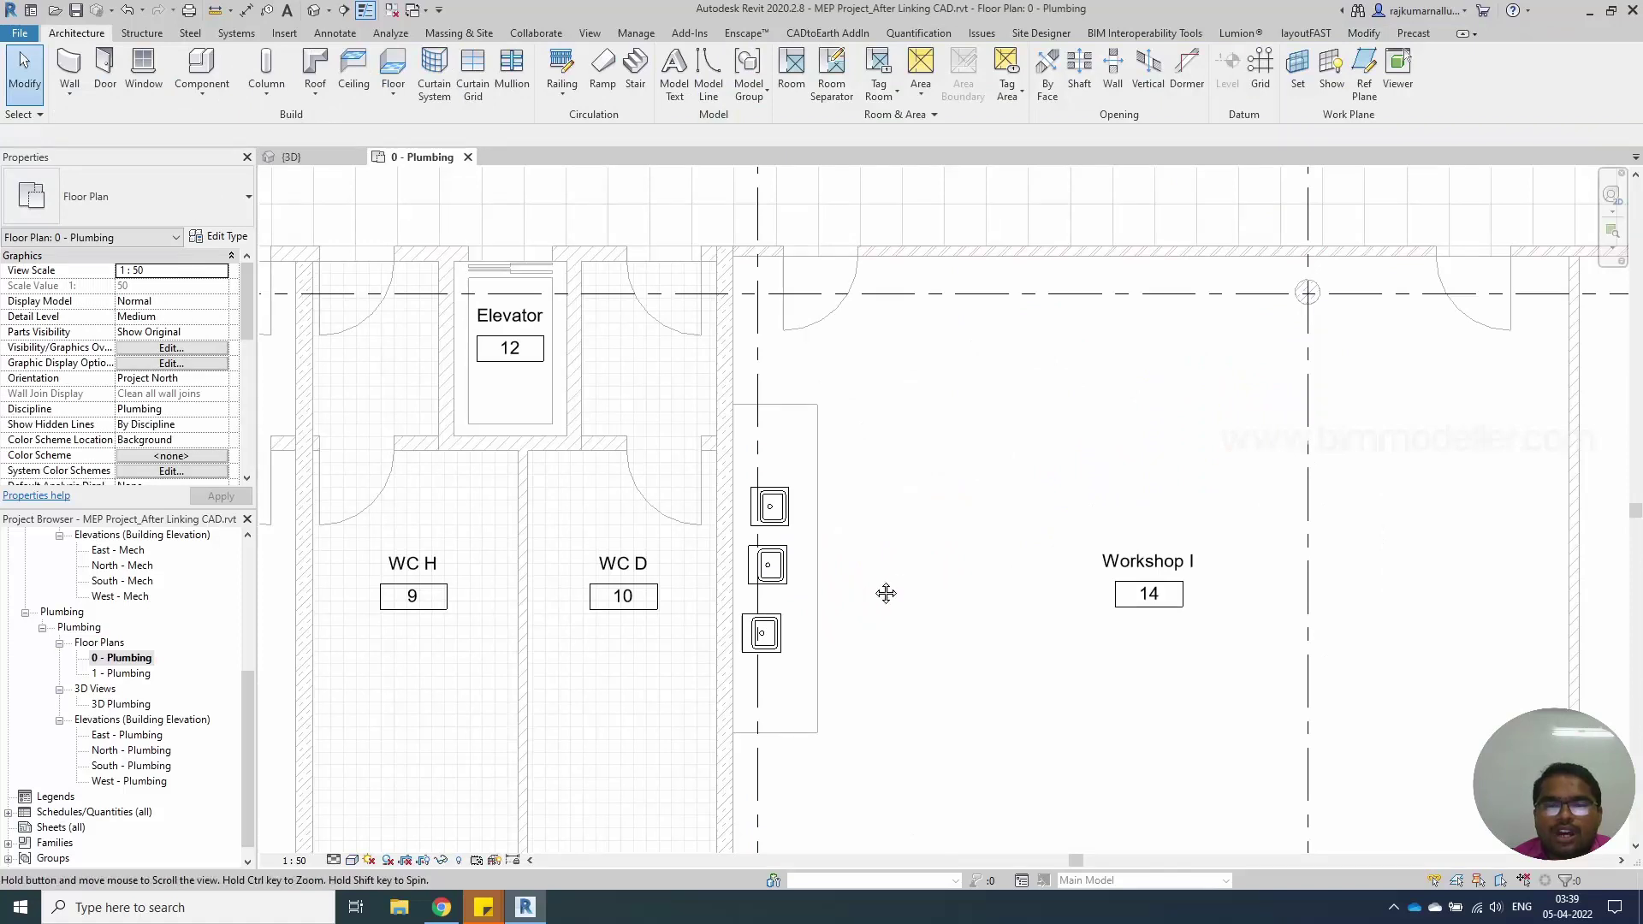
Delete the middle sink and align the lower sink to the upper sink's centre
middle_click_drag(789, 594, 873, 577)
left_click(856, 552)
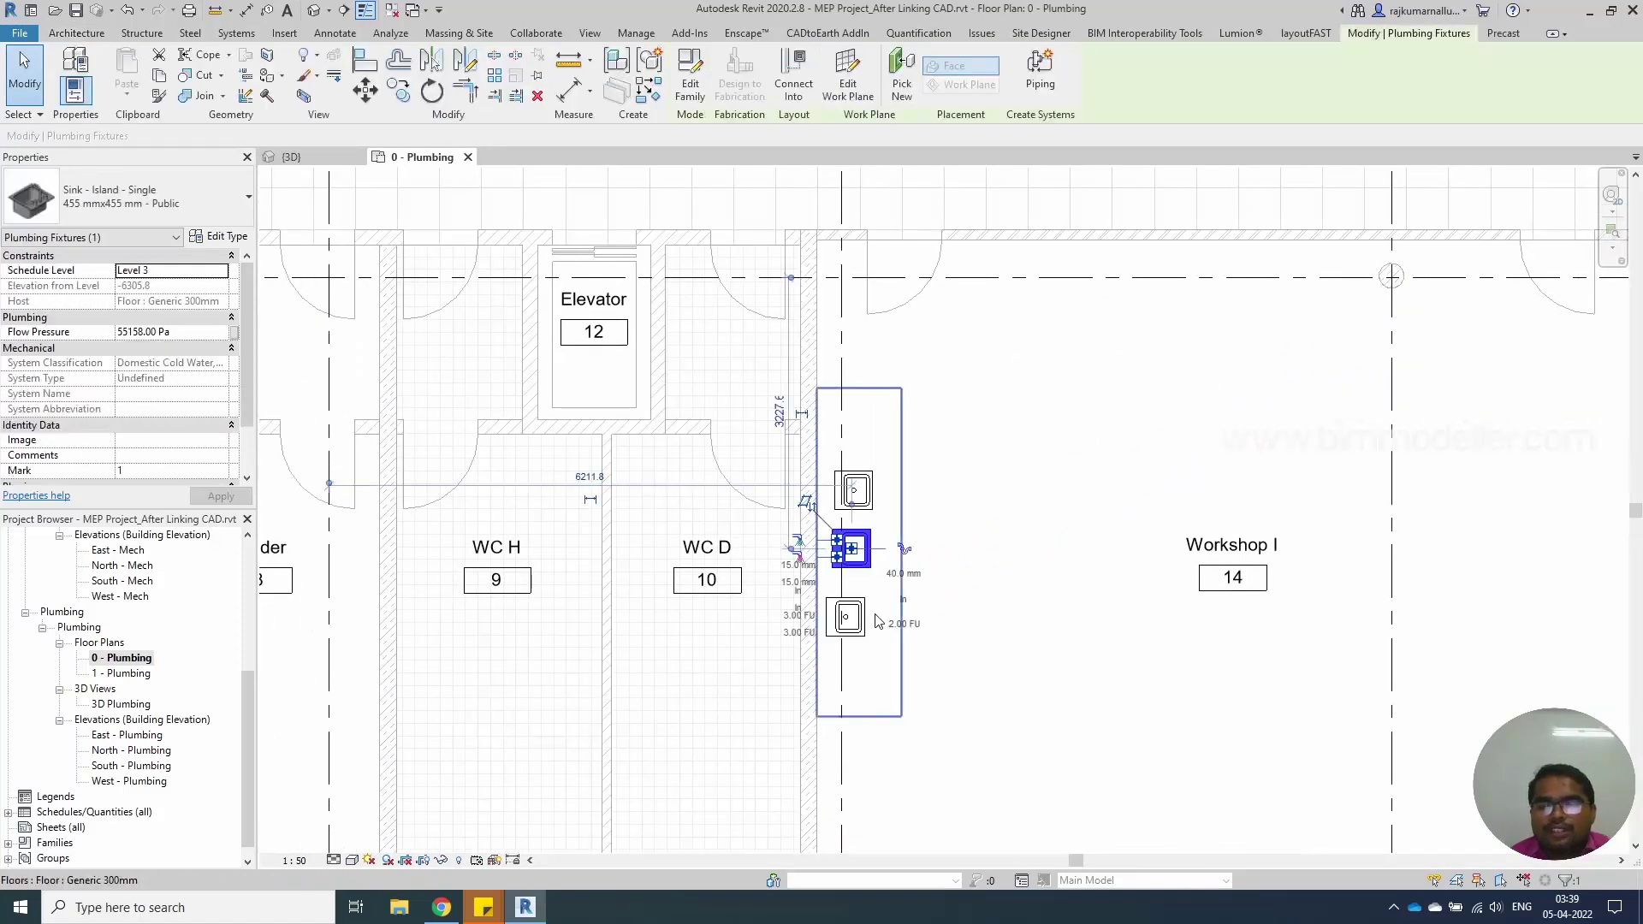
key("Delete")
key("l")
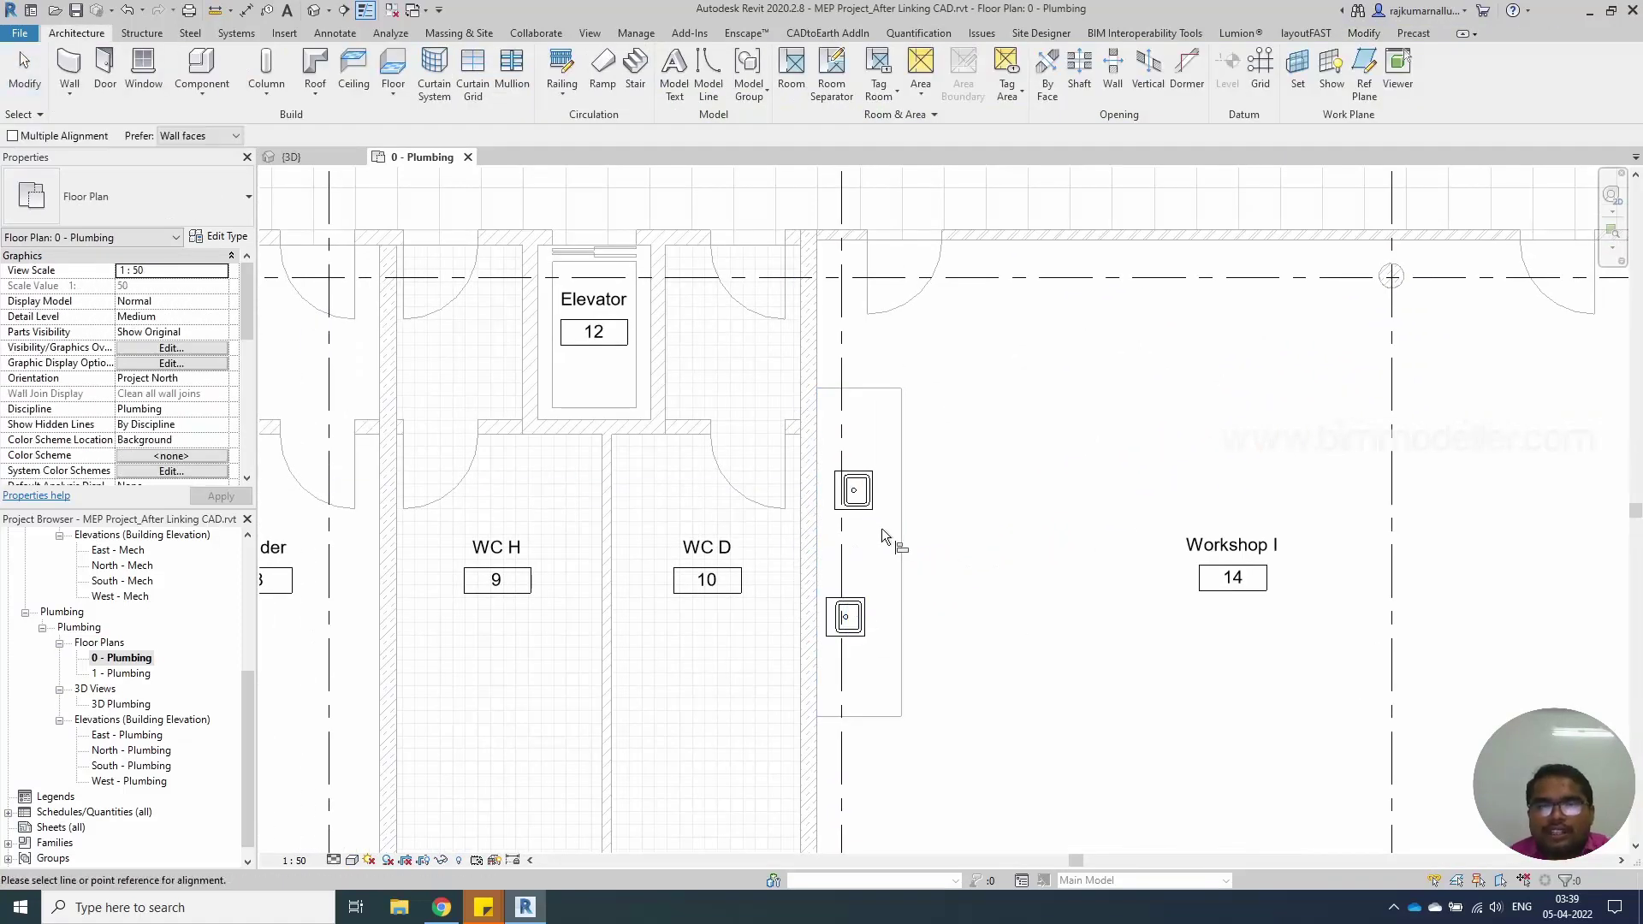
scroll(863, 511, "up", 2)
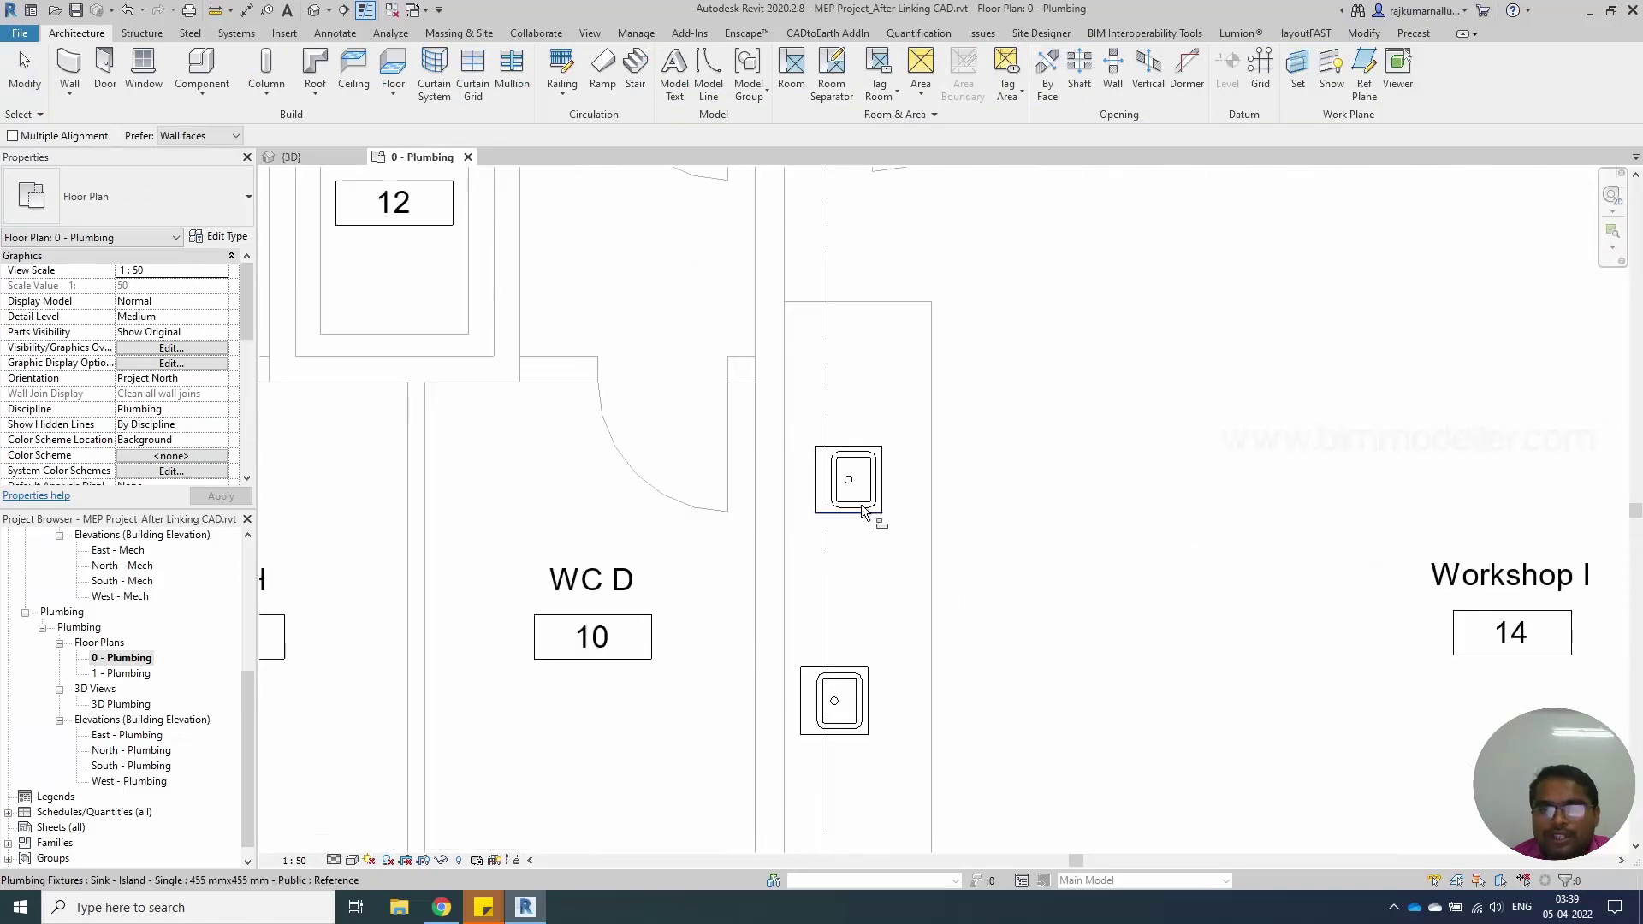
left_click(855, 505)
left_click(834, 703)
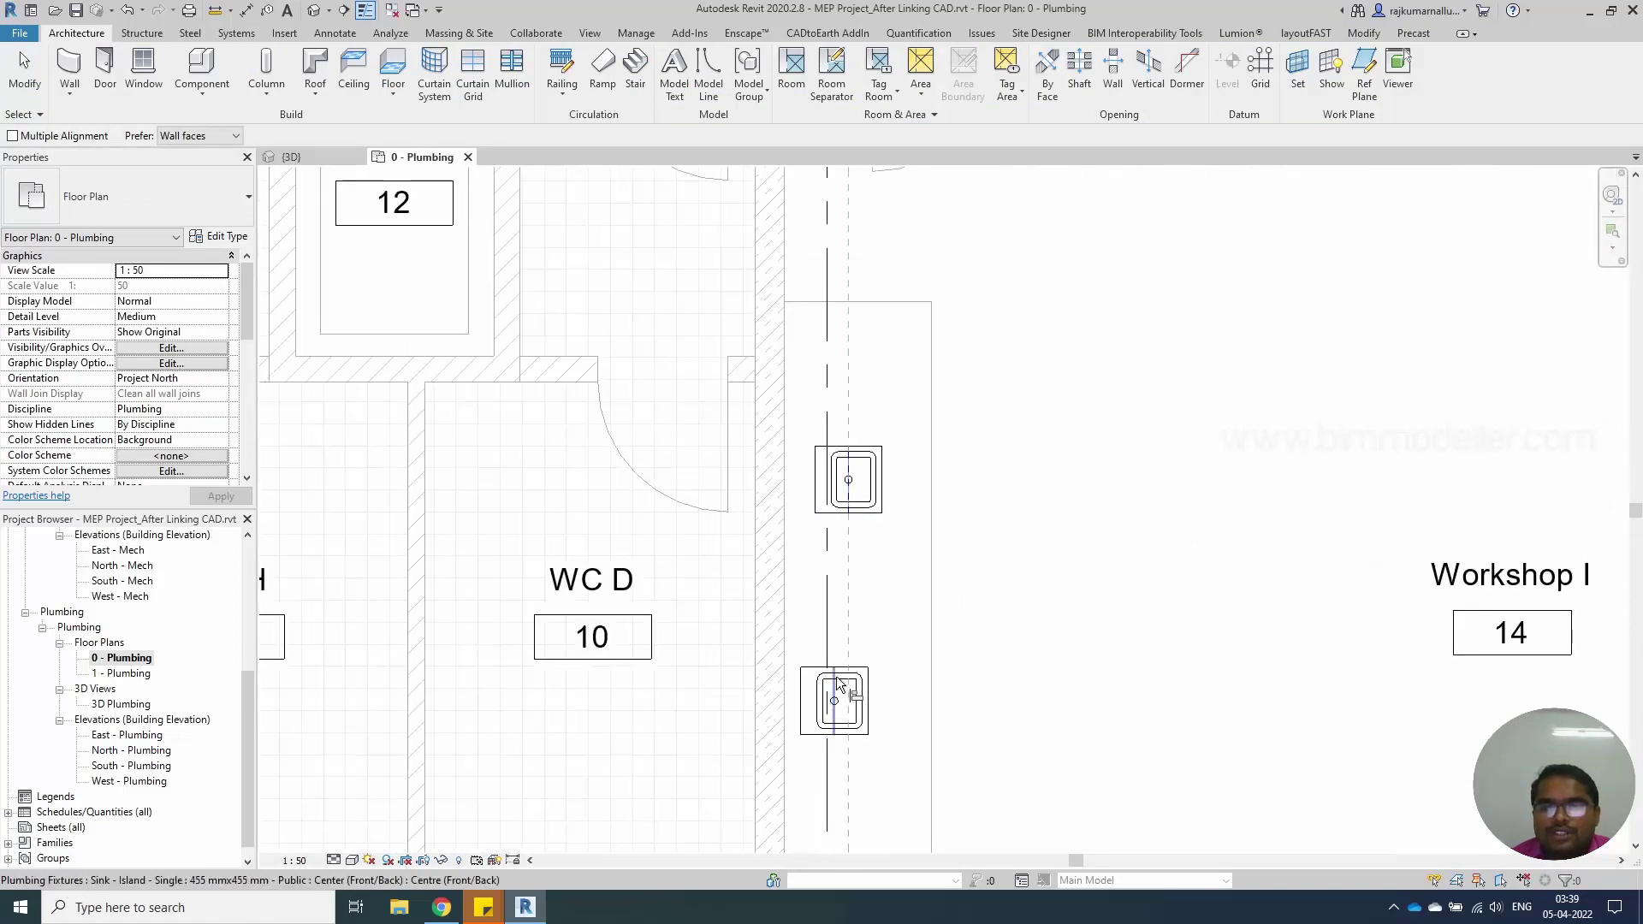
key("Escape")
Cancel a Create Similar attempt on the lower sink and pan toward the corridor and WC rooms
scroll(850, 646, "down", 2)
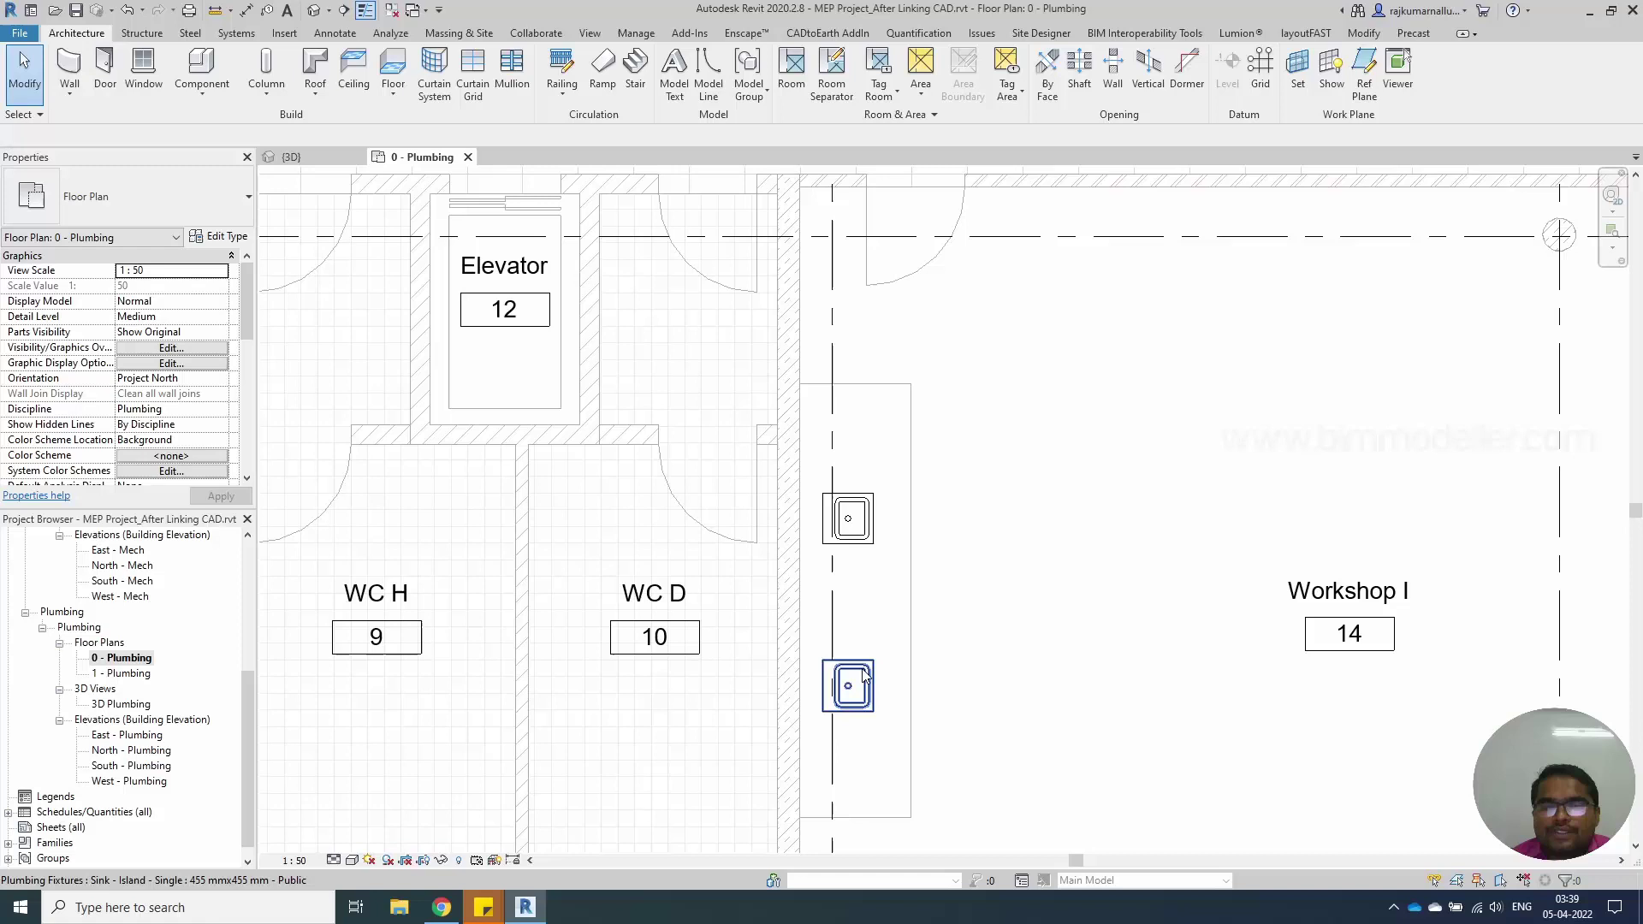
left_click(862, 676)
key("c")
key("s")
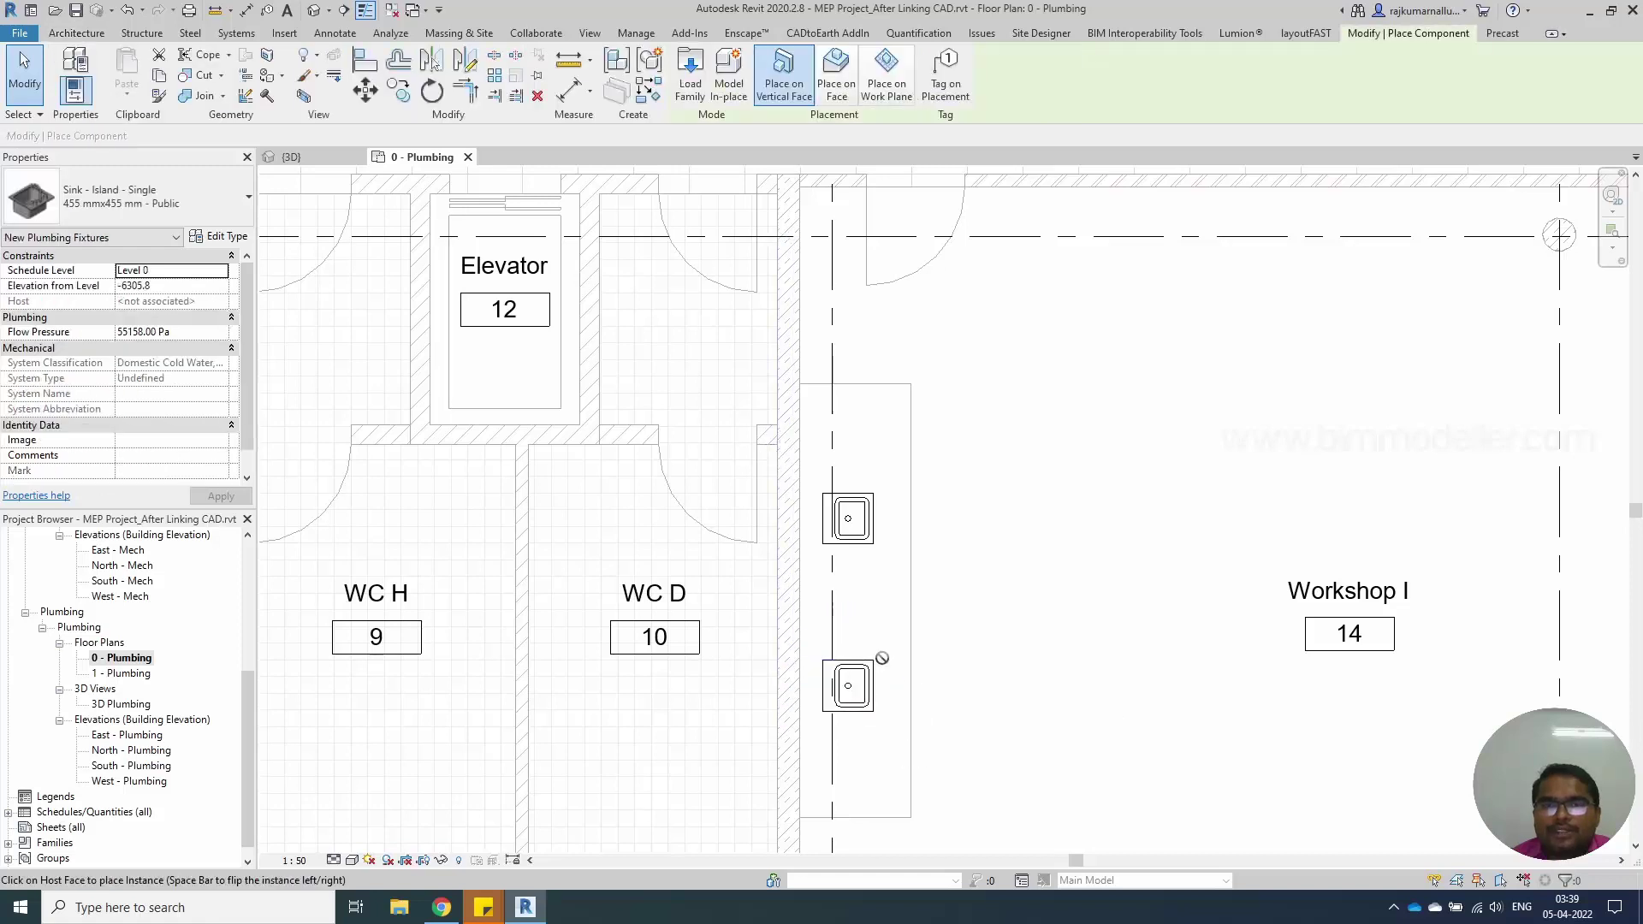
scroll(872, 610, "down", 3)
key("Escape")
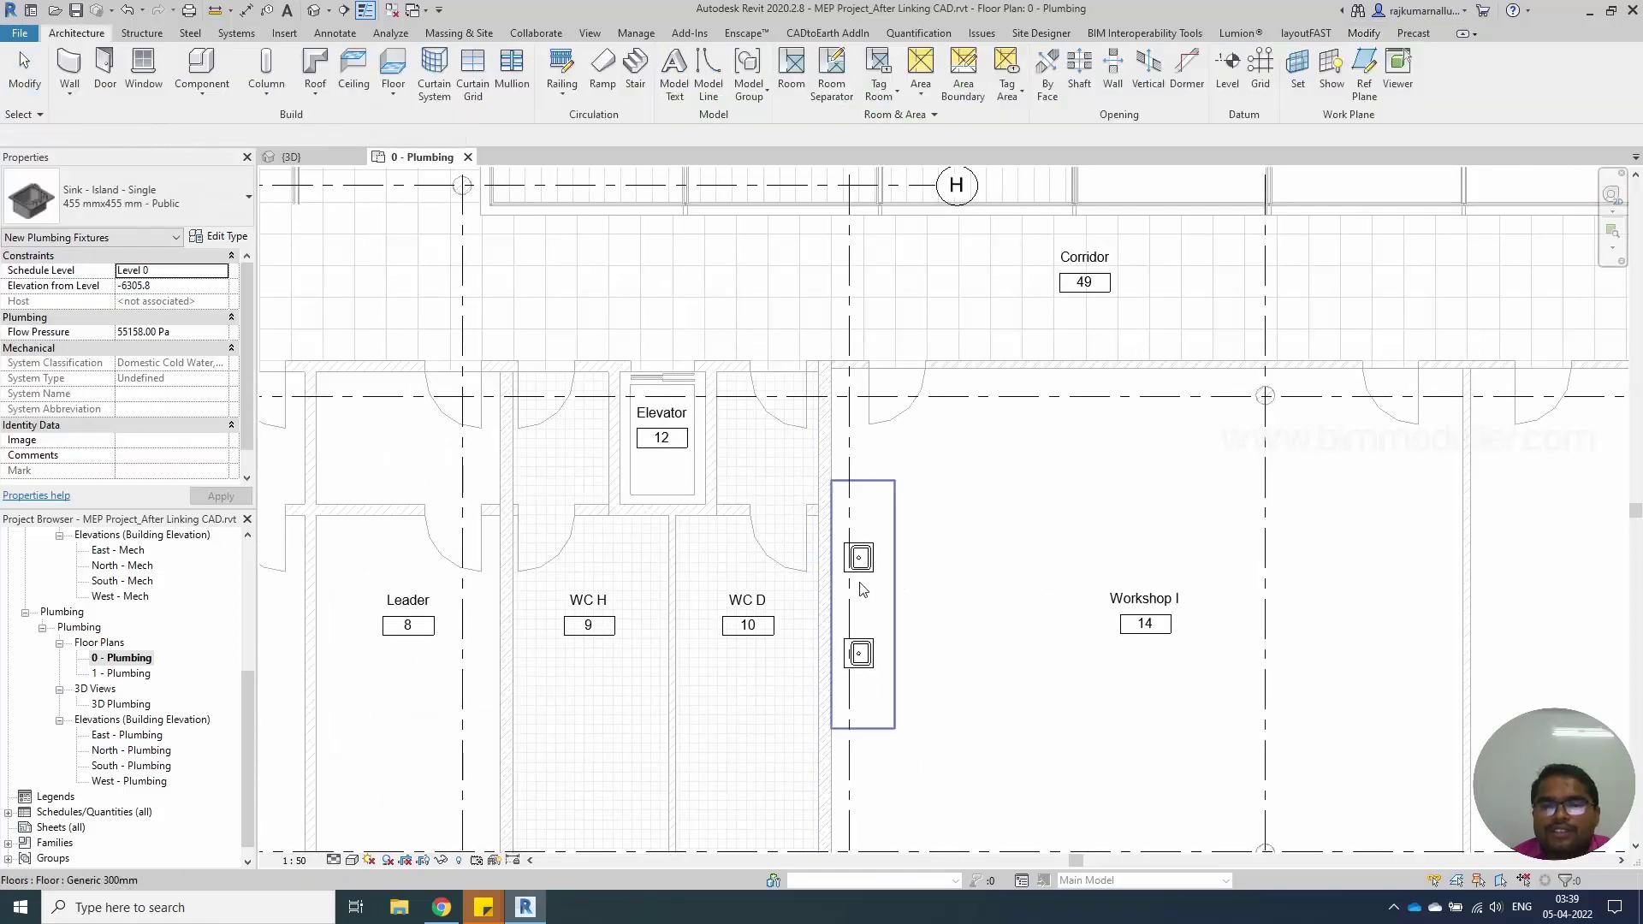
scroll(883, 524, "up", 2)
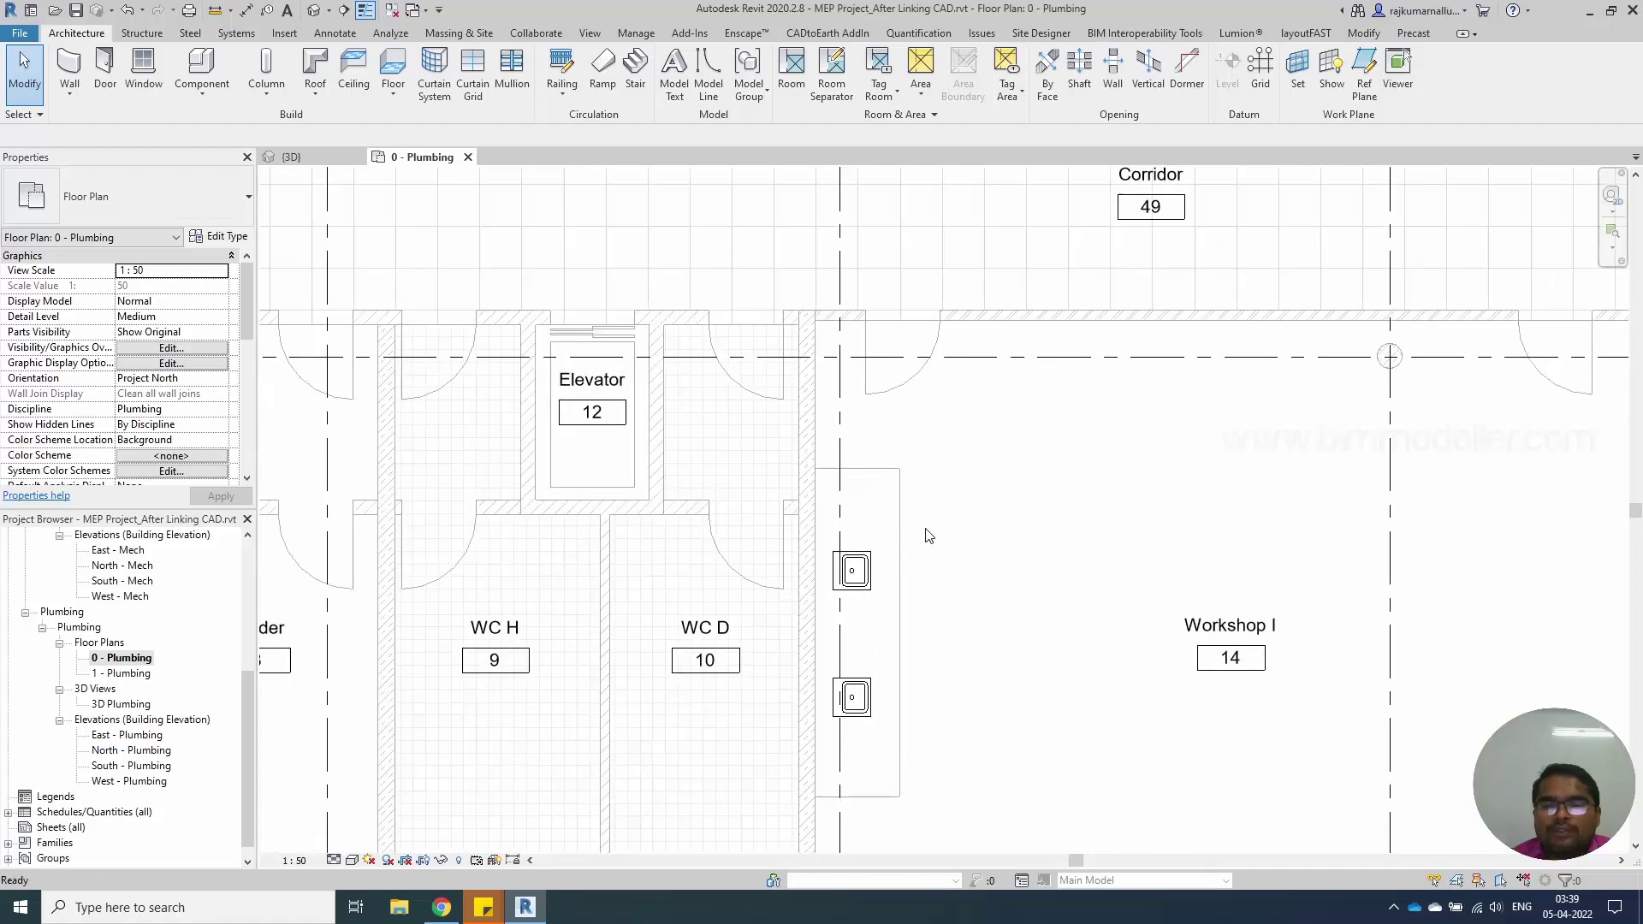
scroll(781, 504, "down", 2)
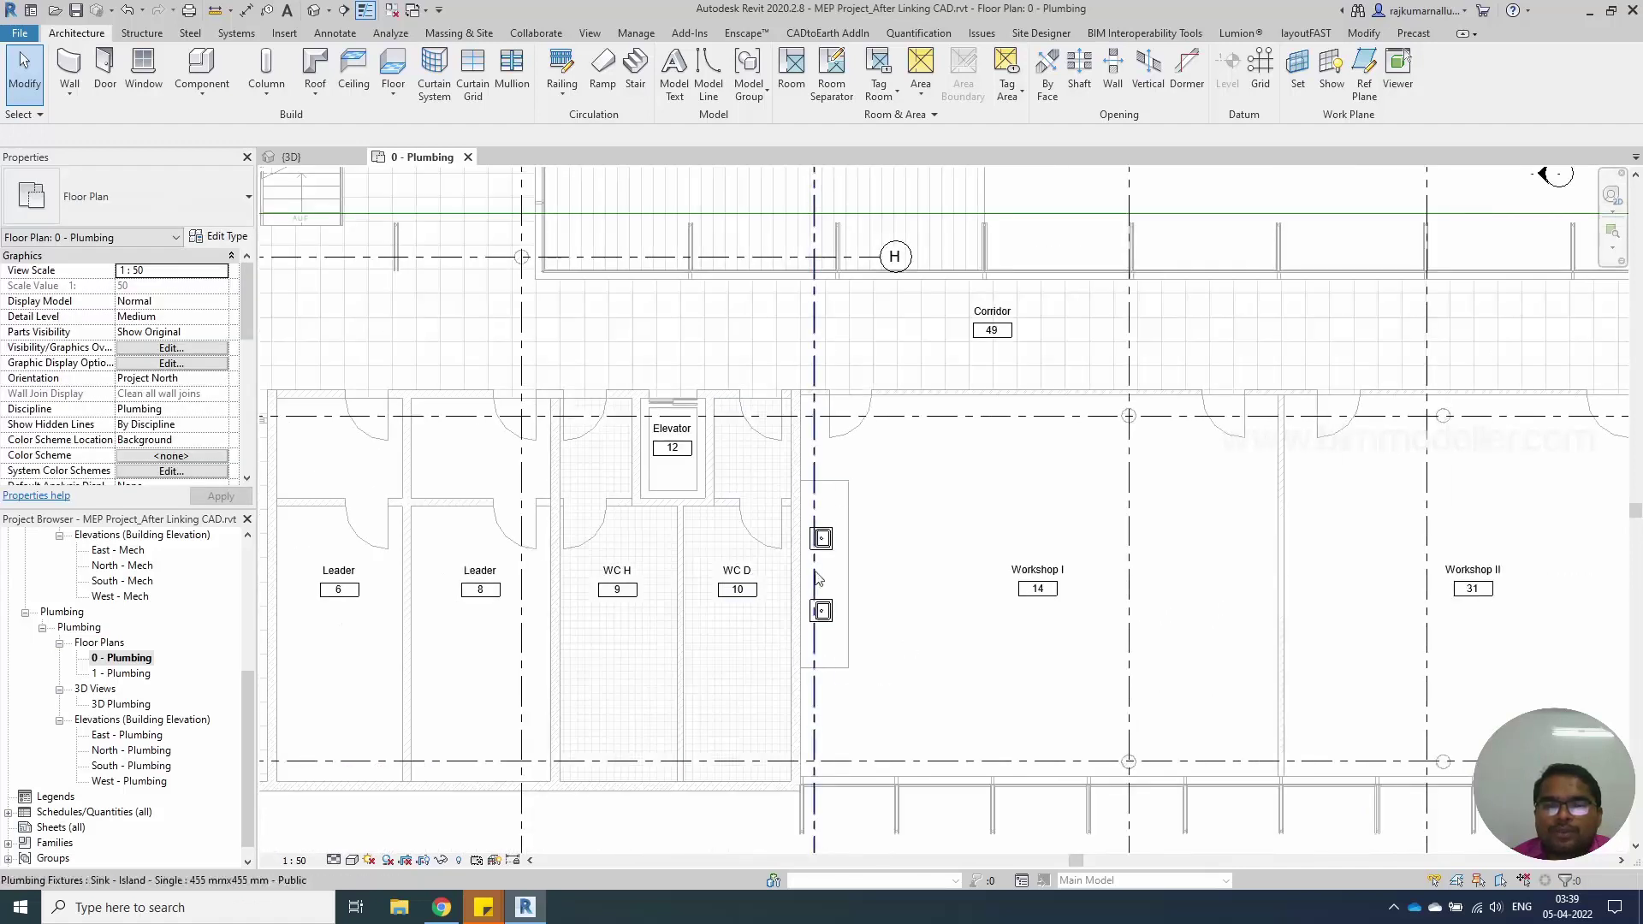
middle_click_drag(852, 721, 909, 676)
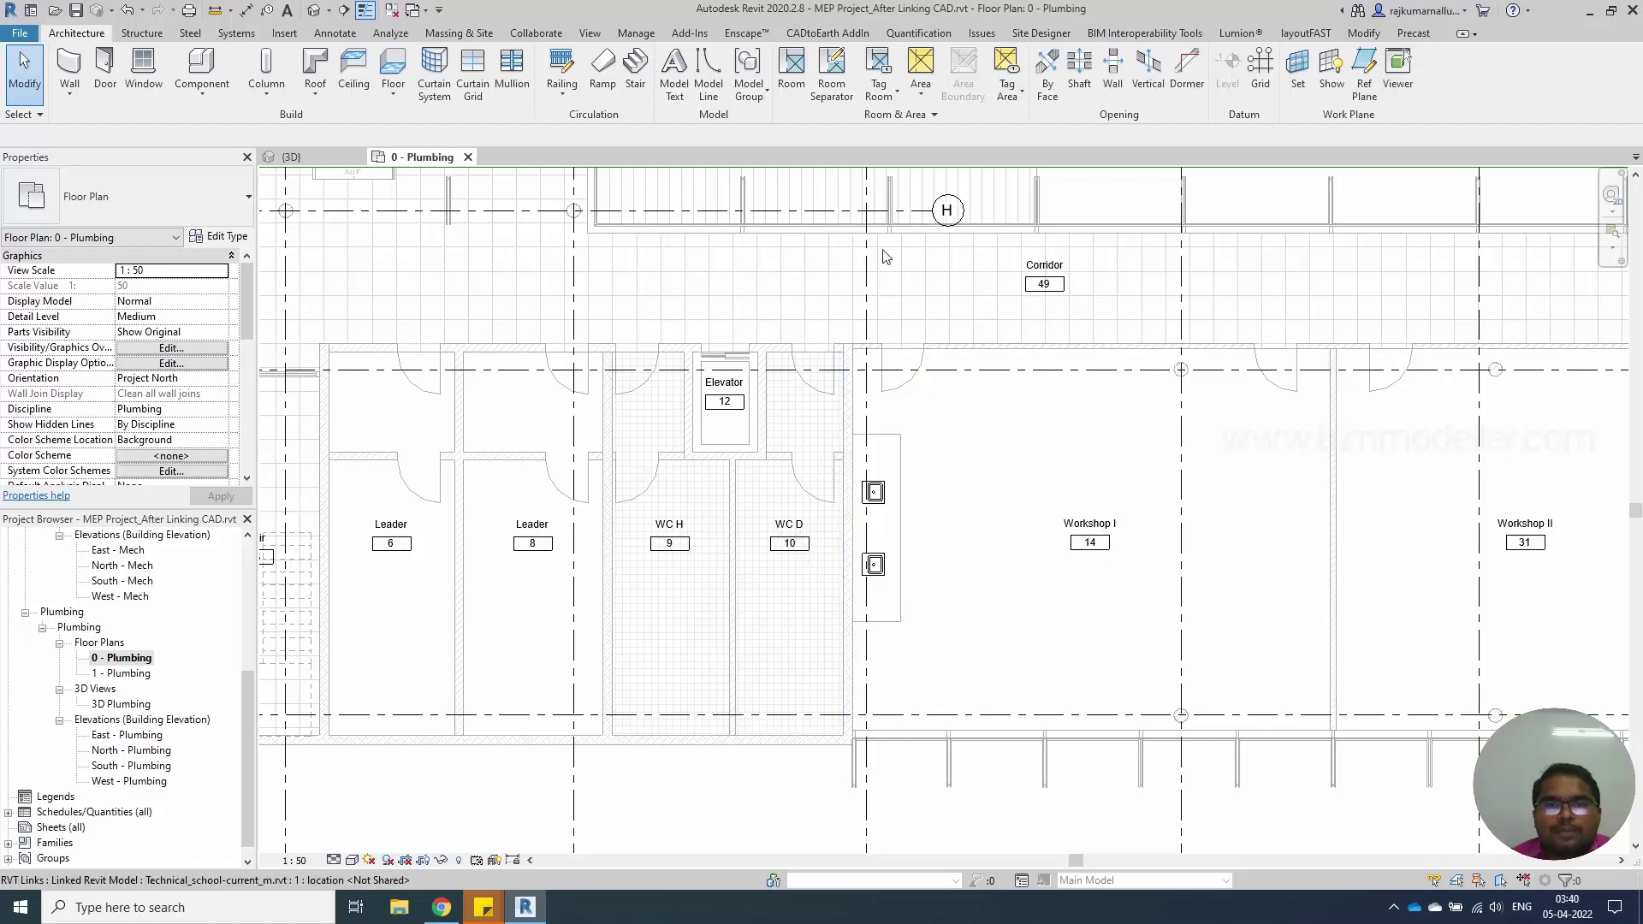
Start a Plumbing Fixture placement and open Load Family from the type selector
left_click(236, 33)
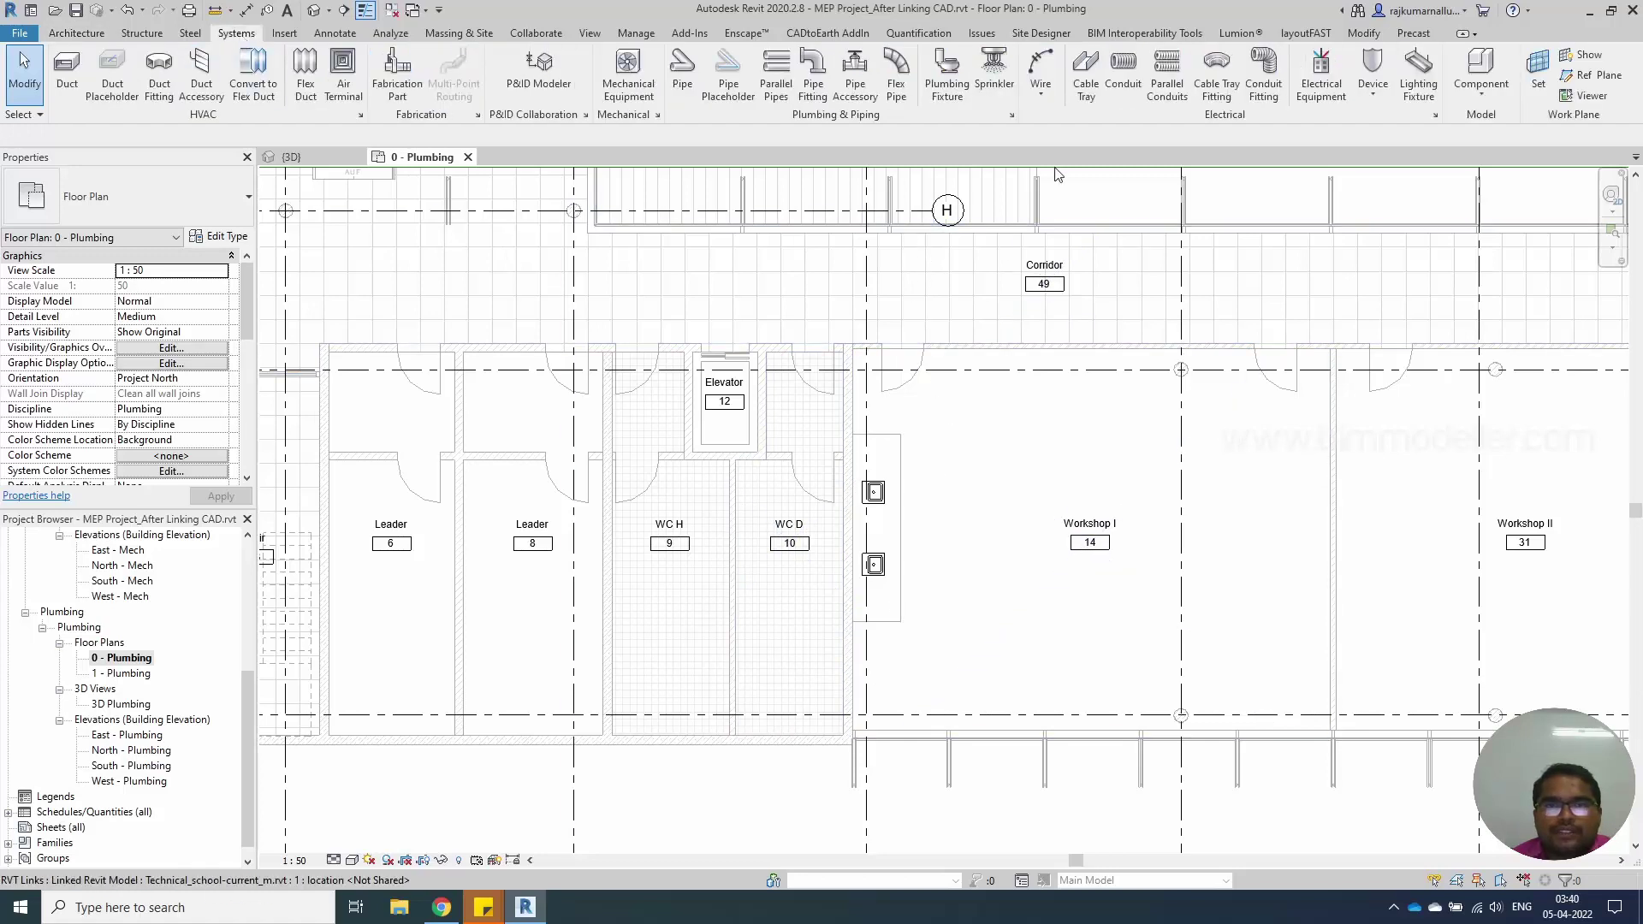
left_click(944, 85)
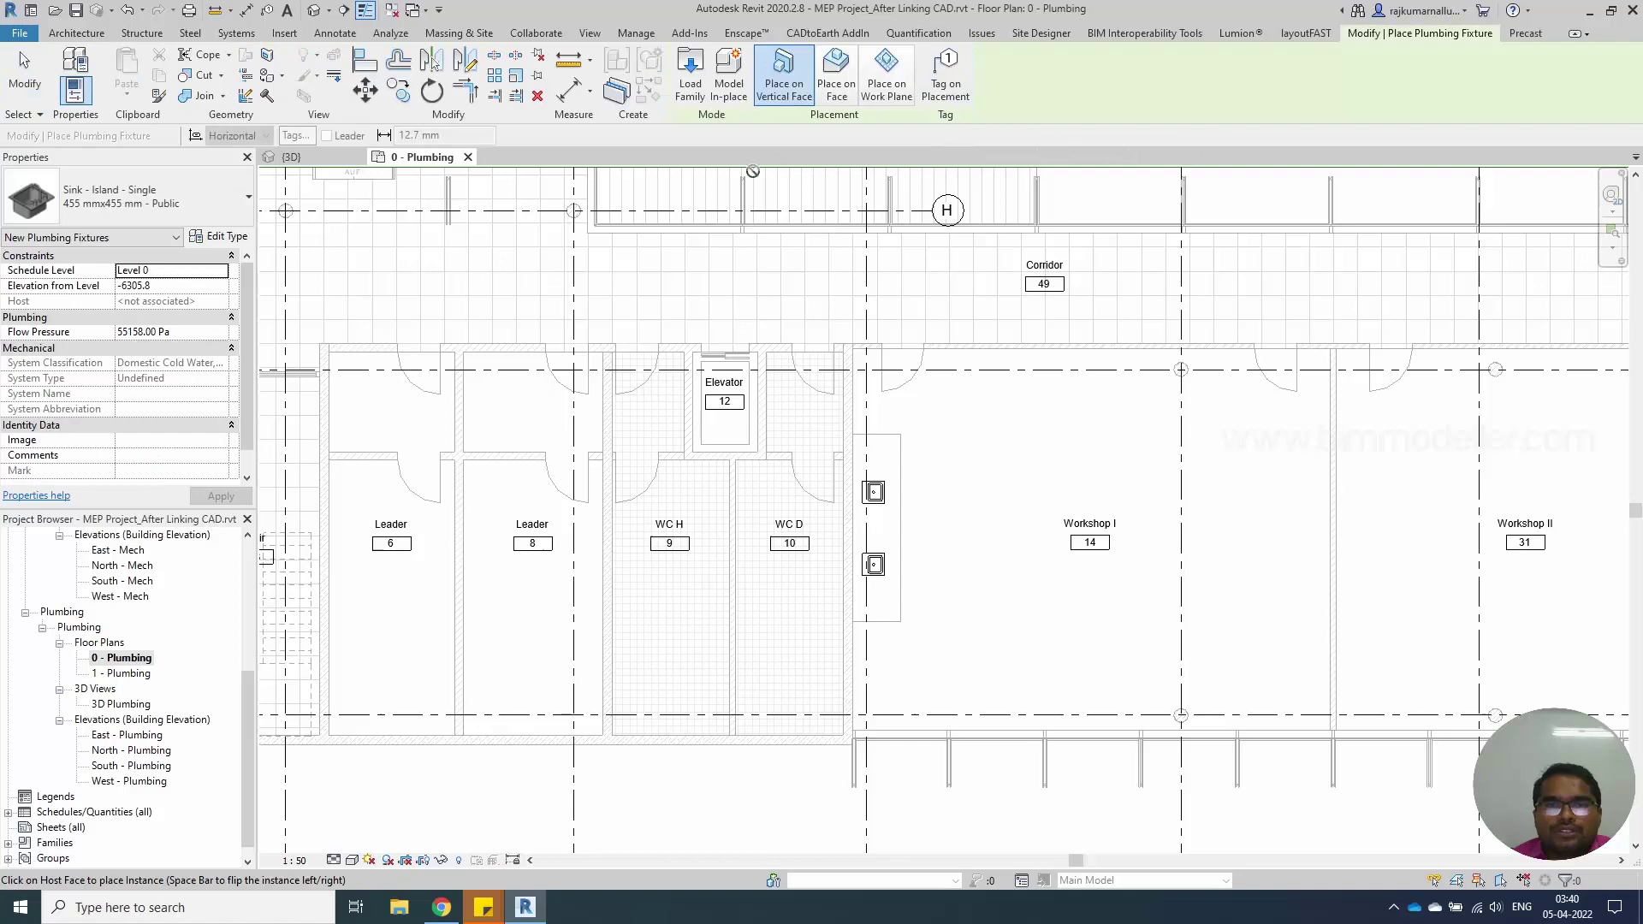
left_click(154, 199)
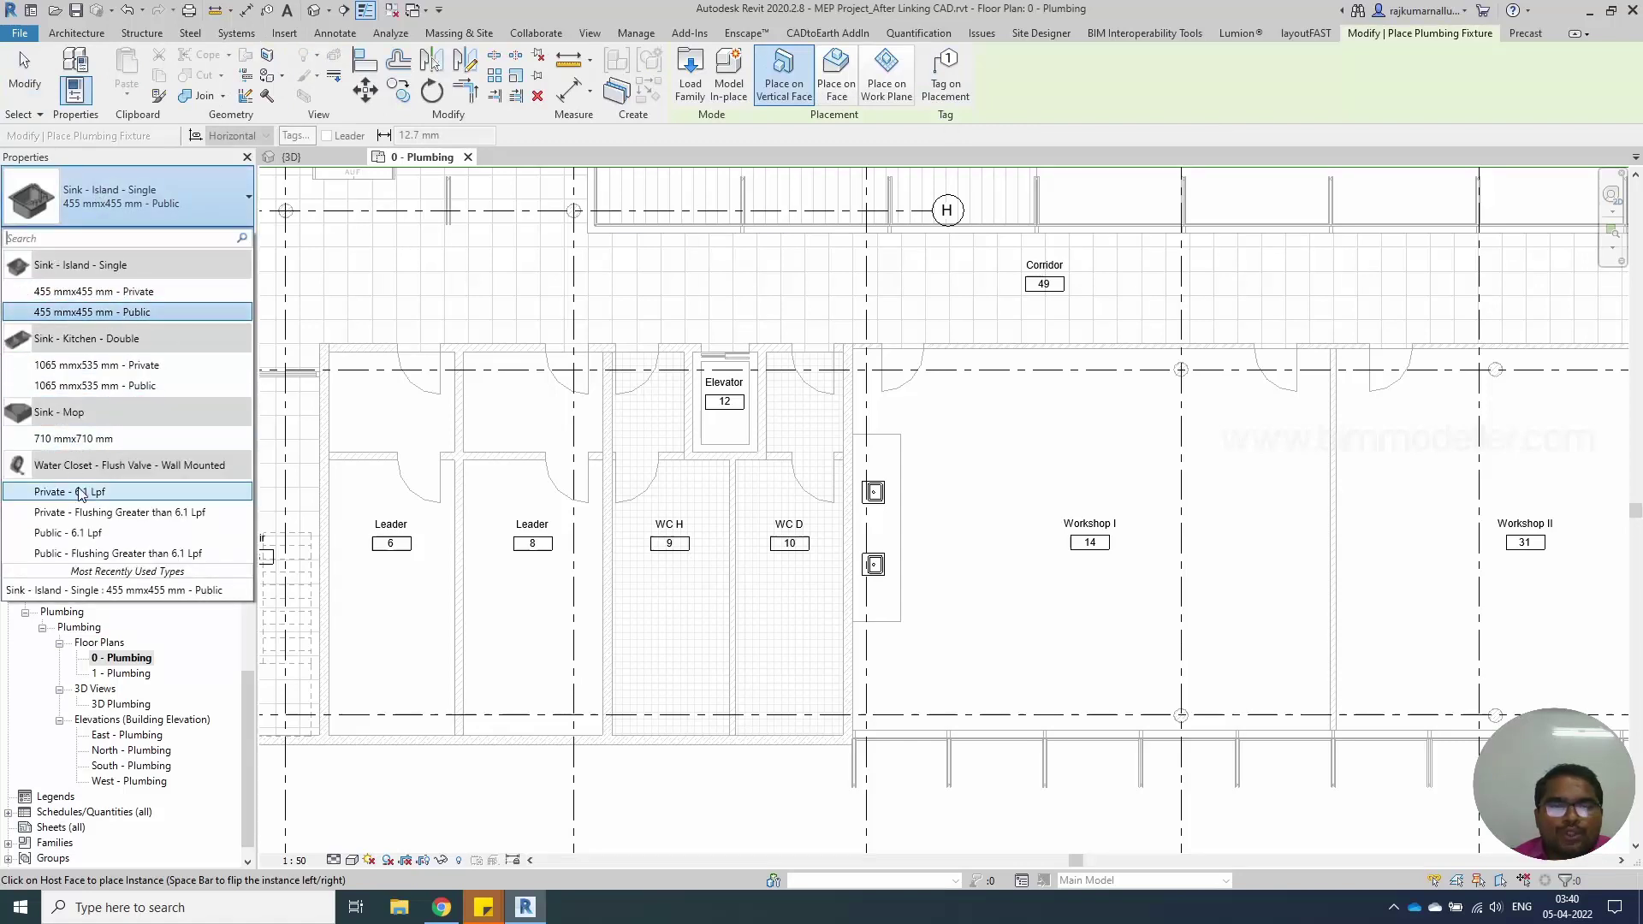
left_click(690, 92)
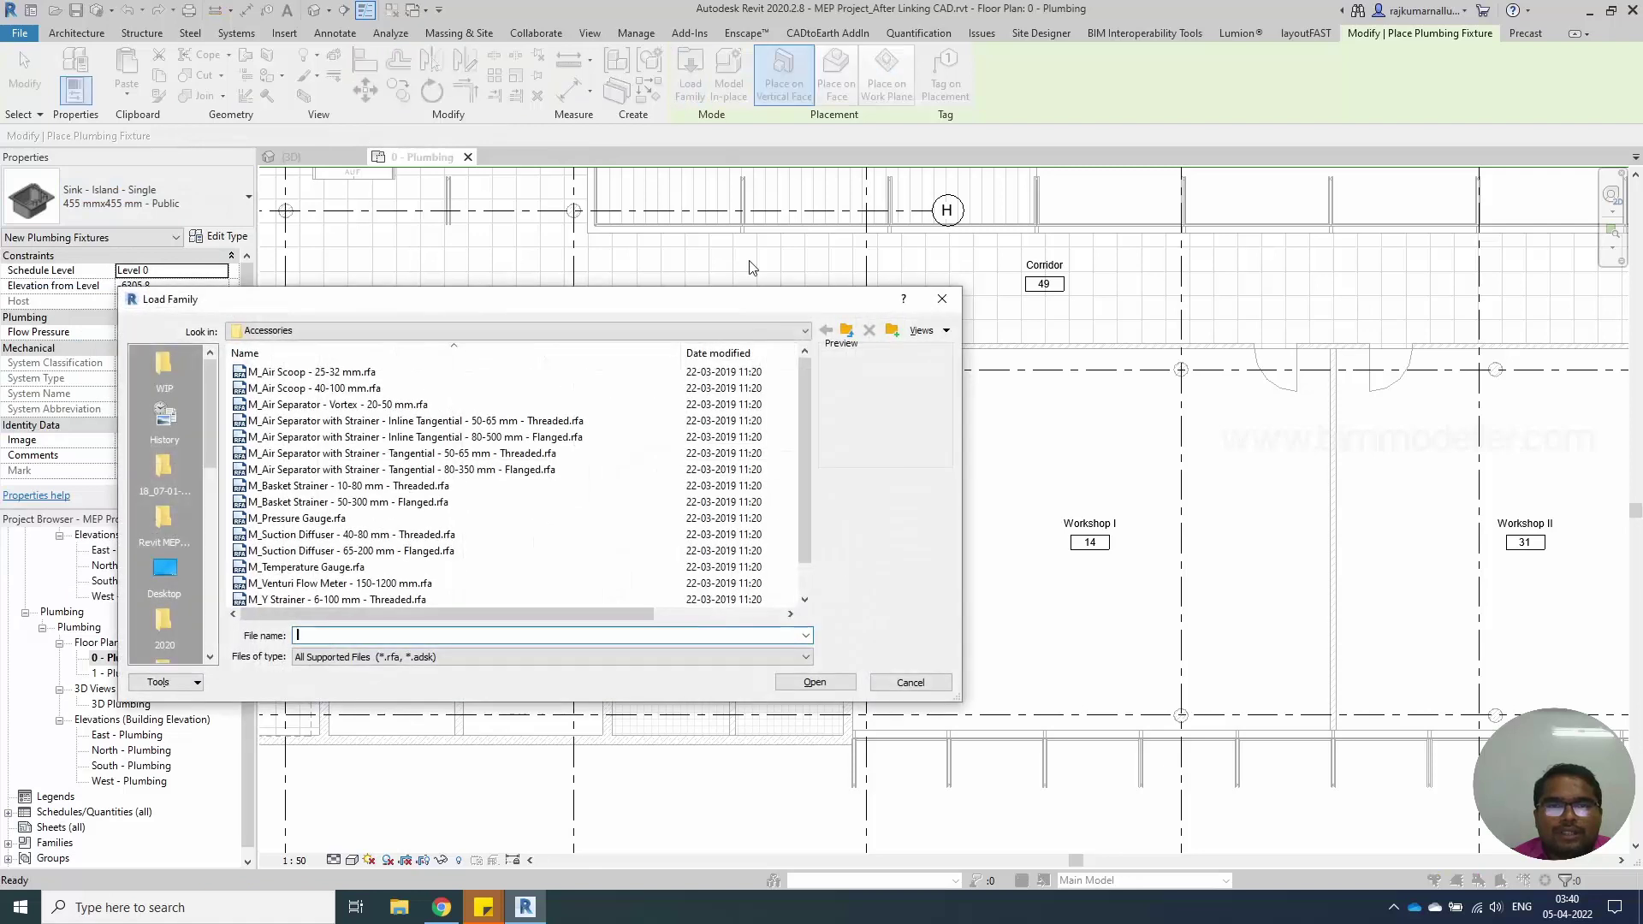
left_click(602, 487)
Browse to Libraries > India > Plumbing > MEP > Fixtures > Urinals and select M_Urinal - Wall Hung.rfa
left_click(846, 330)
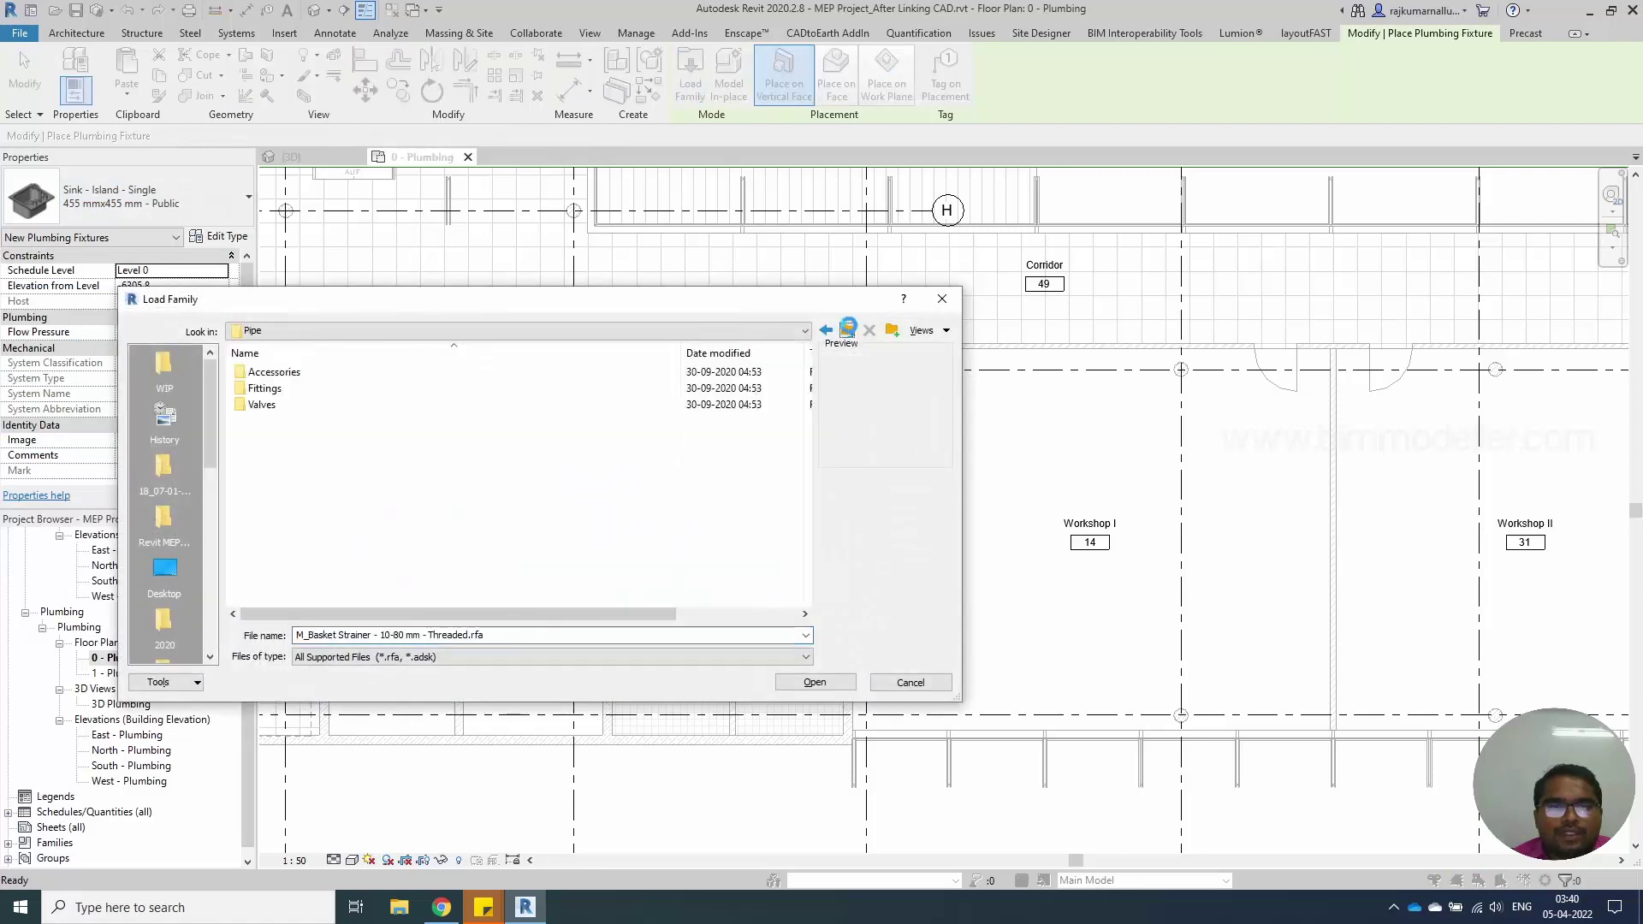
left_click(848, 331)
left_click(847, 331)
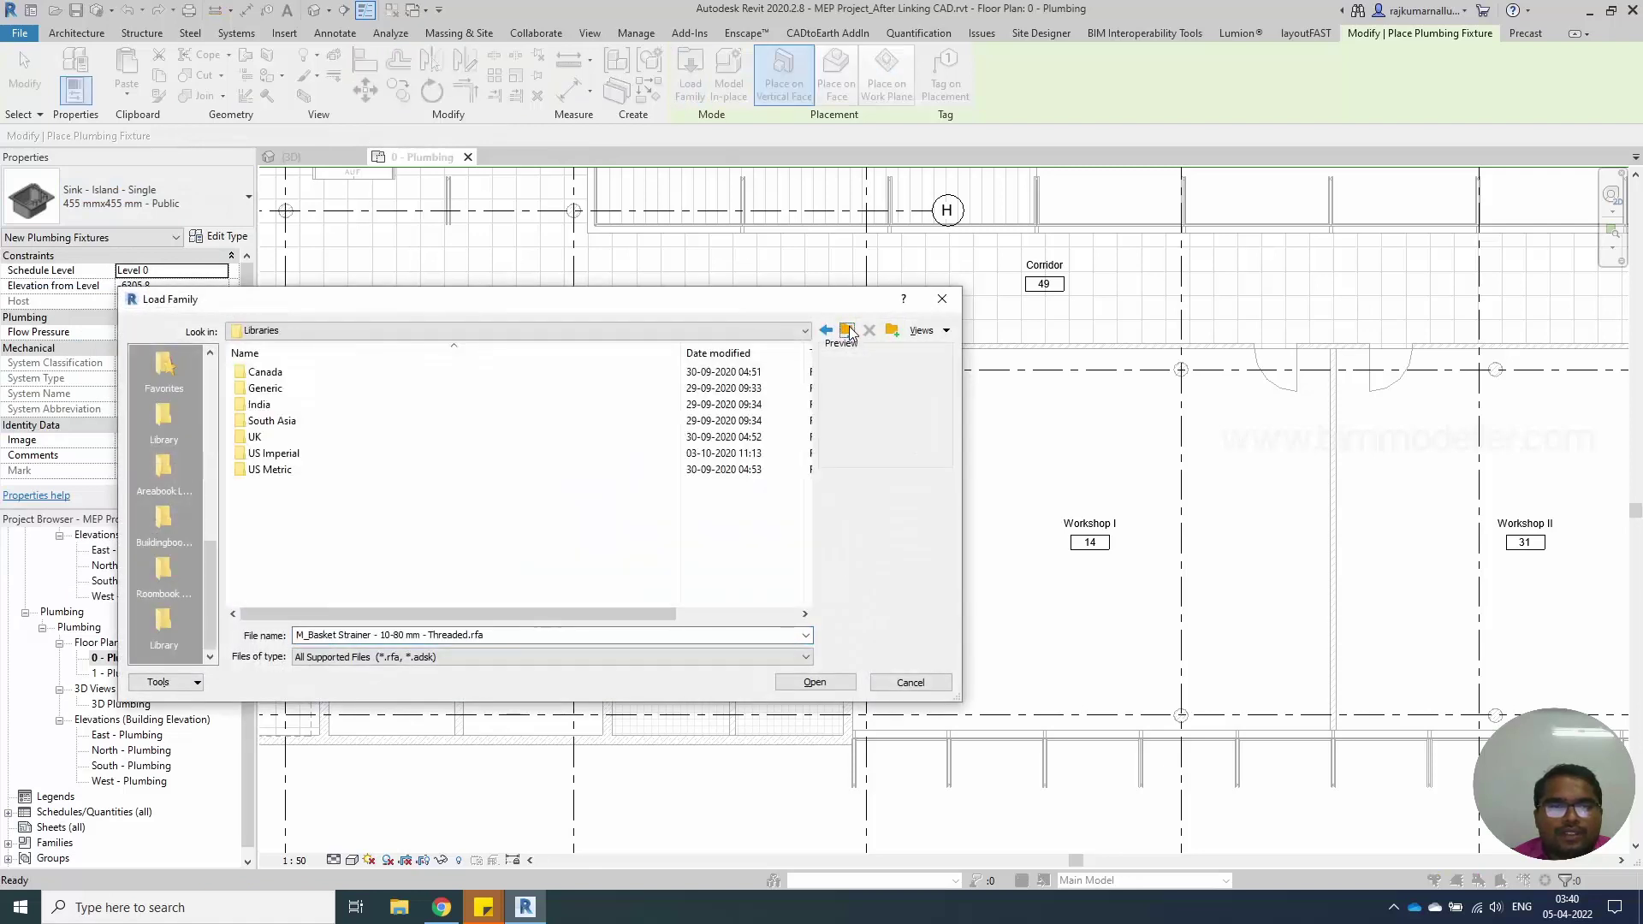
double_click(403, 404)
scroll(403, 440, "down", 7)
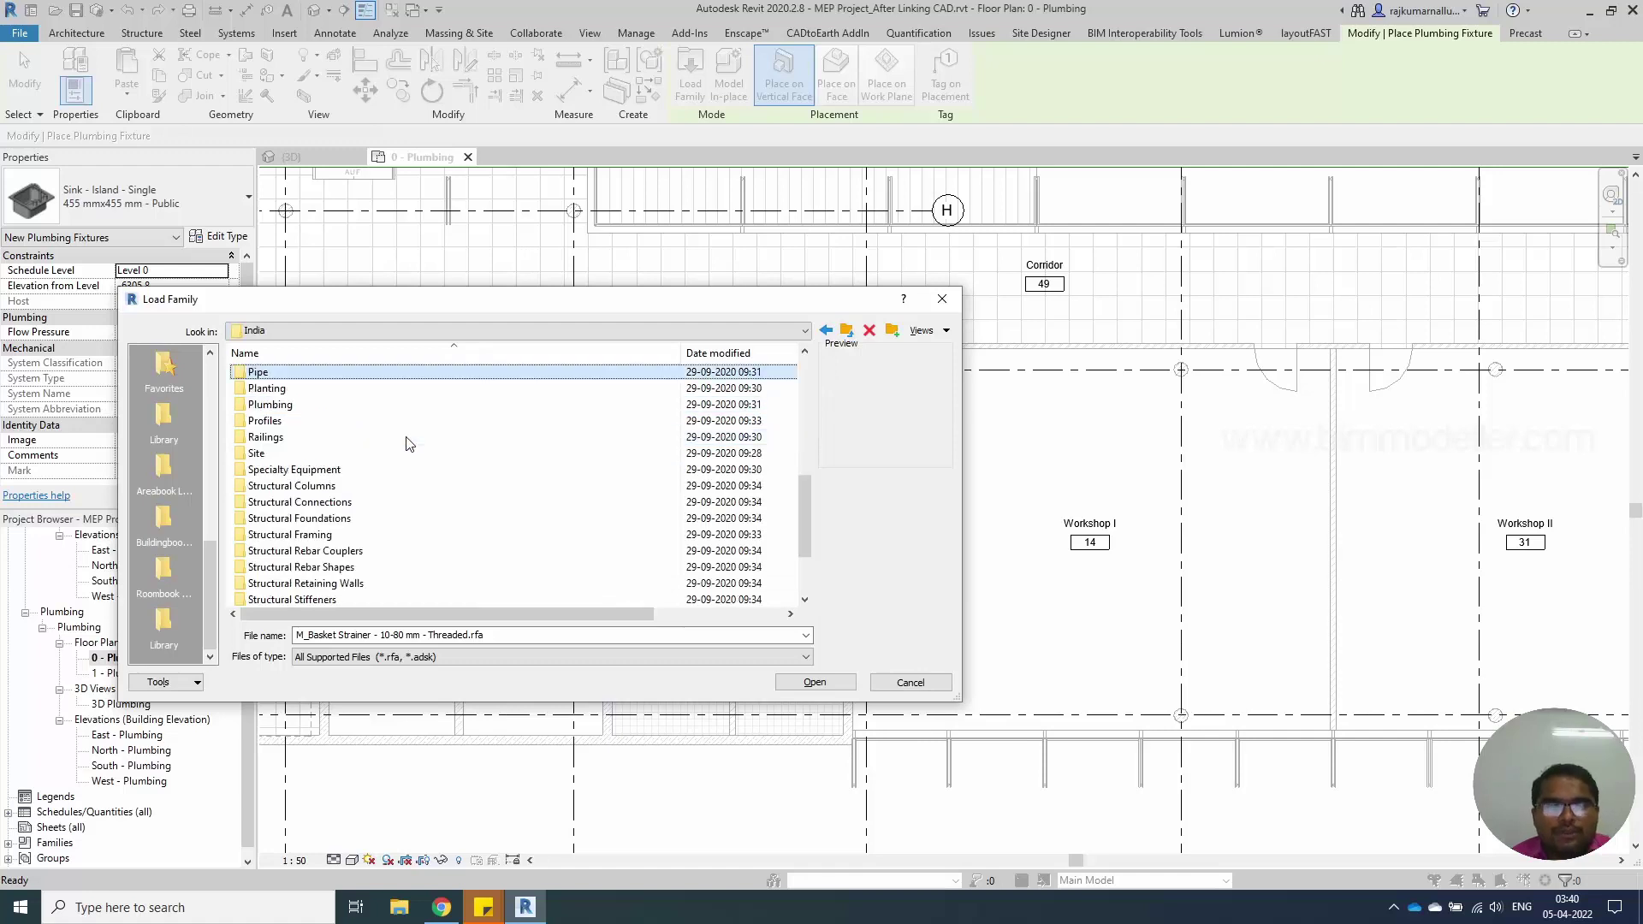
left_click(290, 409)
double_click(291, 412)
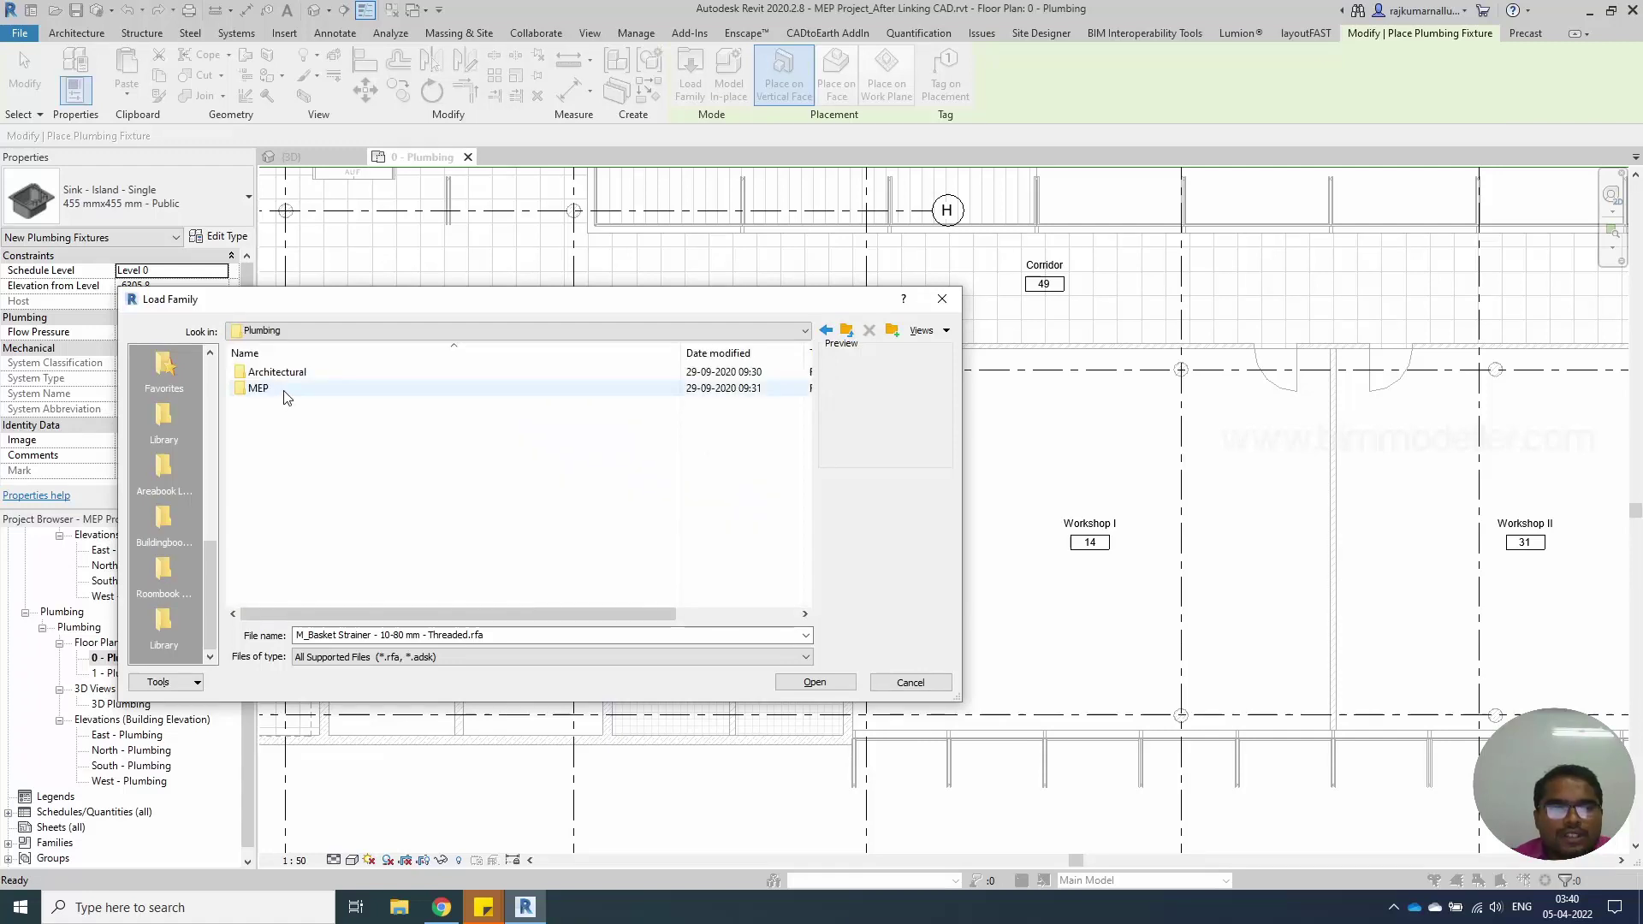
left_click(285, 392)
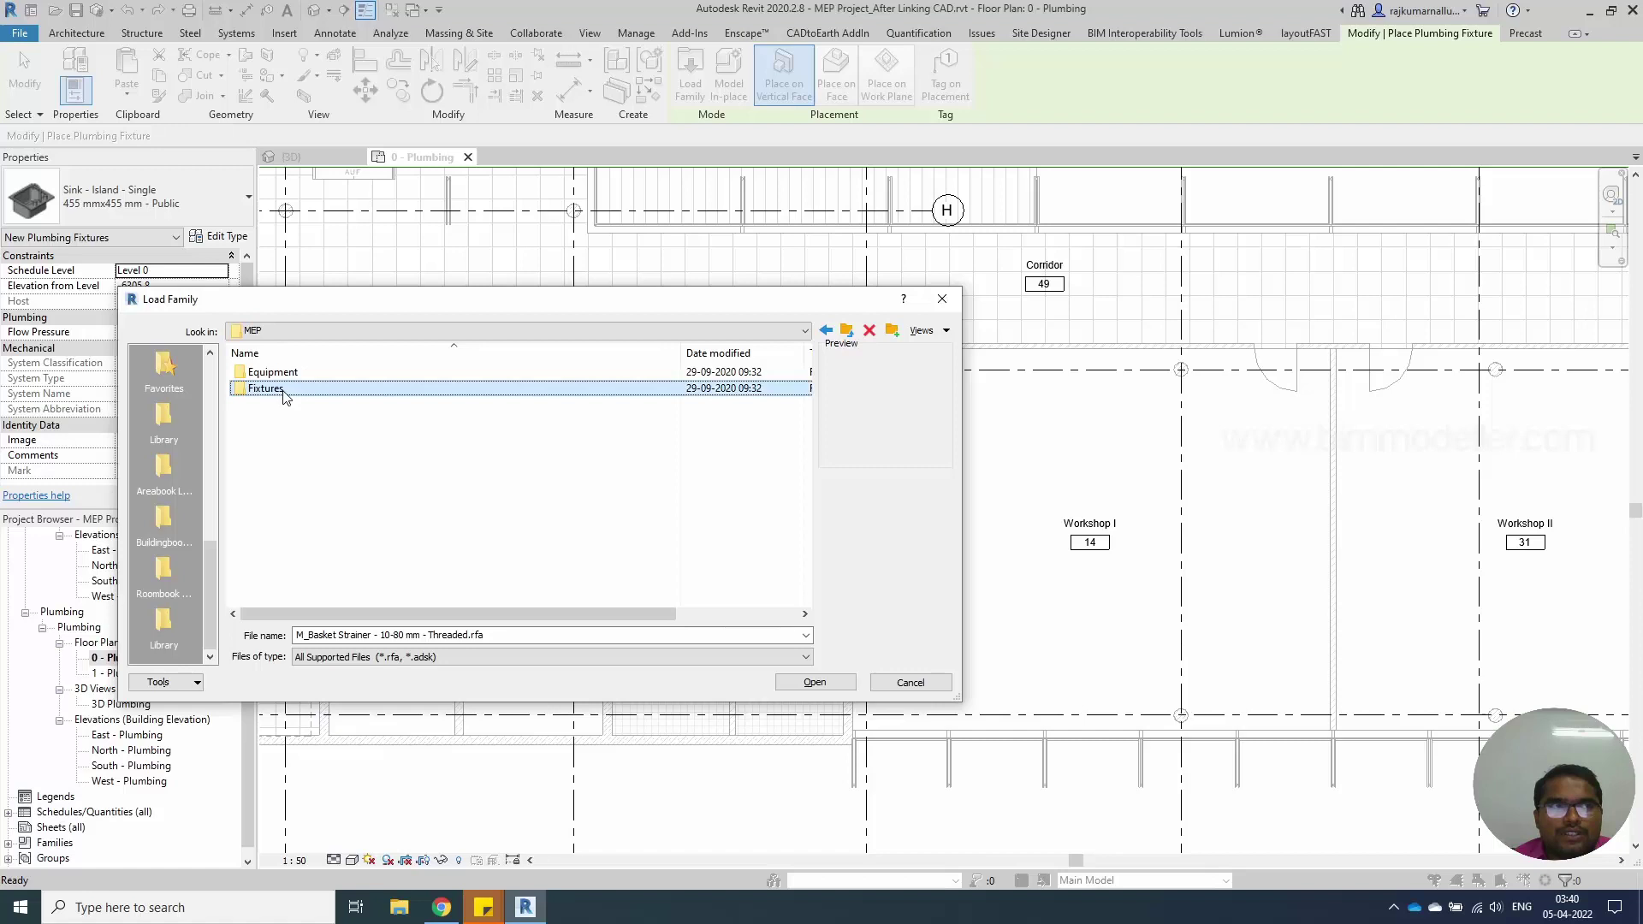
double_click(285, 390)
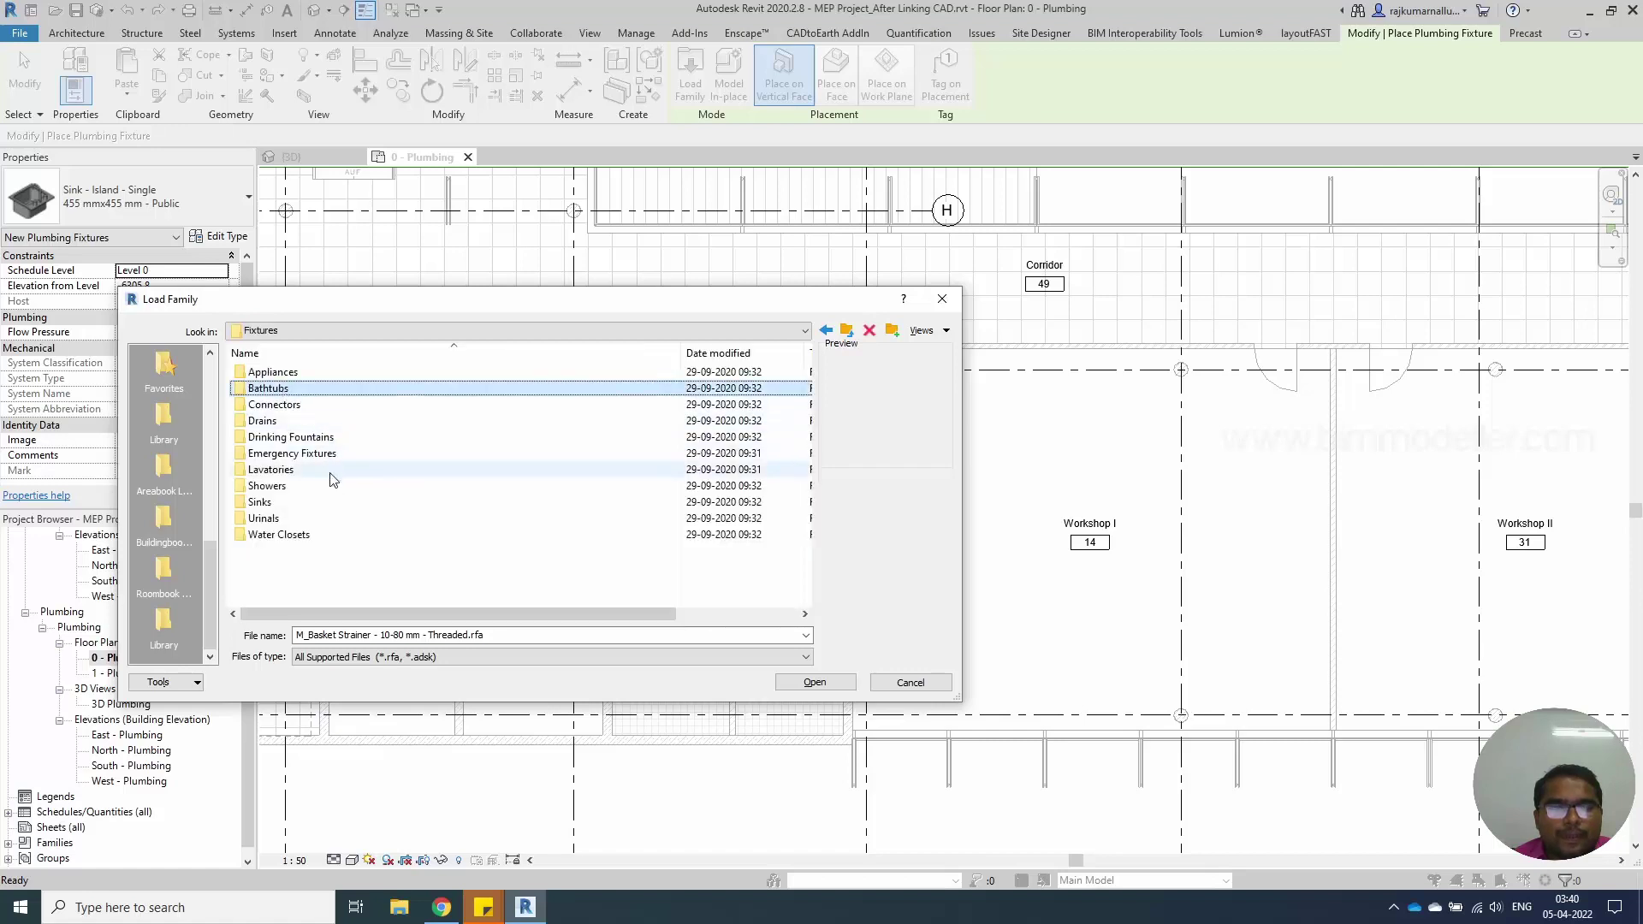
double_click(325, 517)
left_click(274, 374)
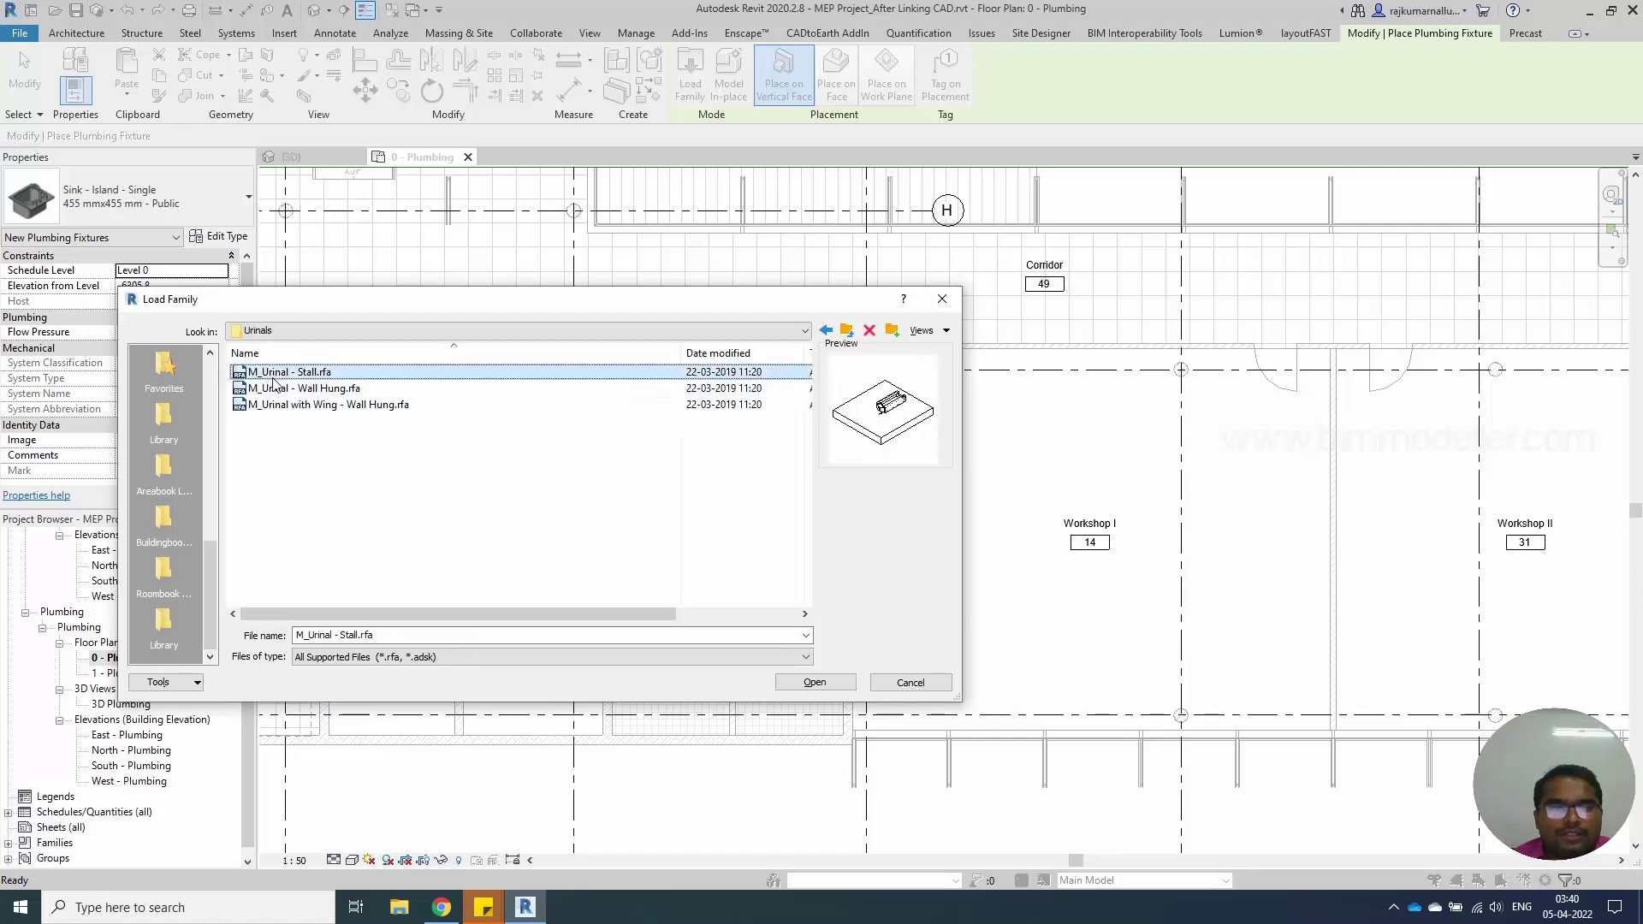
key("Down")
key("Down")
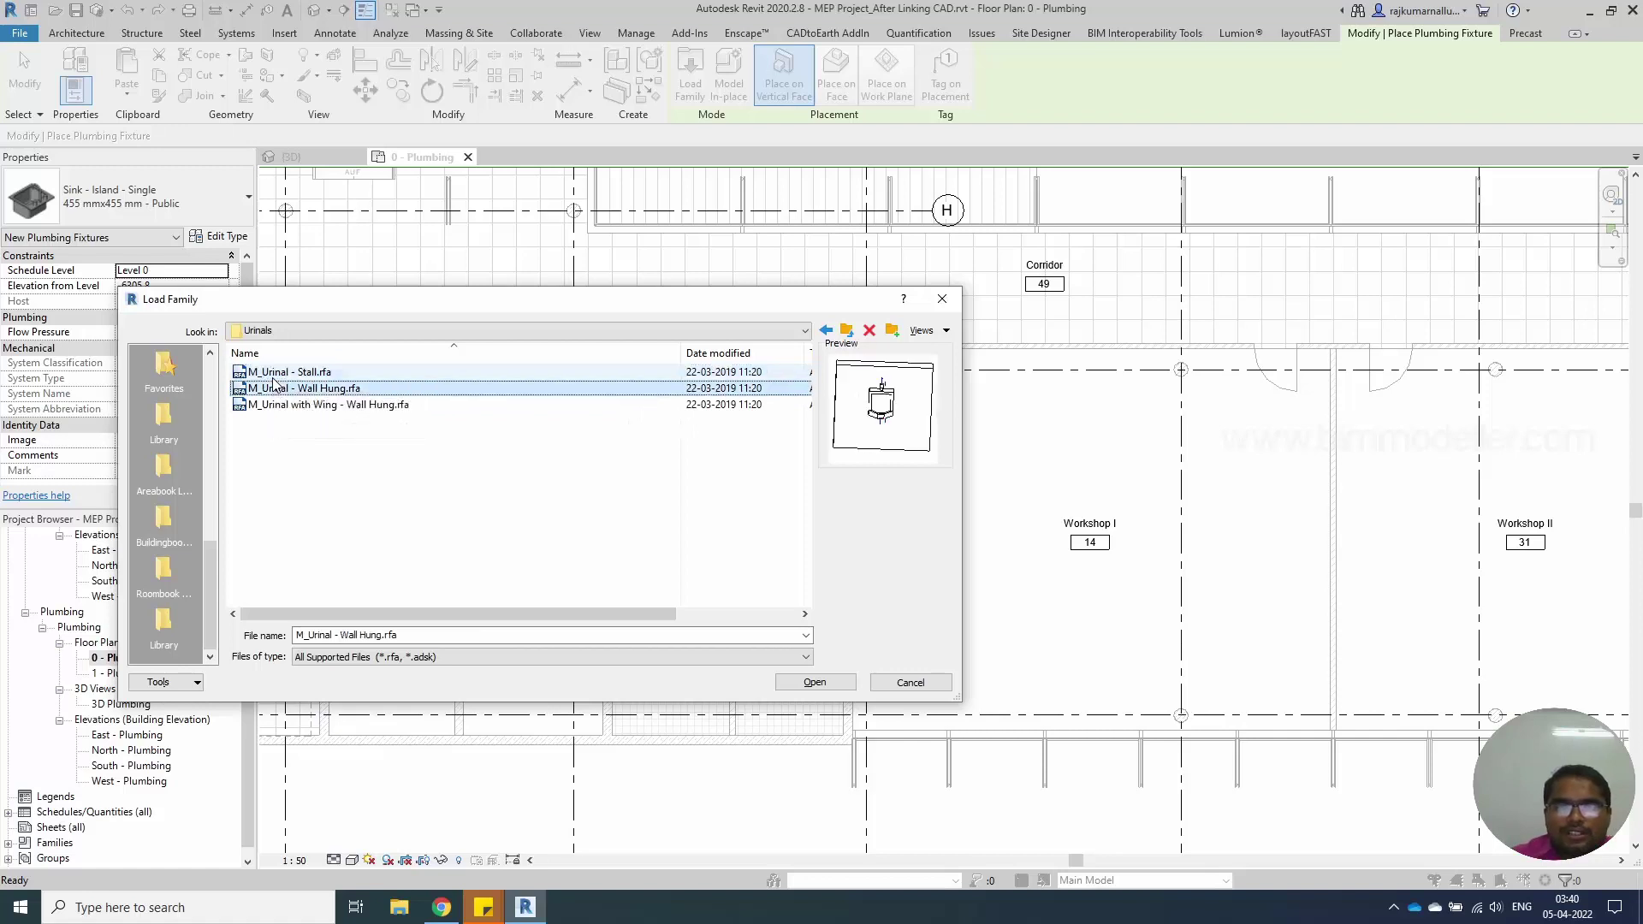
key("Up")
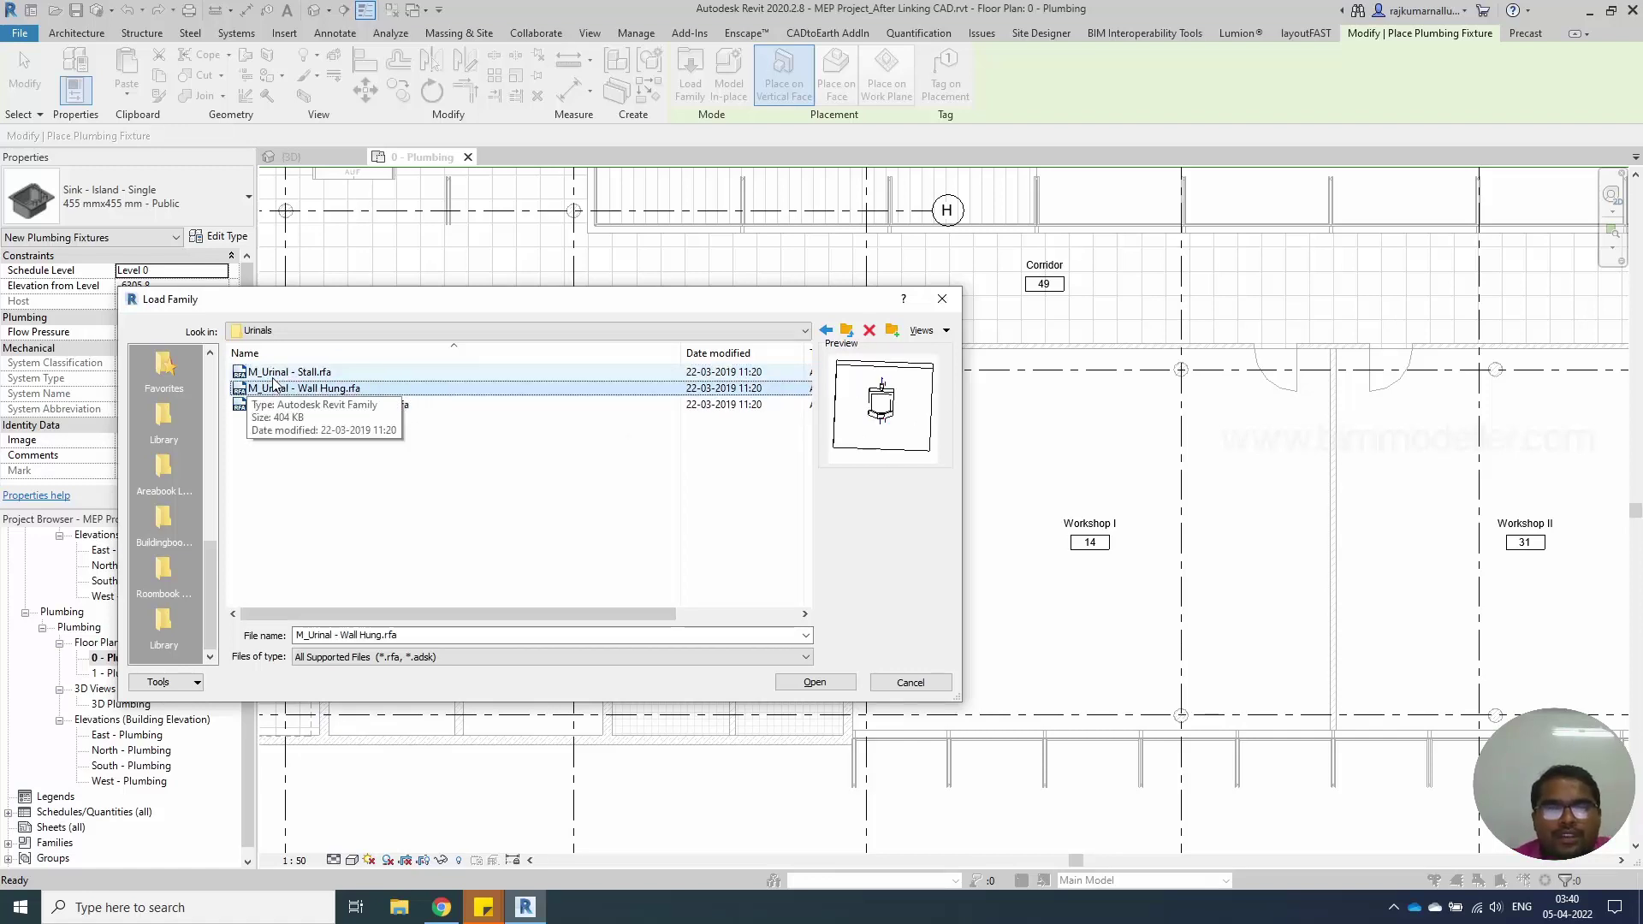
Switch to Chrome and scroll the bimmodeller.com Downloads grid down to the Tea Table families
left_click(455, 914)
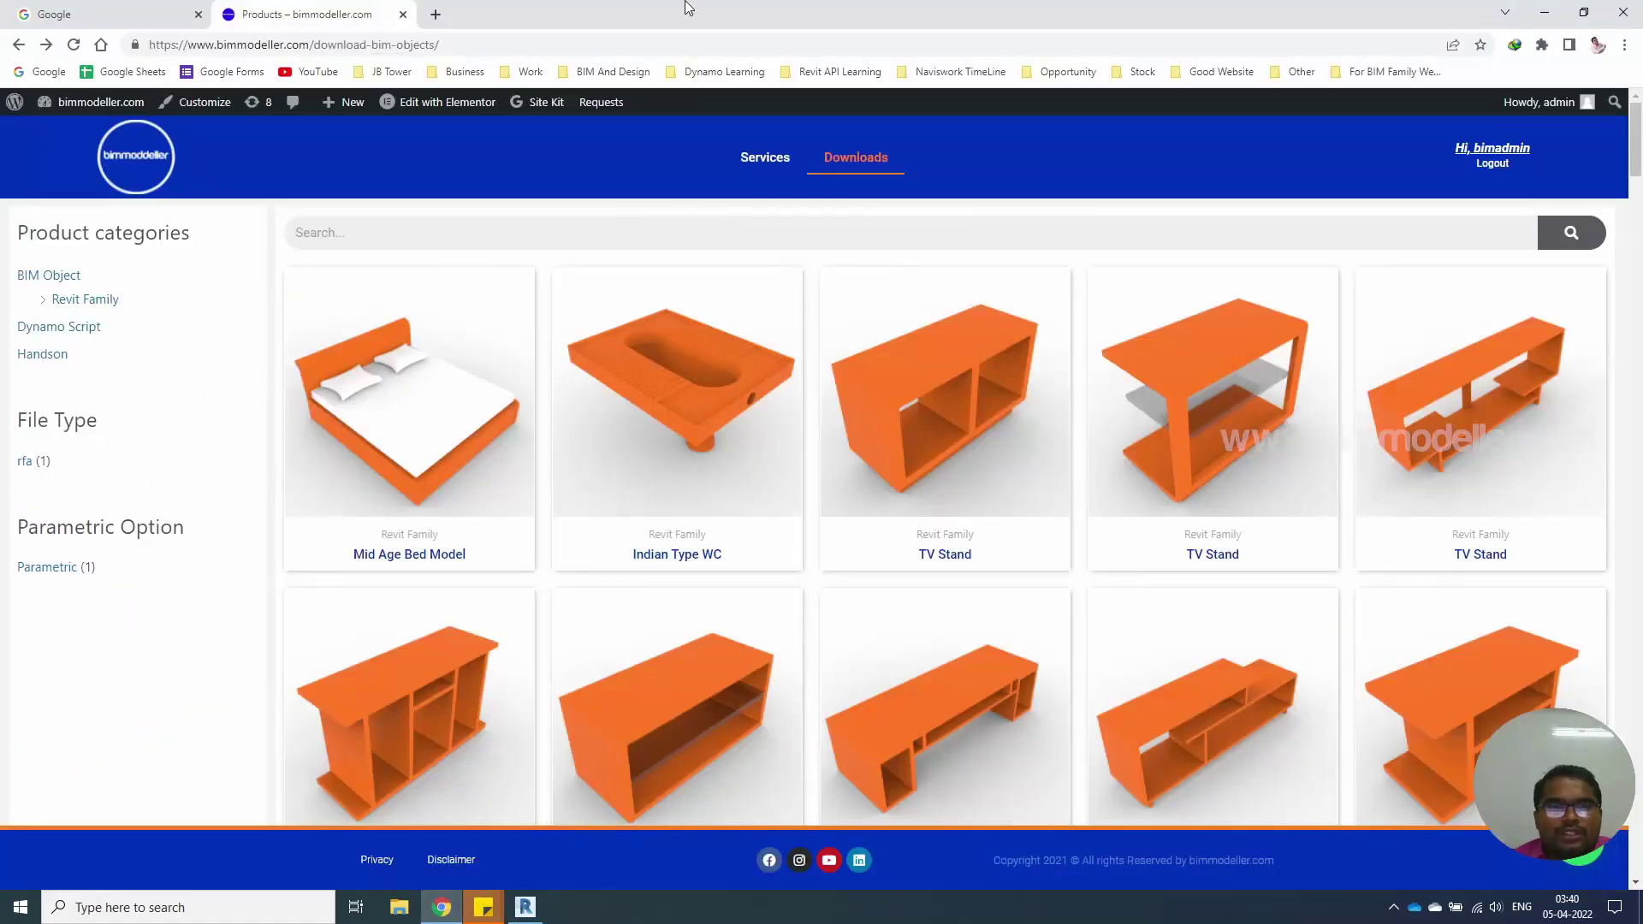
scroll(522, 577, "down", 2)
scroll(522, 577, "down", 2)
scroll(587, 671, "up", 4)
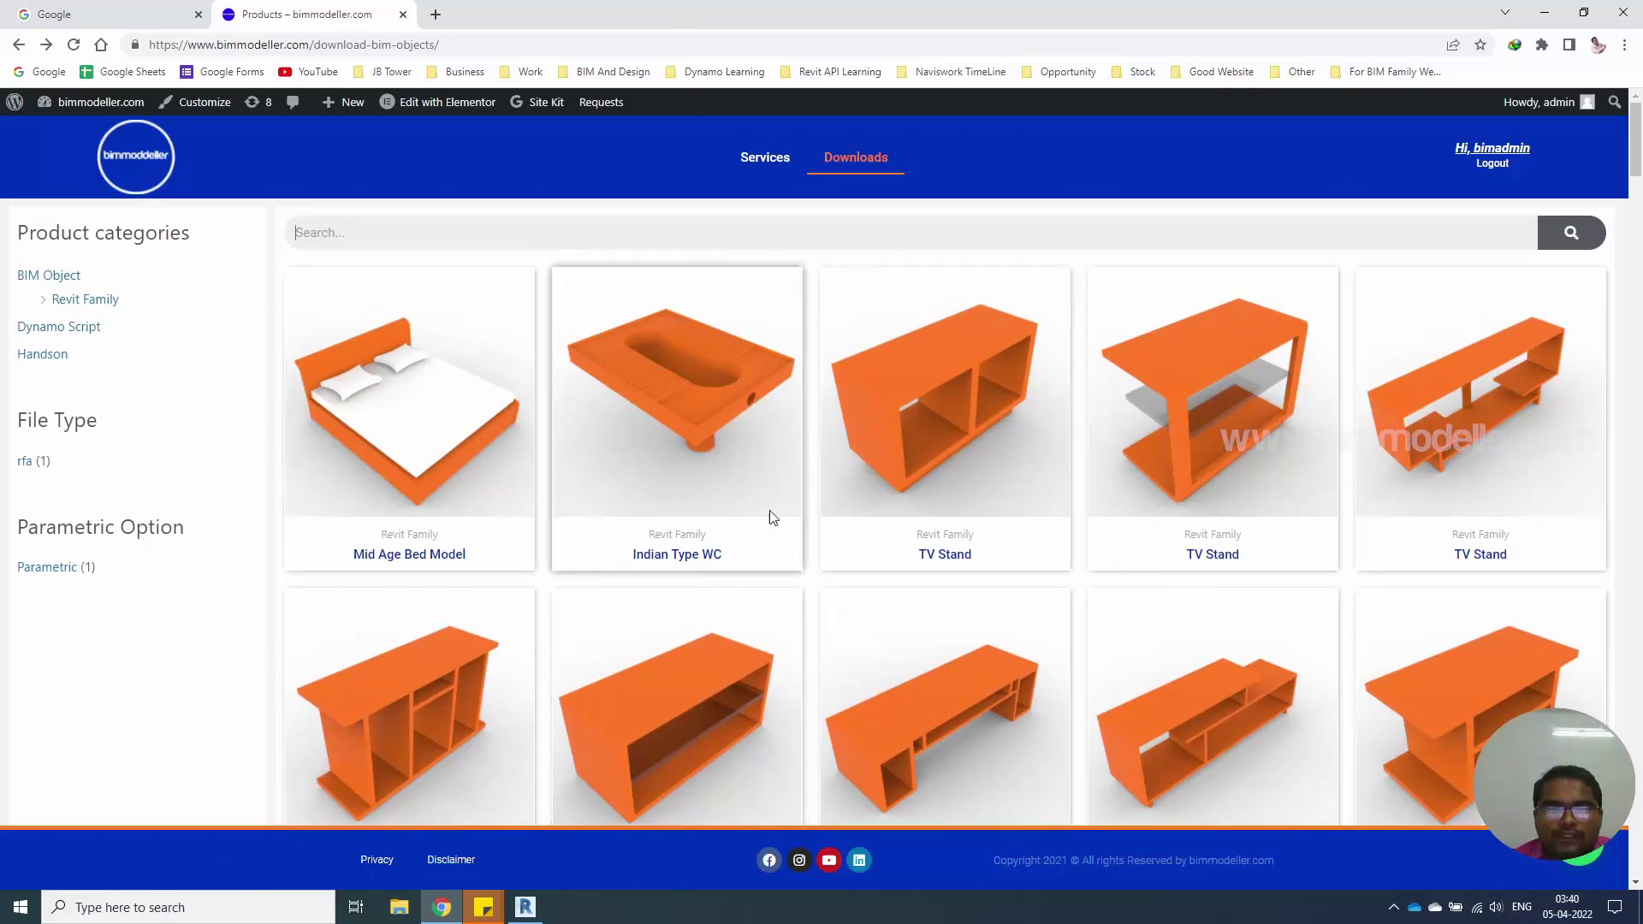
scroll(643, 505, "down", 6)
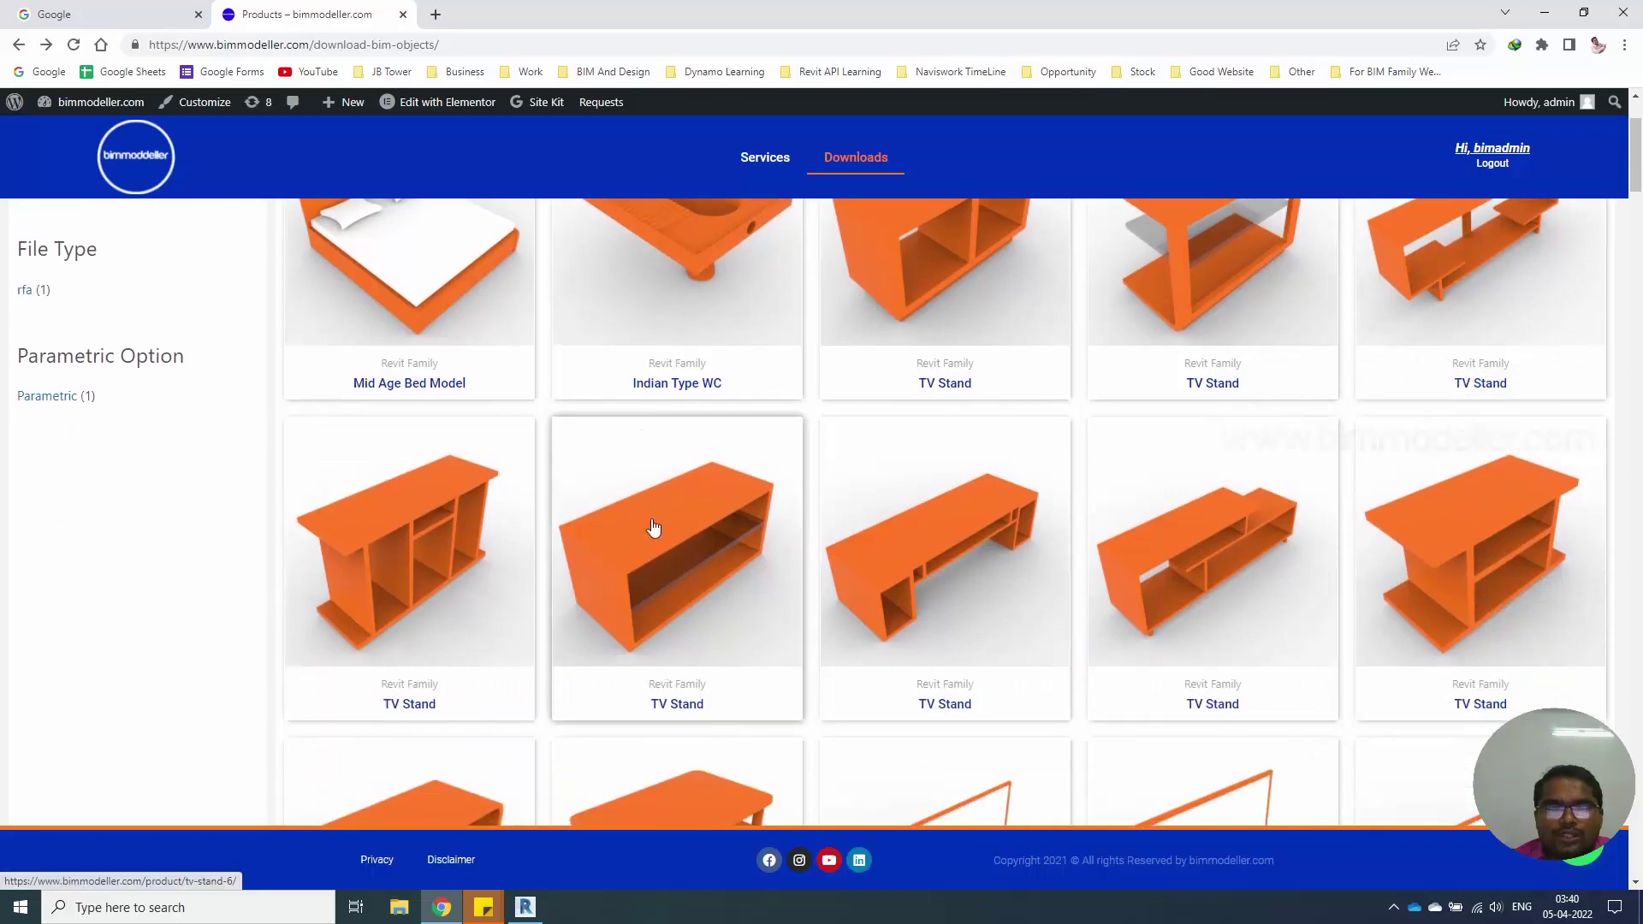
scroll(653, 526, "down", 7)
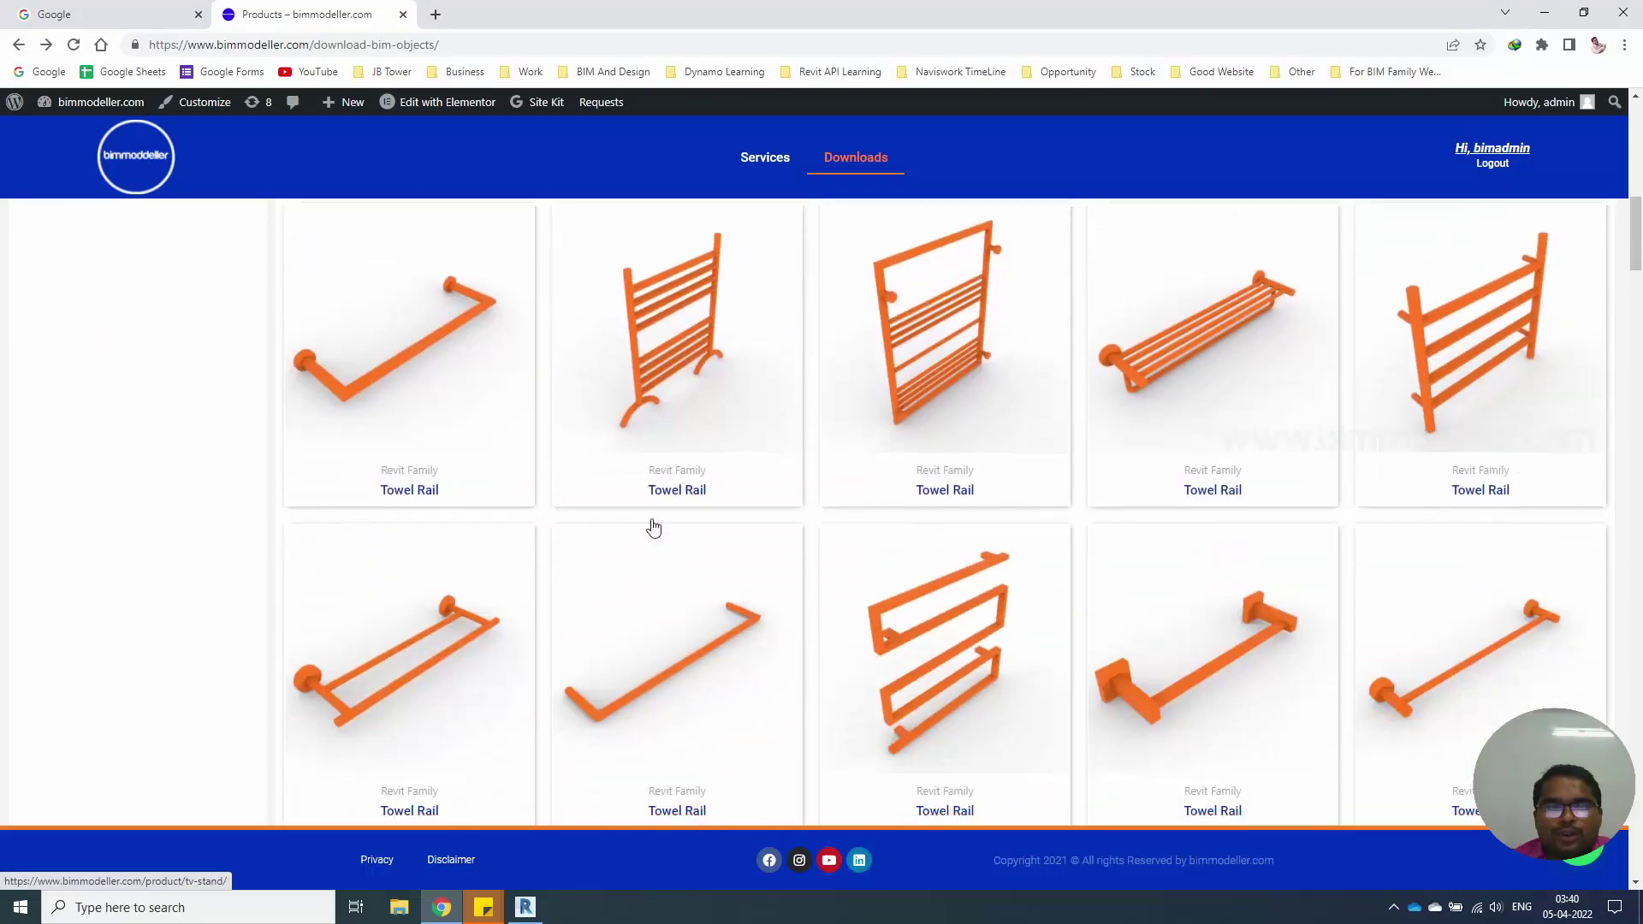
scroll(650, 523, "down", 5)
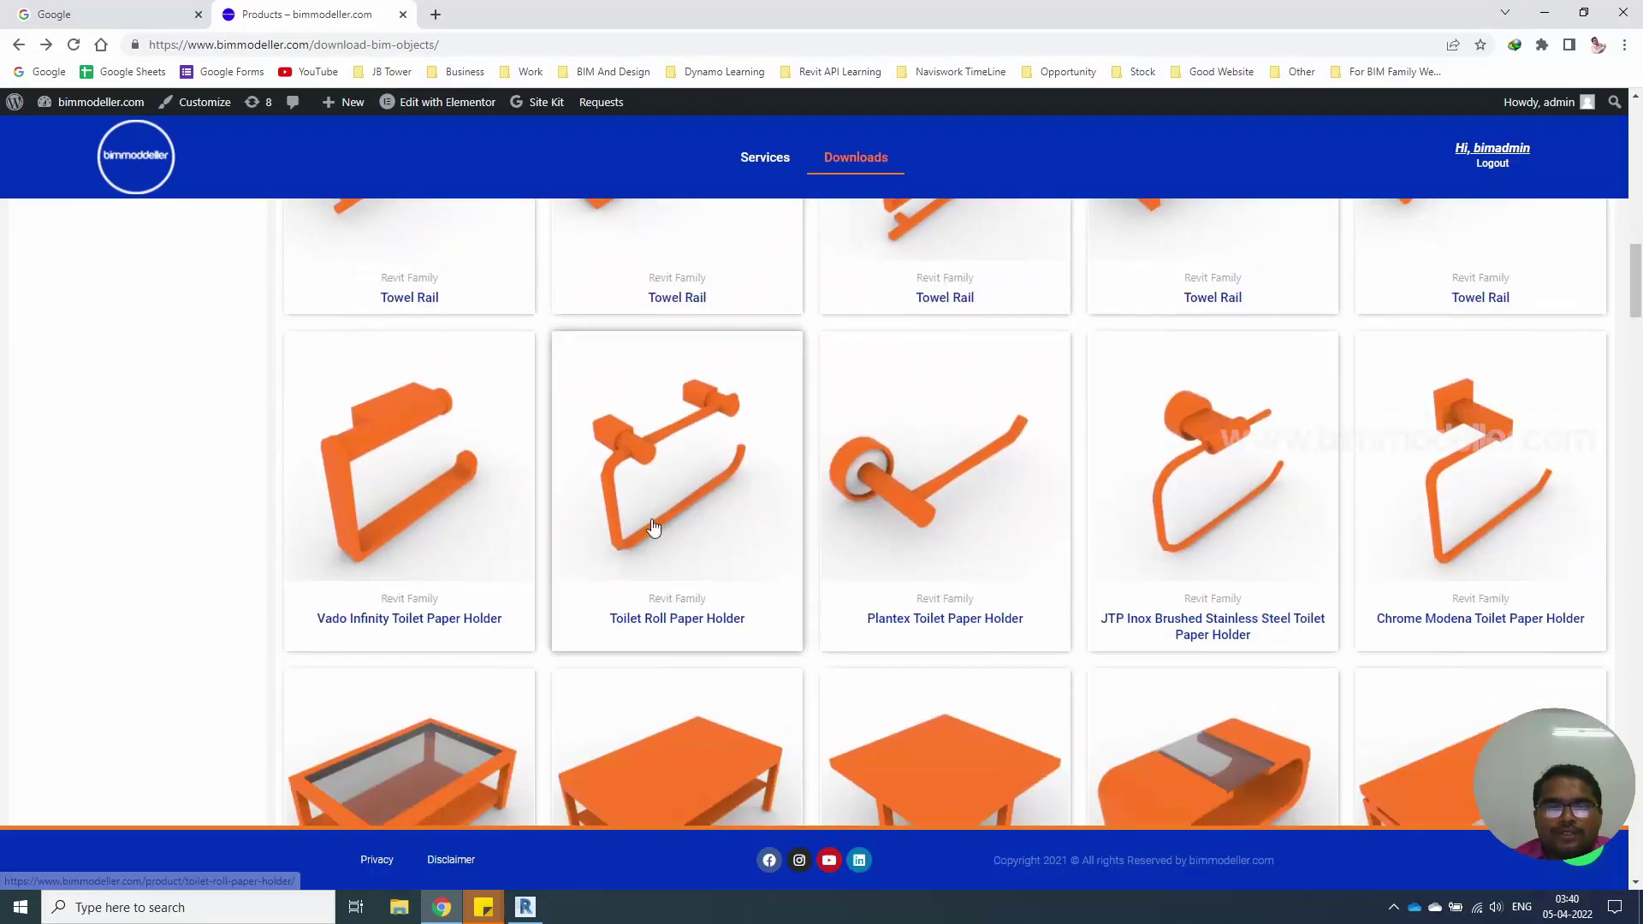
scroll(653, 526, "down", 5)
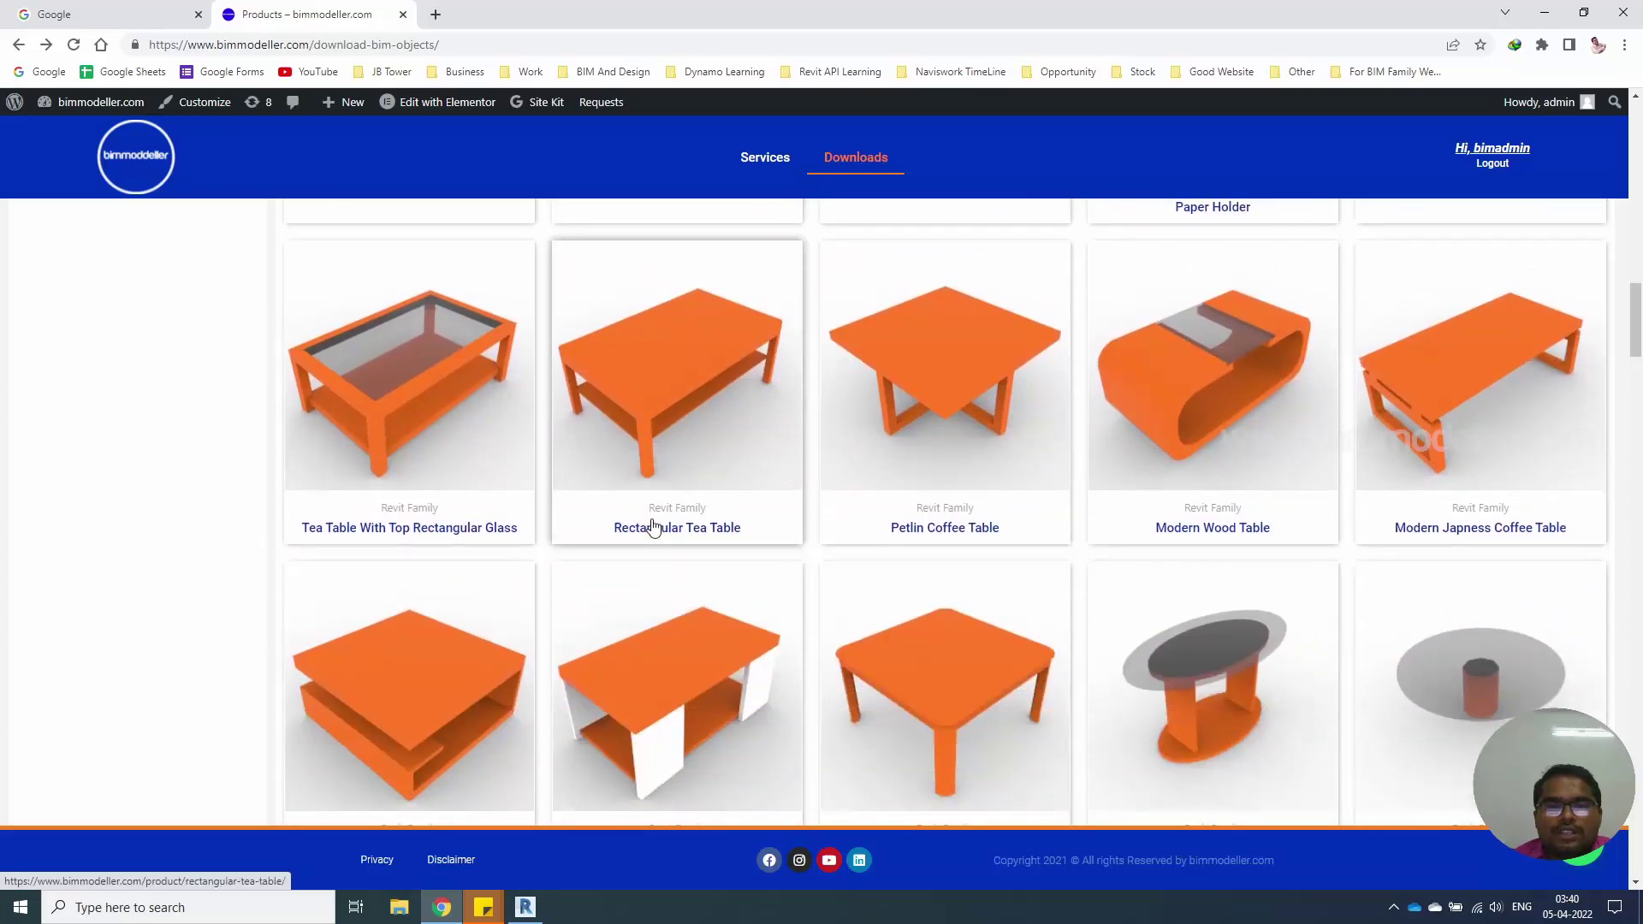
scroll(653, 526, "down", 4)
scroll(654, 539, "up", 1)
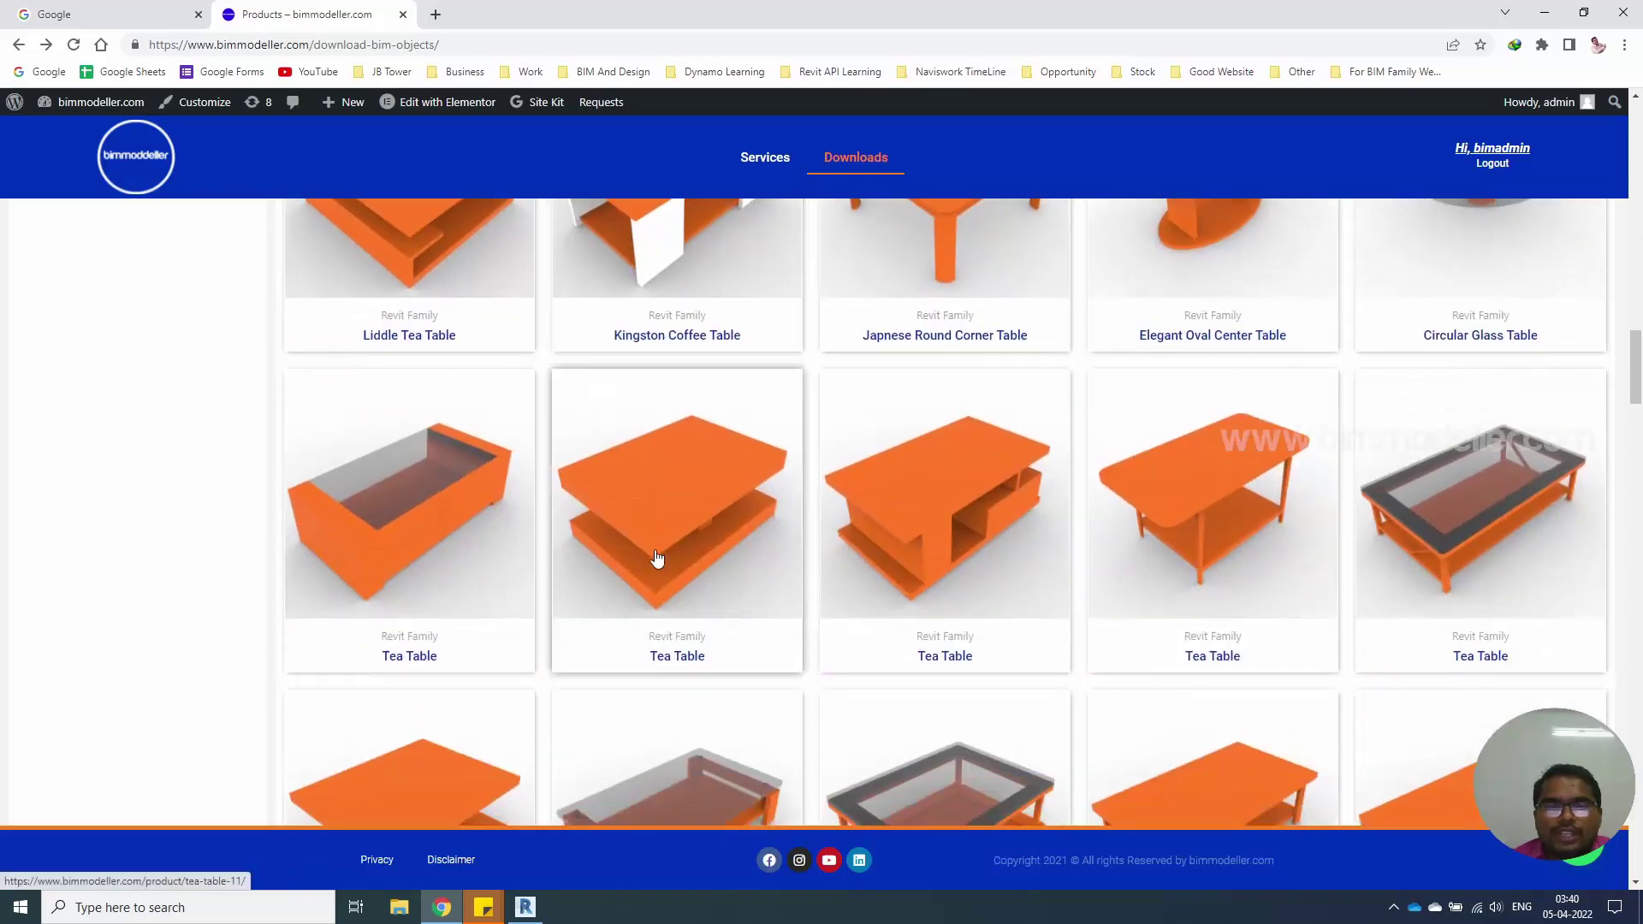
scroll(655, 588, "down", 3)
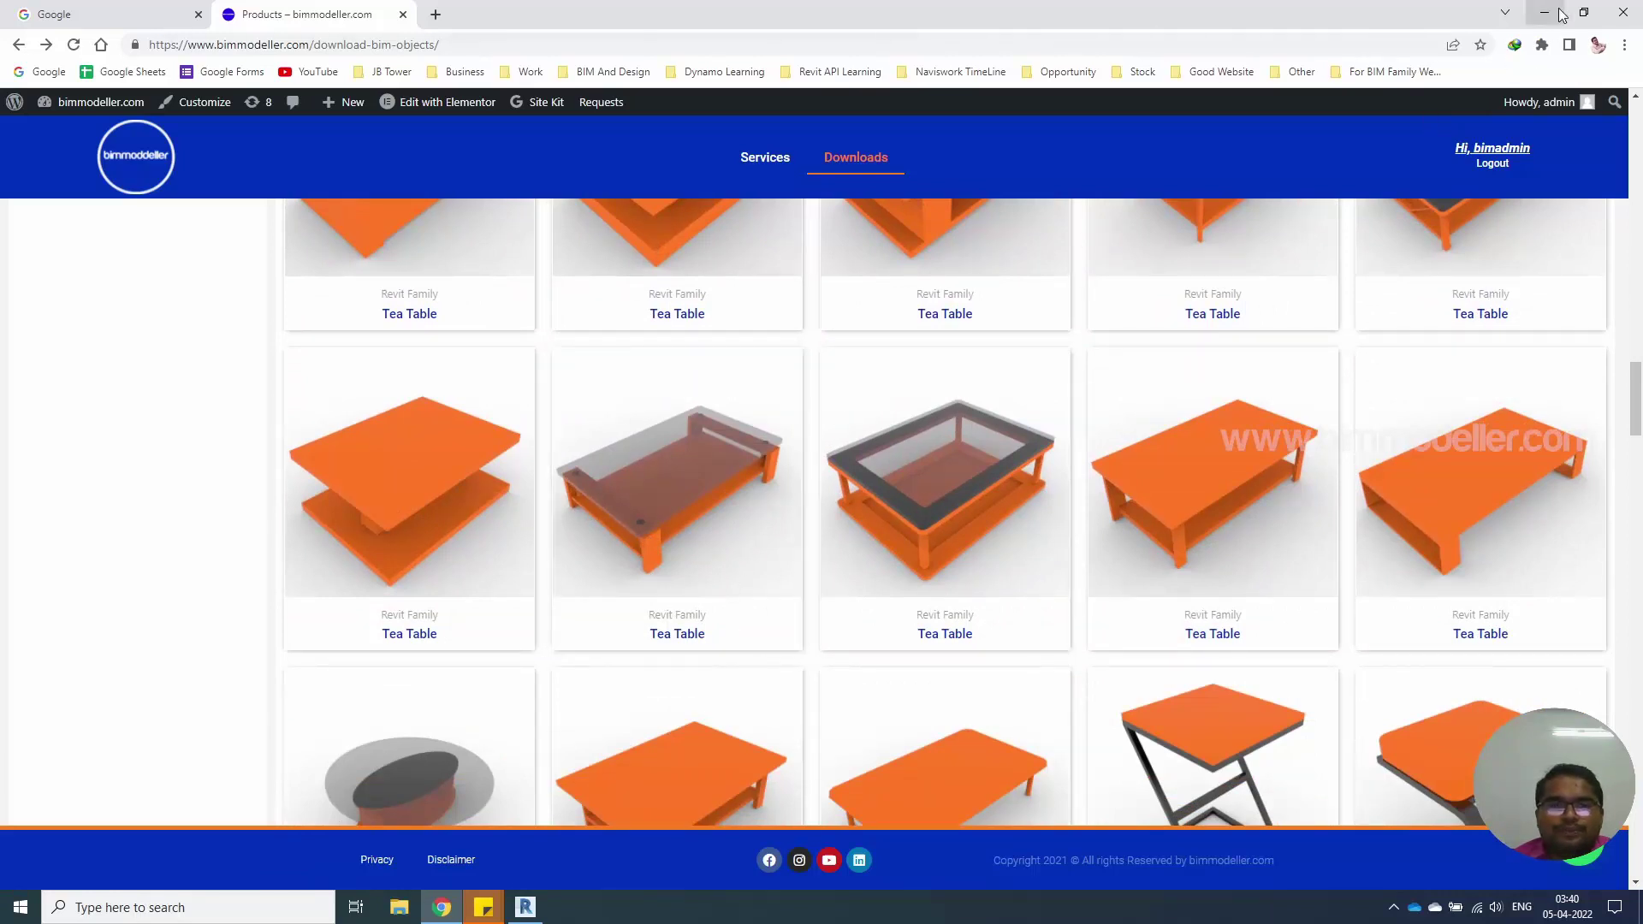
Compare the urinal families and load M_Urinal - Wall Hung.rfa with its 20 mm Flush Valve type
left_click(1562, 14)
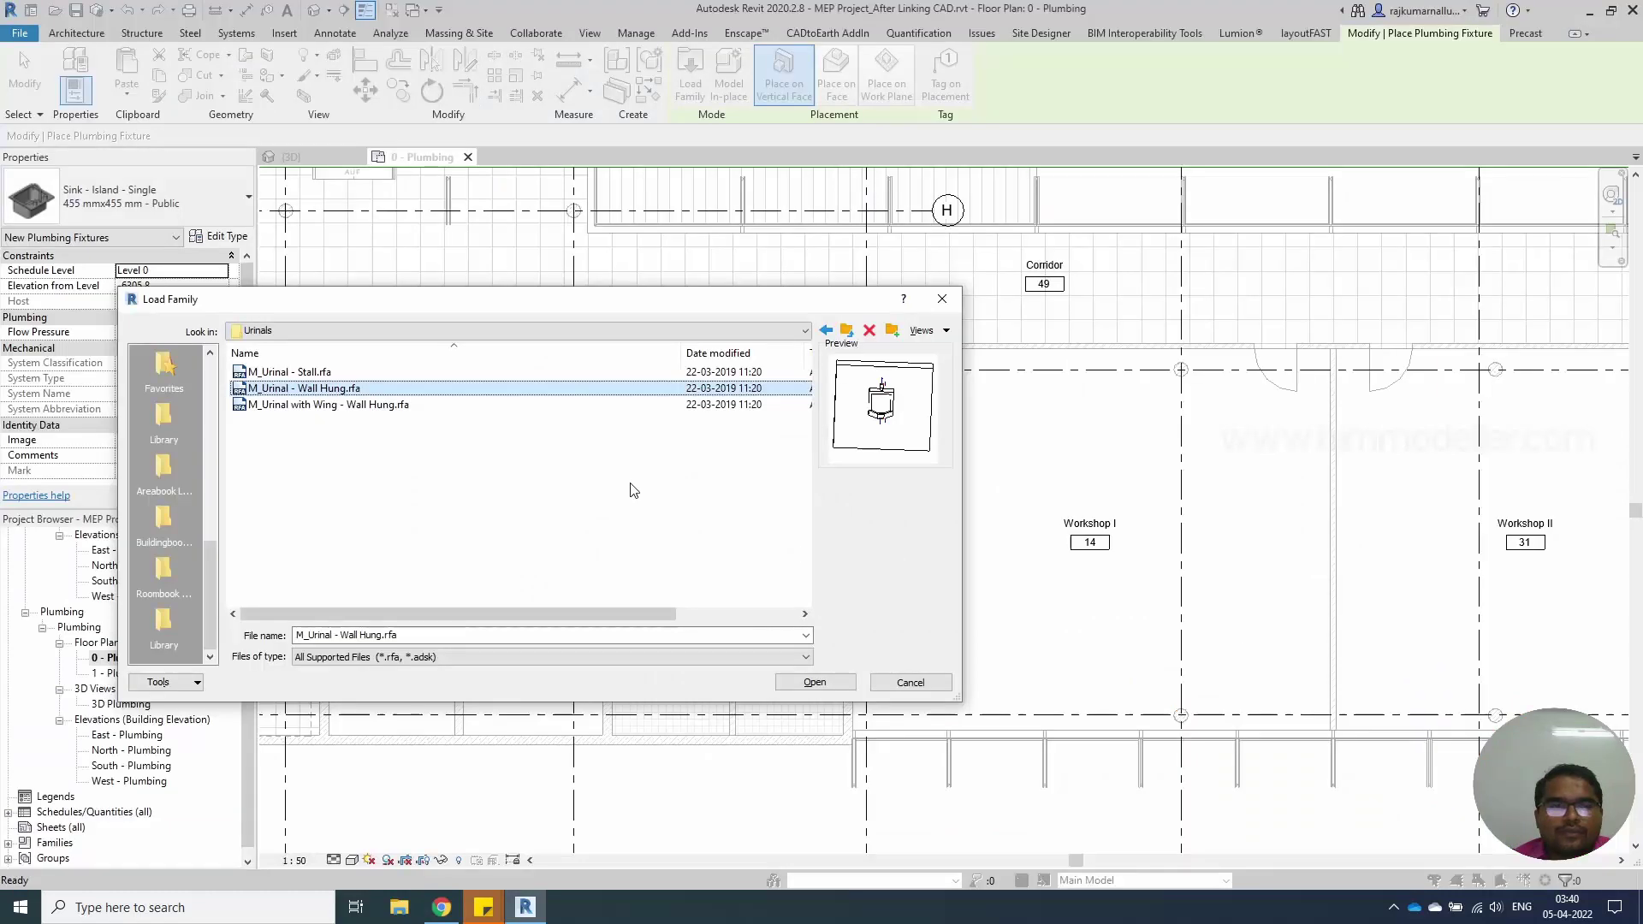
left_click(319, 407)
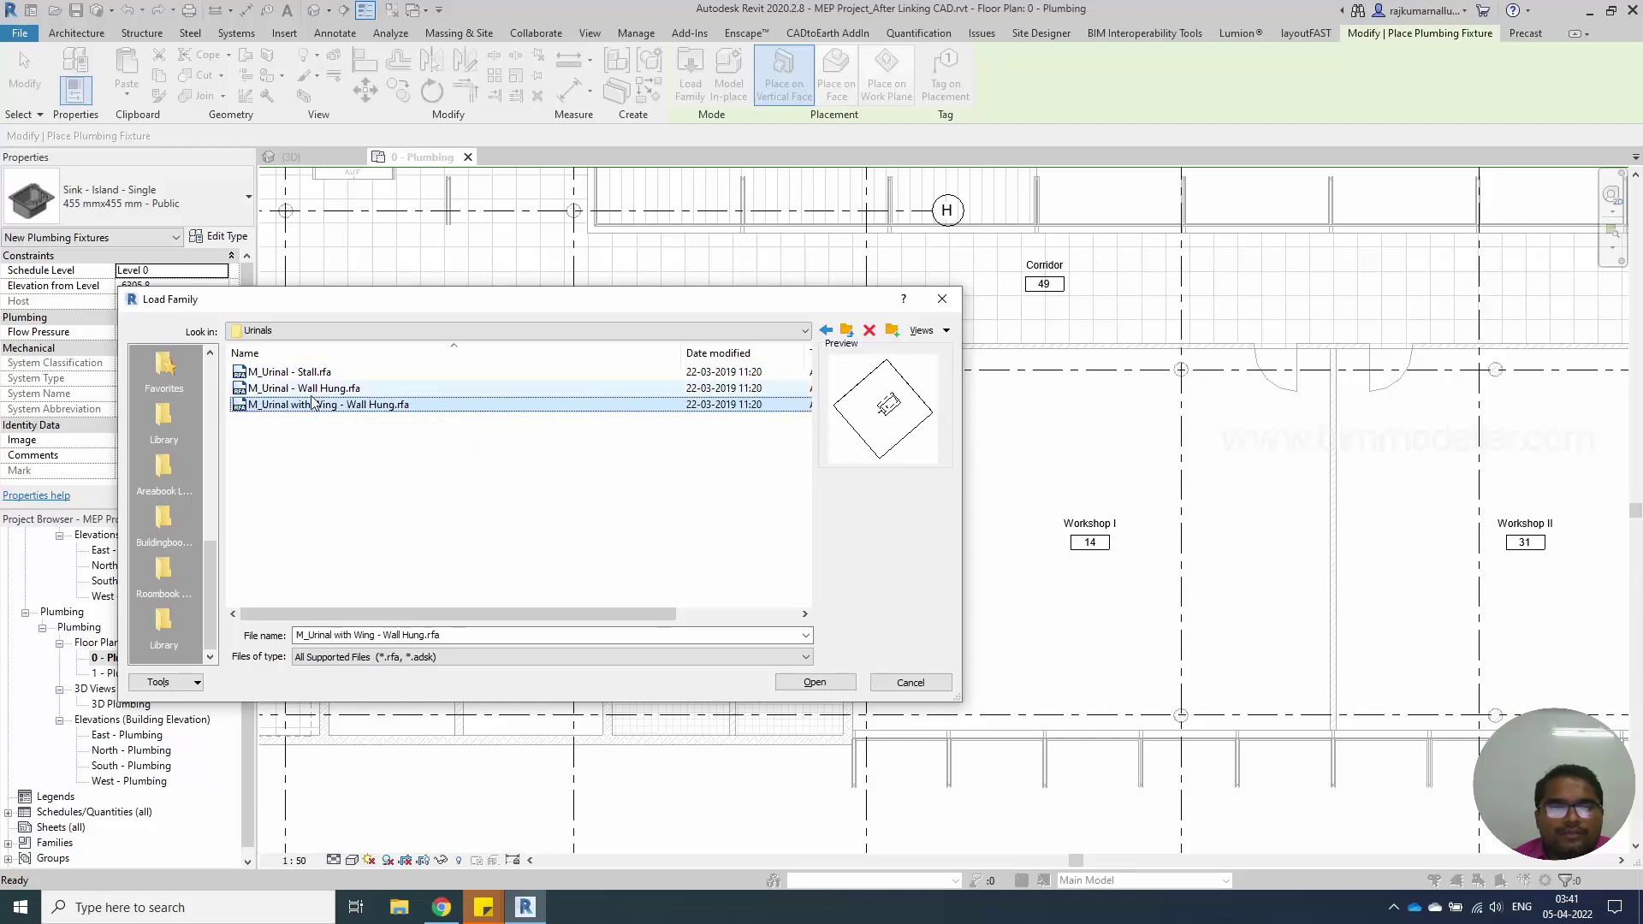
left_click(311, 392)
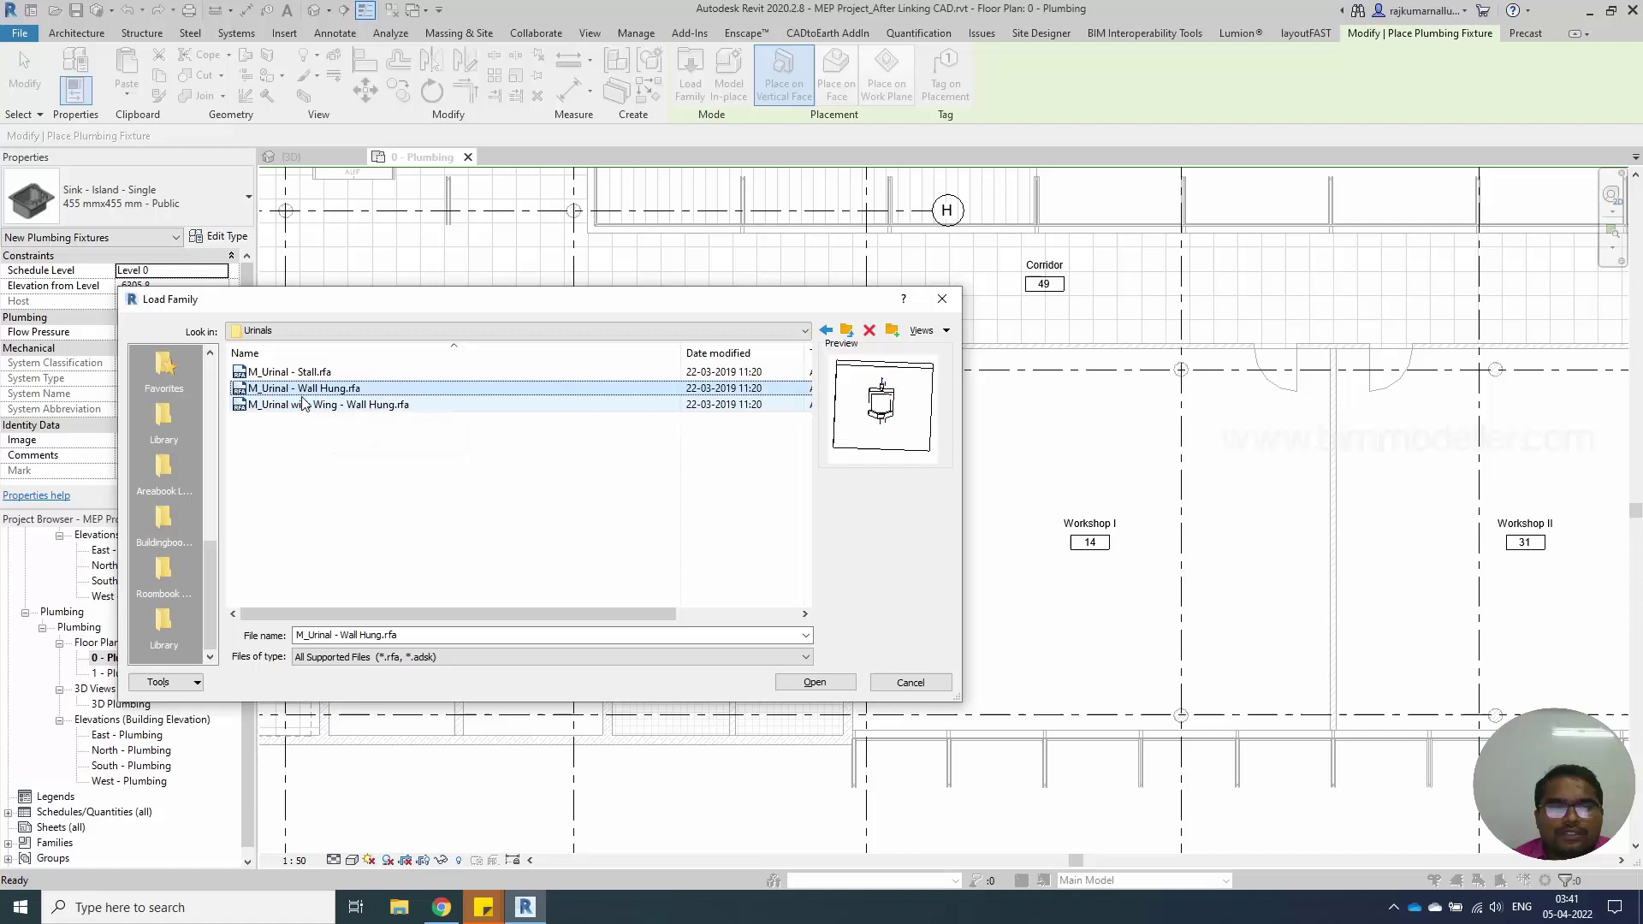
left_click(813, 682)
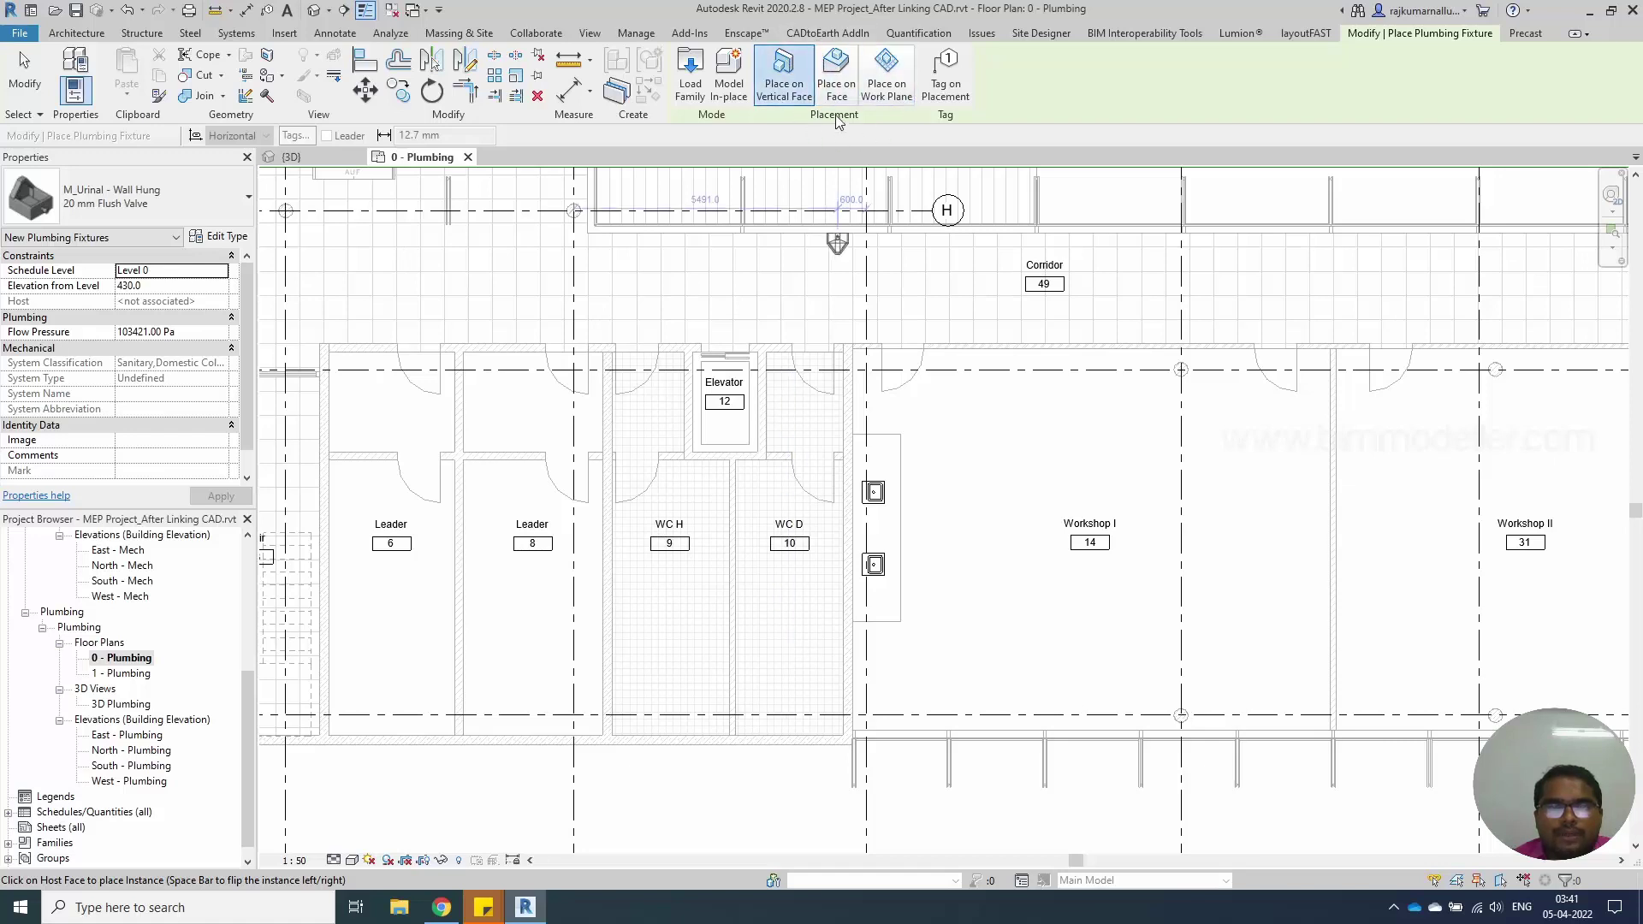
Place three M_Urinal - Wall Hung fixtures one above another on WC H's west wall
scroll(811, 558, "up", 2)
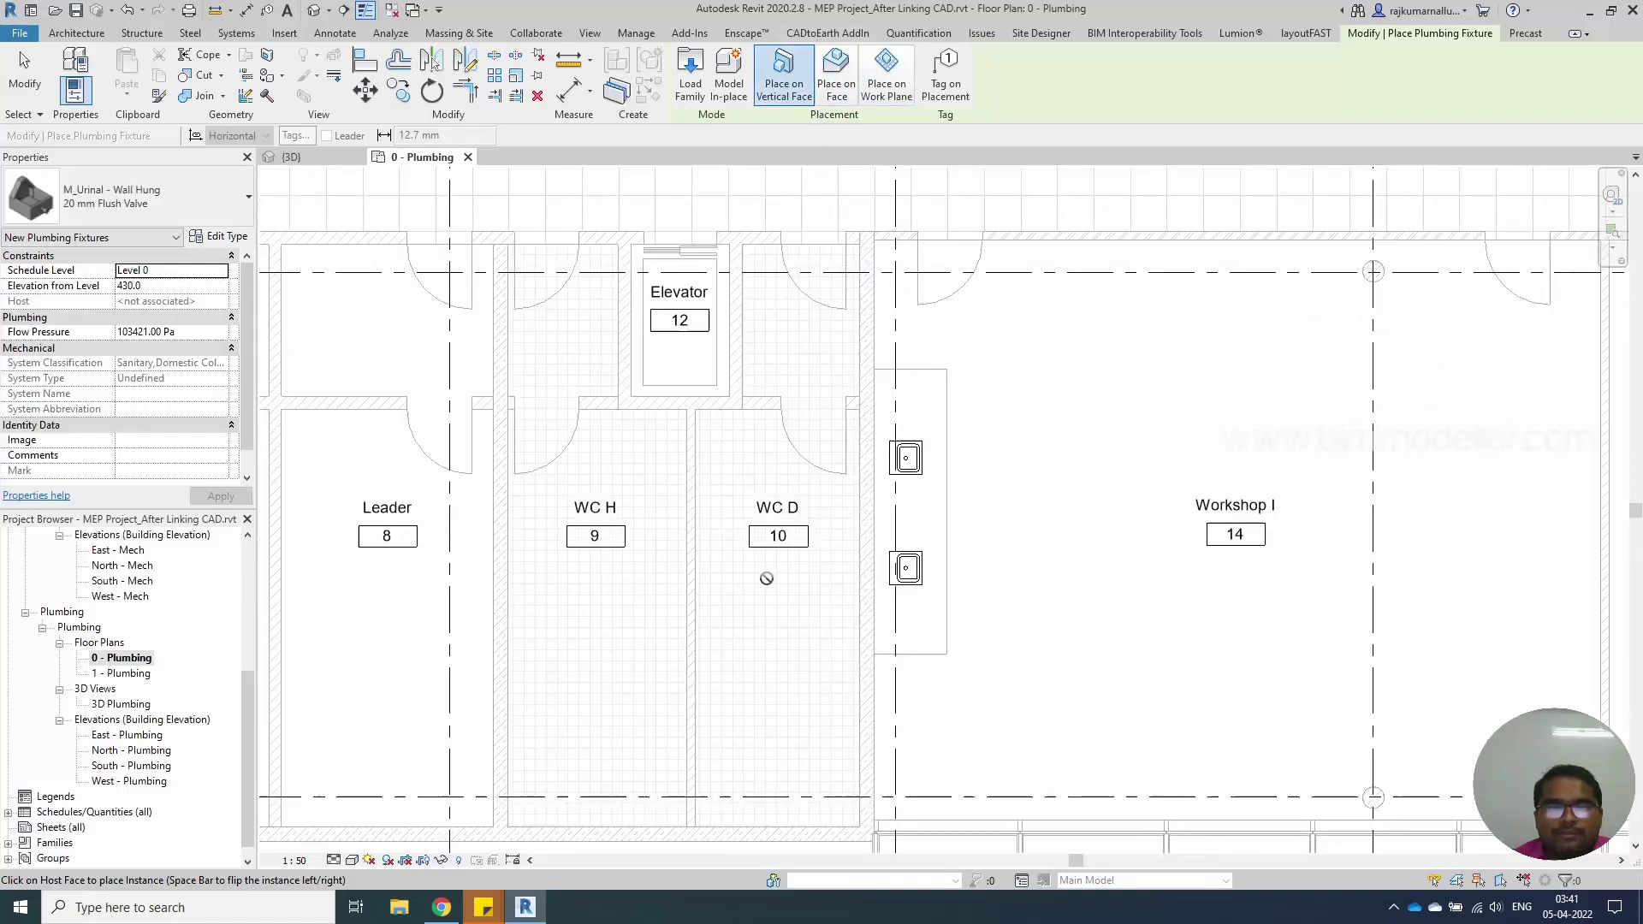
middle_click_drag(764, 576, 795, 594)
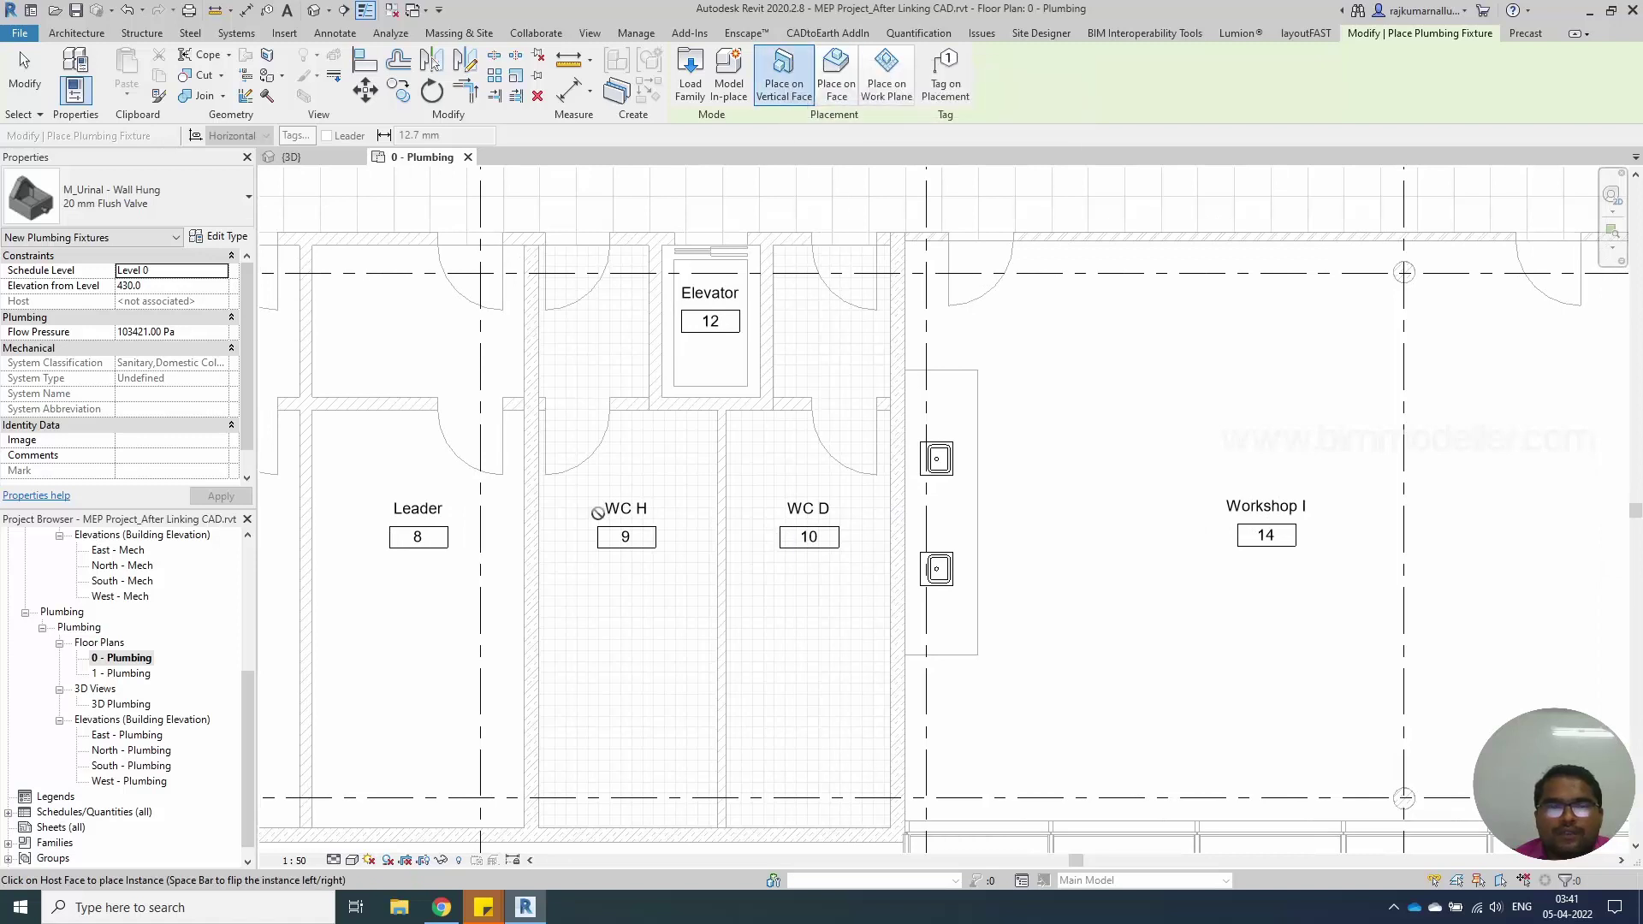
middle_click_drag(601, 510, 726, 435)
scroll(672, 496, "up", 2)
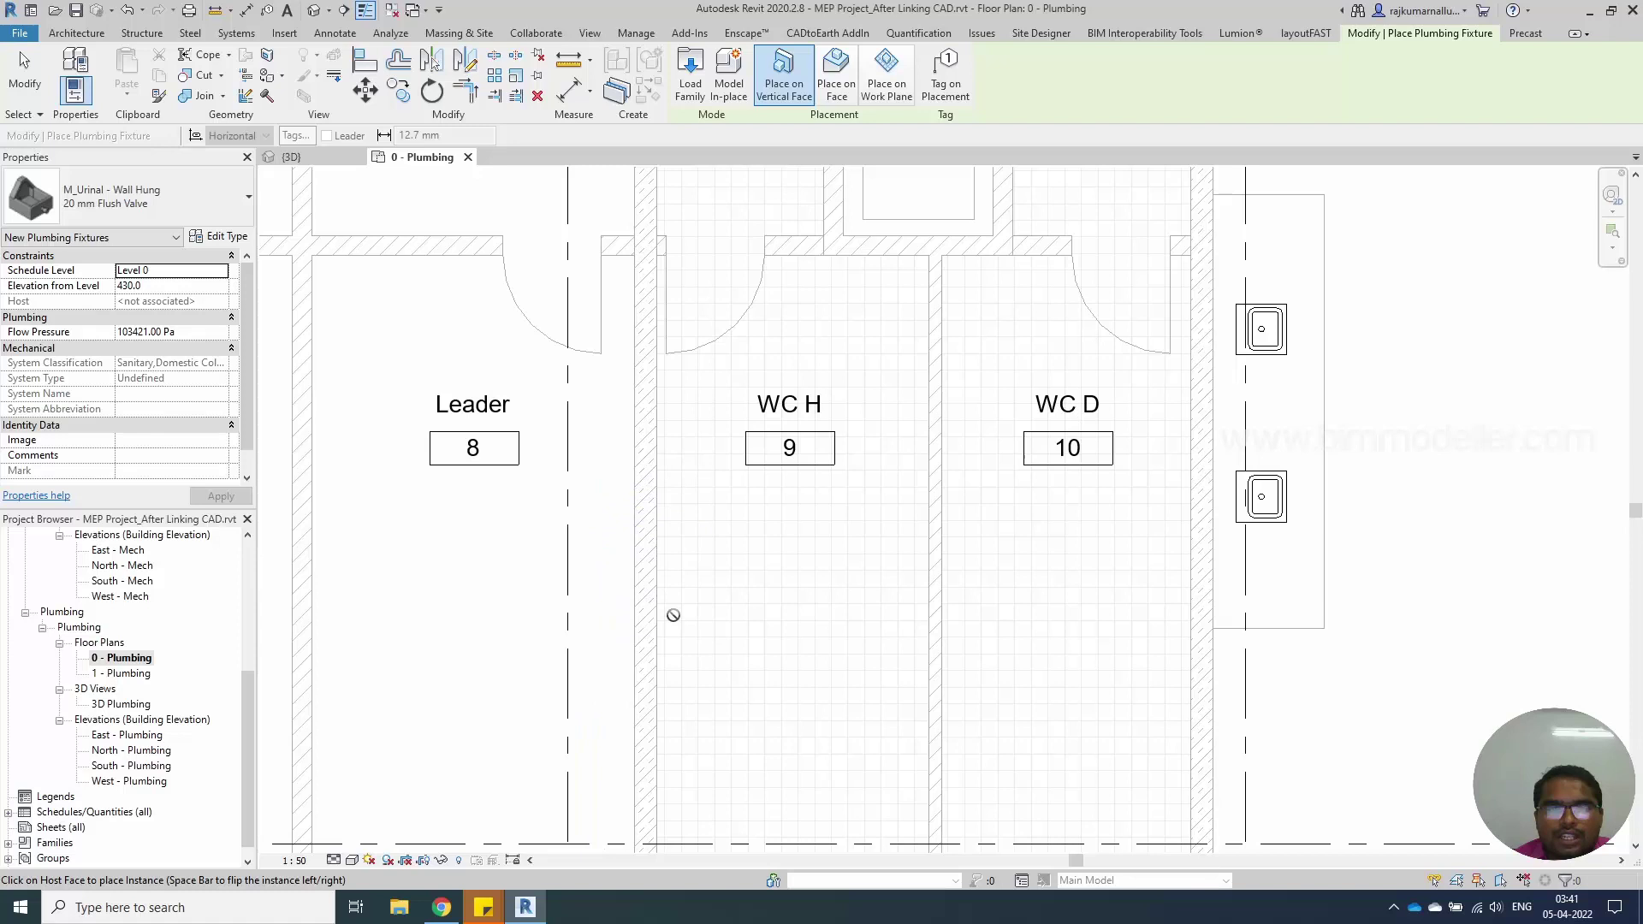
middle_click_drag(666, 664, 672, 624)
scroll(672, 625, "down", 2)
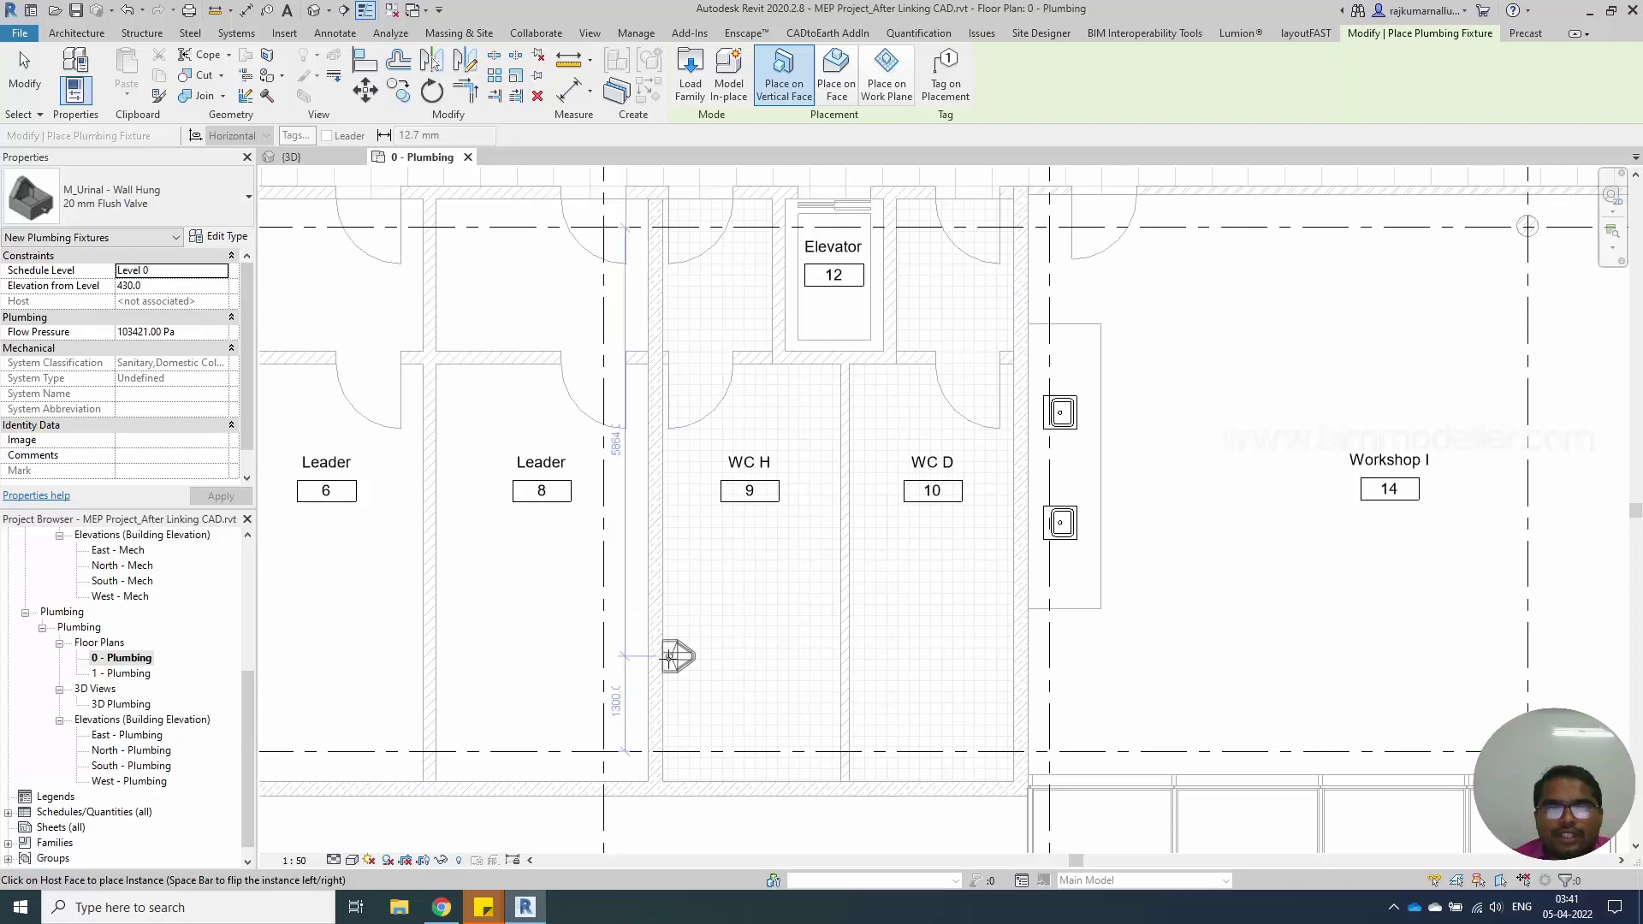
scroll(668, 659, "up", 1)
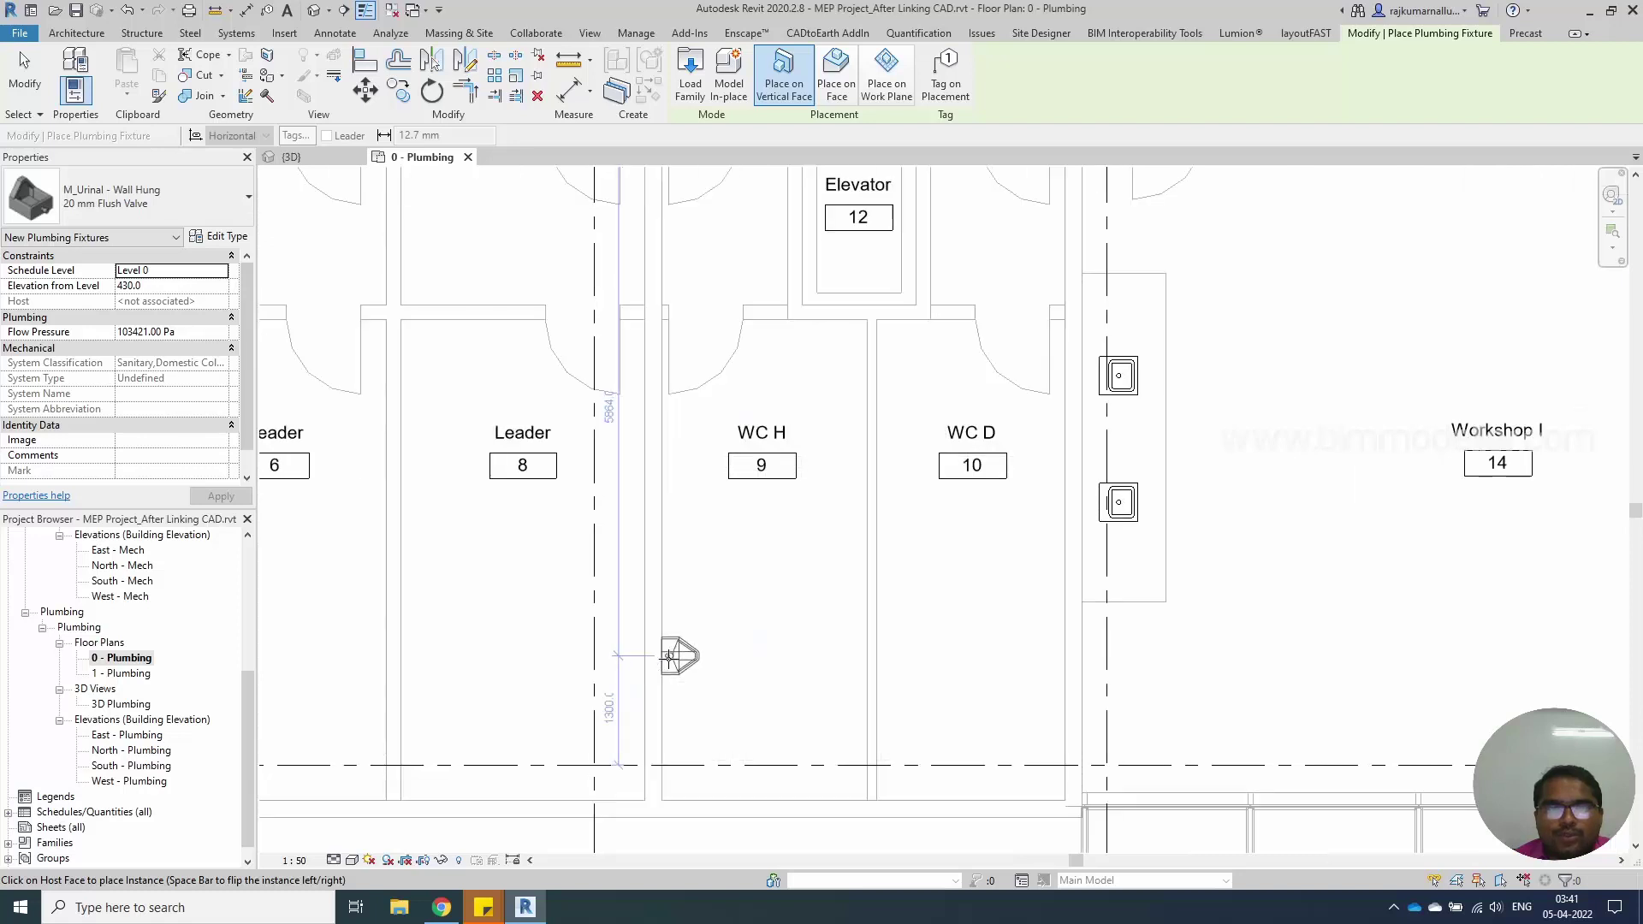
left_click(669, 655)
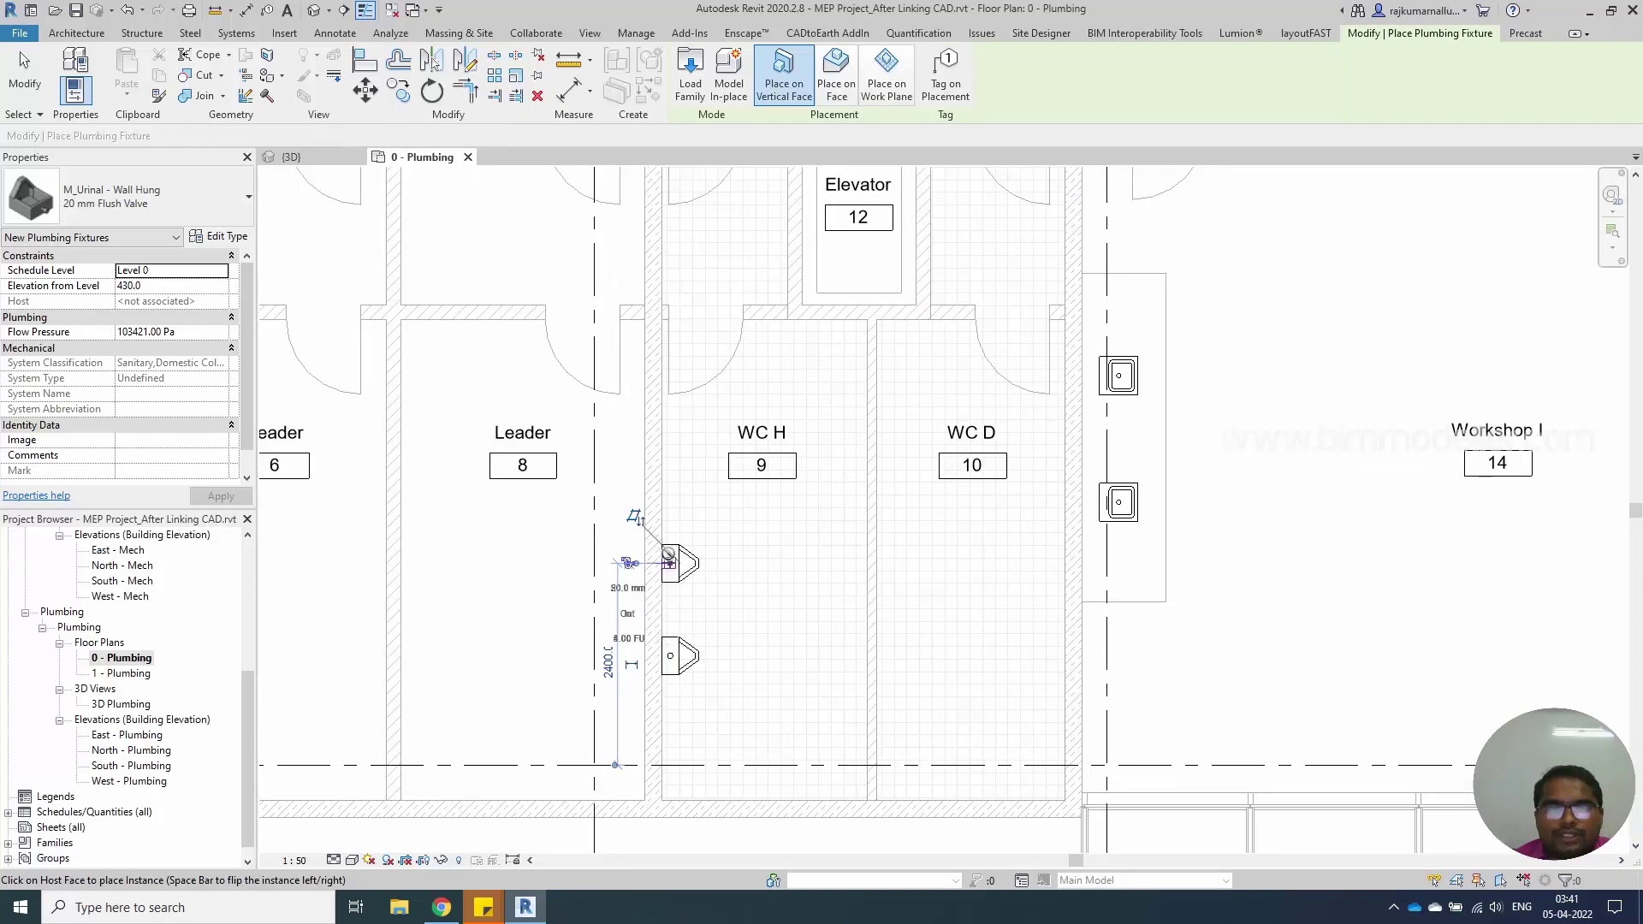
left_click(666, 480)
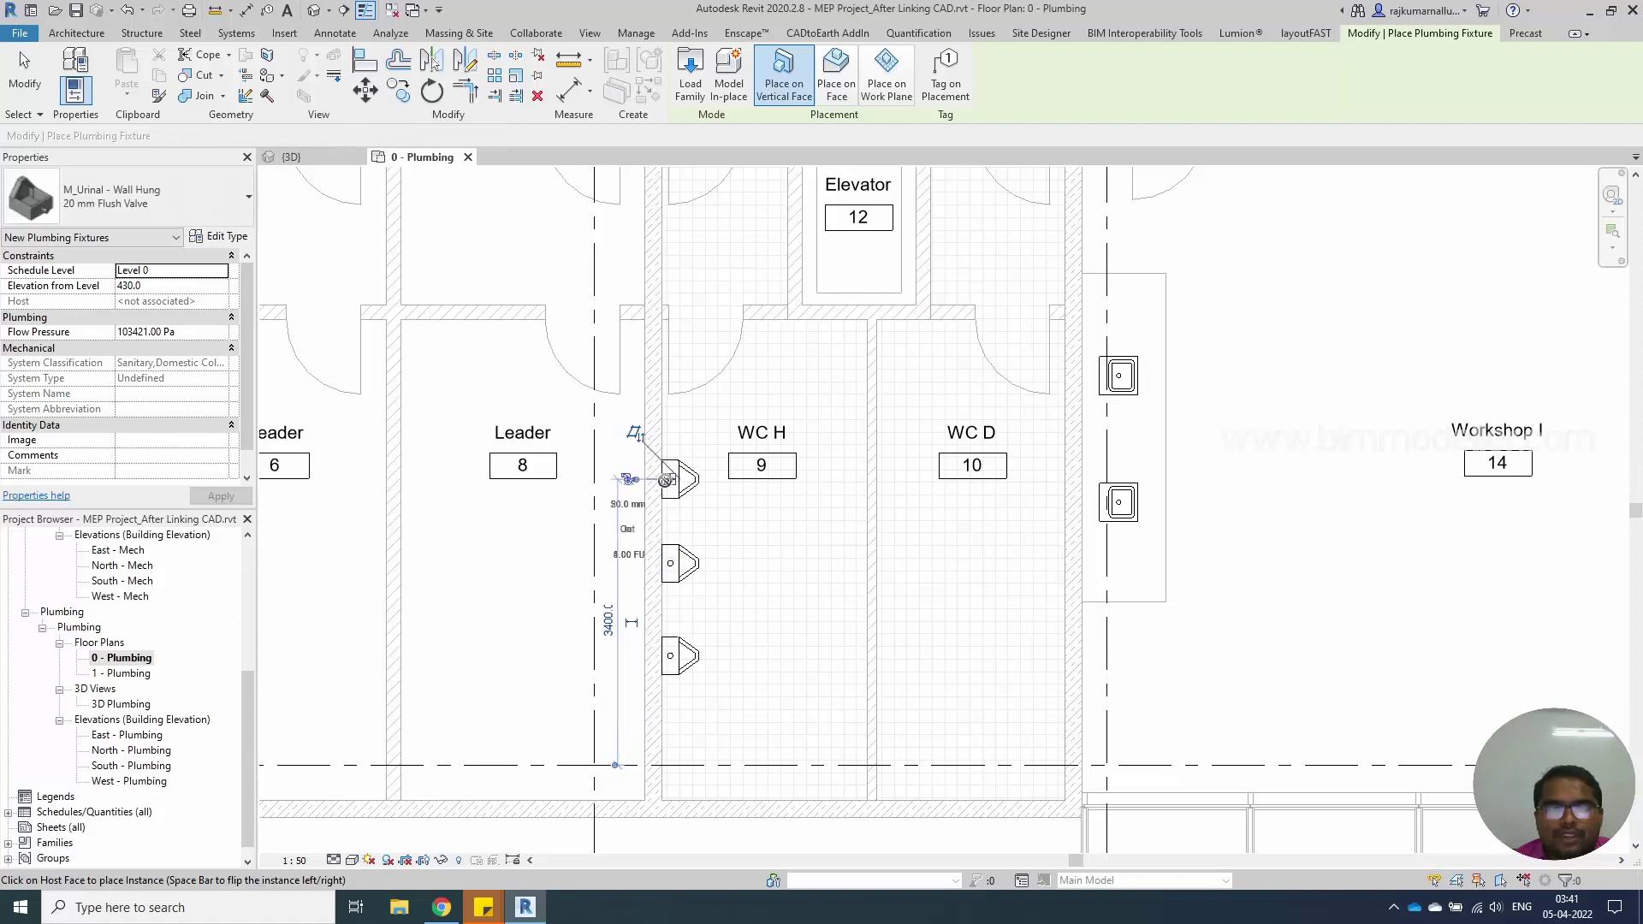
key("Escape")
key("Escape")
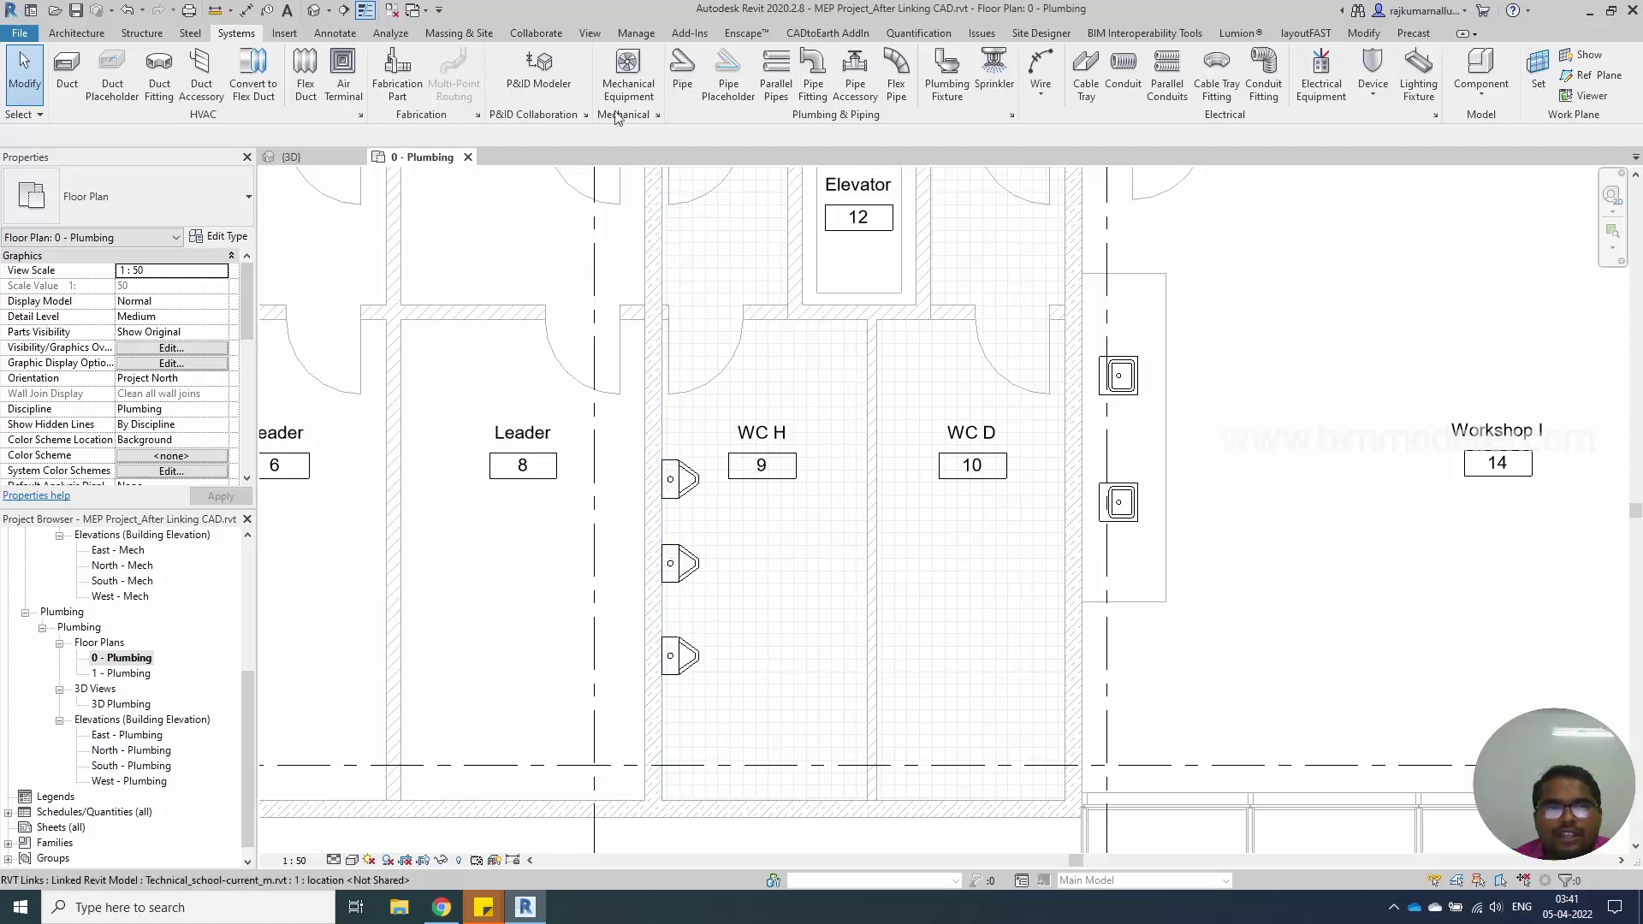
Add an aligned dimension string across the three urinals and toggle it to EQ
left_click(333, 35)
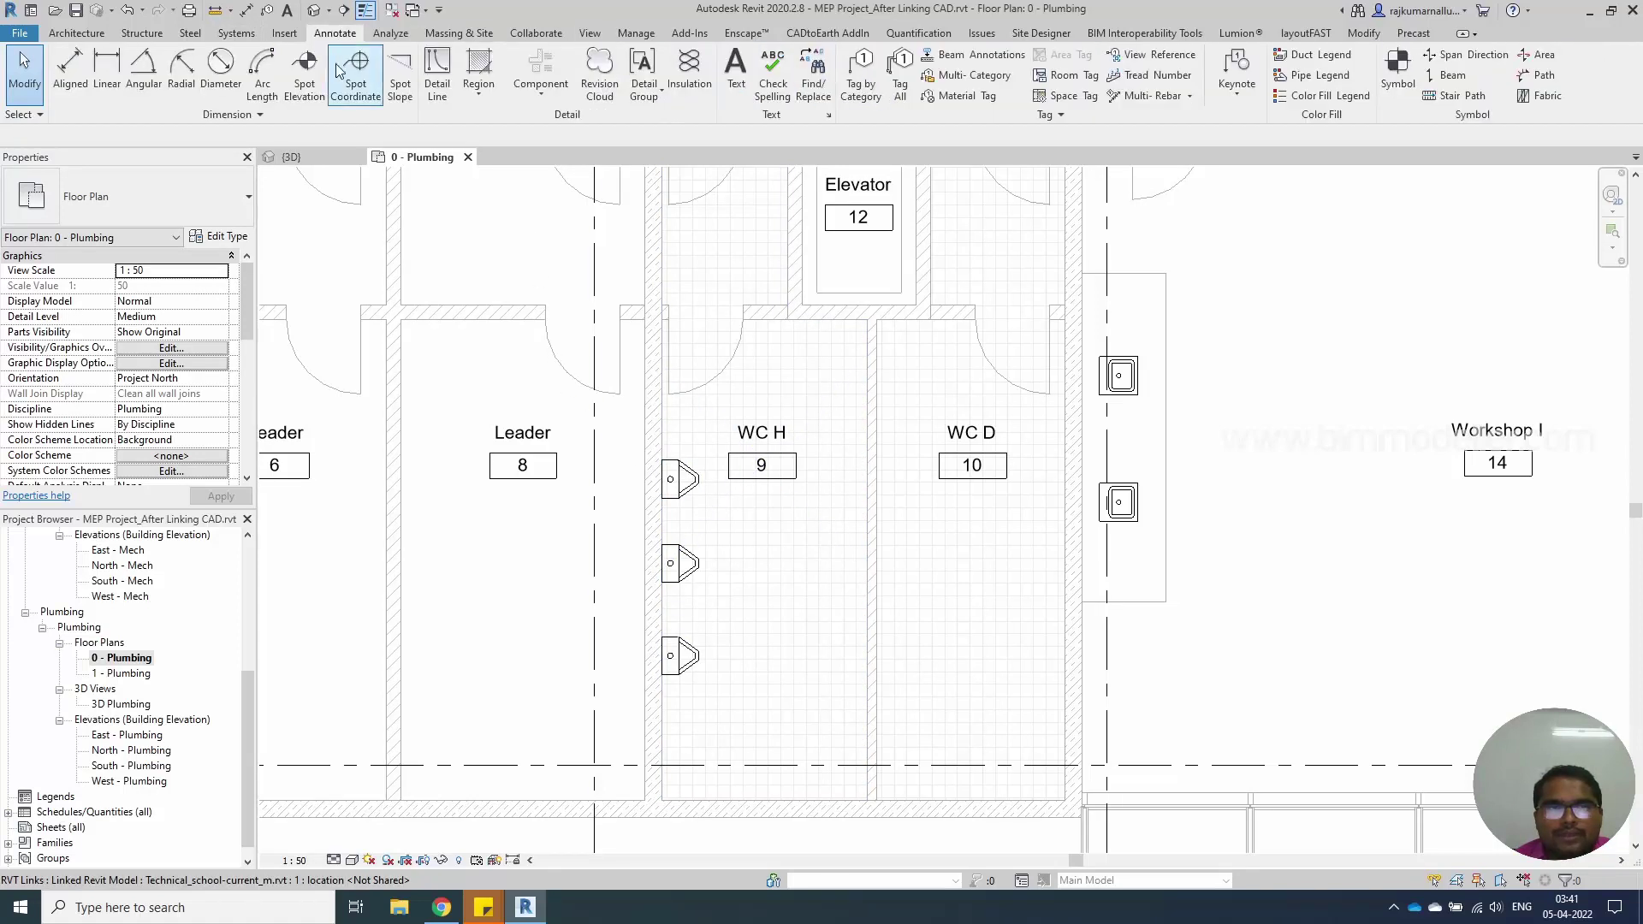
left_click(71, 77)
scroll(672, 653, "up", 2)
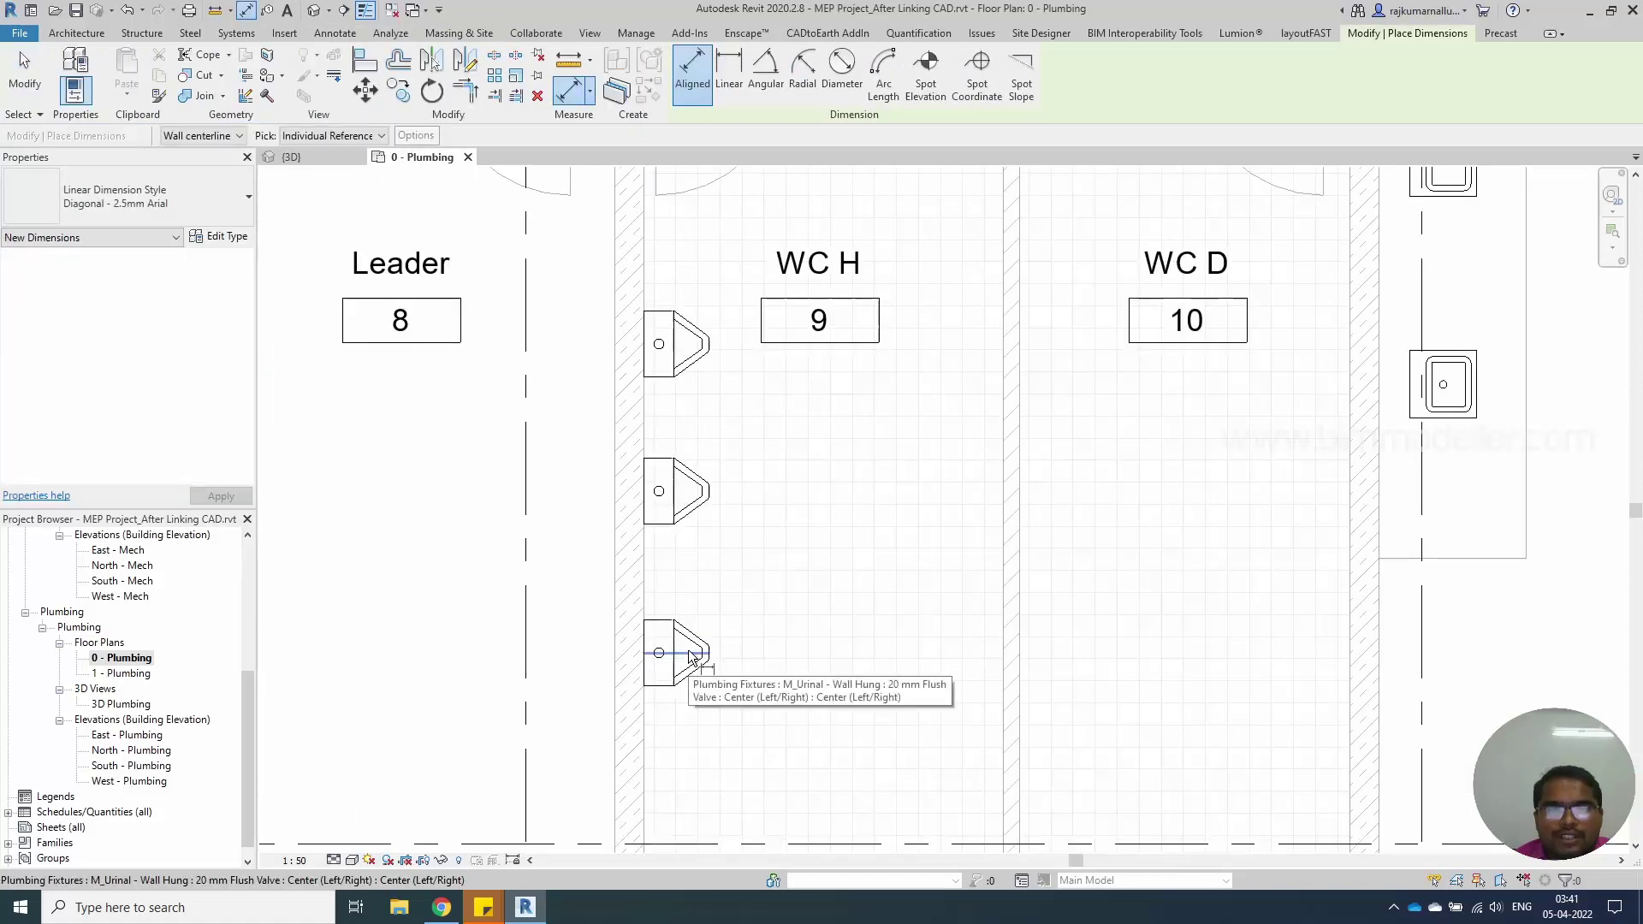
left_click(688, 651)
left_click(693, 490)
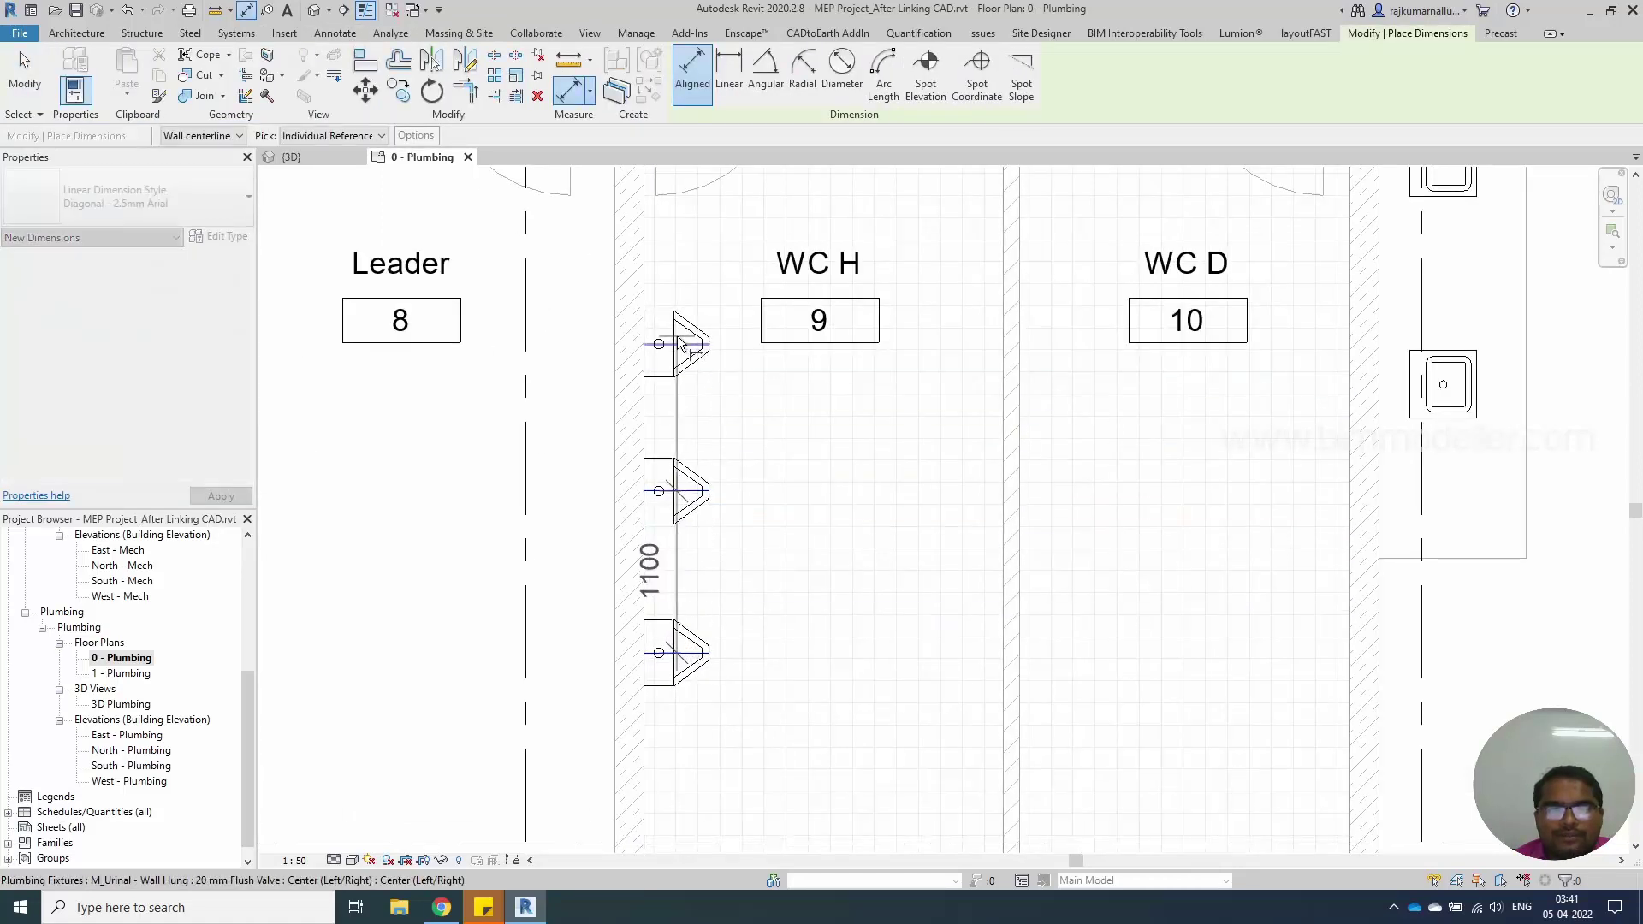
left_click(682, 345)
left_click(585, 661)
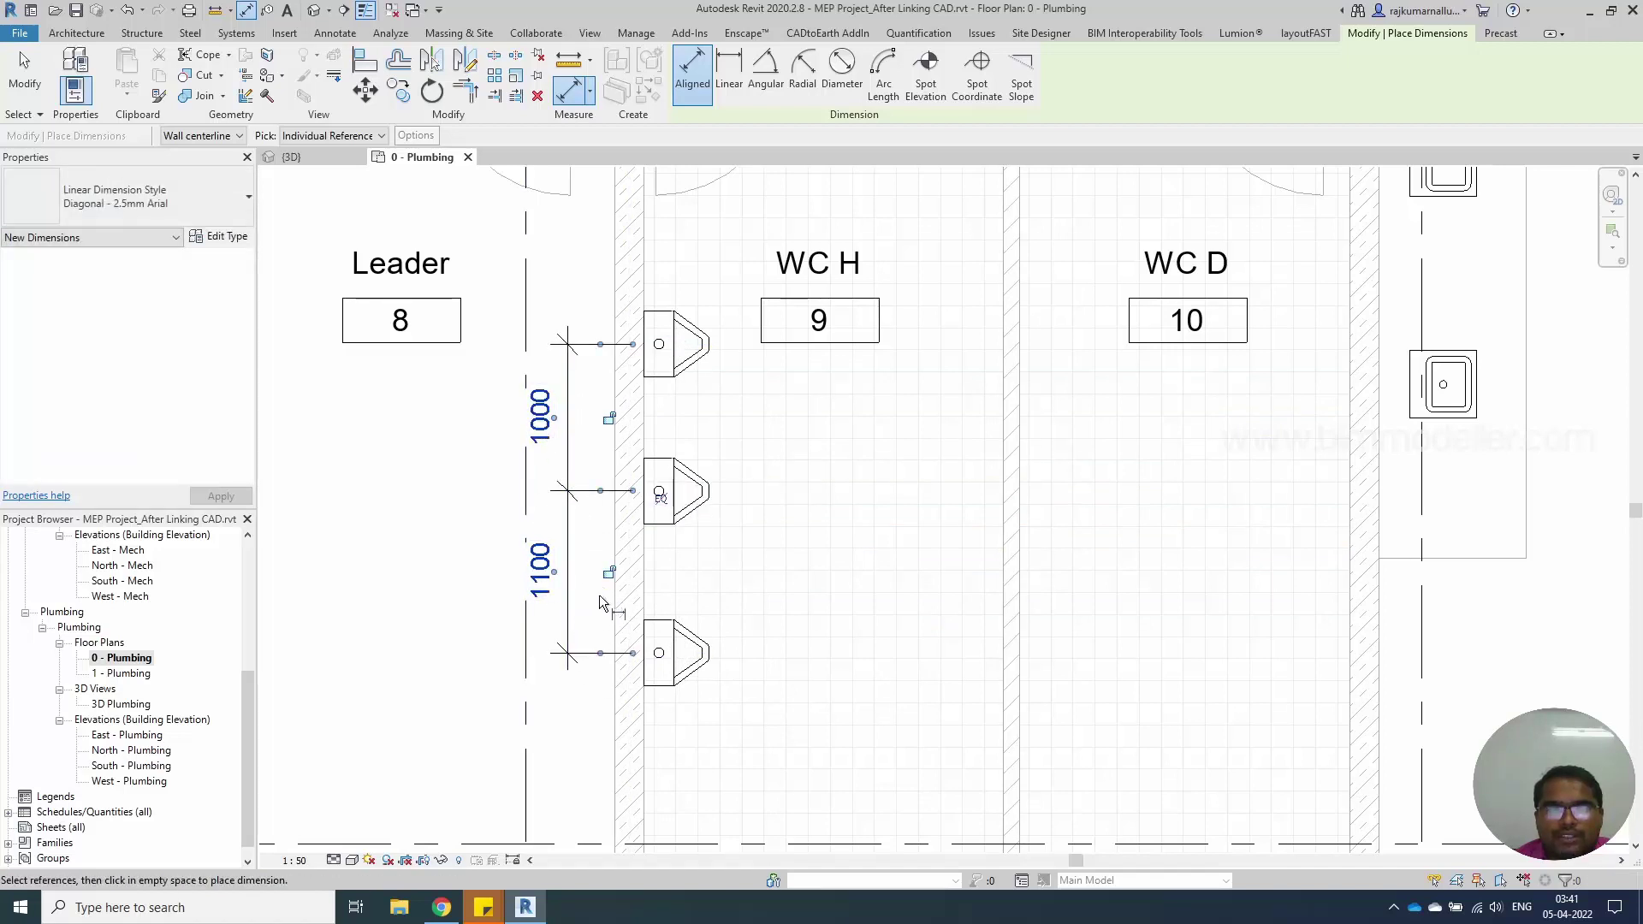
left_click(660, 500)
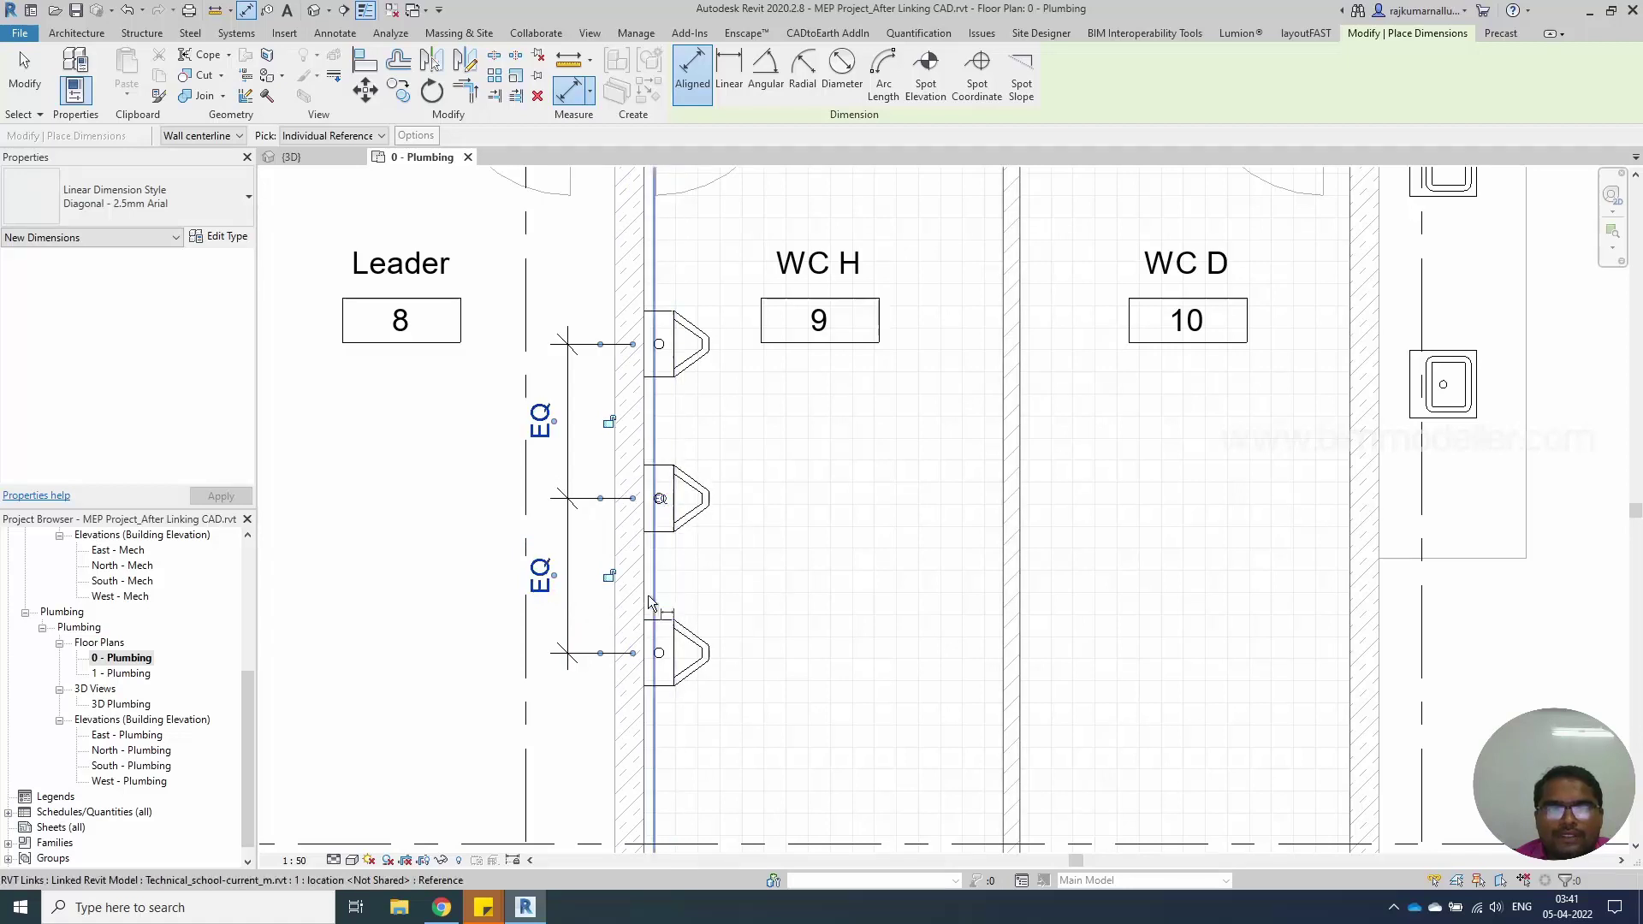
key("Escape")
key("Escape")
Set the middle urinal's temporary dimension to 1000
left_click(682, 528)
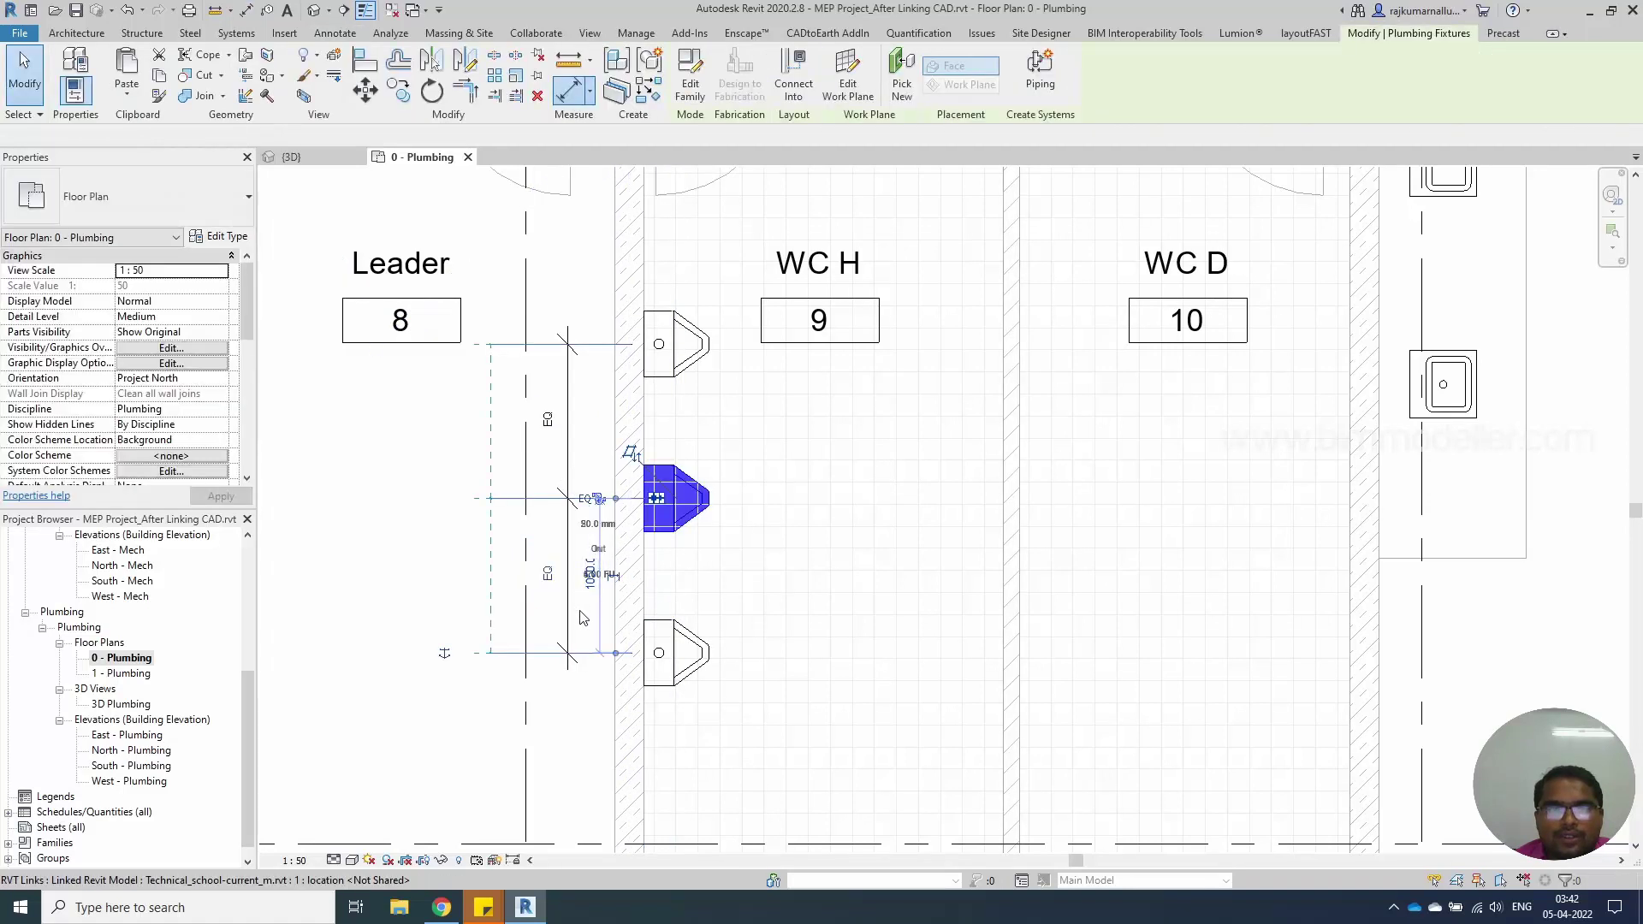
left_click(599, 599)
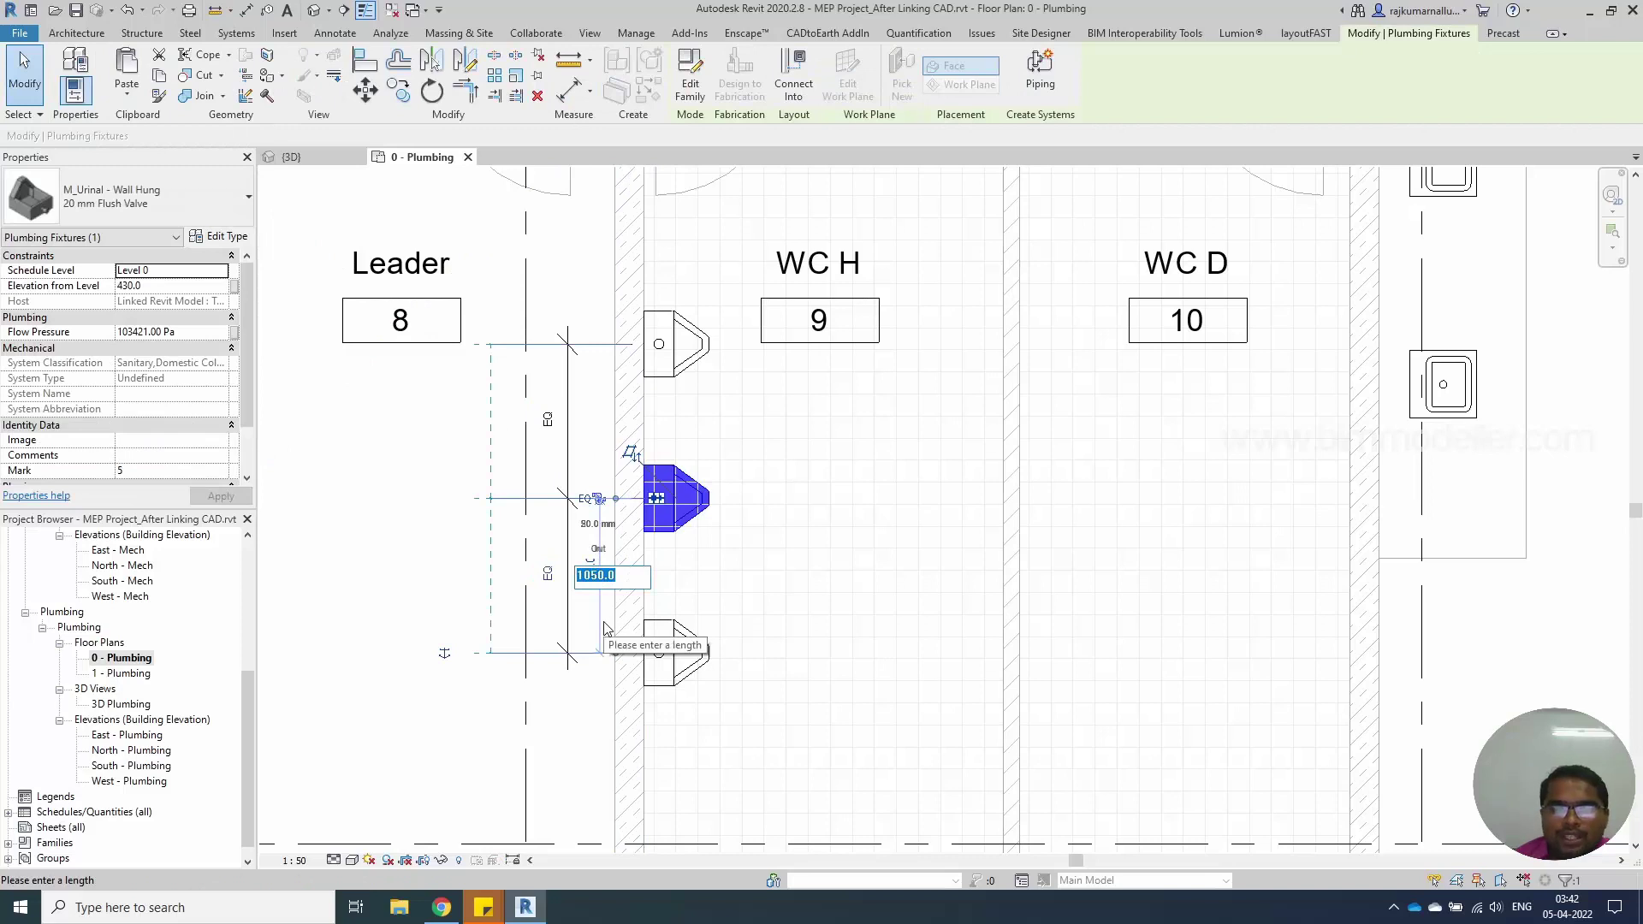
type("10")
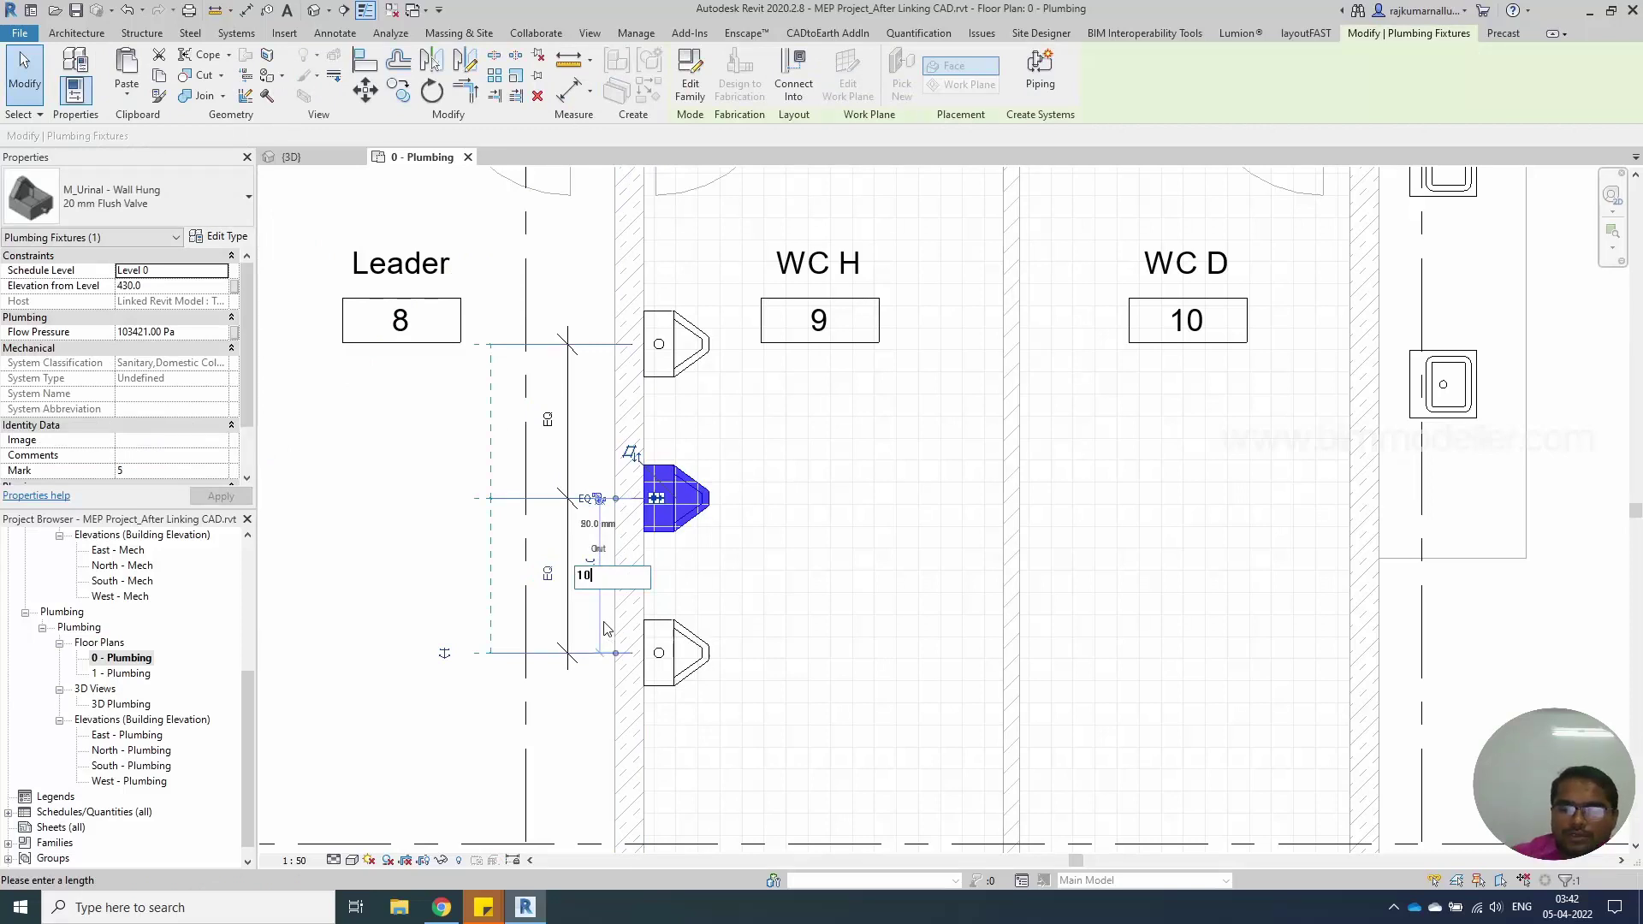
key("Return")
key("Escape")
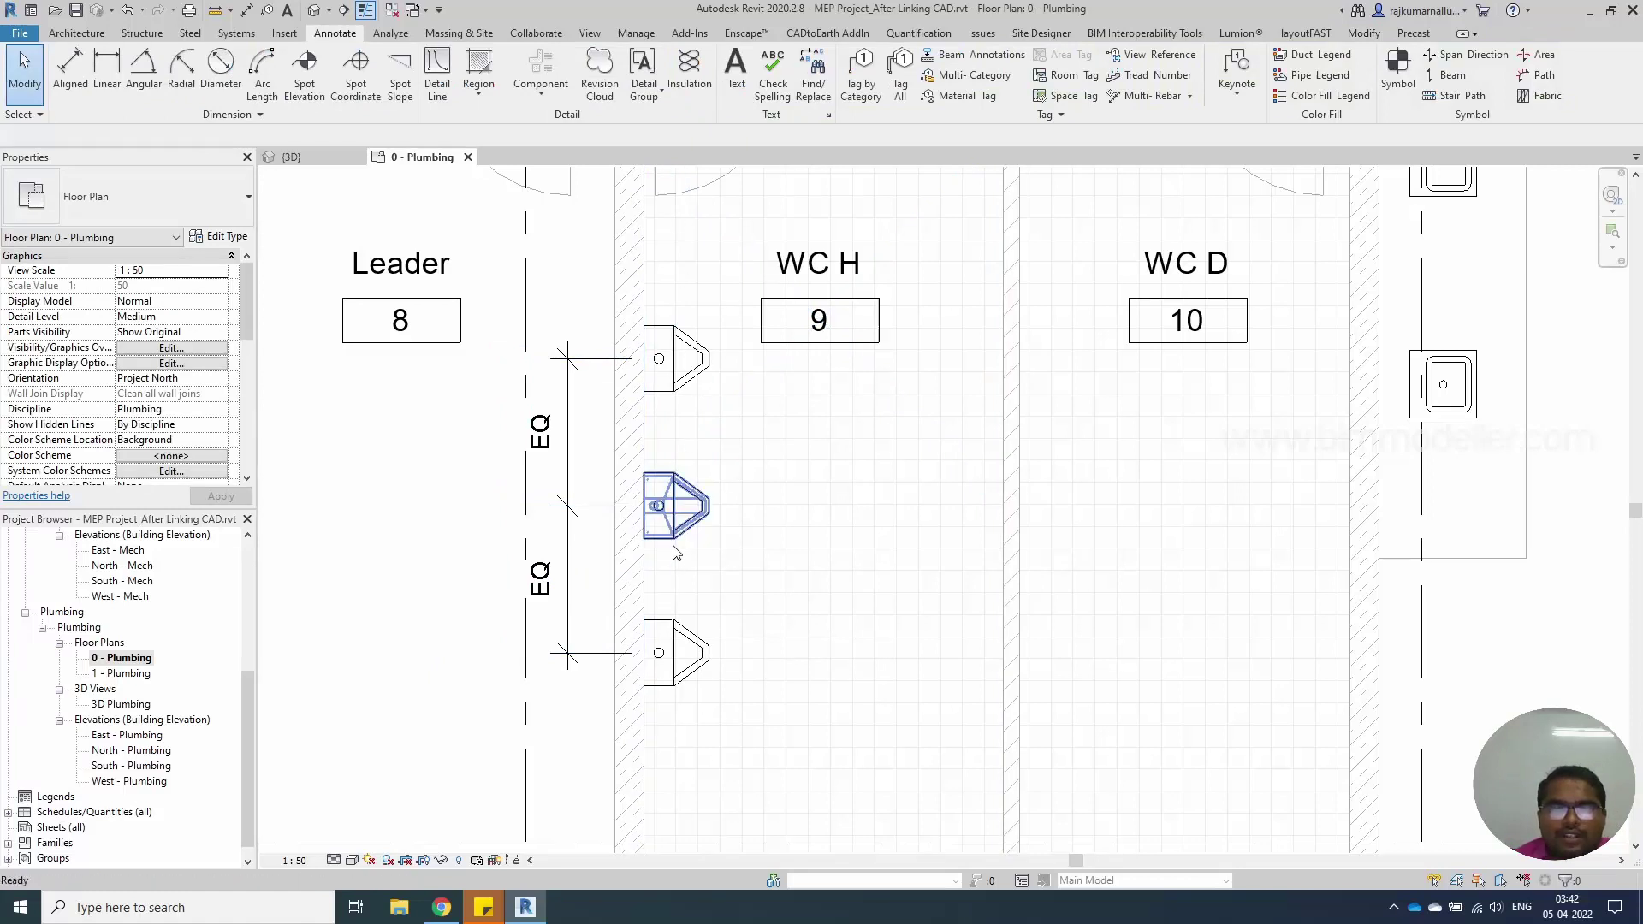
Delete the EQ dimension string, keep the equal spacing, and reframe the WC rooms
left_click(675, 552)
key("Escape")
left_click(564, 576)
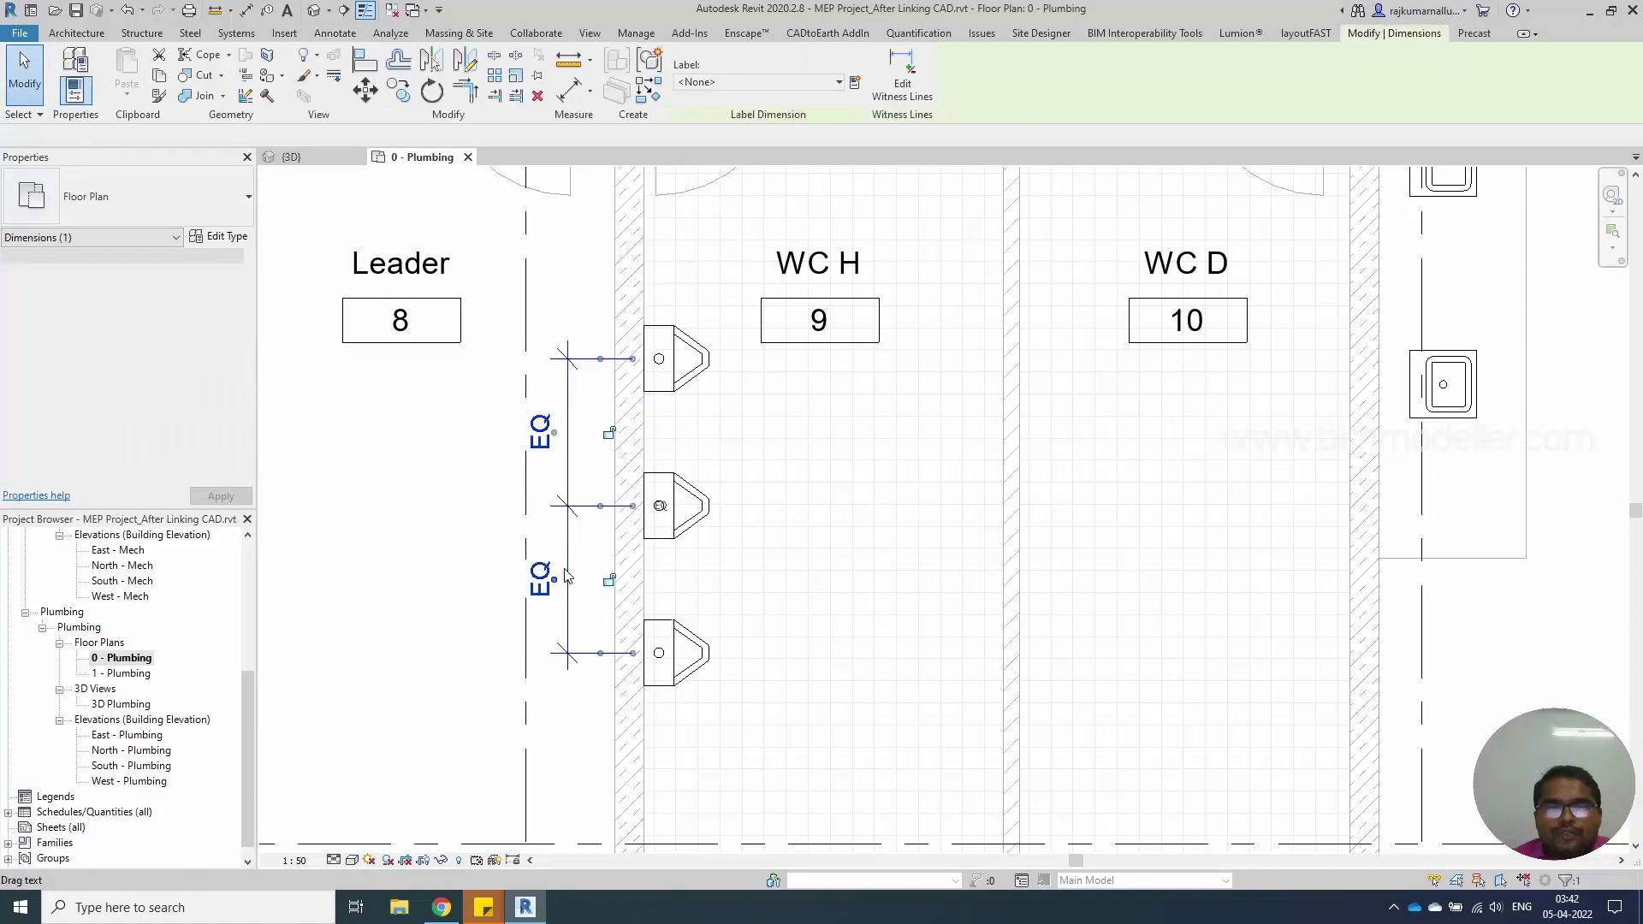
key("Delete")
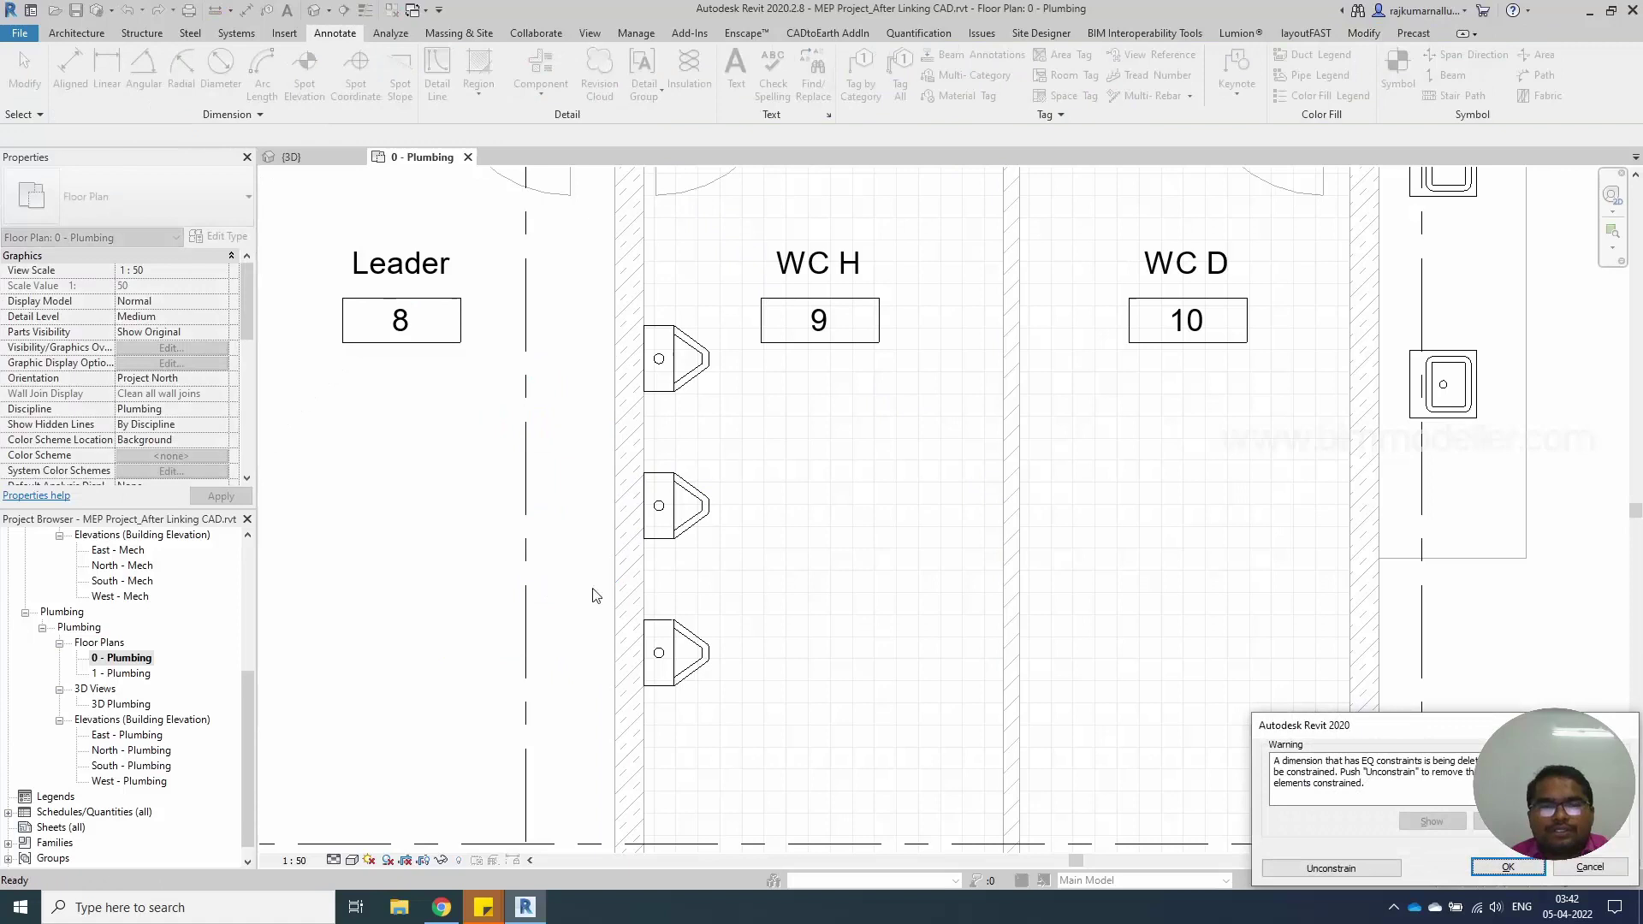
left_click(1507, 867)
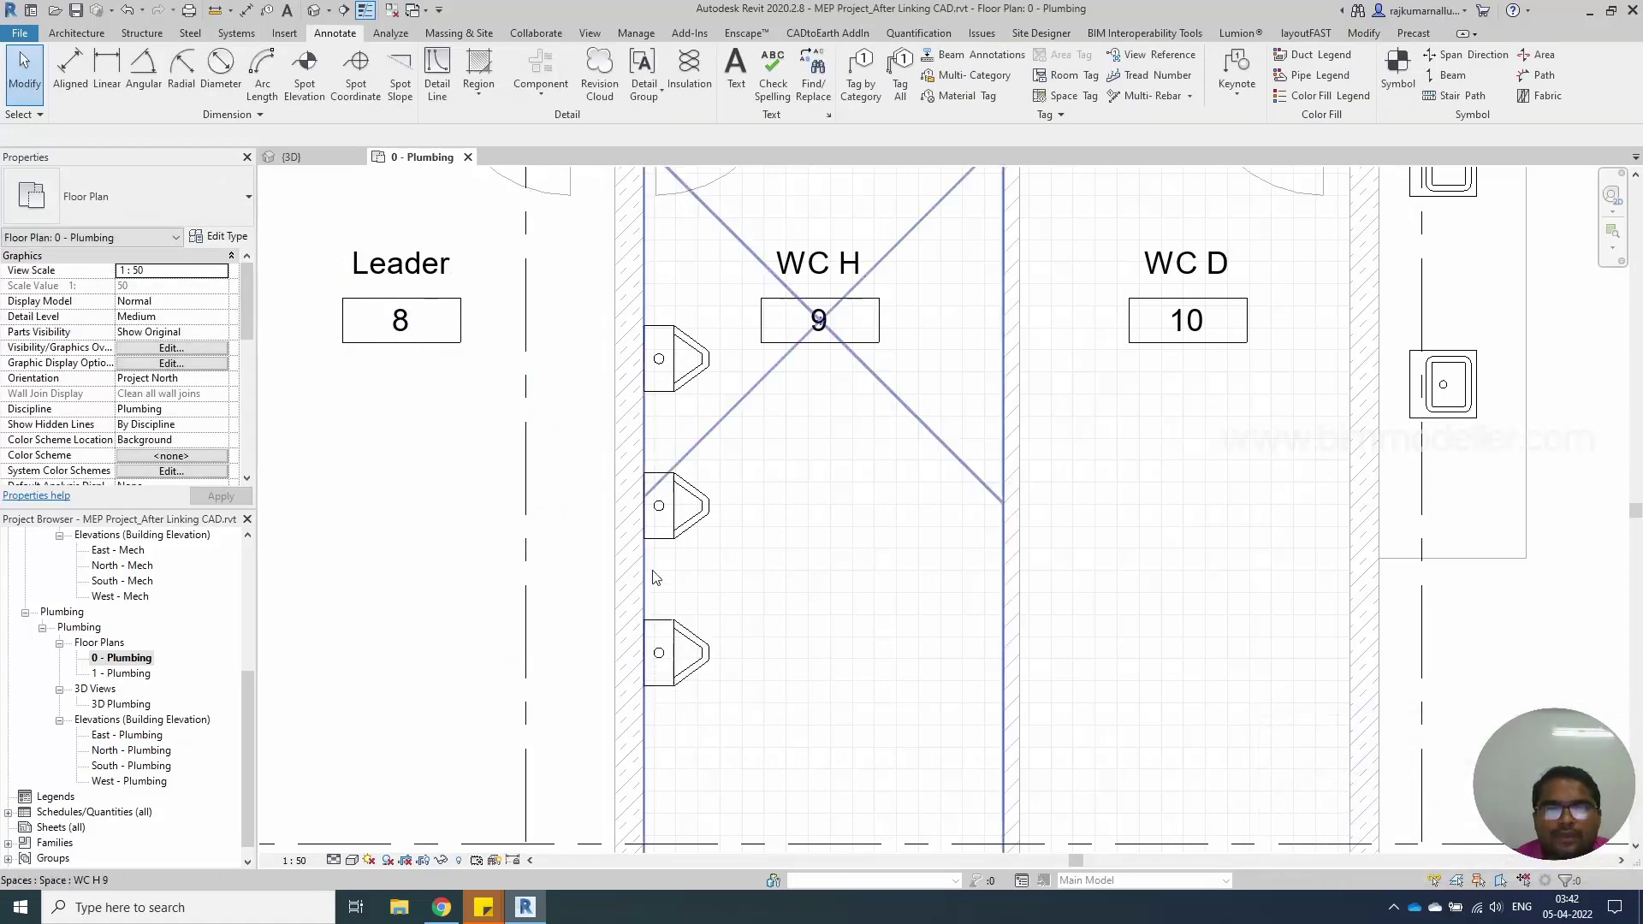
scroll(652, 573, "down", 3)
middle_click_drag(738, 749, 684, 774)
scroll(691, 734, "up", 1)
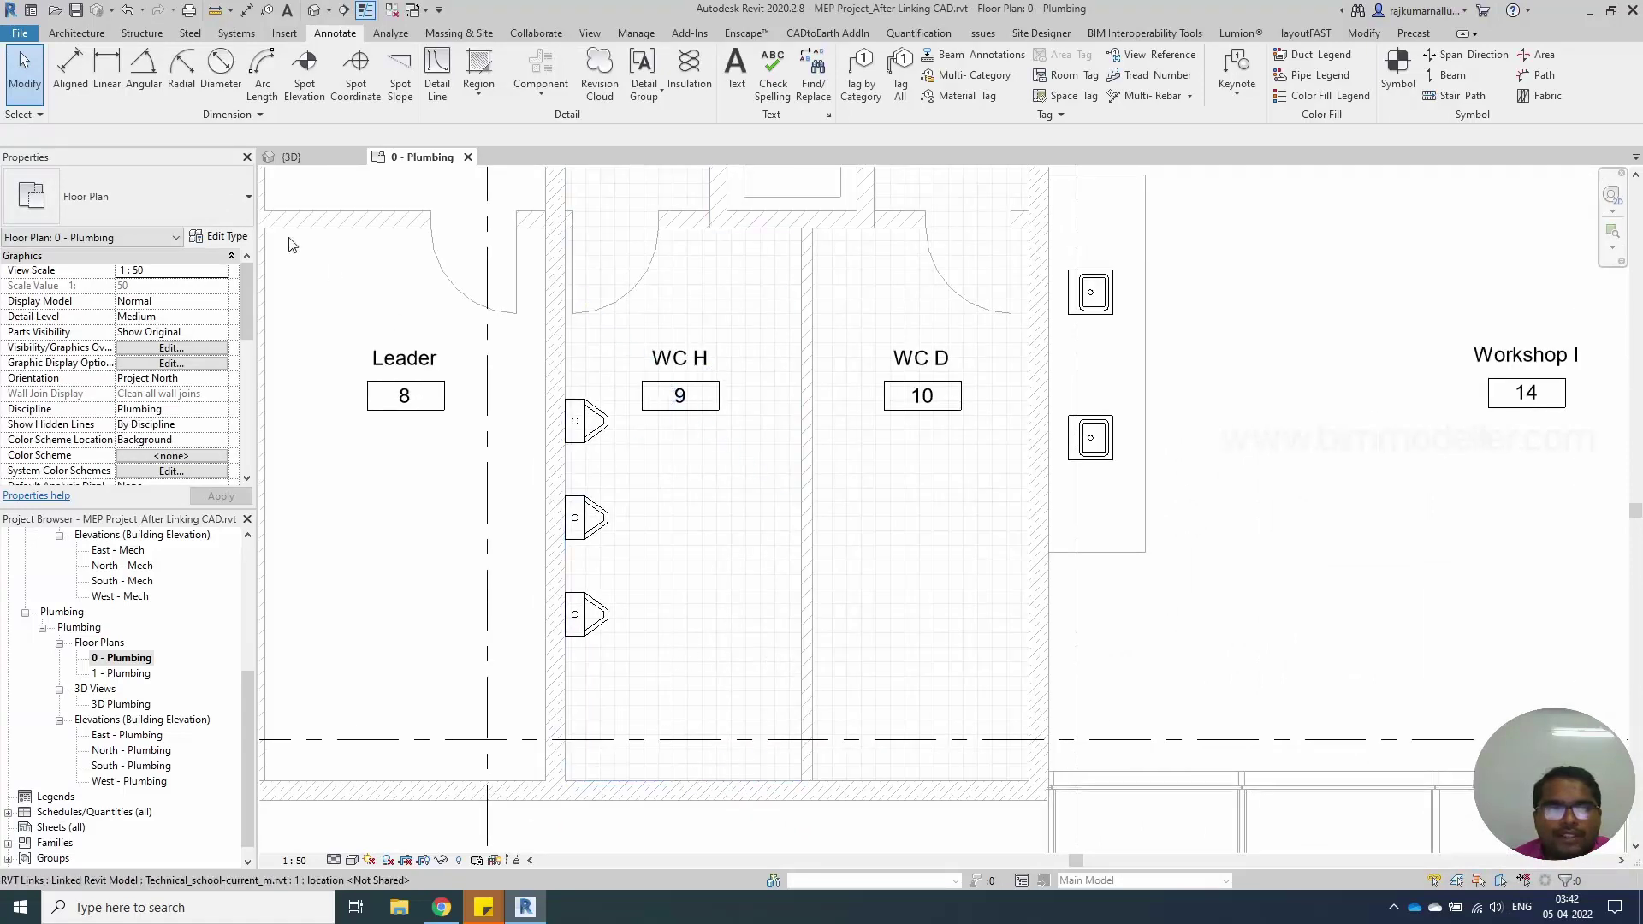
Draw Generic - 90mm Brick partition walls, vertical then horizontal, inside WC H
left_click(70, 32)
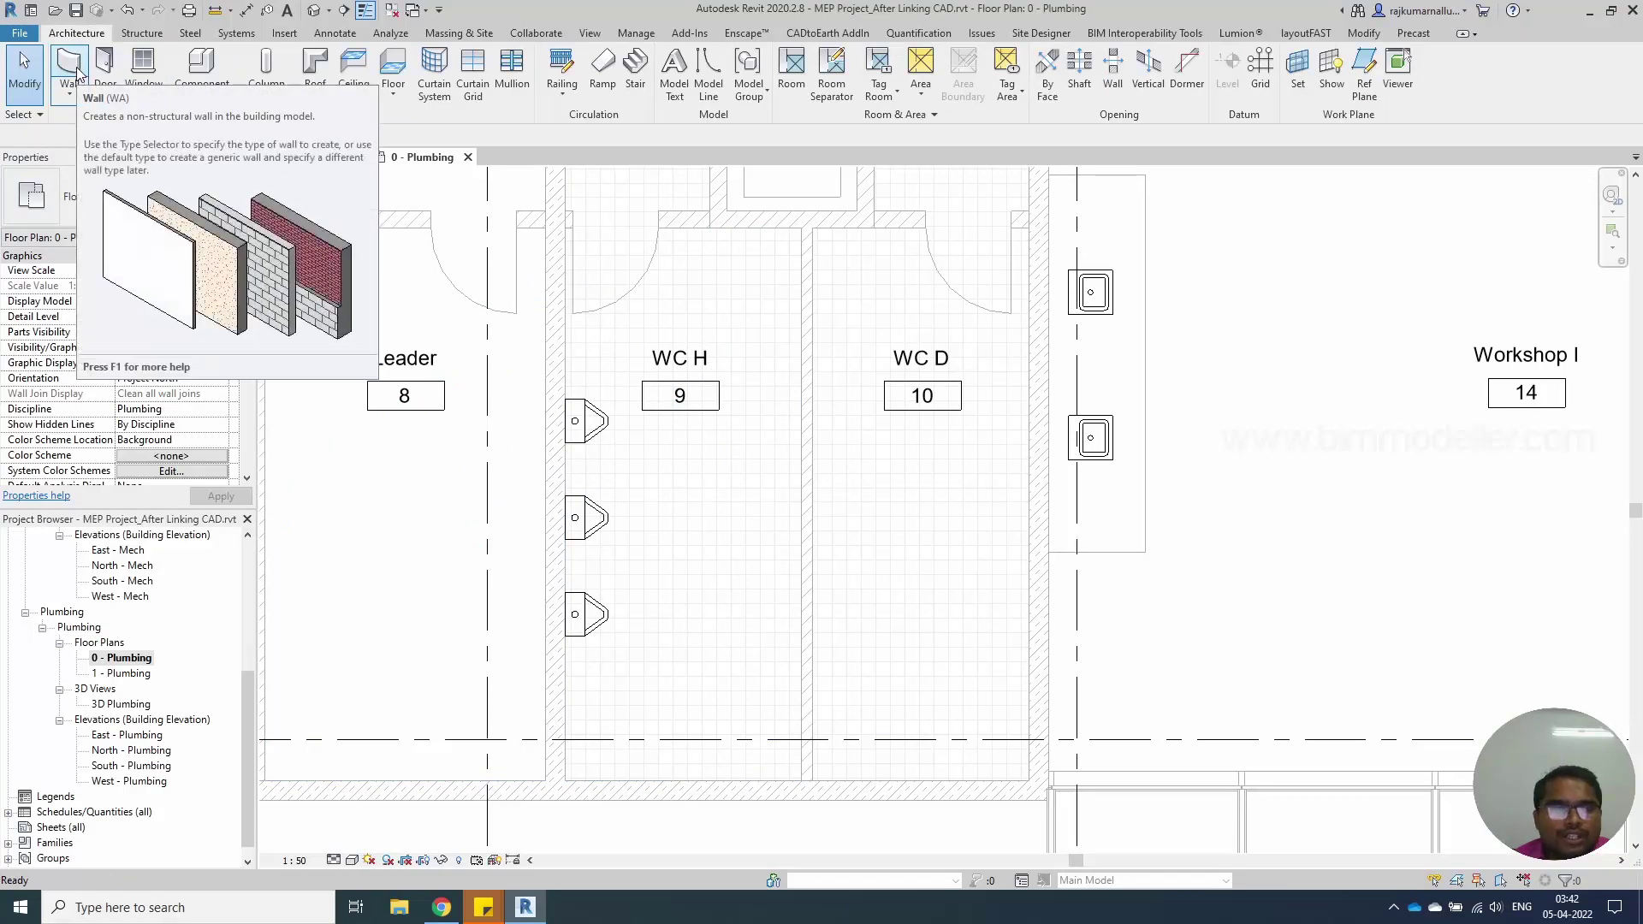
left_click(83, 65)
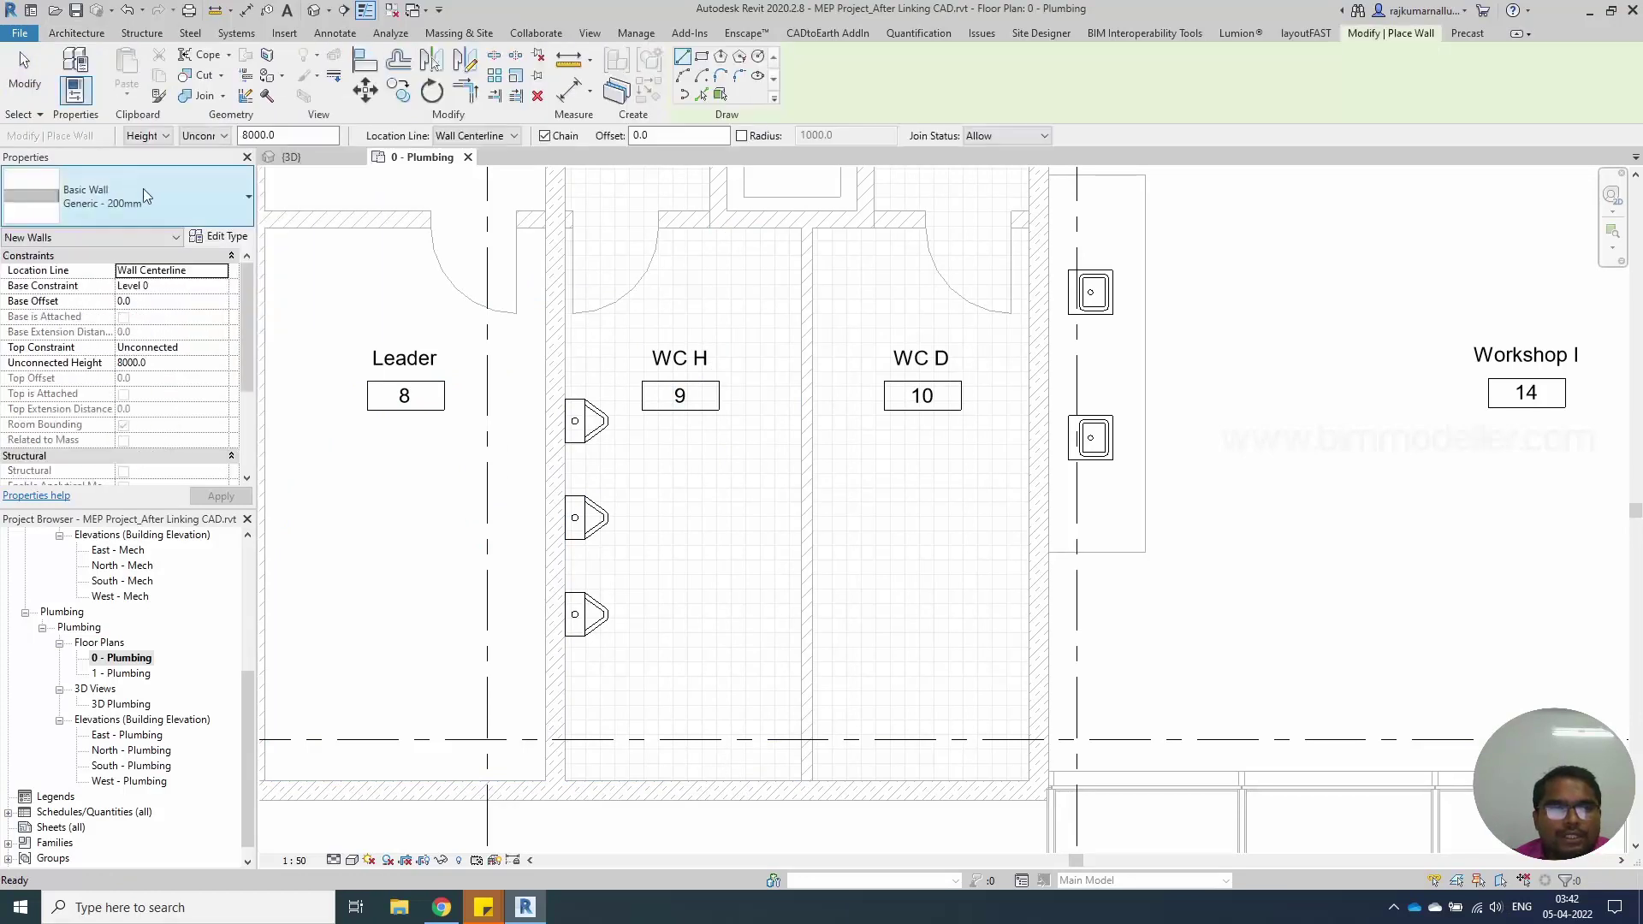
left_click(147, 189)
left_click(148, 191)
left_click(150, 196)
left_click(77, 320)
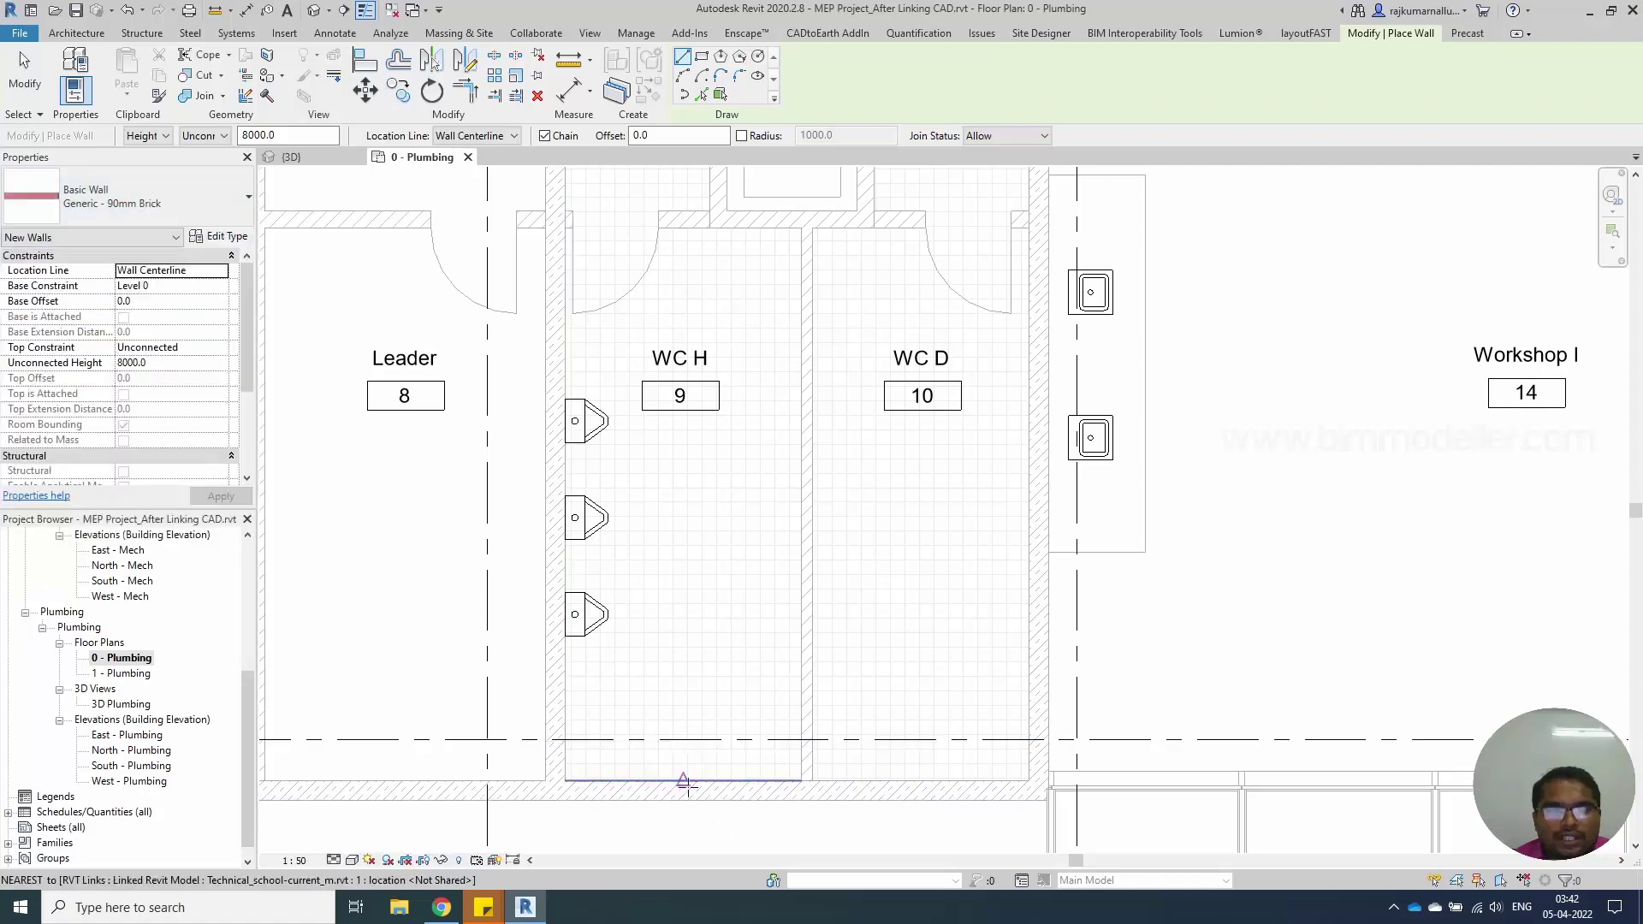
left_click(645, 779)
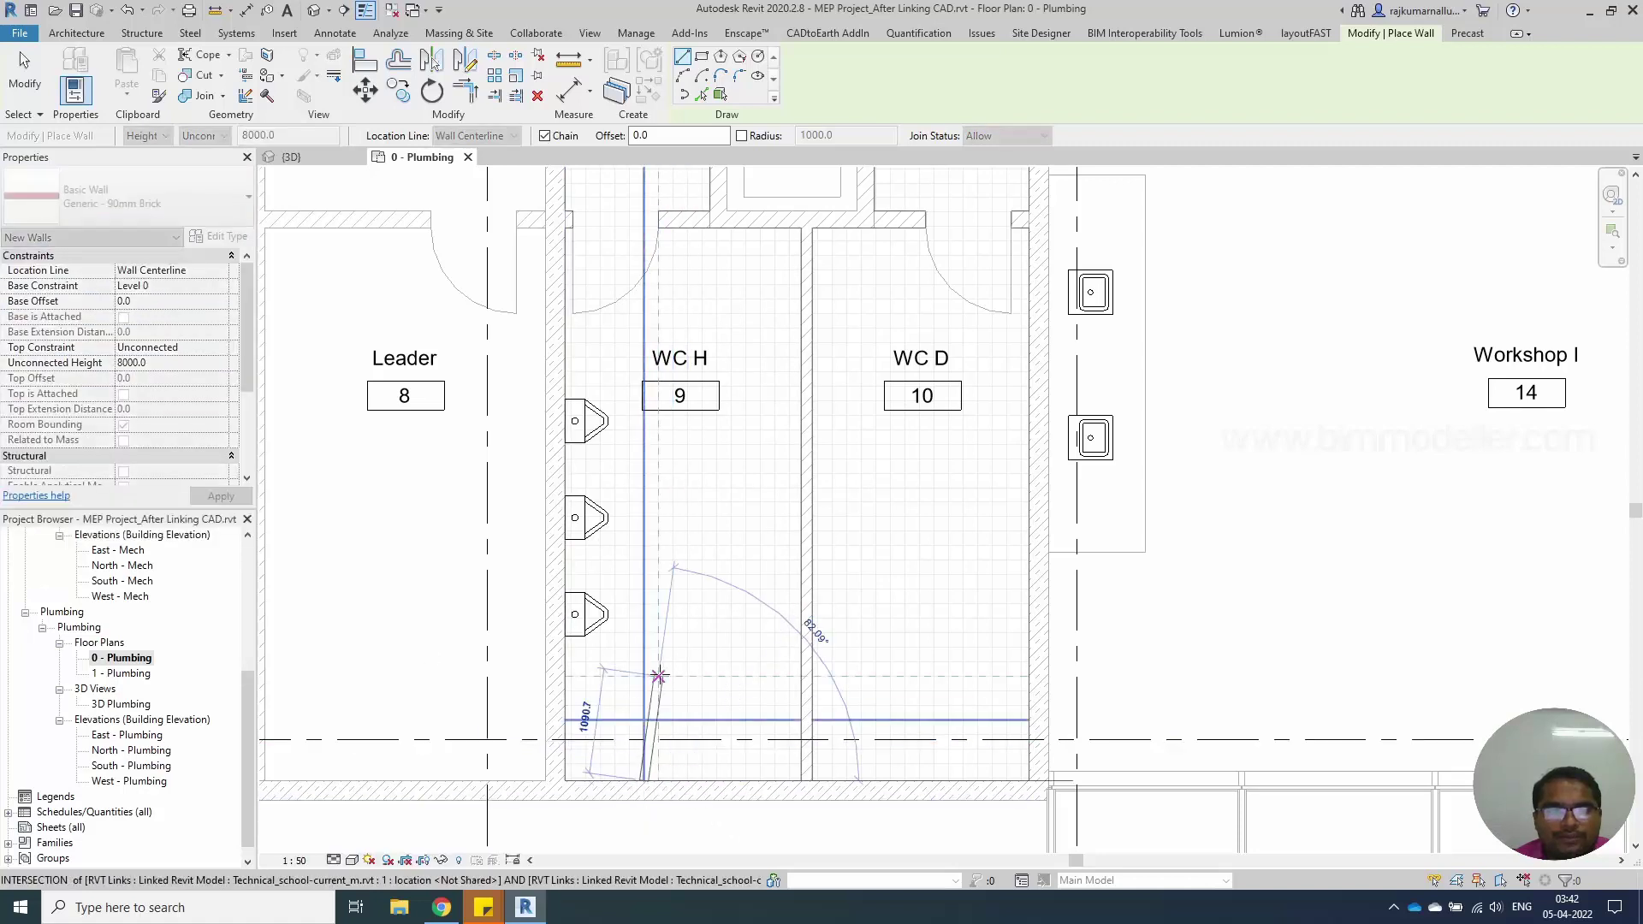
left_click(643, 648)
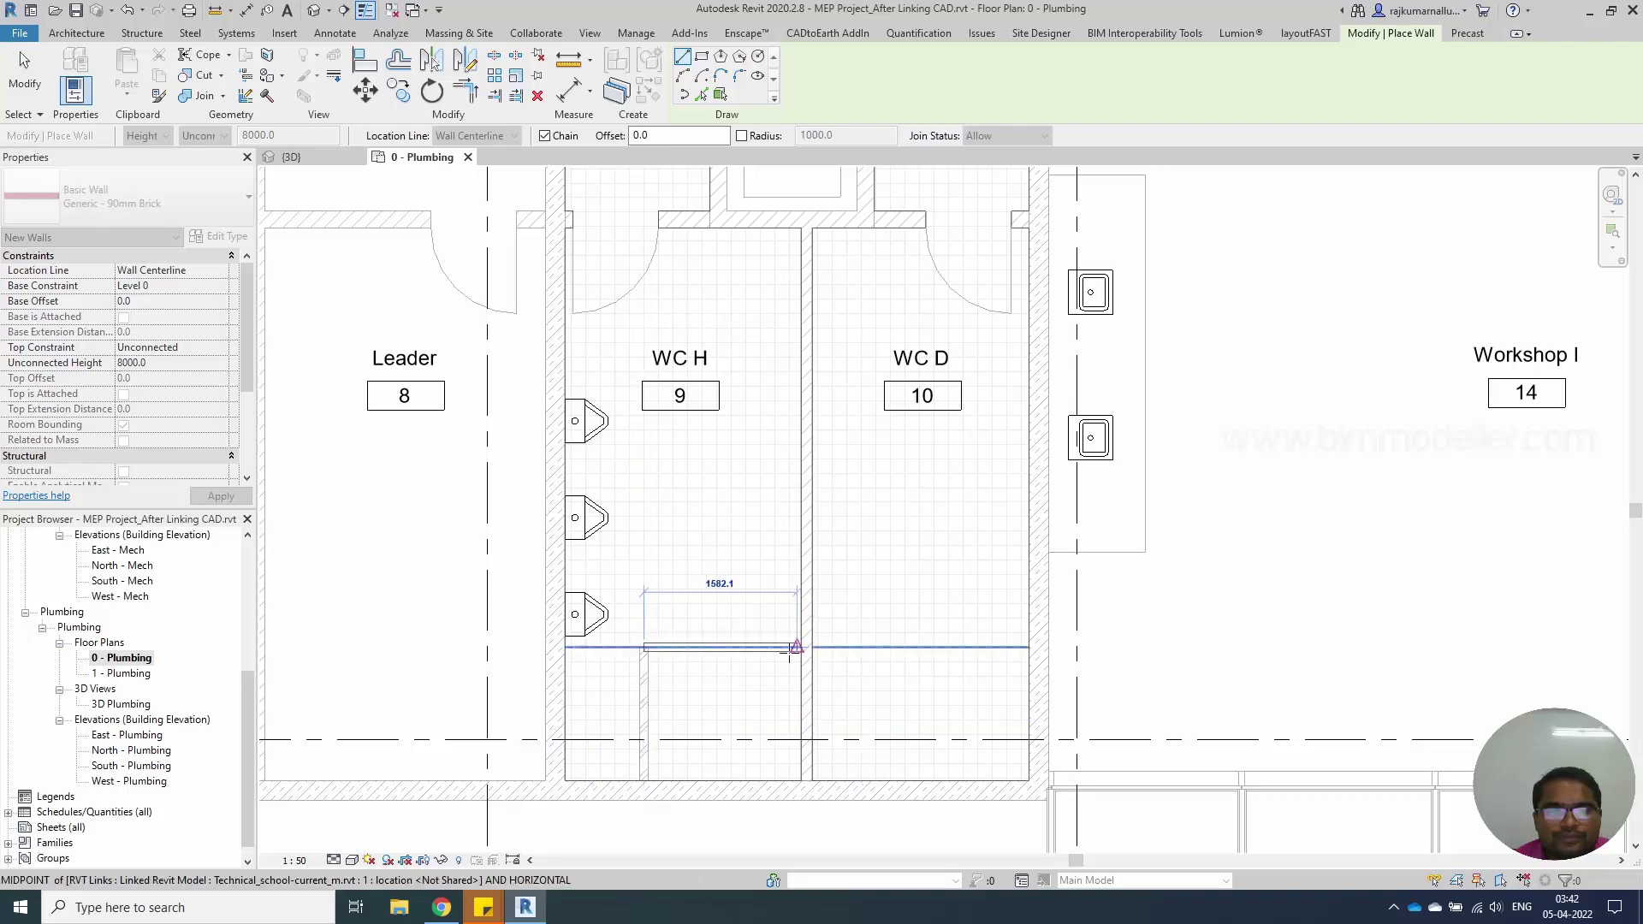
left_click(794, 648)
key("Escape")
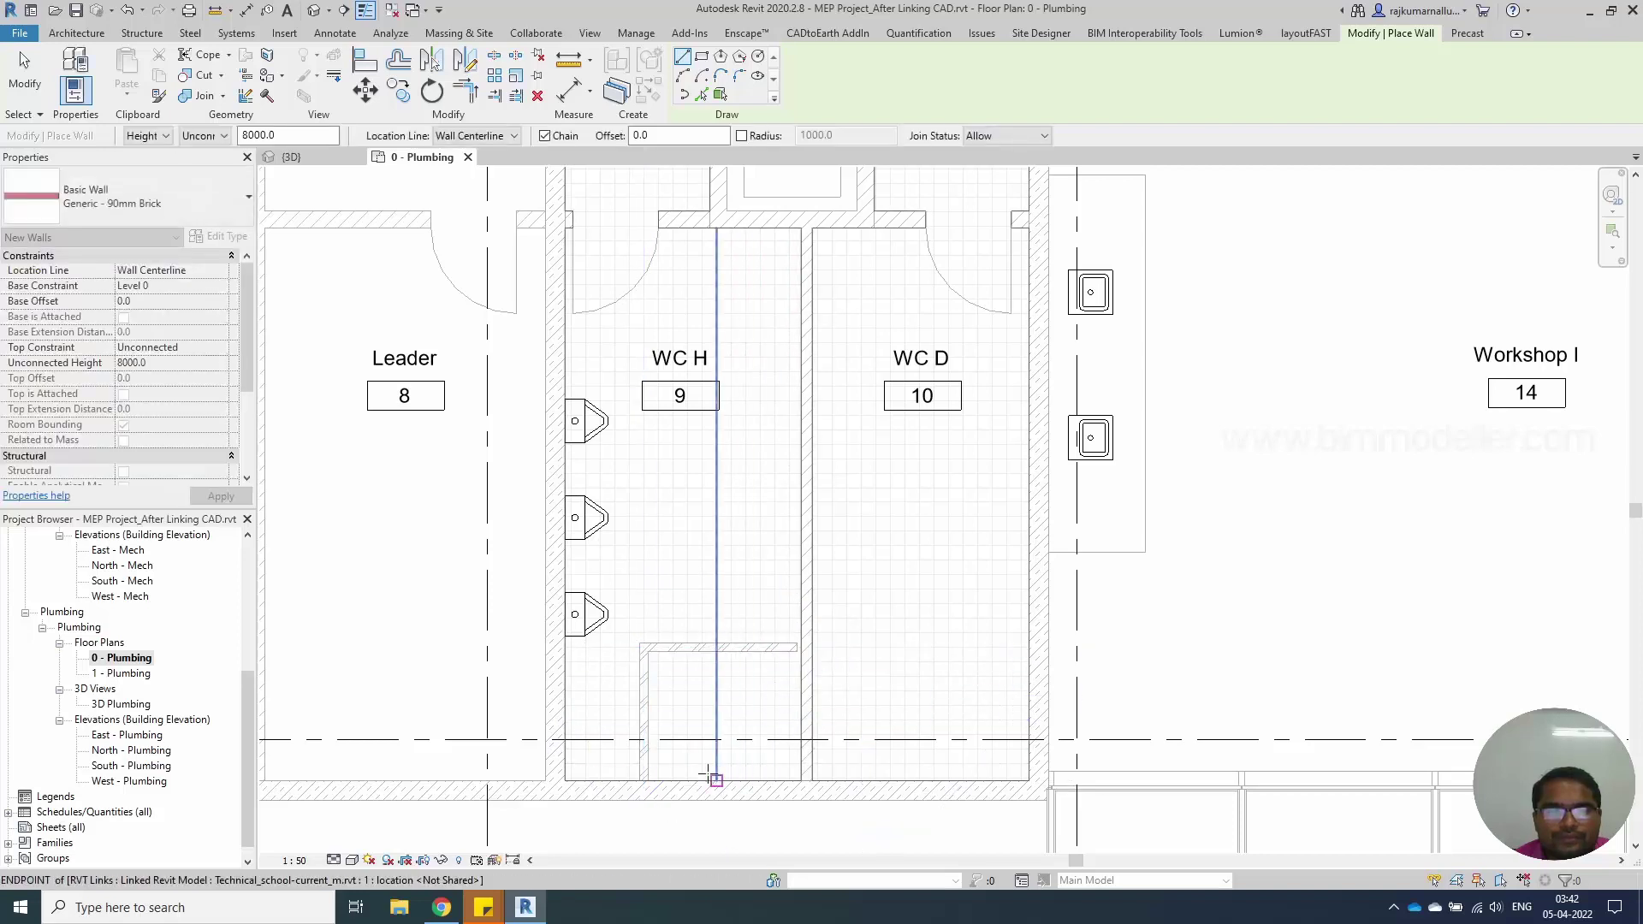
Draw another partition wall to the midpoint and drag it up below the lowest urinal
scroll(648, 765, "up", 2)
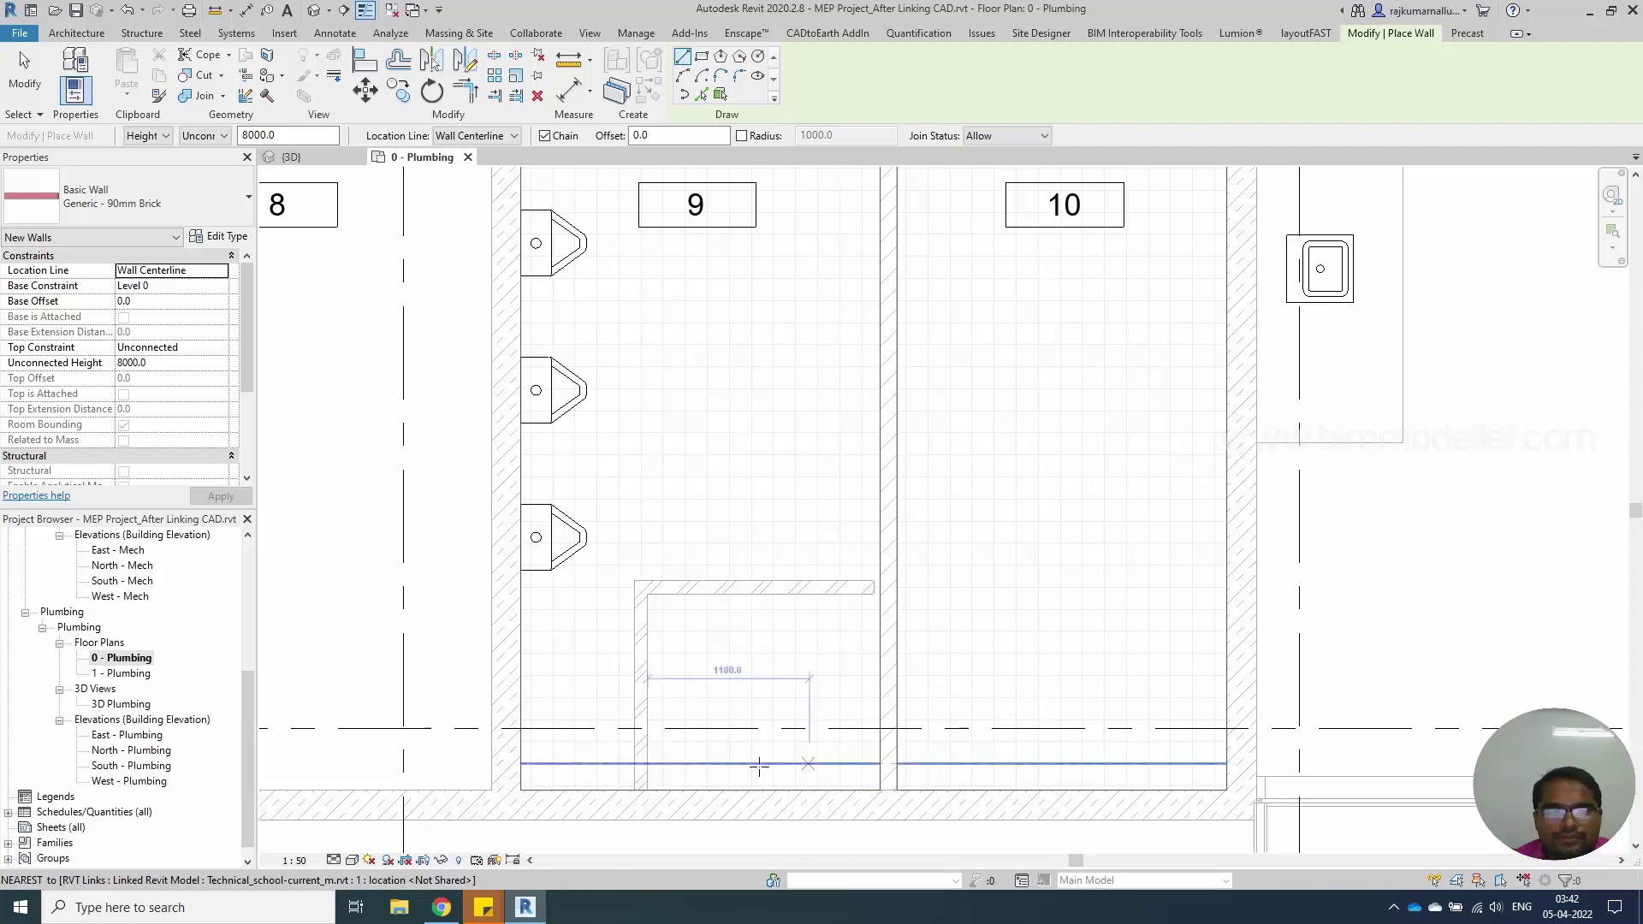
left_click(642, 741)
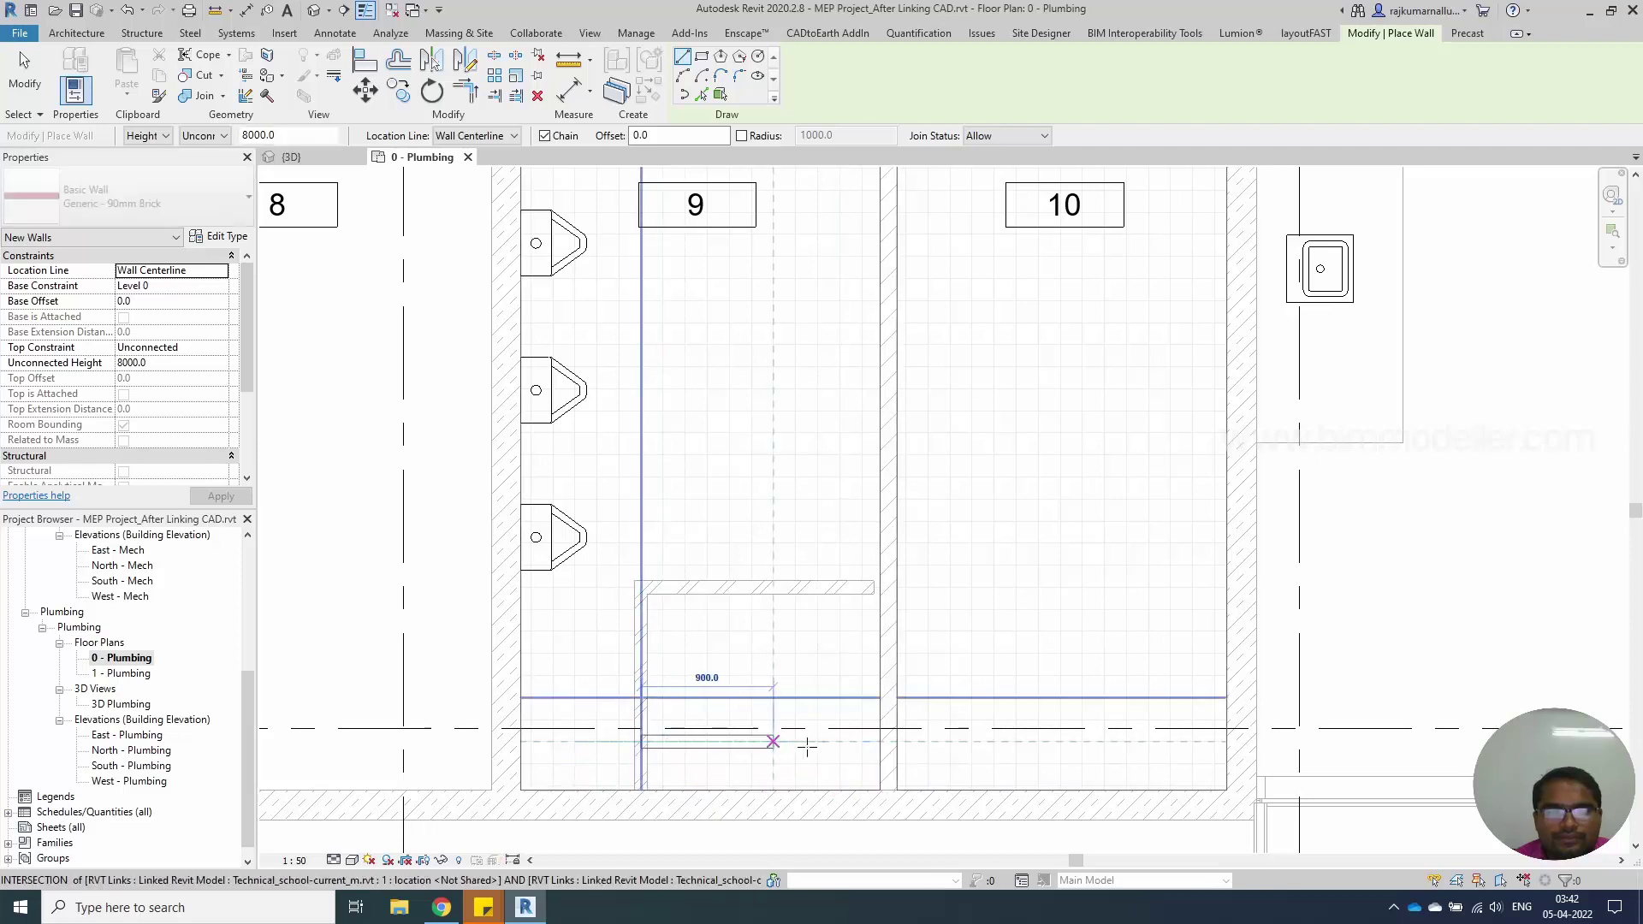
left_click(874, 741)
key("Escape")
key("Escape")
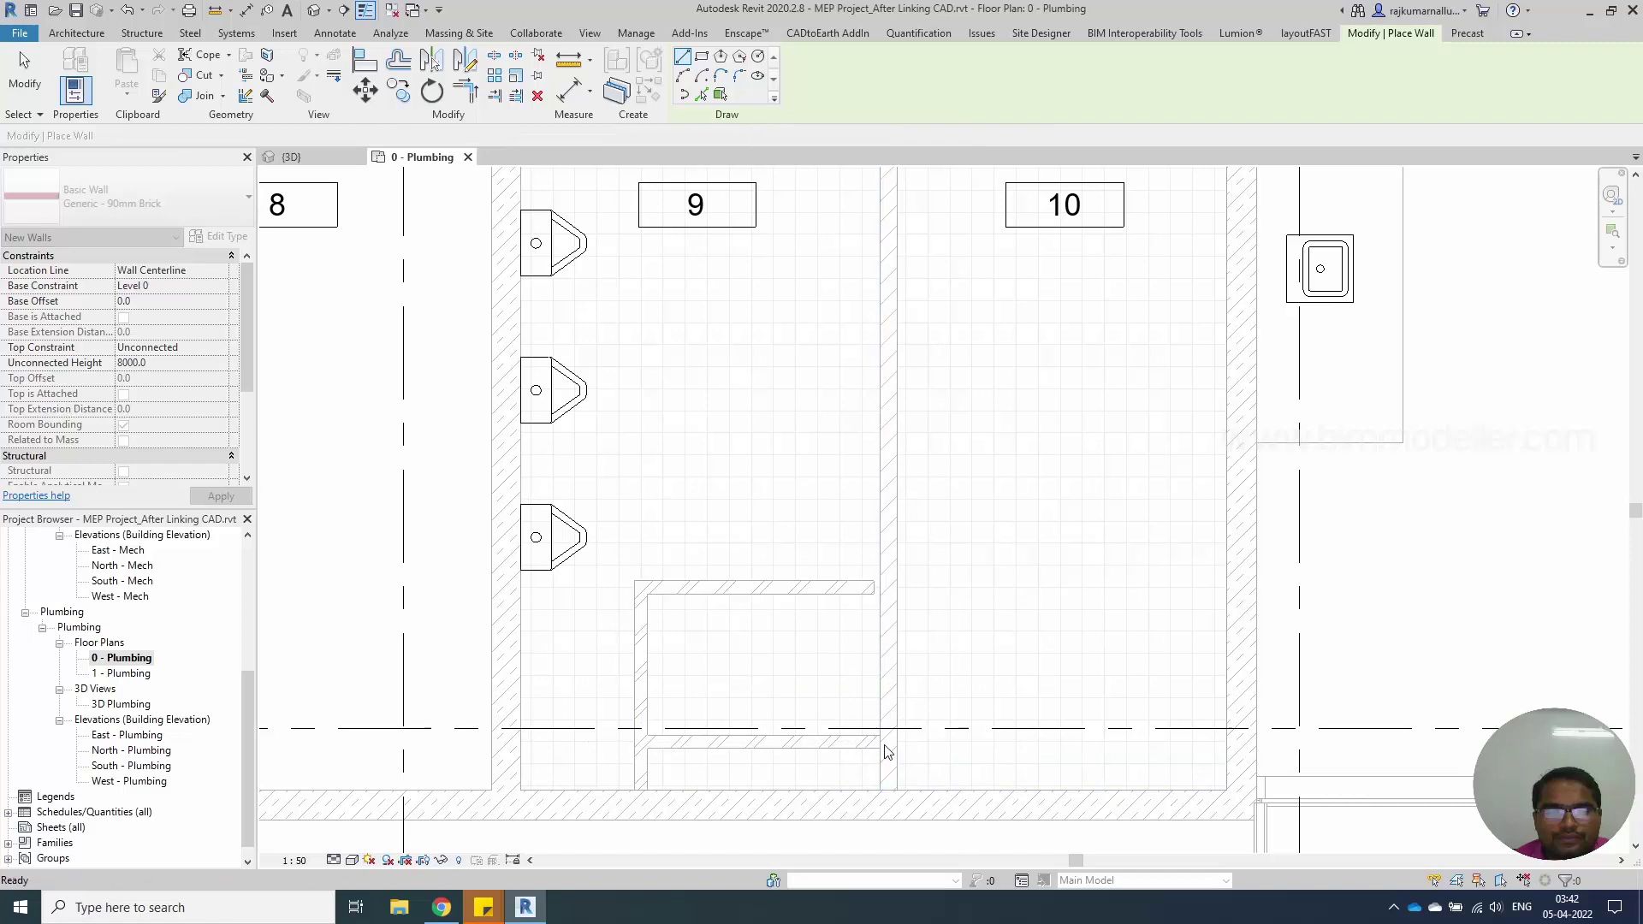
left_click(661, 602)
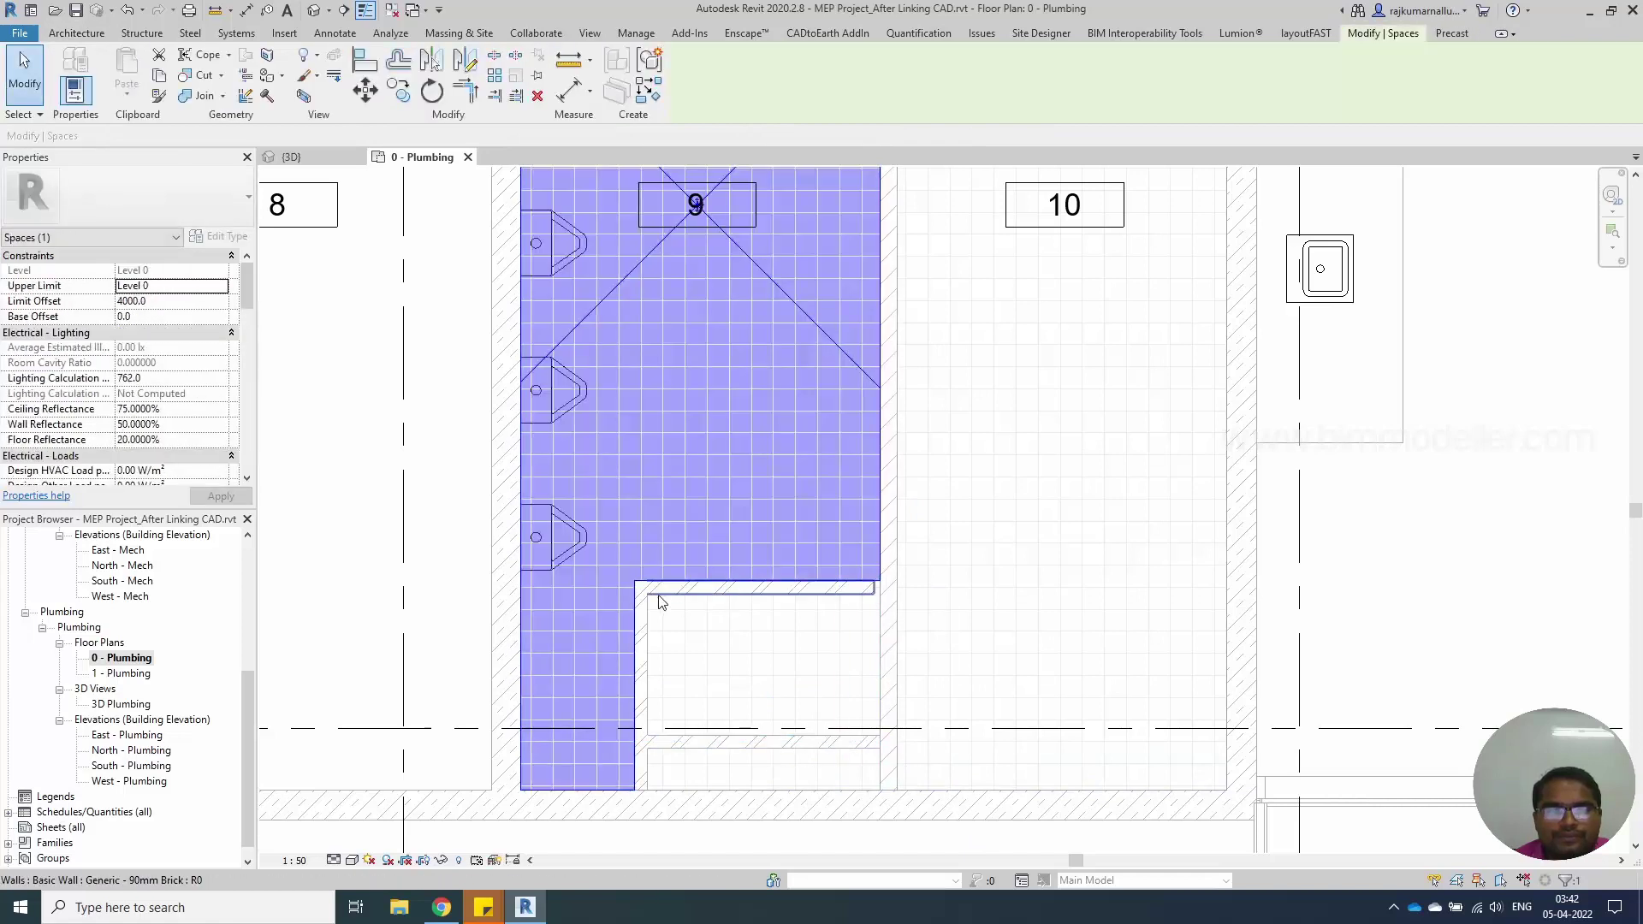
key("Escape")
scroll(689, 623, "down", 2)
left_click(741, 590)
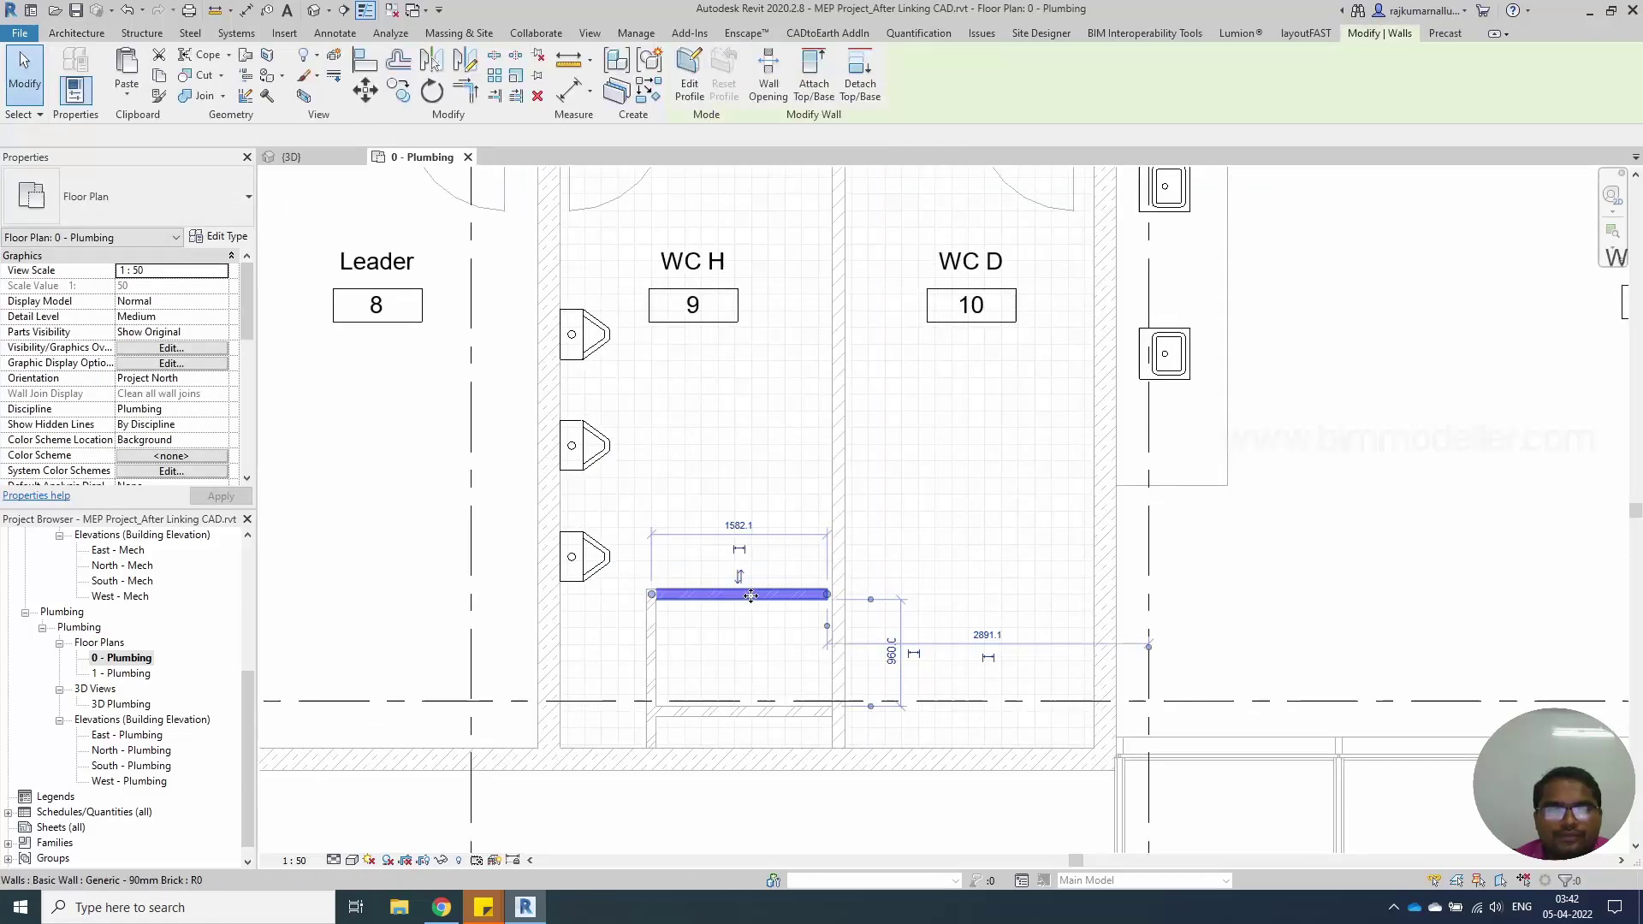
left_click_drag(741, 591, 768, 516)
Select all three WC H urinals and pick a new host wall for them
left_click(599, 566)
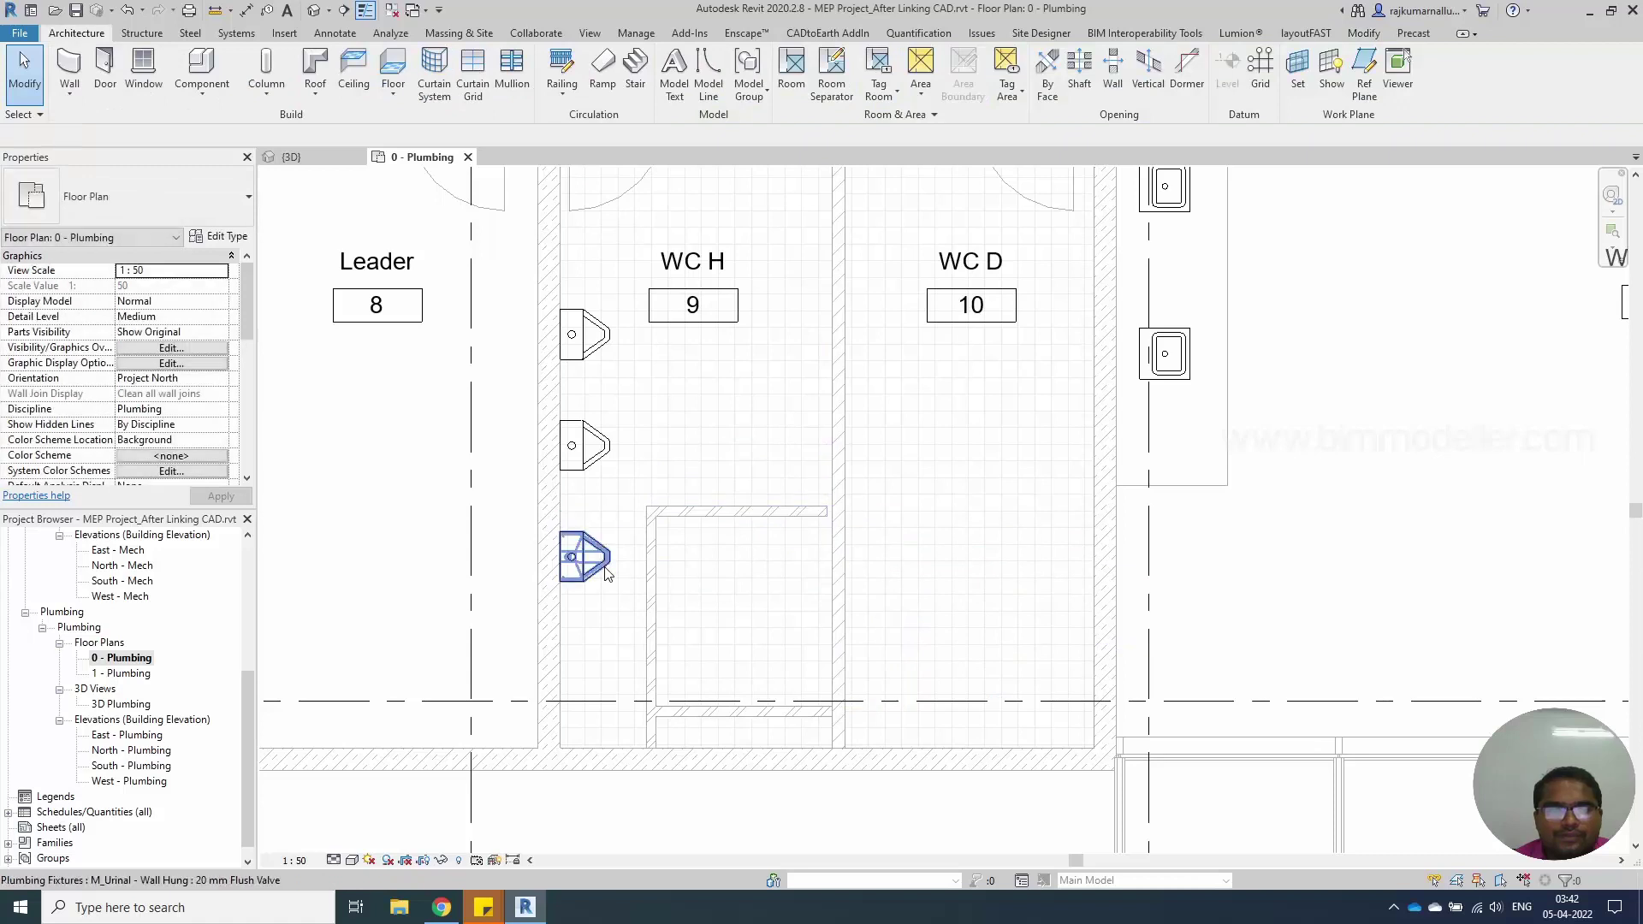
left_click(625, 414, "ctrl")
middle_click_drag(602, 317, 678, 445)
left_click(676, 450, "ctrl")
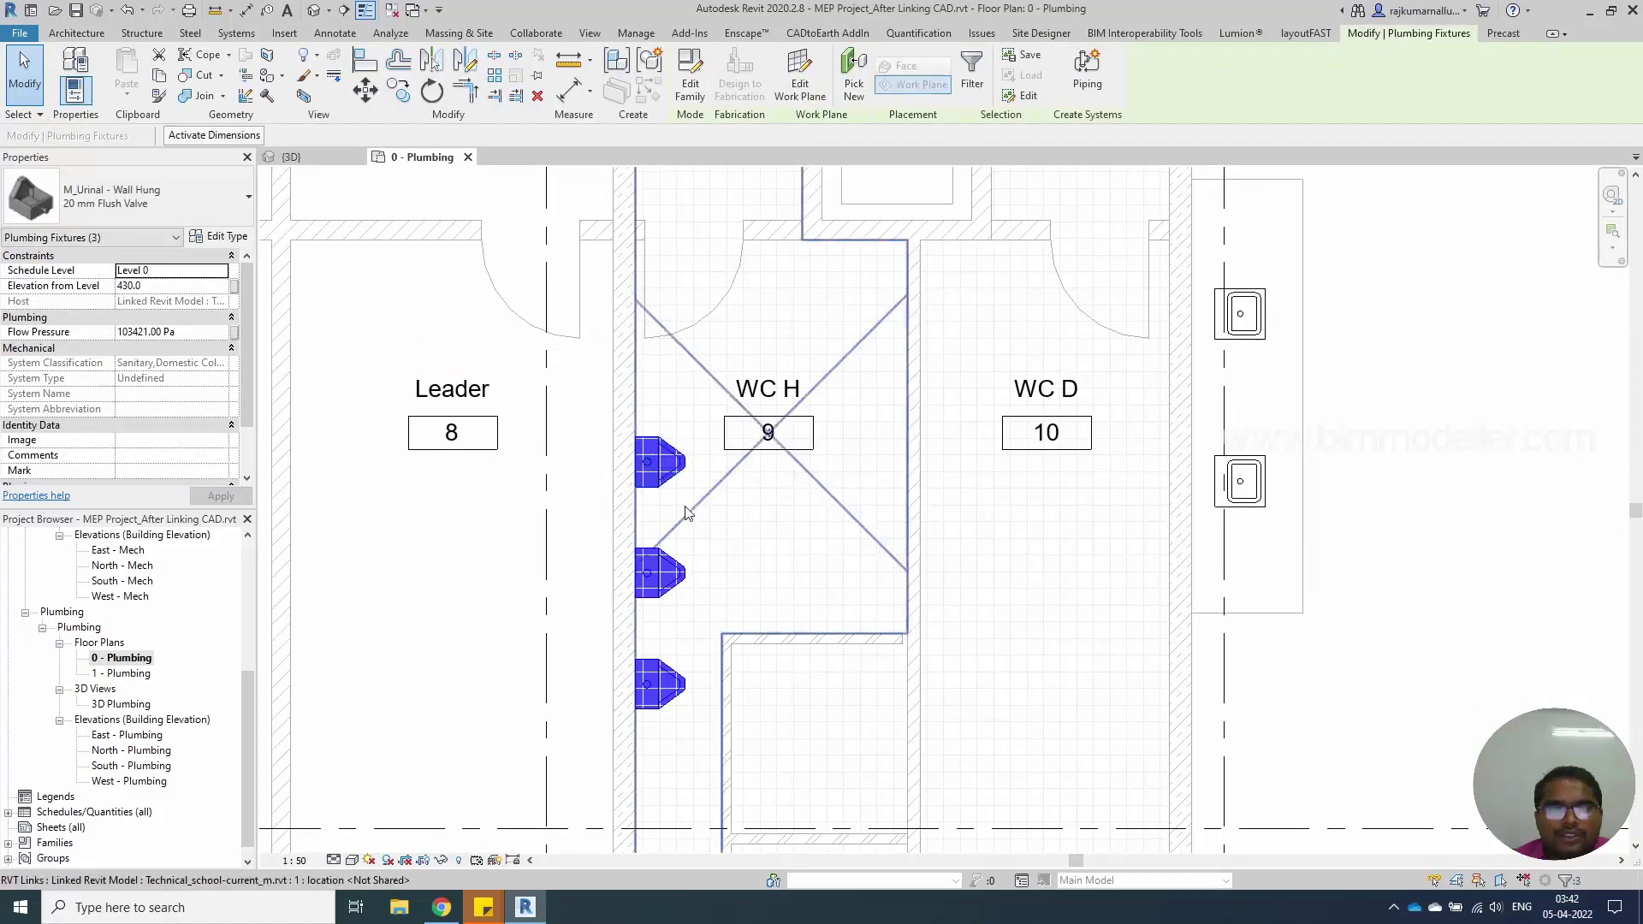
left_click(853, 85)
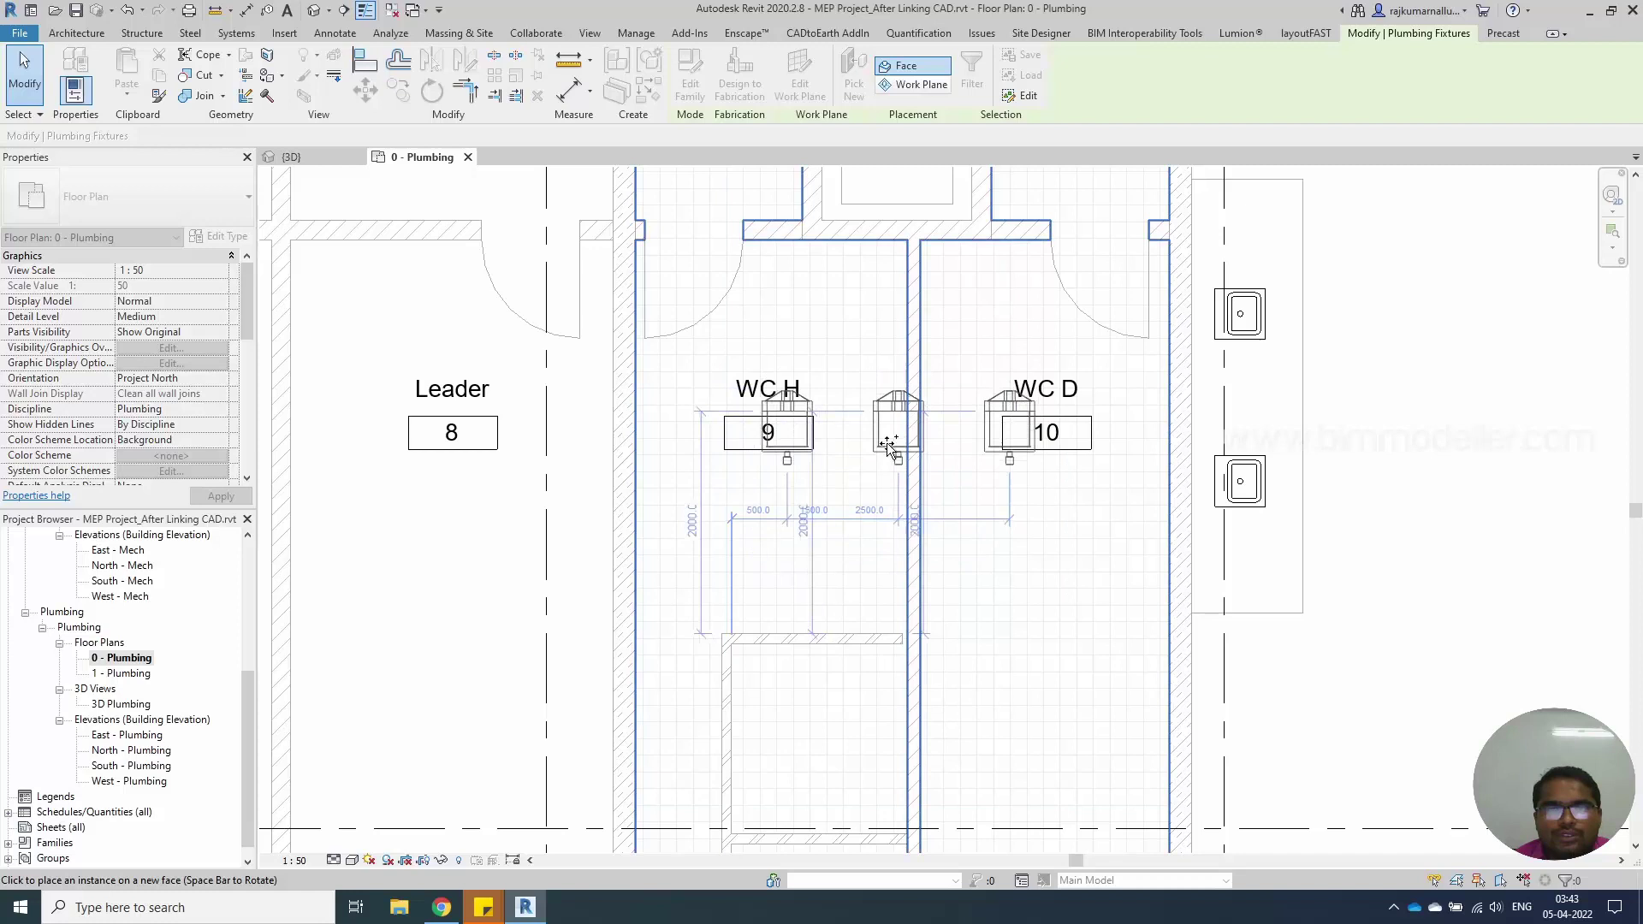
left_click(655, 462)
Rehost the urinals one at a time onto WC H's right wall, shared with WC D
left_click(667, 475)
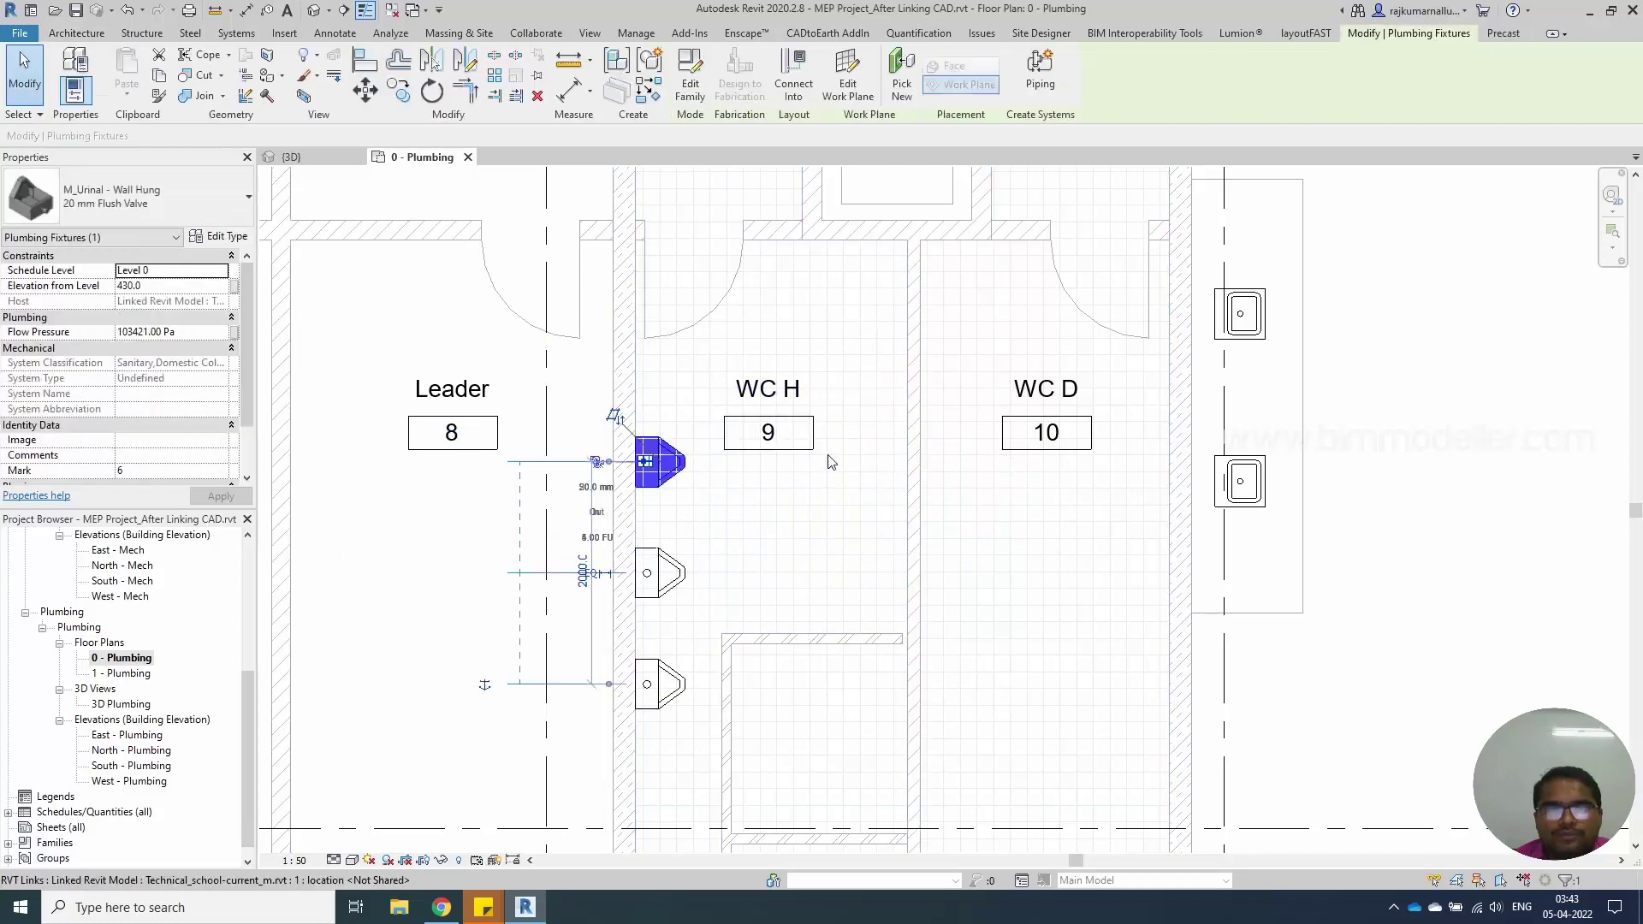
left_click(904, 84)
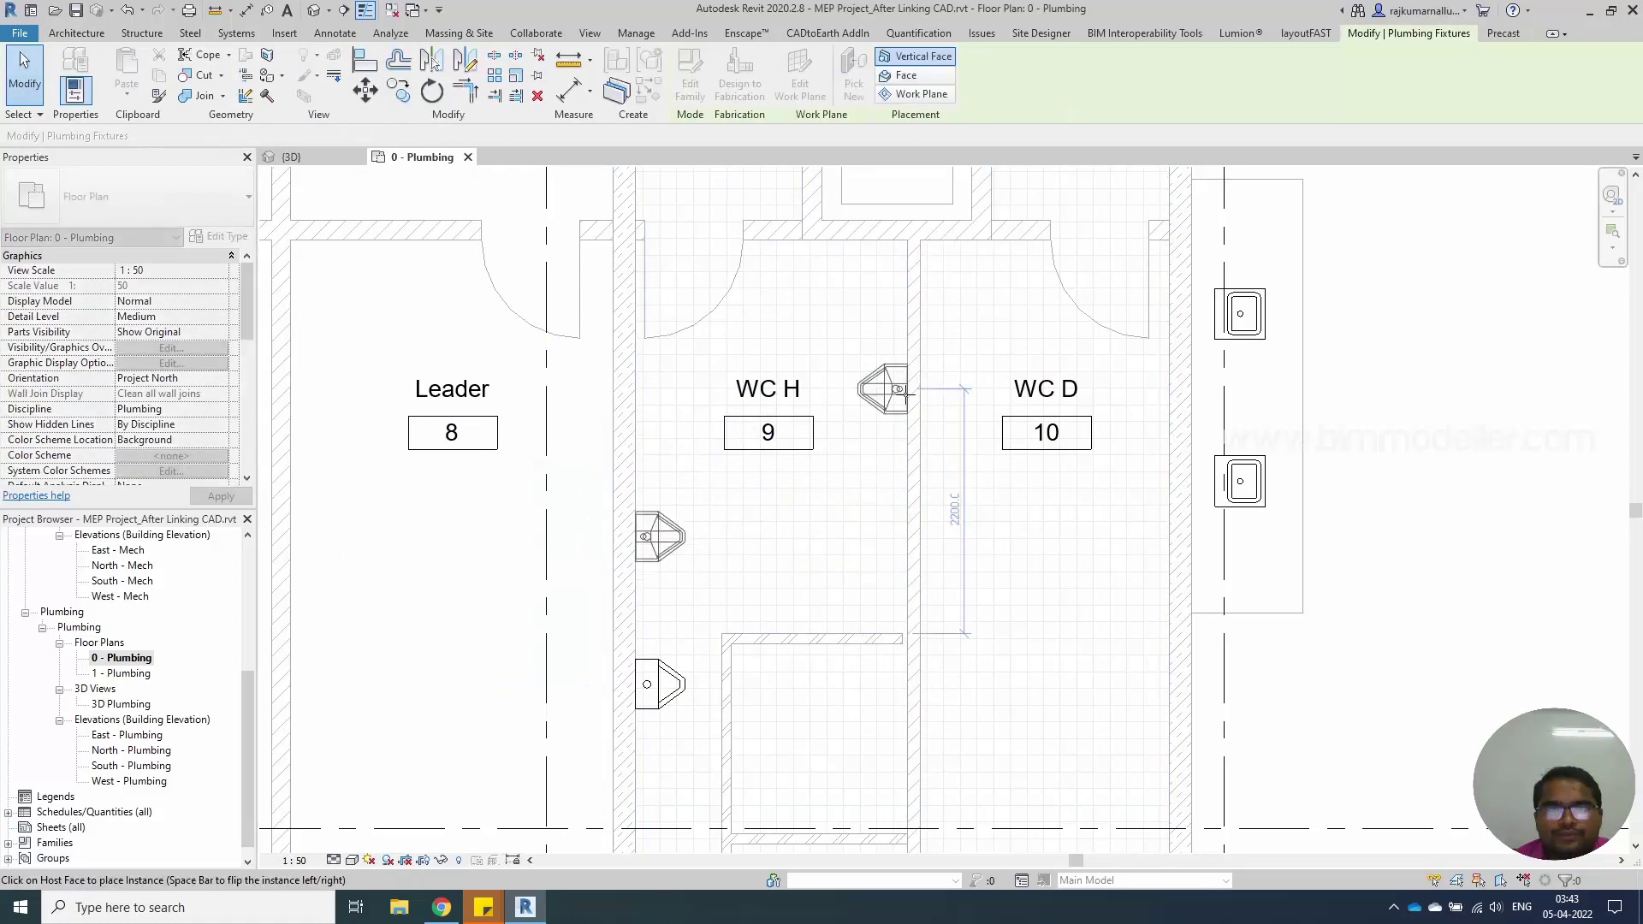
left_click(907, 391)
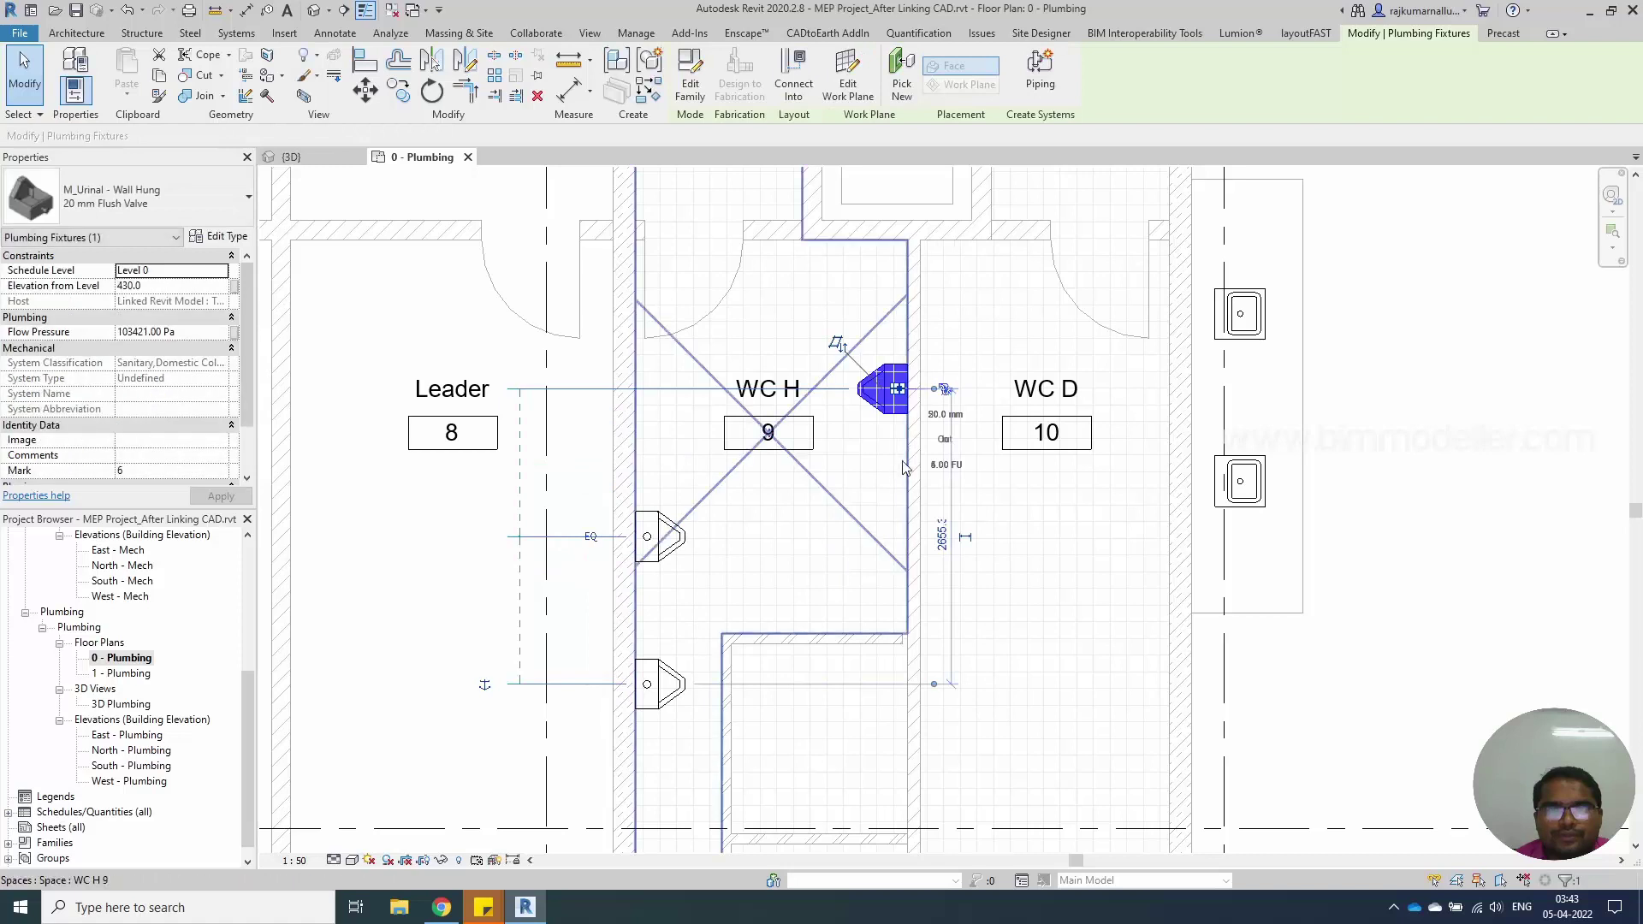
left_click(680, 550)
left_click(902, 84)
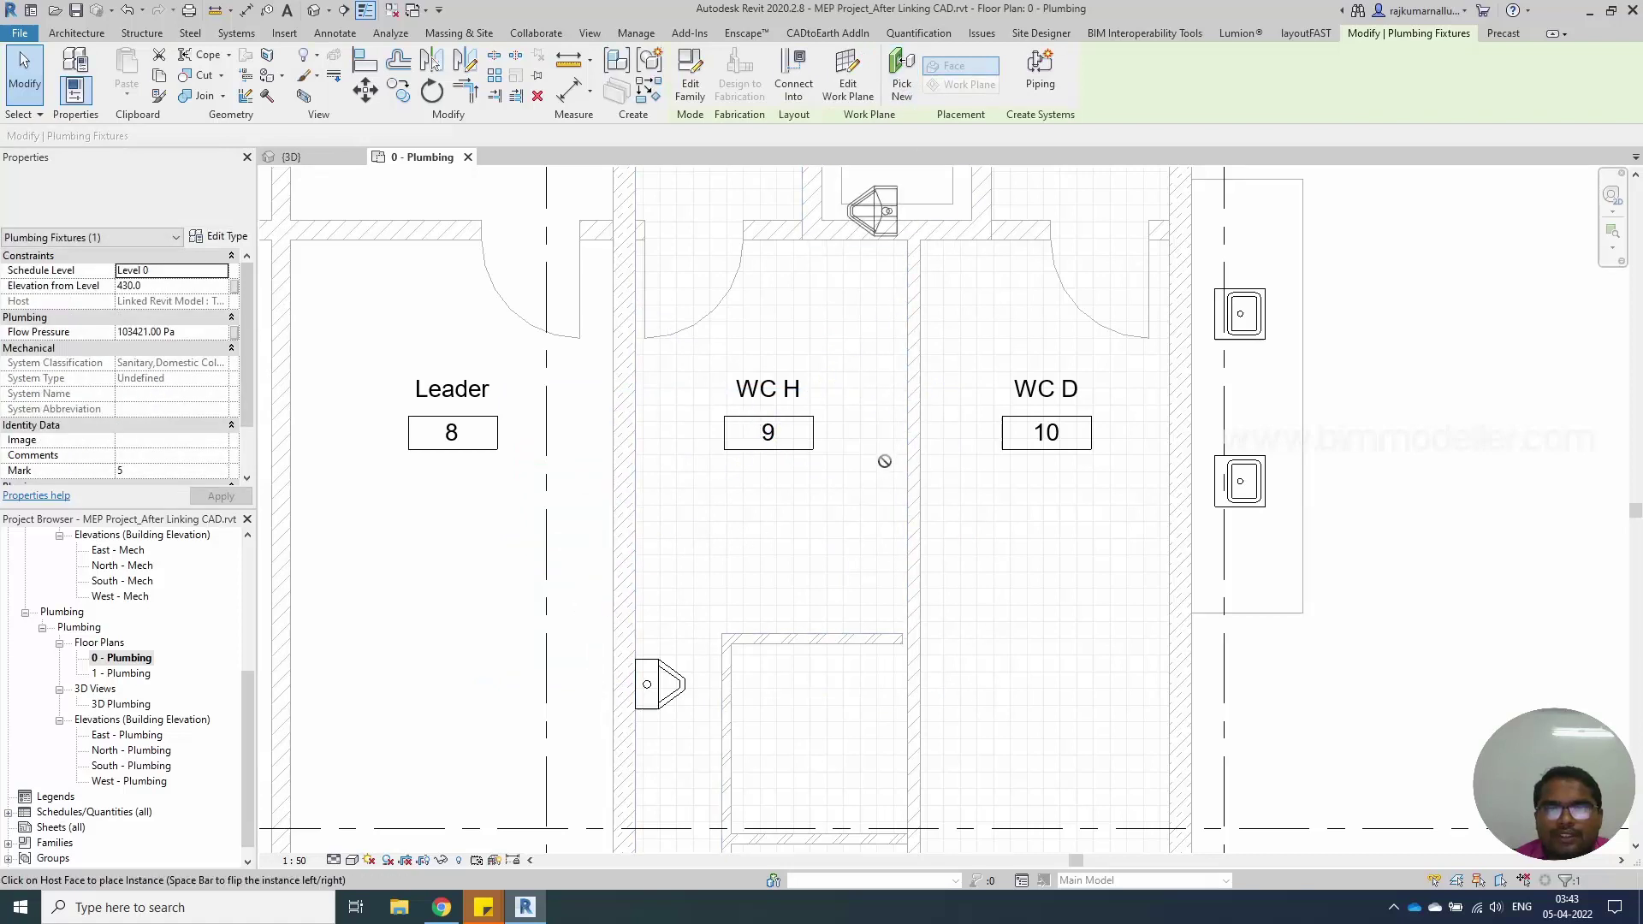
left_click(641, 536)
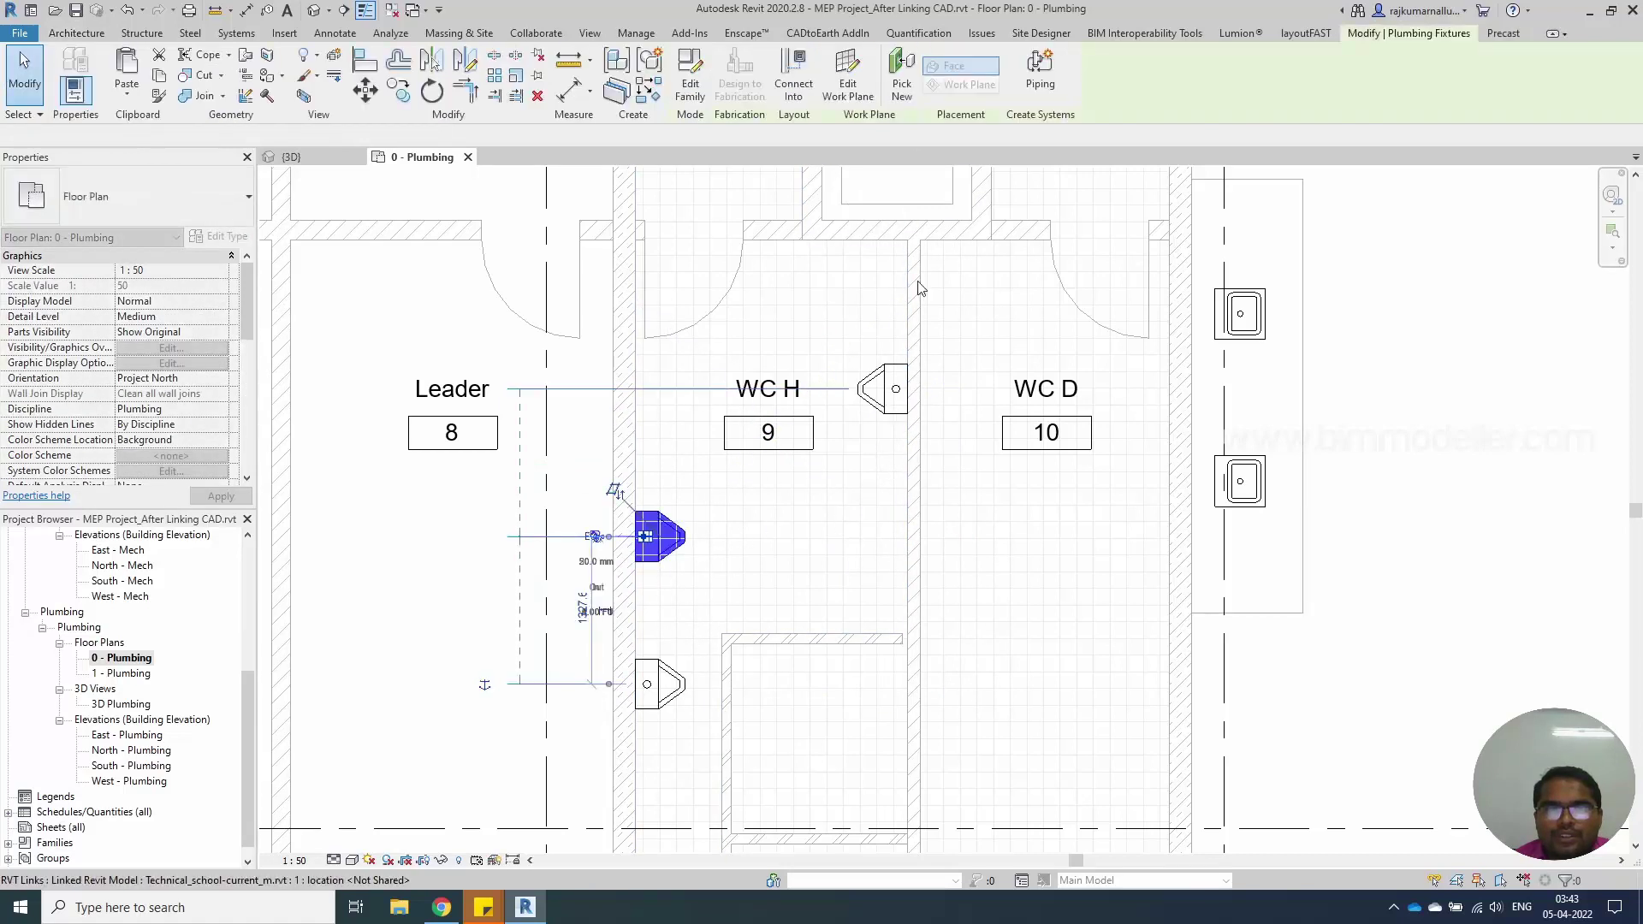
left_click(901, 83)
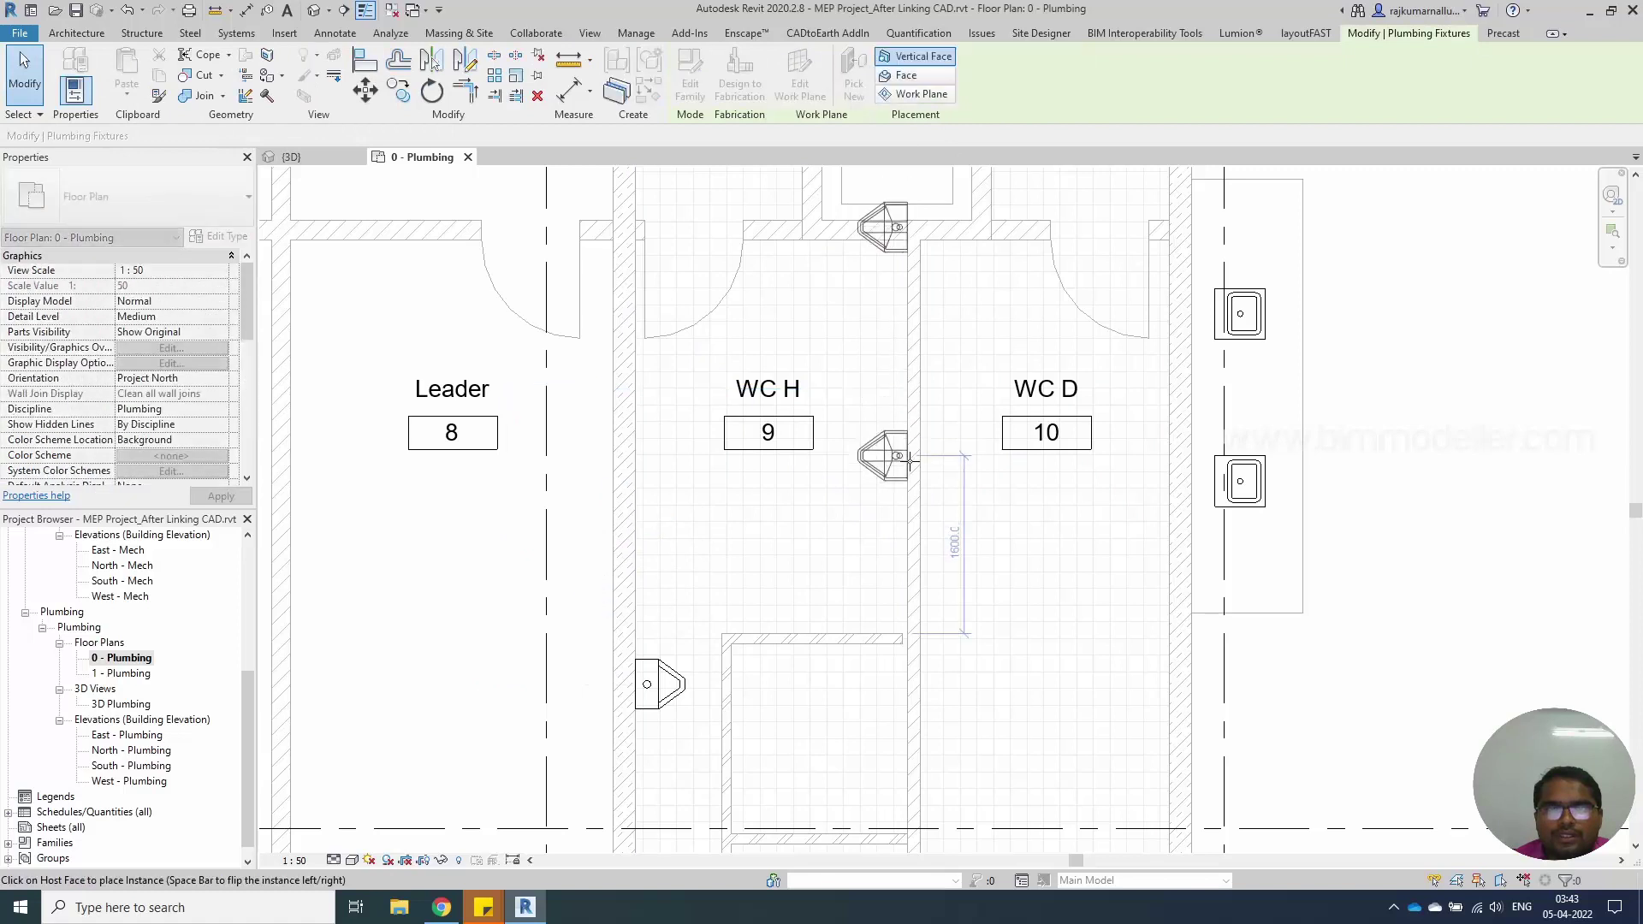
Rehost the remaining urinals onto the WC H / WC D wall
left_click(911, 533)
left_click(657, 684)
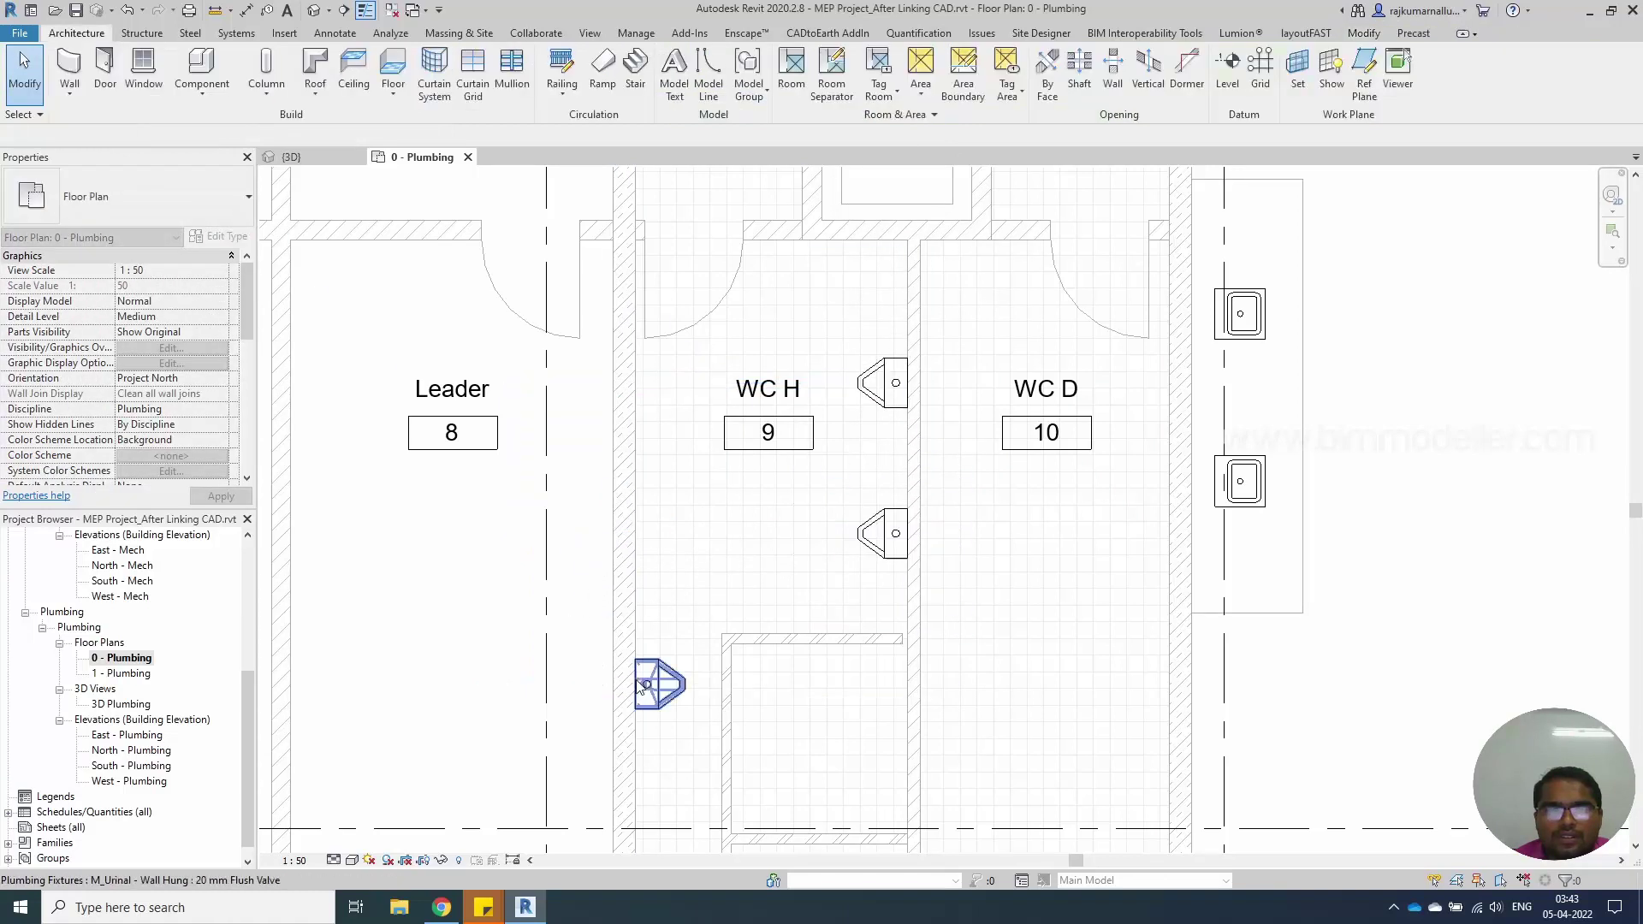
left_click(980, 208)
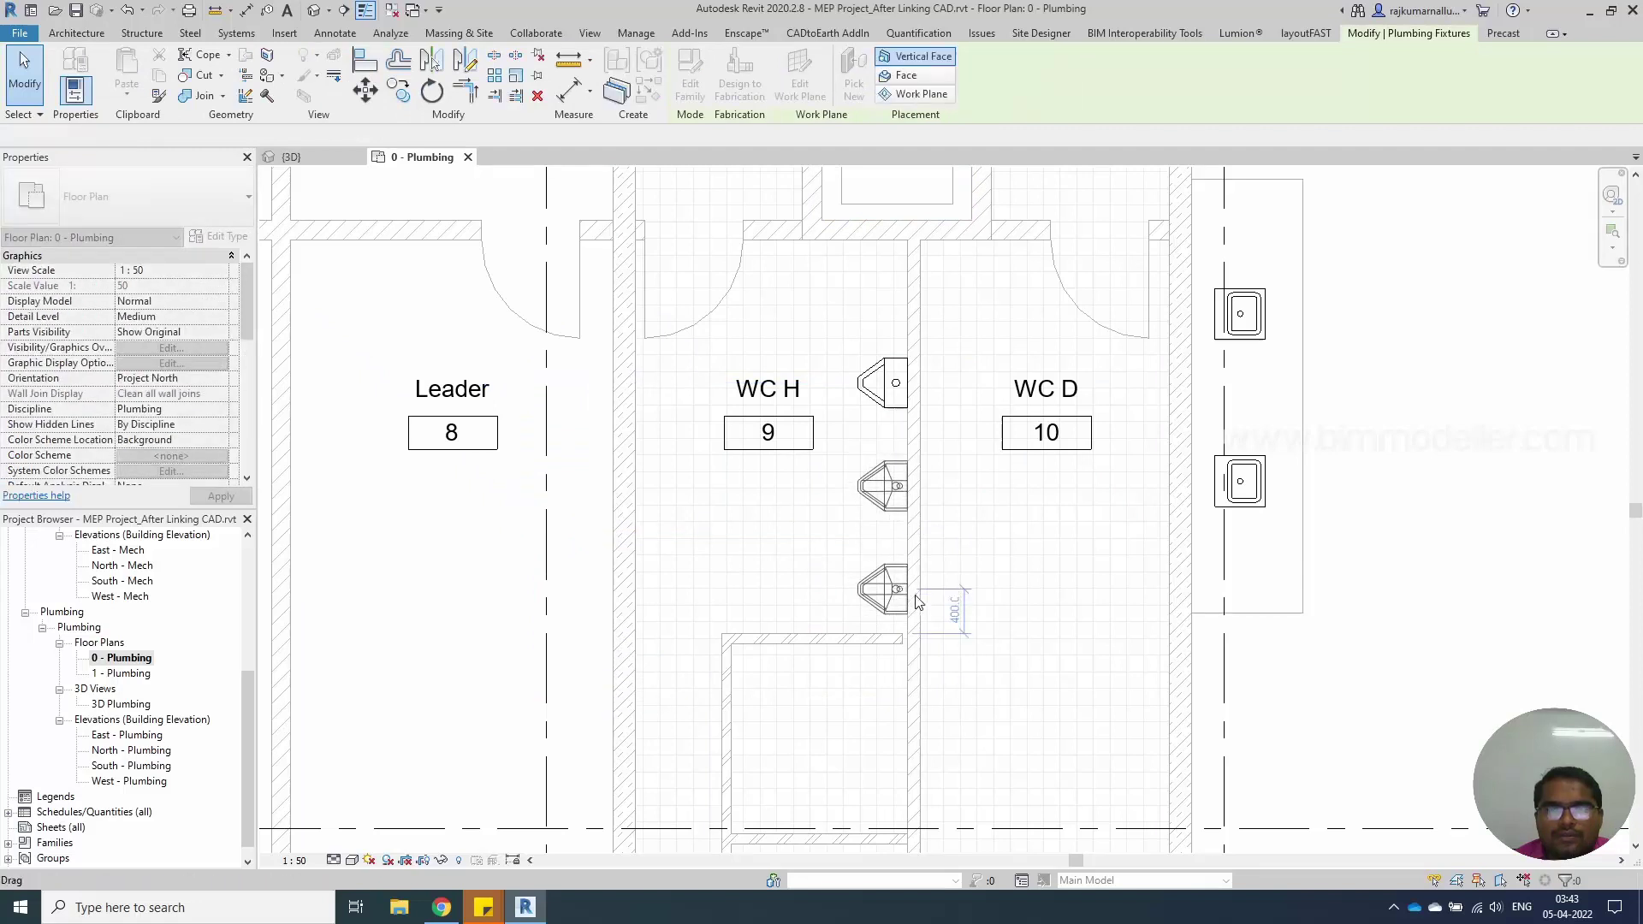
left_click(917, 601)
key("Escape")
key("Escape")
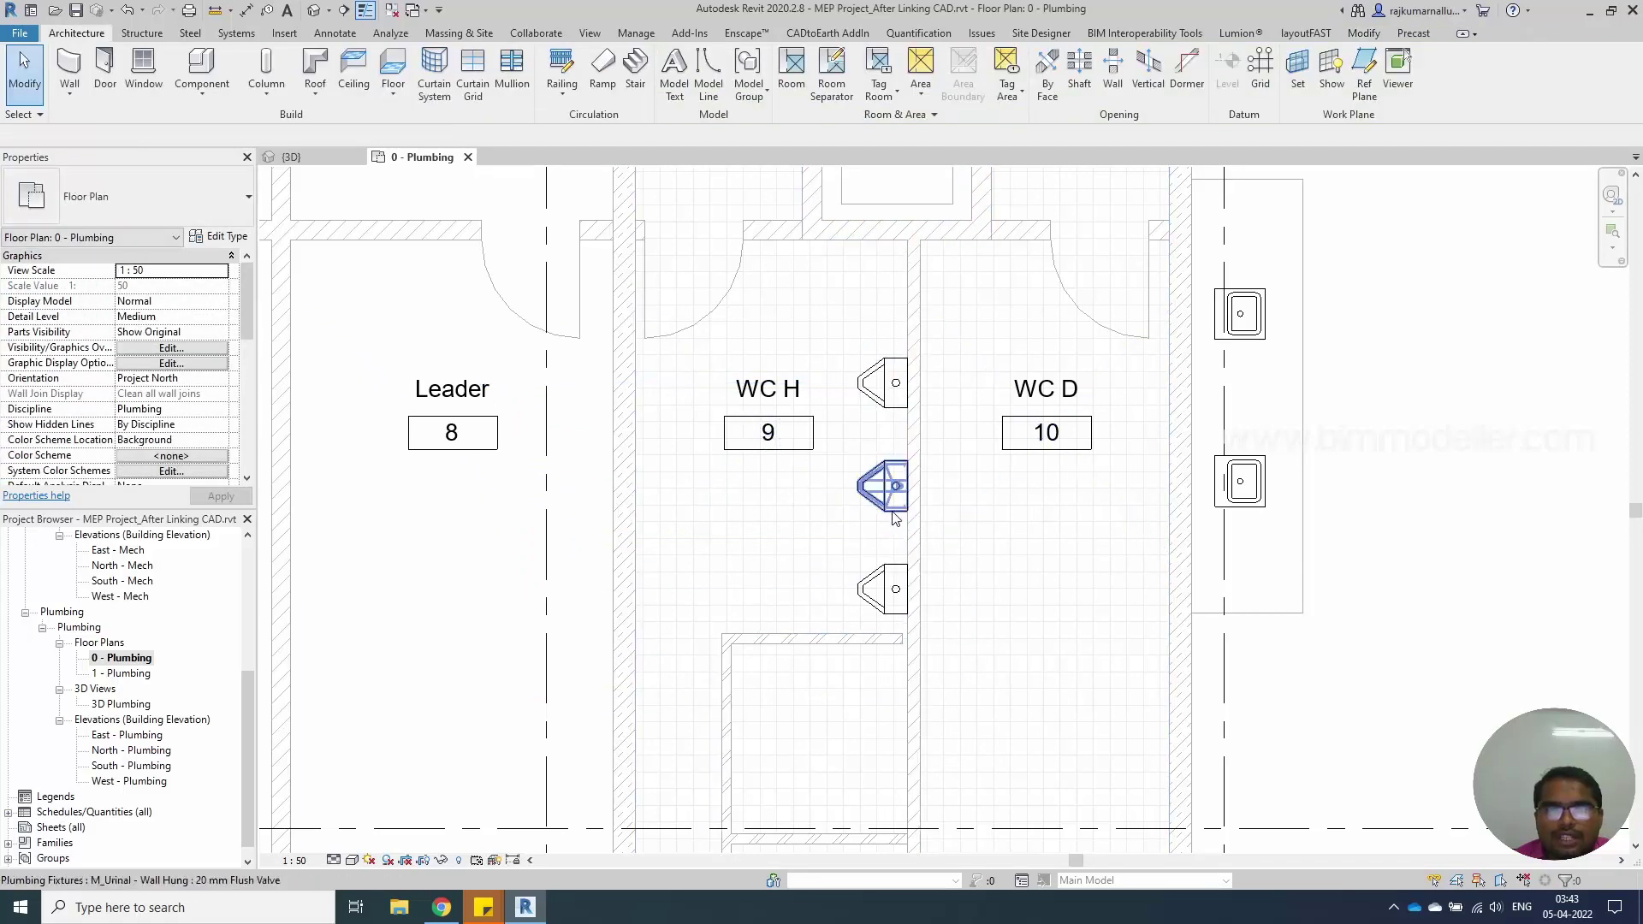
Set the urinal spacing to 1000 so all three are evenly spaced along the wall
left_click(894, 513)
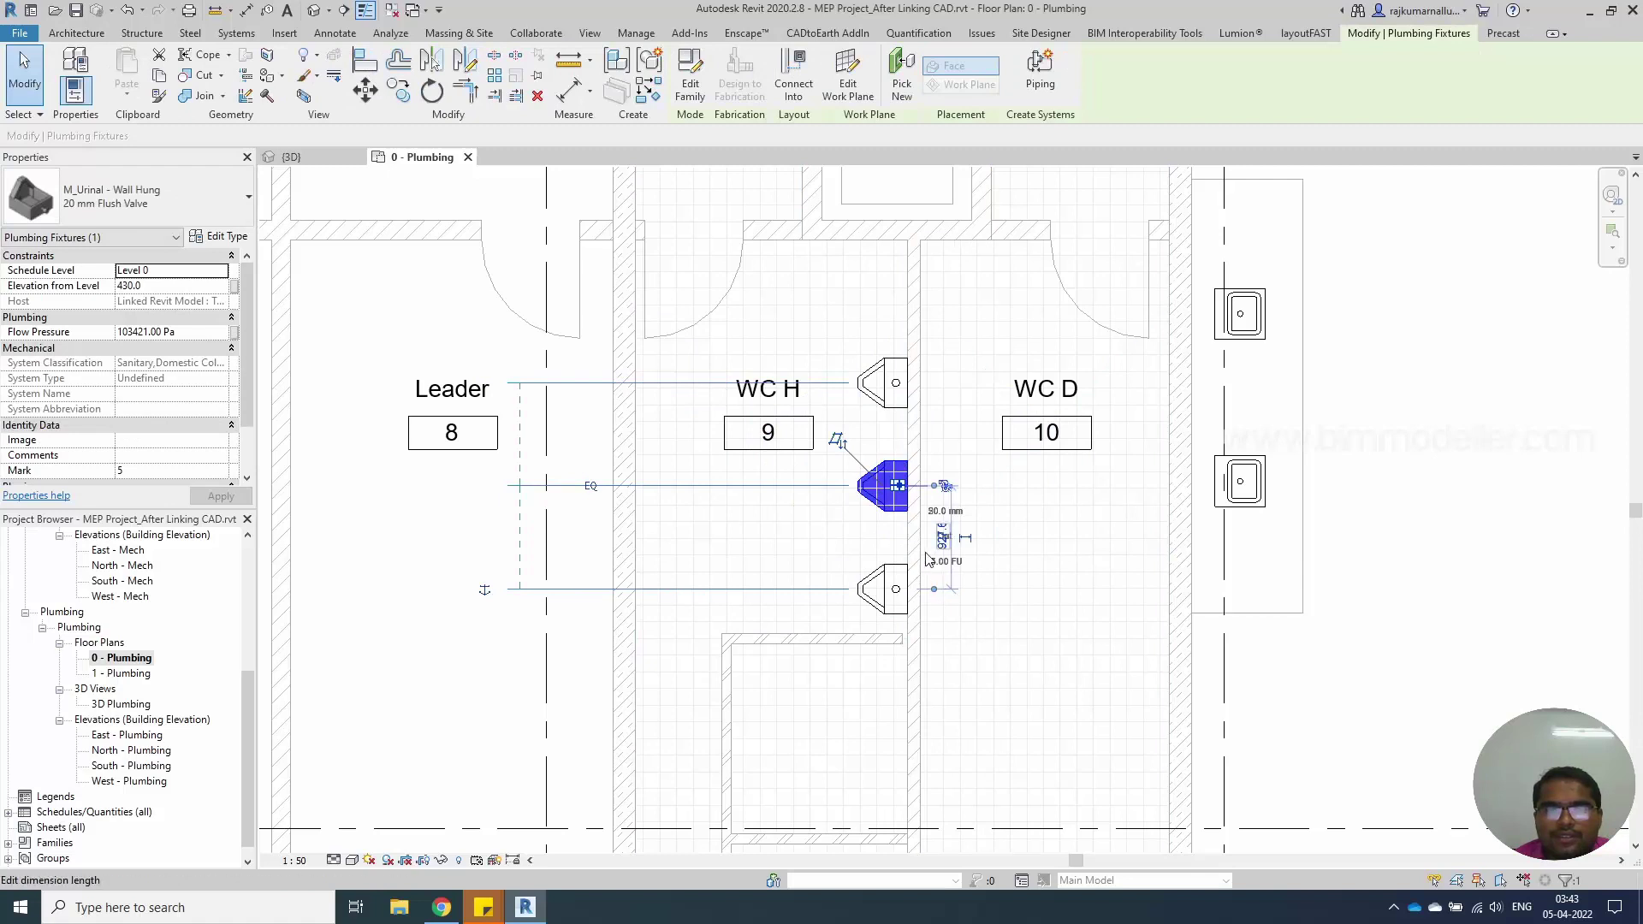
left_click(931, 587)
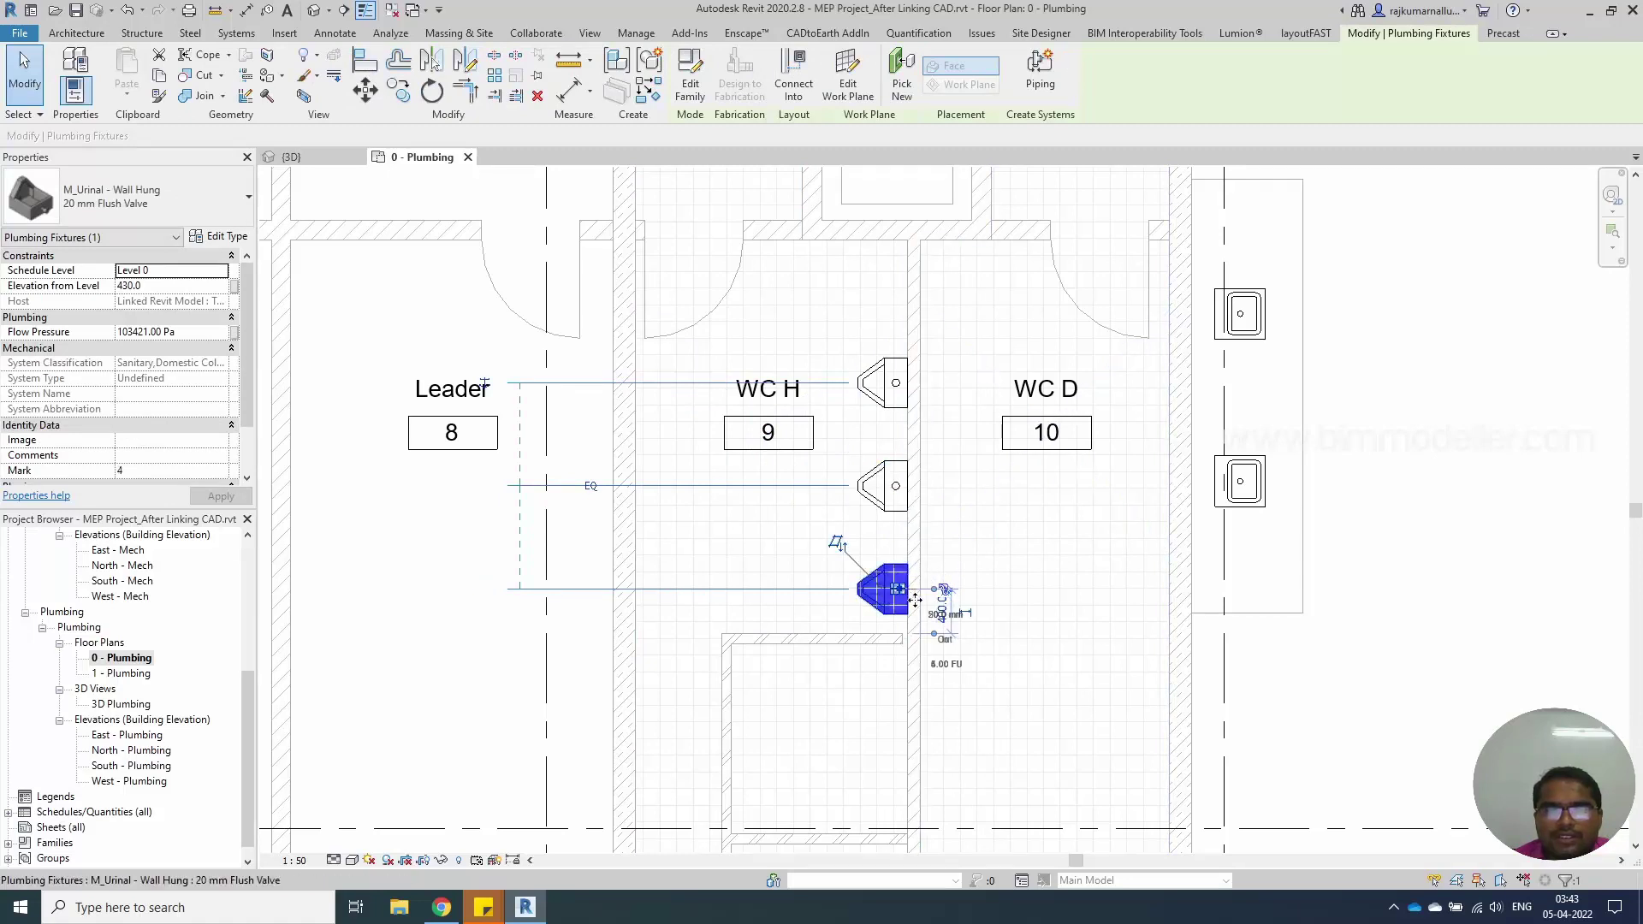
key("d")
key("i")
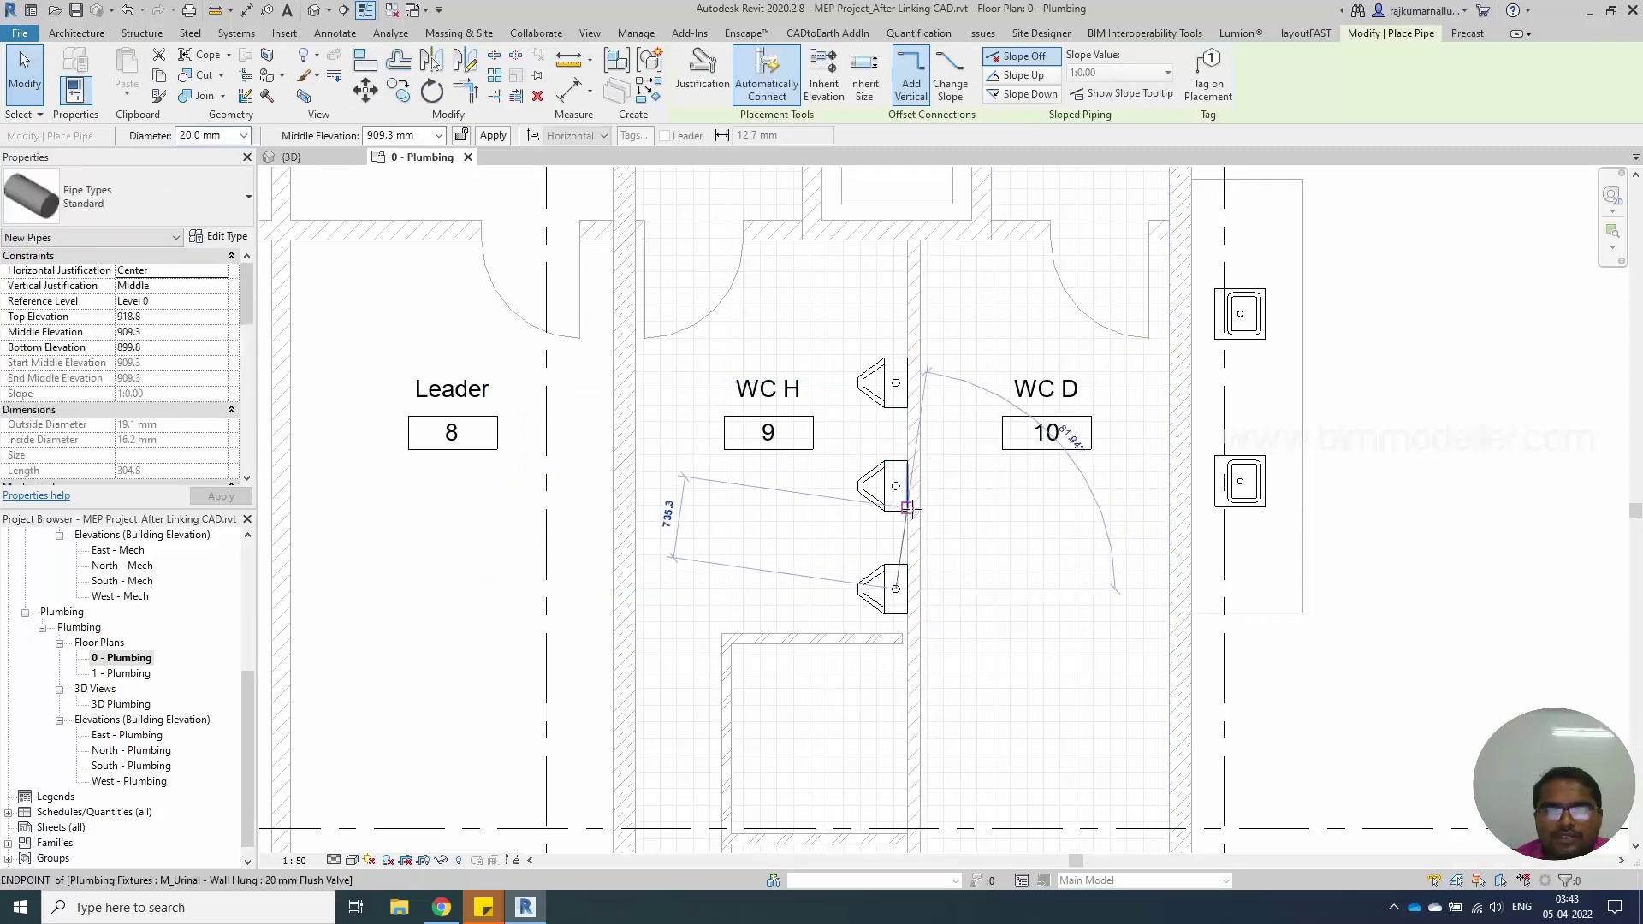
key("Escape")
key("Escape")
left_click(894, 587)
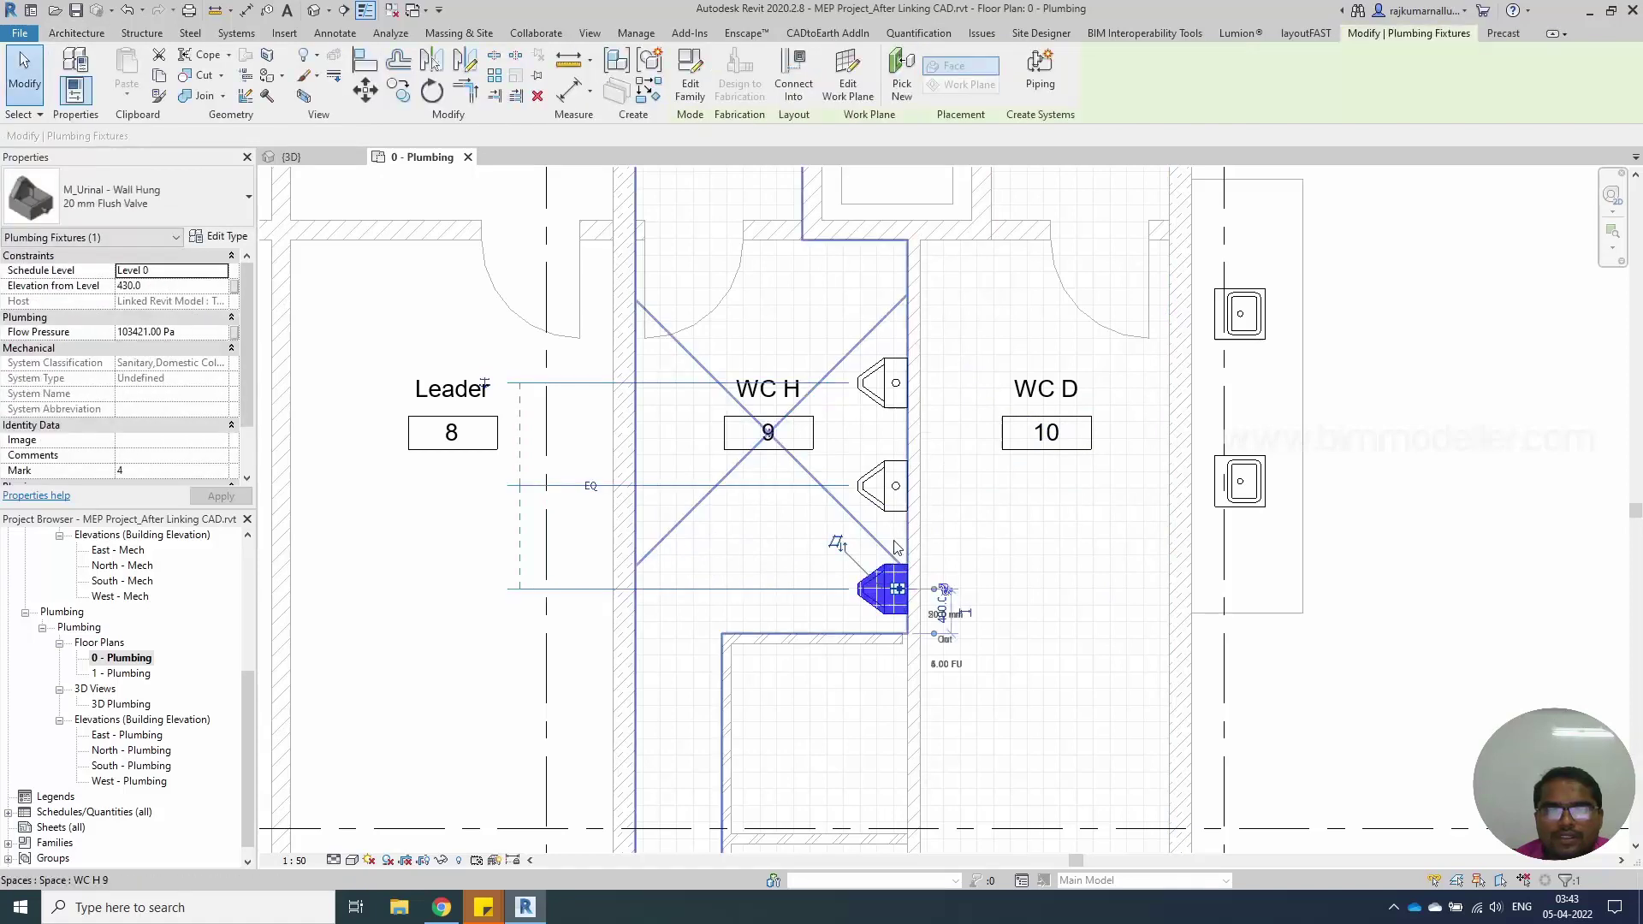
left_click(892, 492)
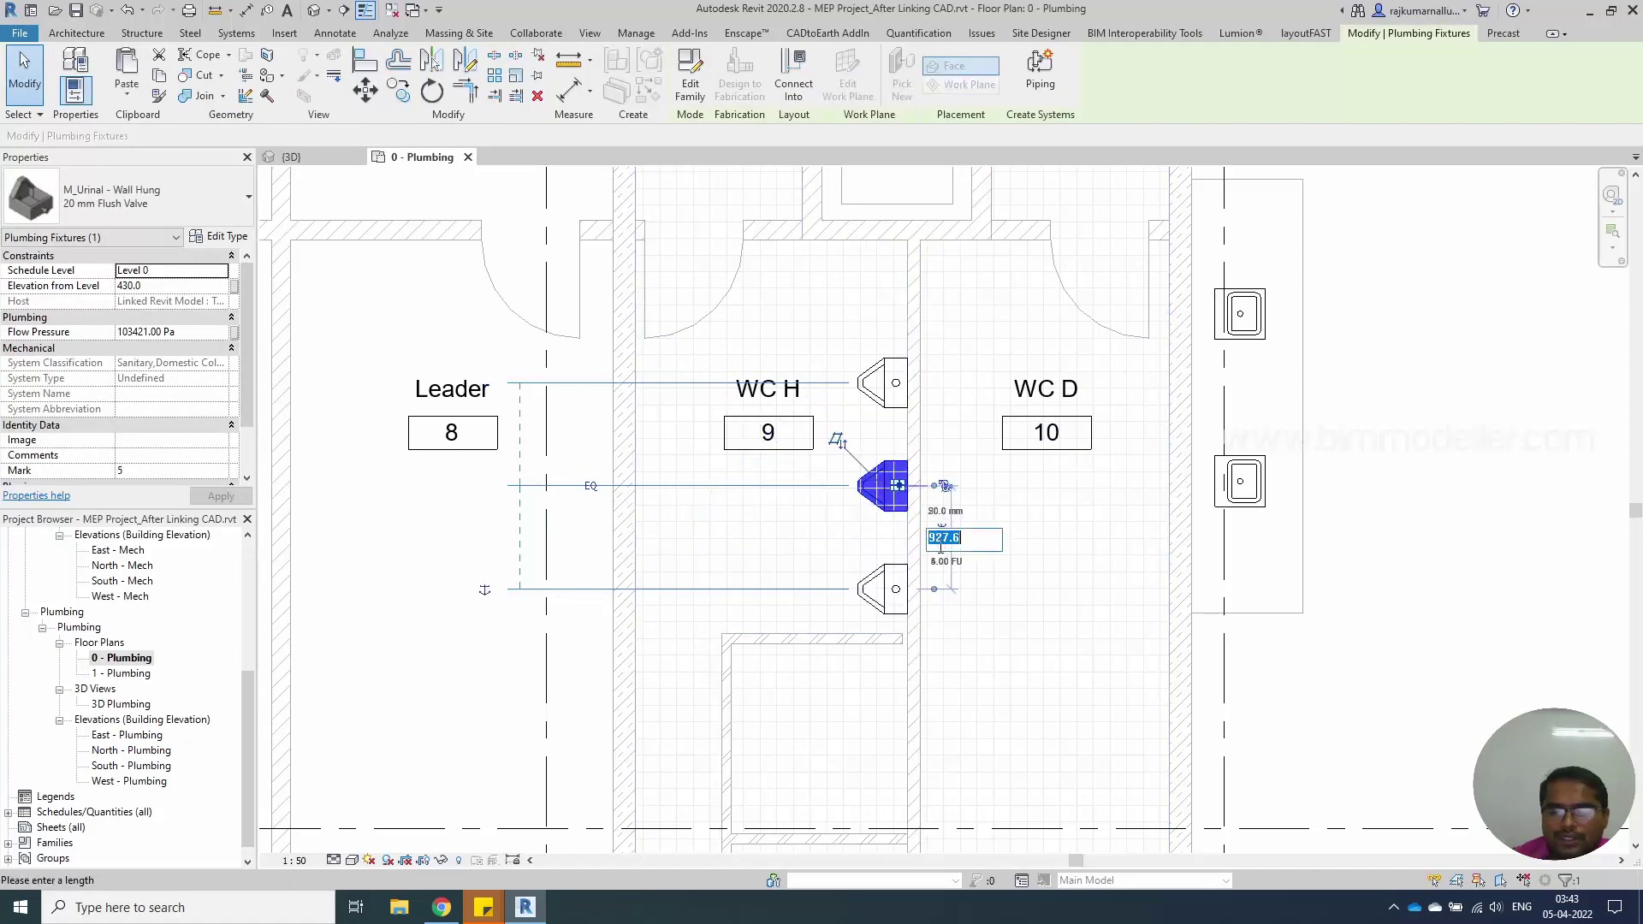
key("Return")
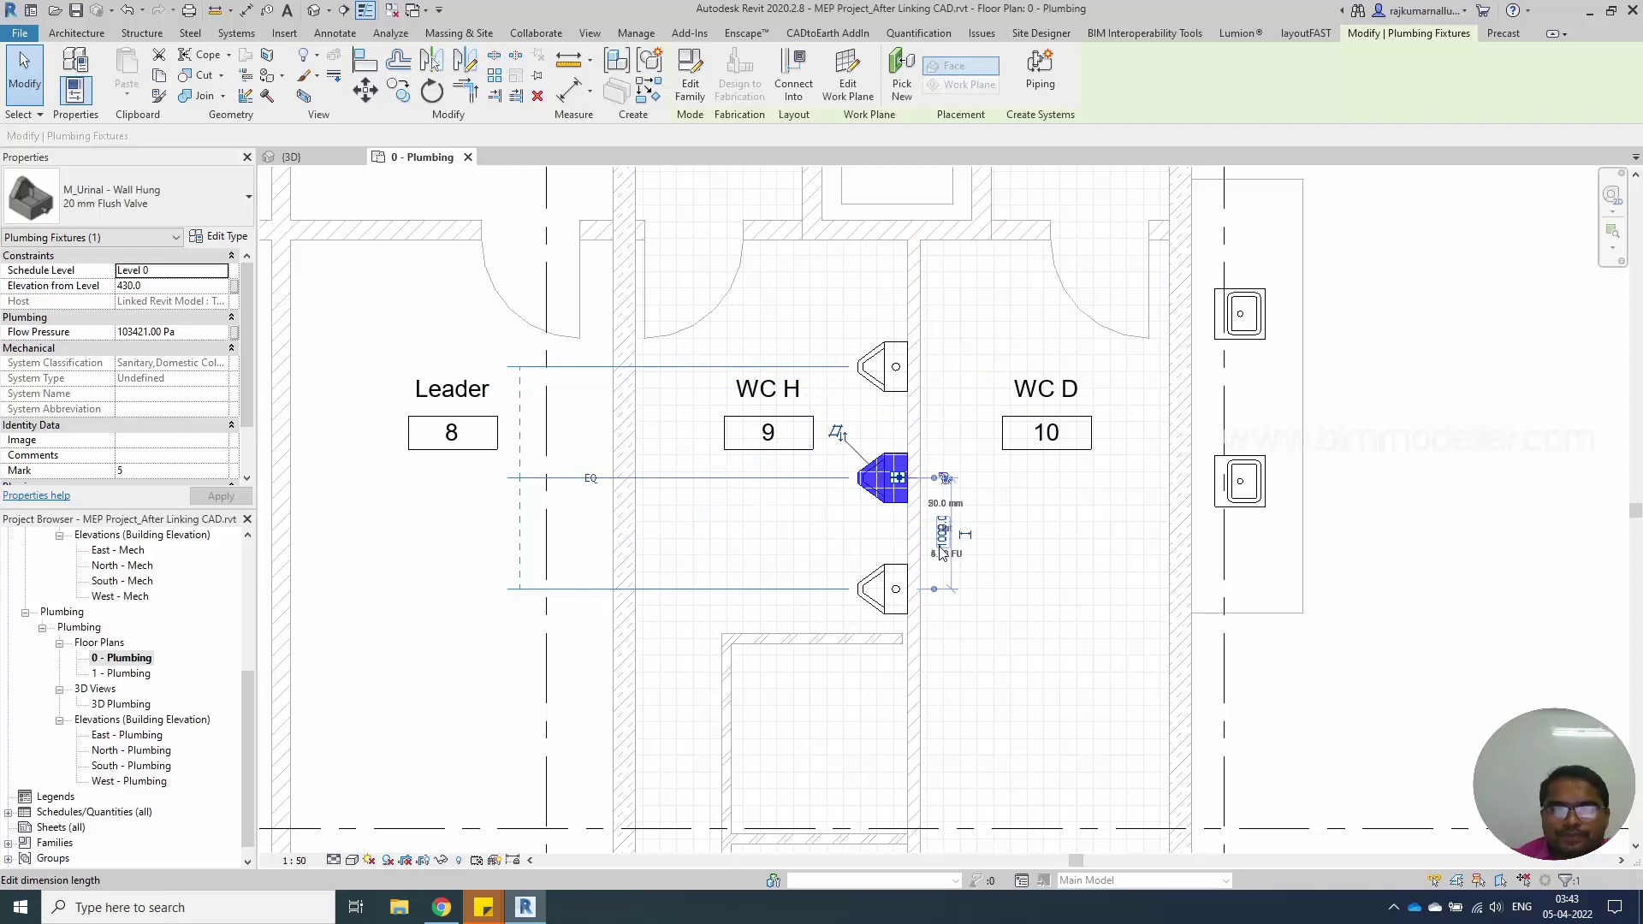
key("Escape")
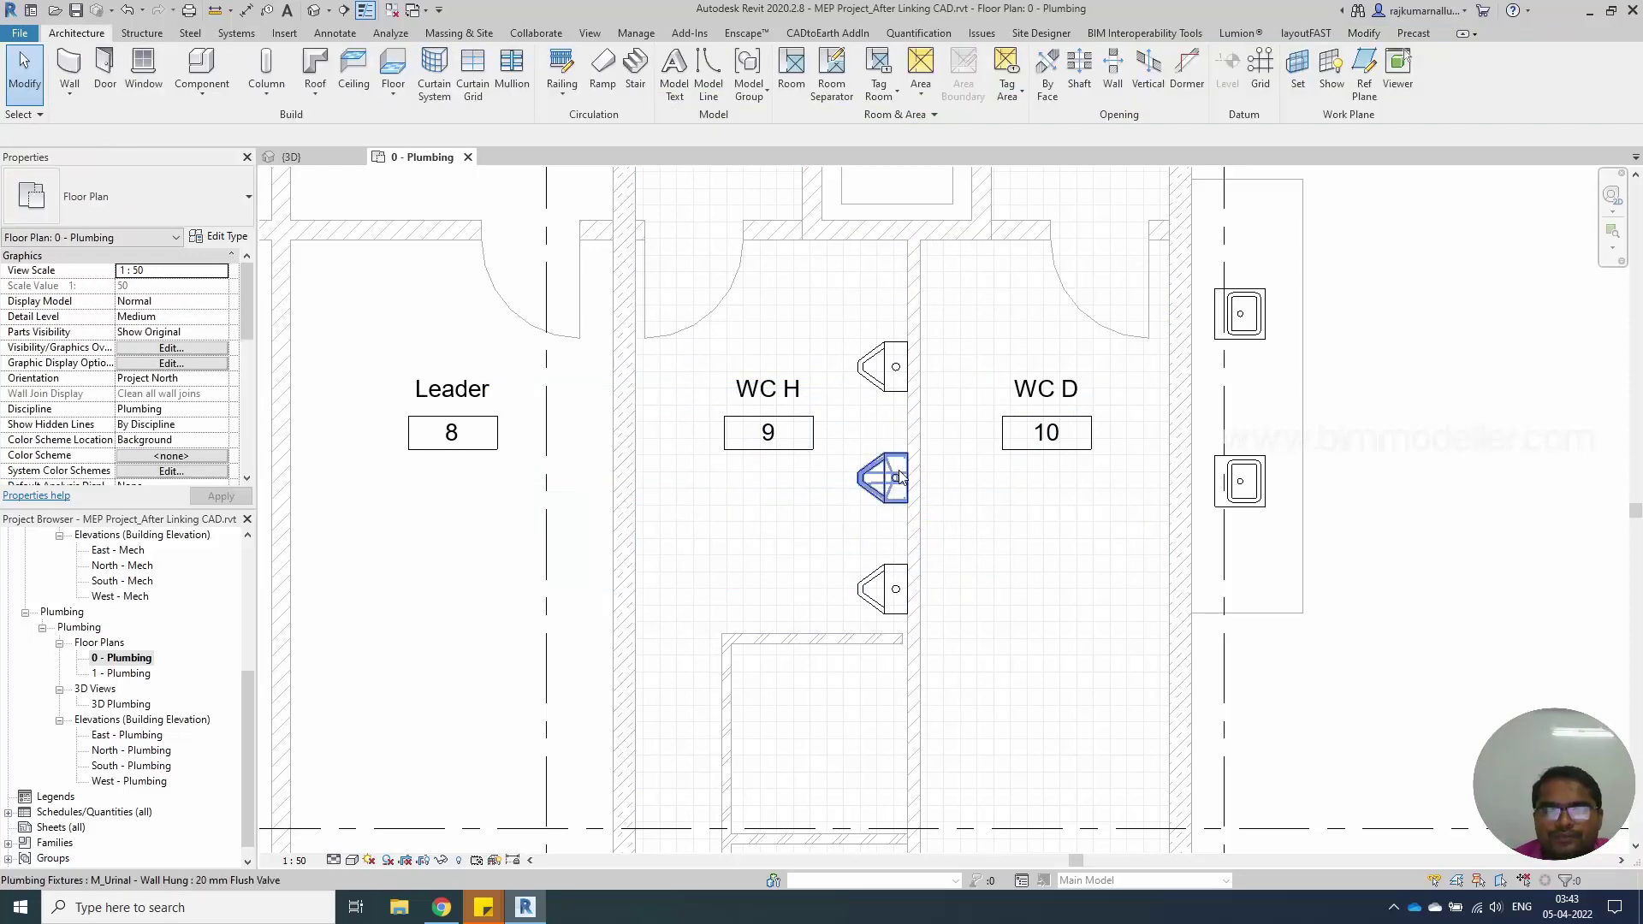
left_click(889, 368)
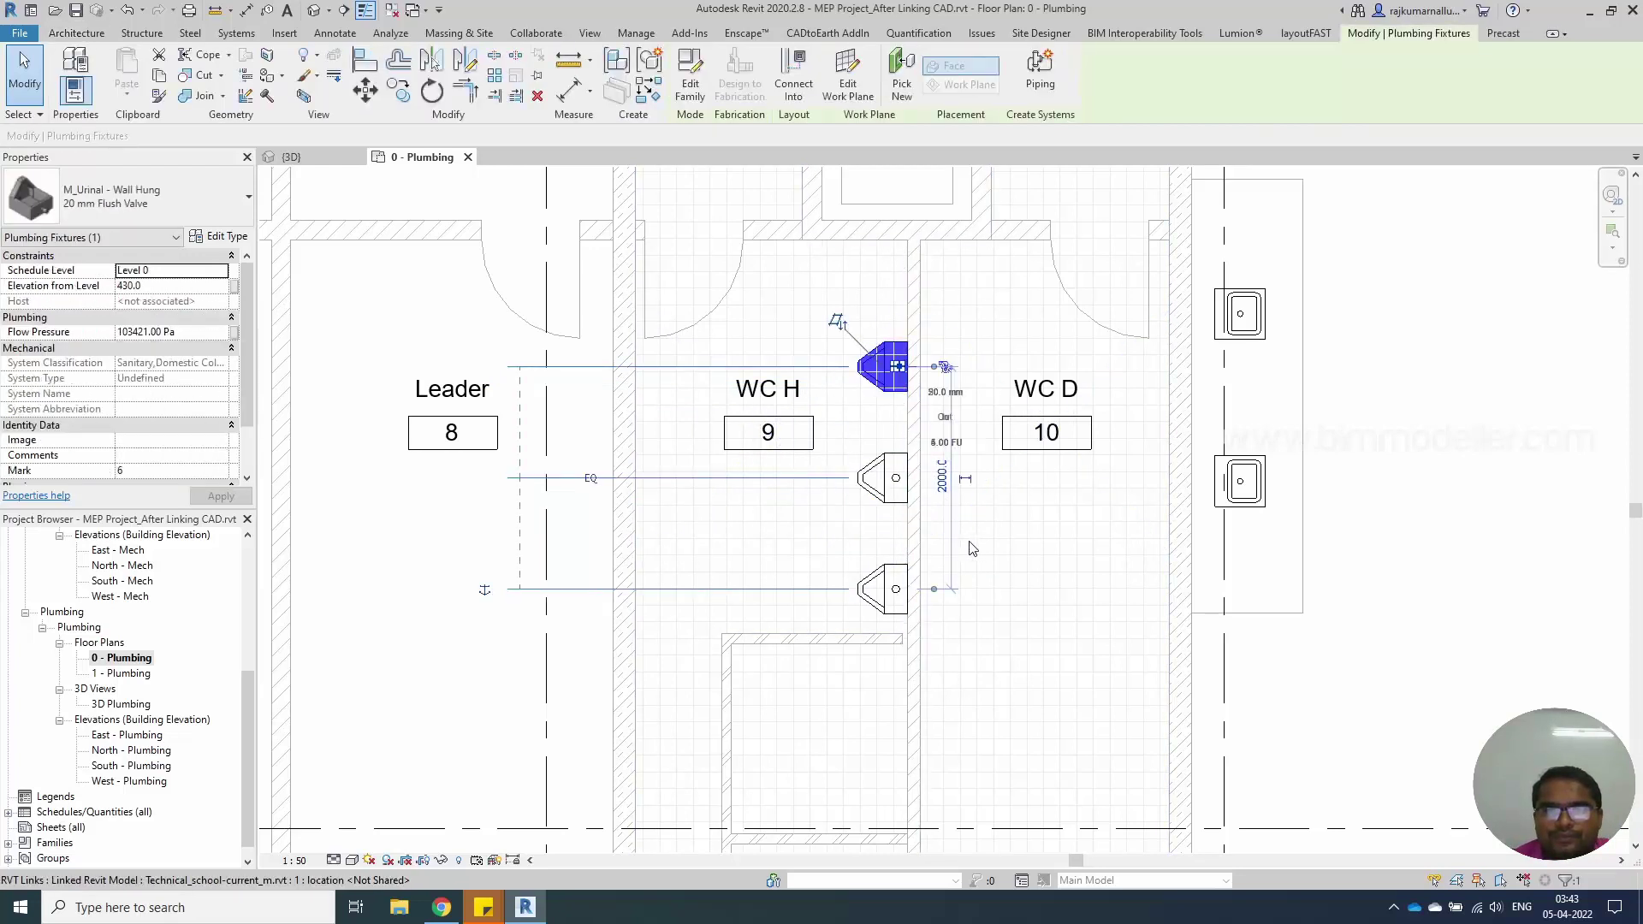
key("Escape")
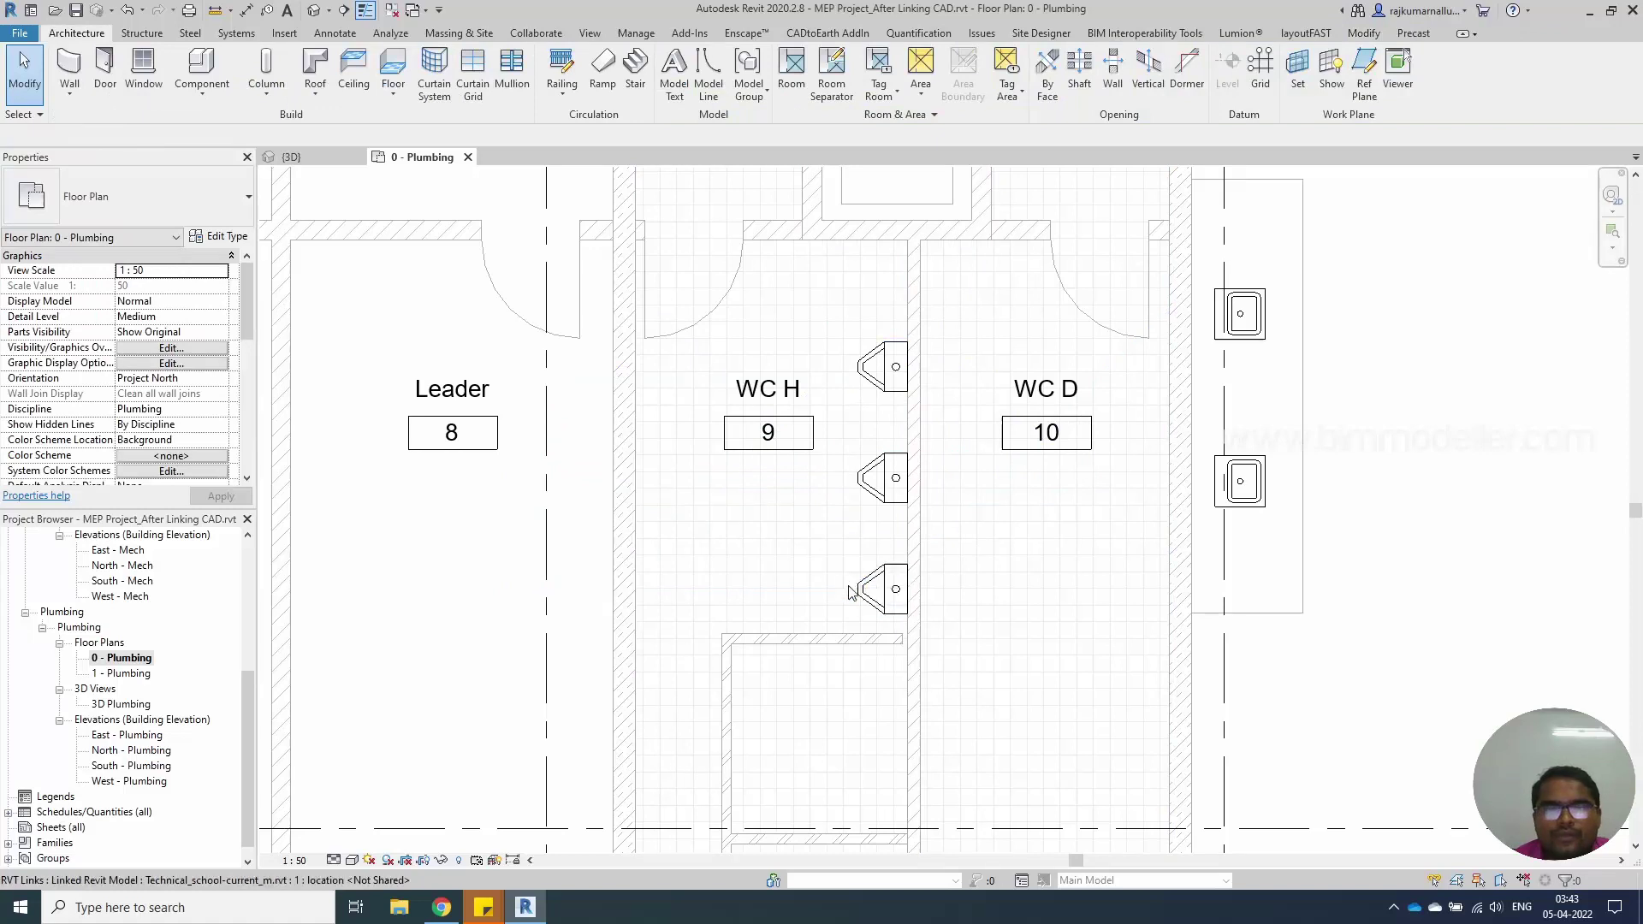
left_click(876, 593)
Delete the vertical partition wall in WC H's lower part
key("a")
key("l")
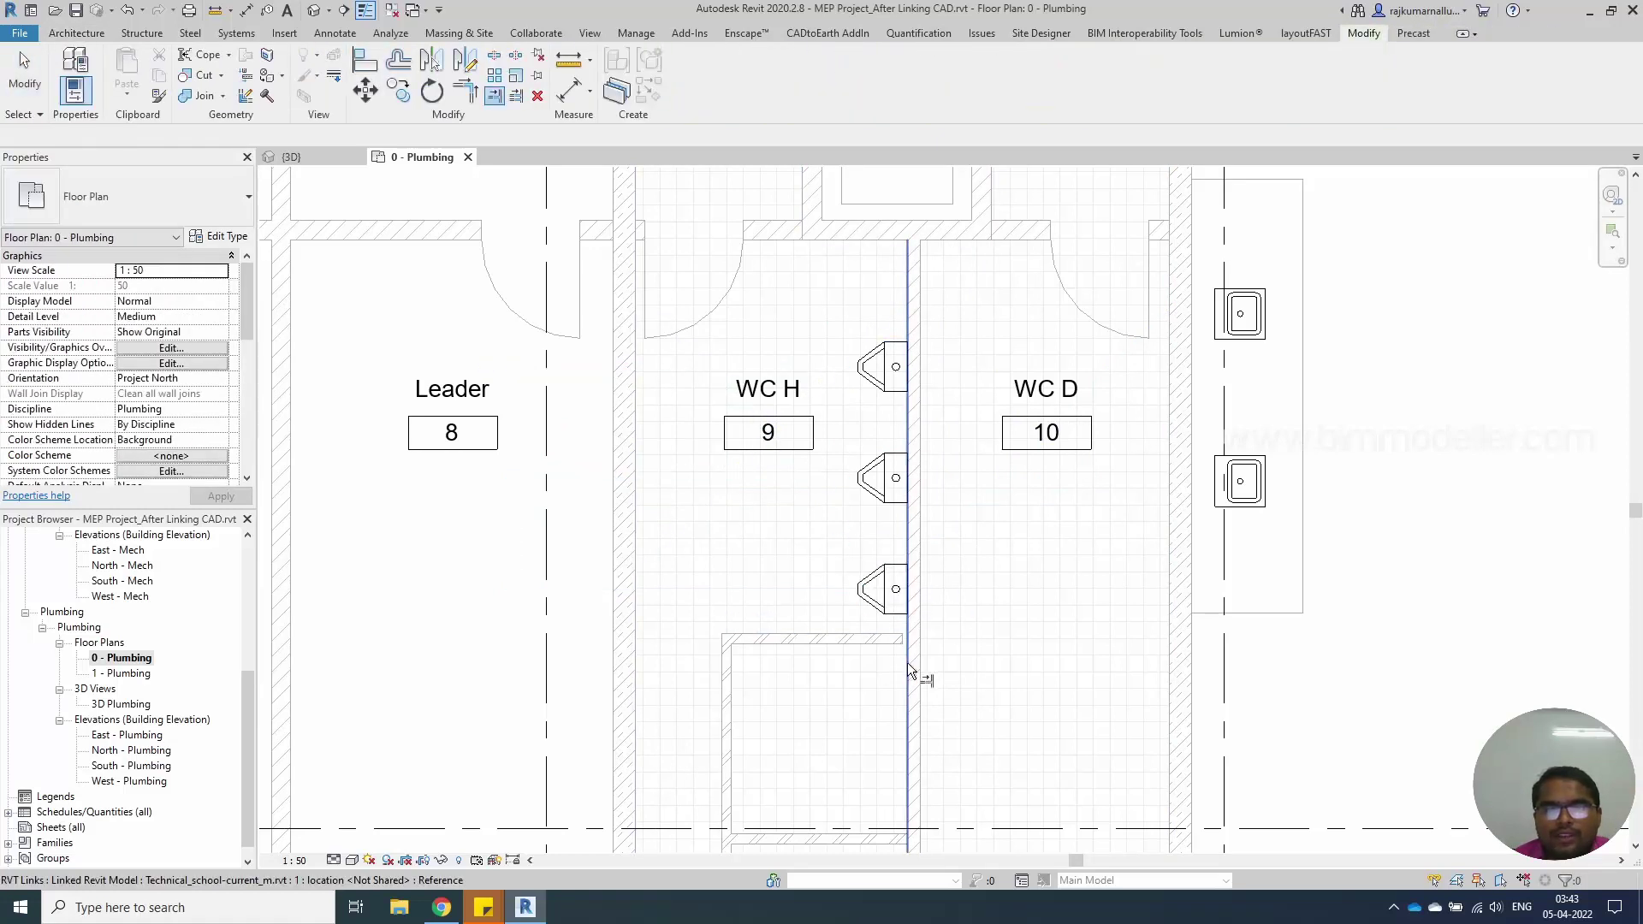
key("Escape")
scroll(856, 587, "down", 2)
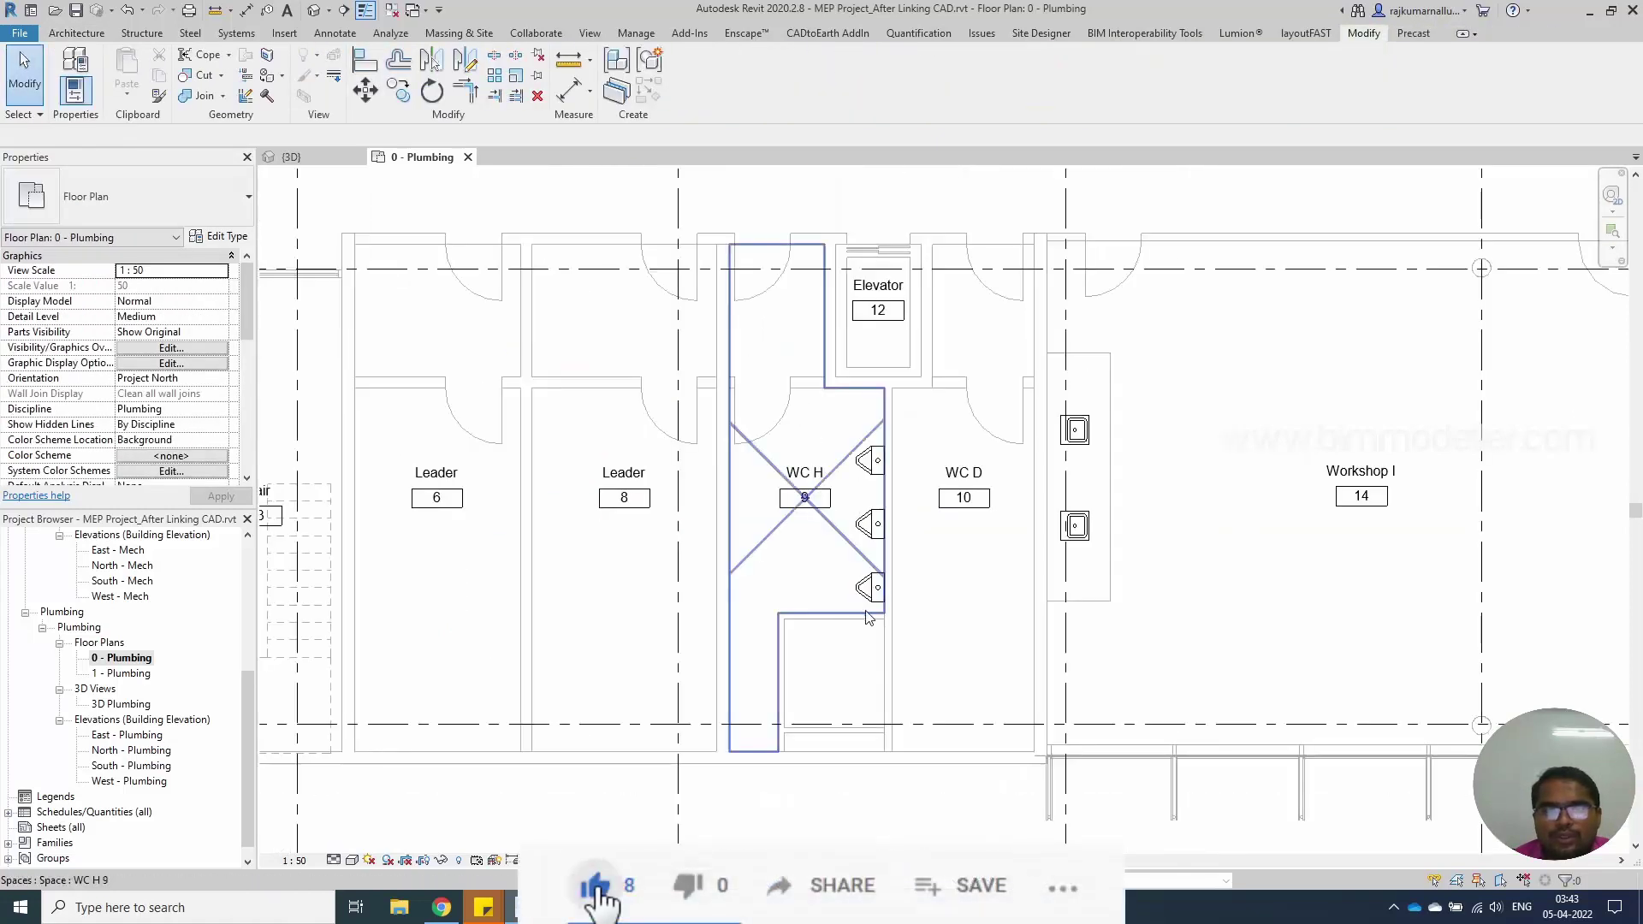
scroll(807, 671, "up", 2)
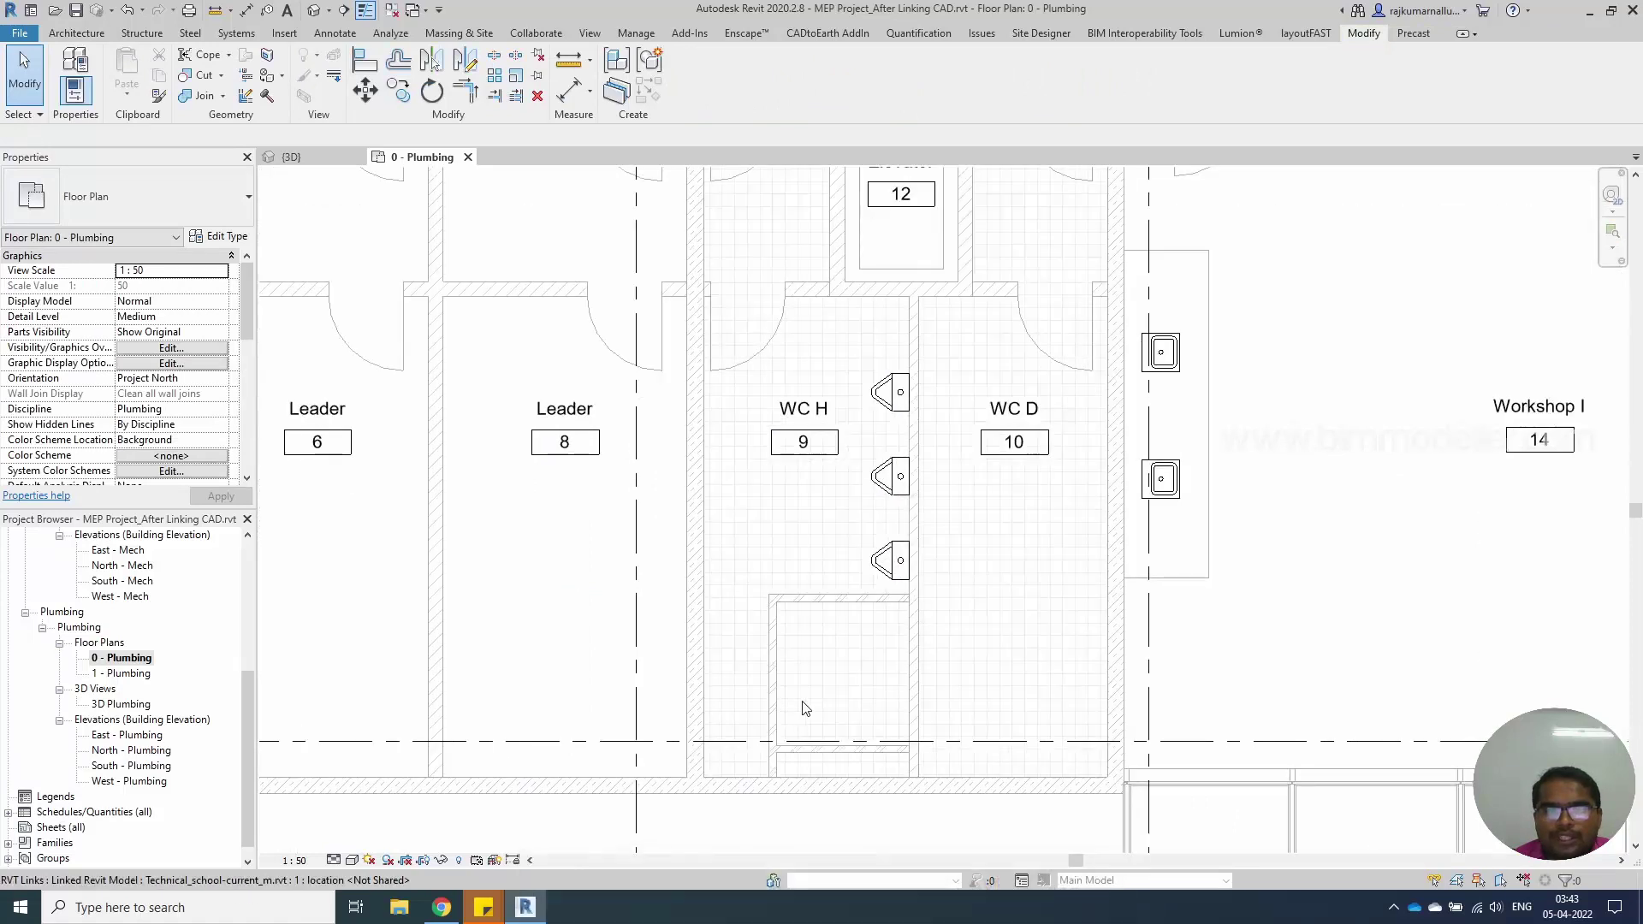
left_click(800, 703)
left_click(775, 694)
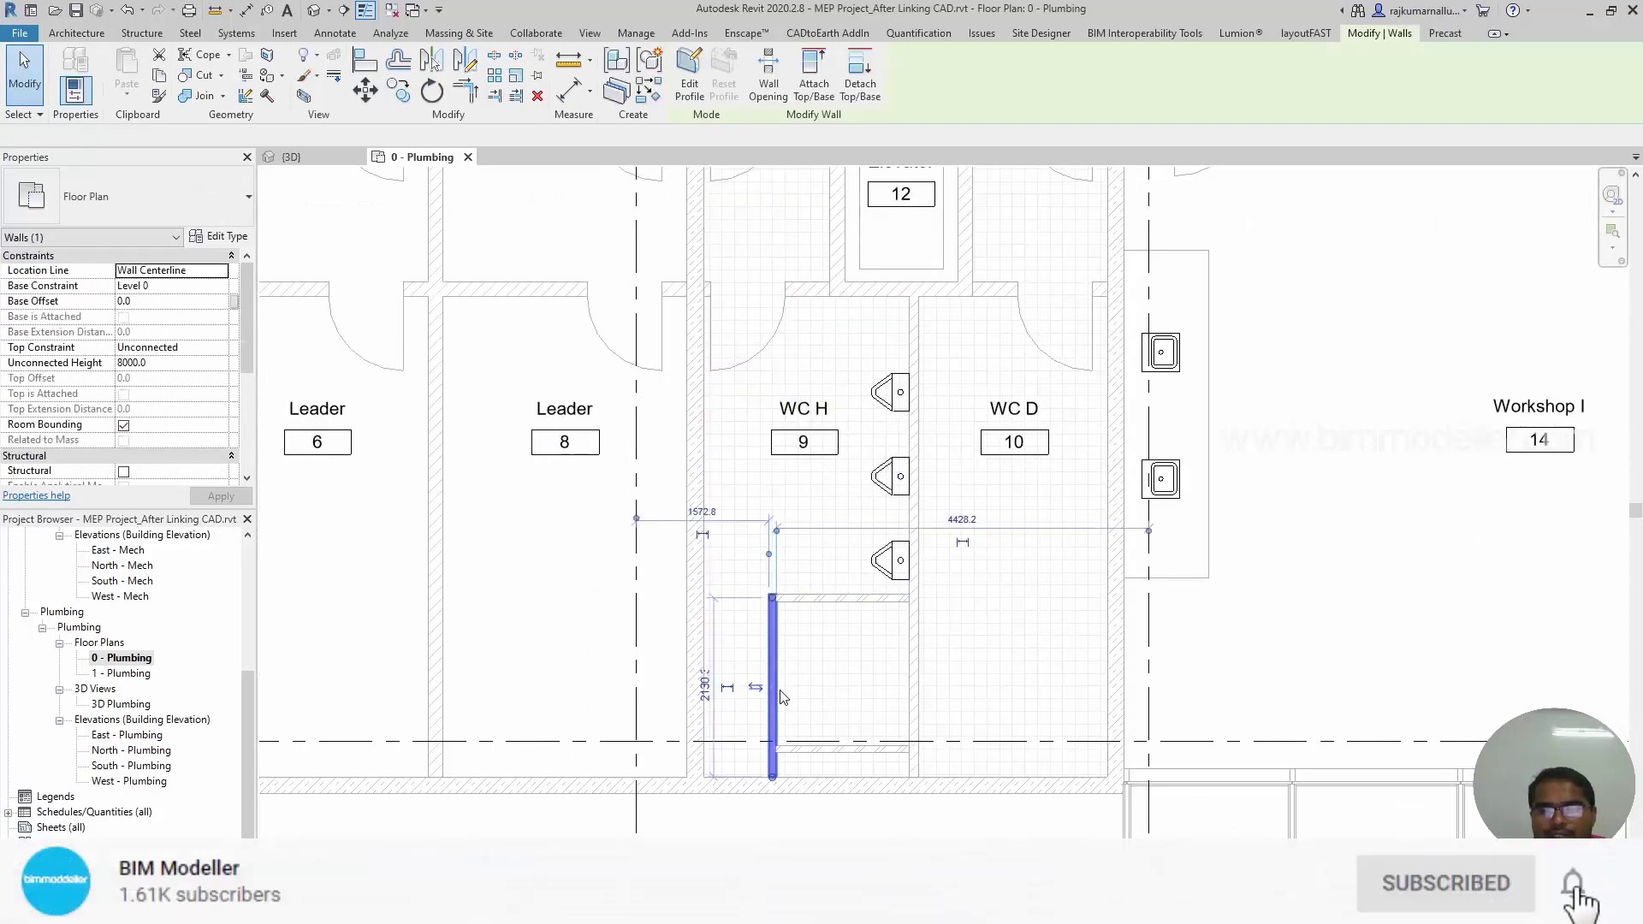
key("Delete")
Align the short partition's left end to WC H's left wall face
key("a")
key("l")
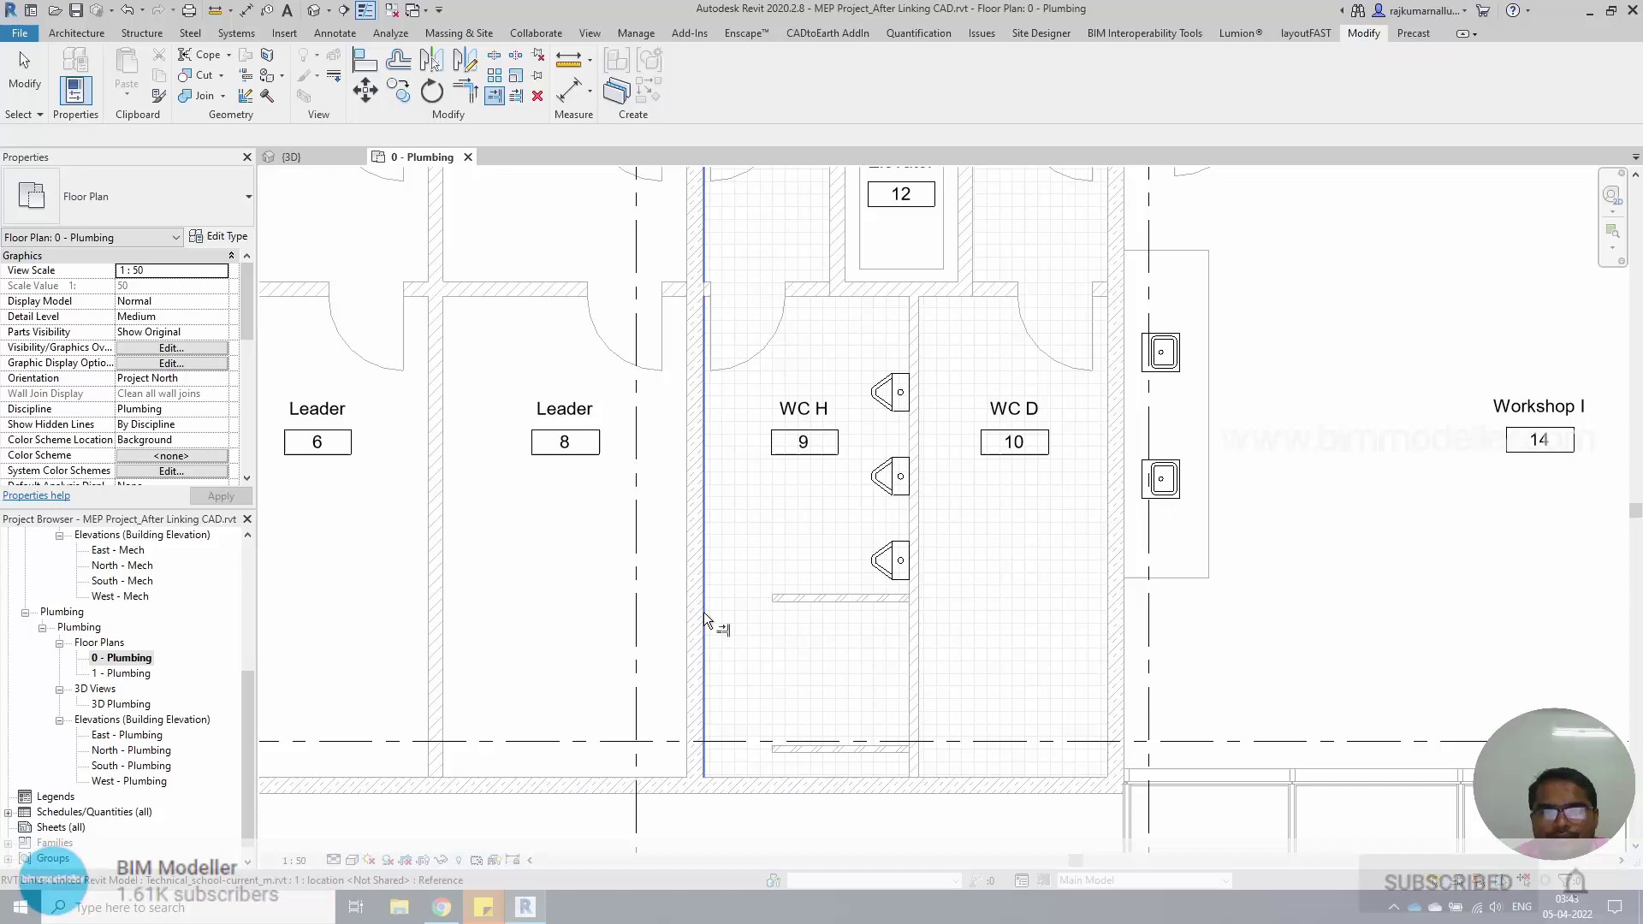
left_click(704, 613)
left_click(775, 598)
key("Escape")
Drag the short partition lower and re-align its left end to the left wall face
left_click(817, 609)
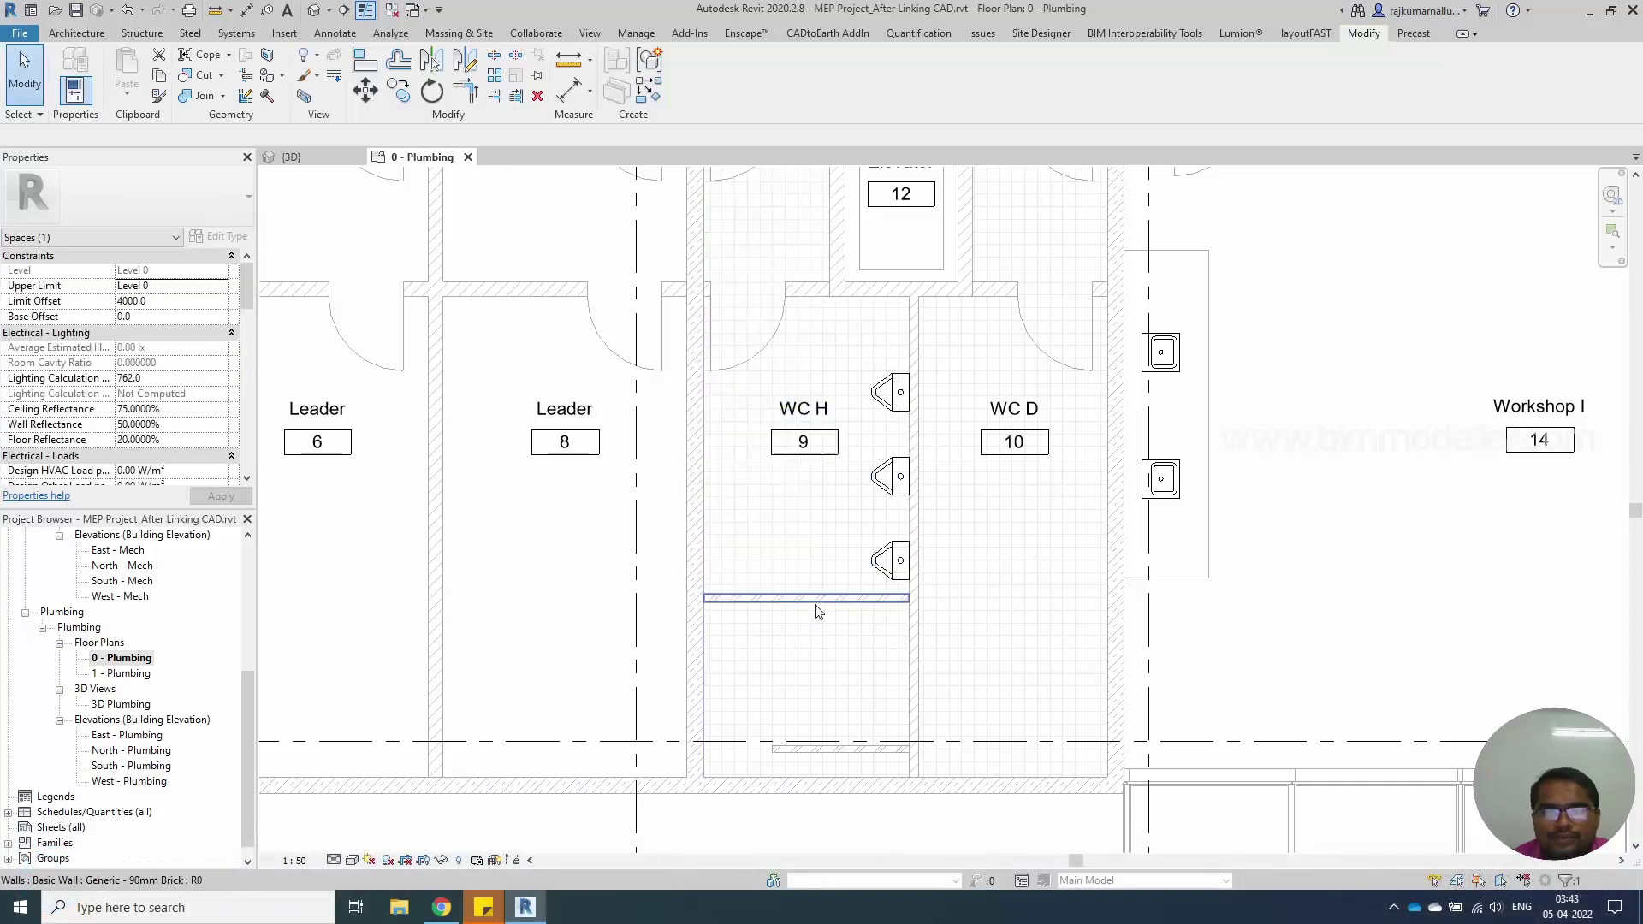
left_click(820, 601)
left_click_drag(825, 605, 843, 650)
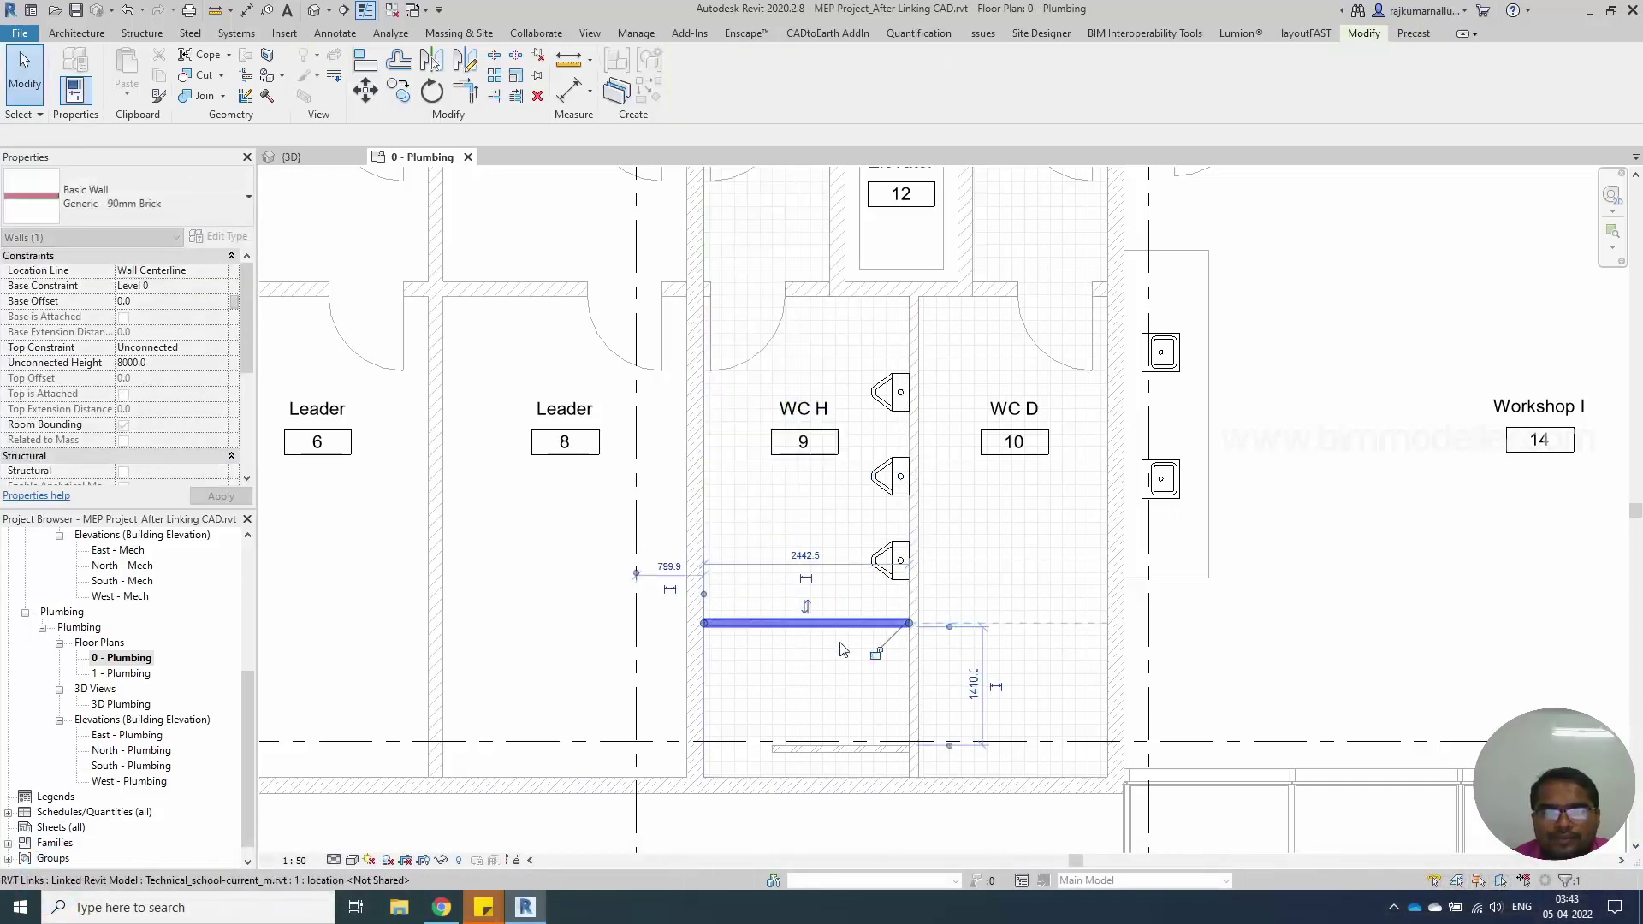
key("Escape")
key("a")
key("l")
left_click(701, 753)
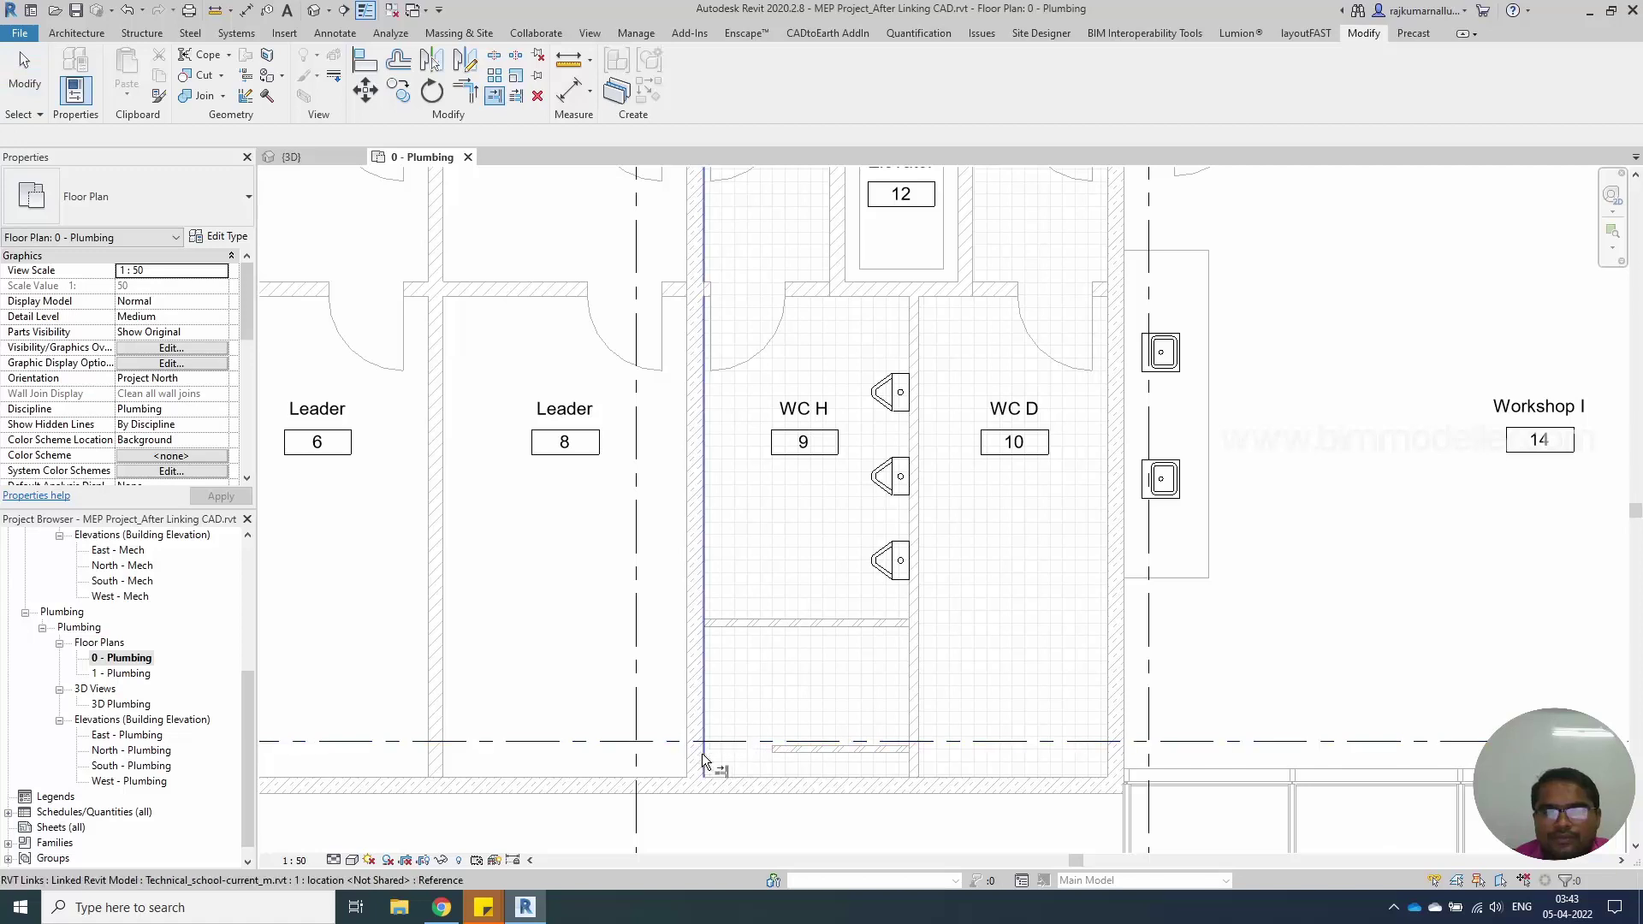
left_click(779, 748)
key("Escape")
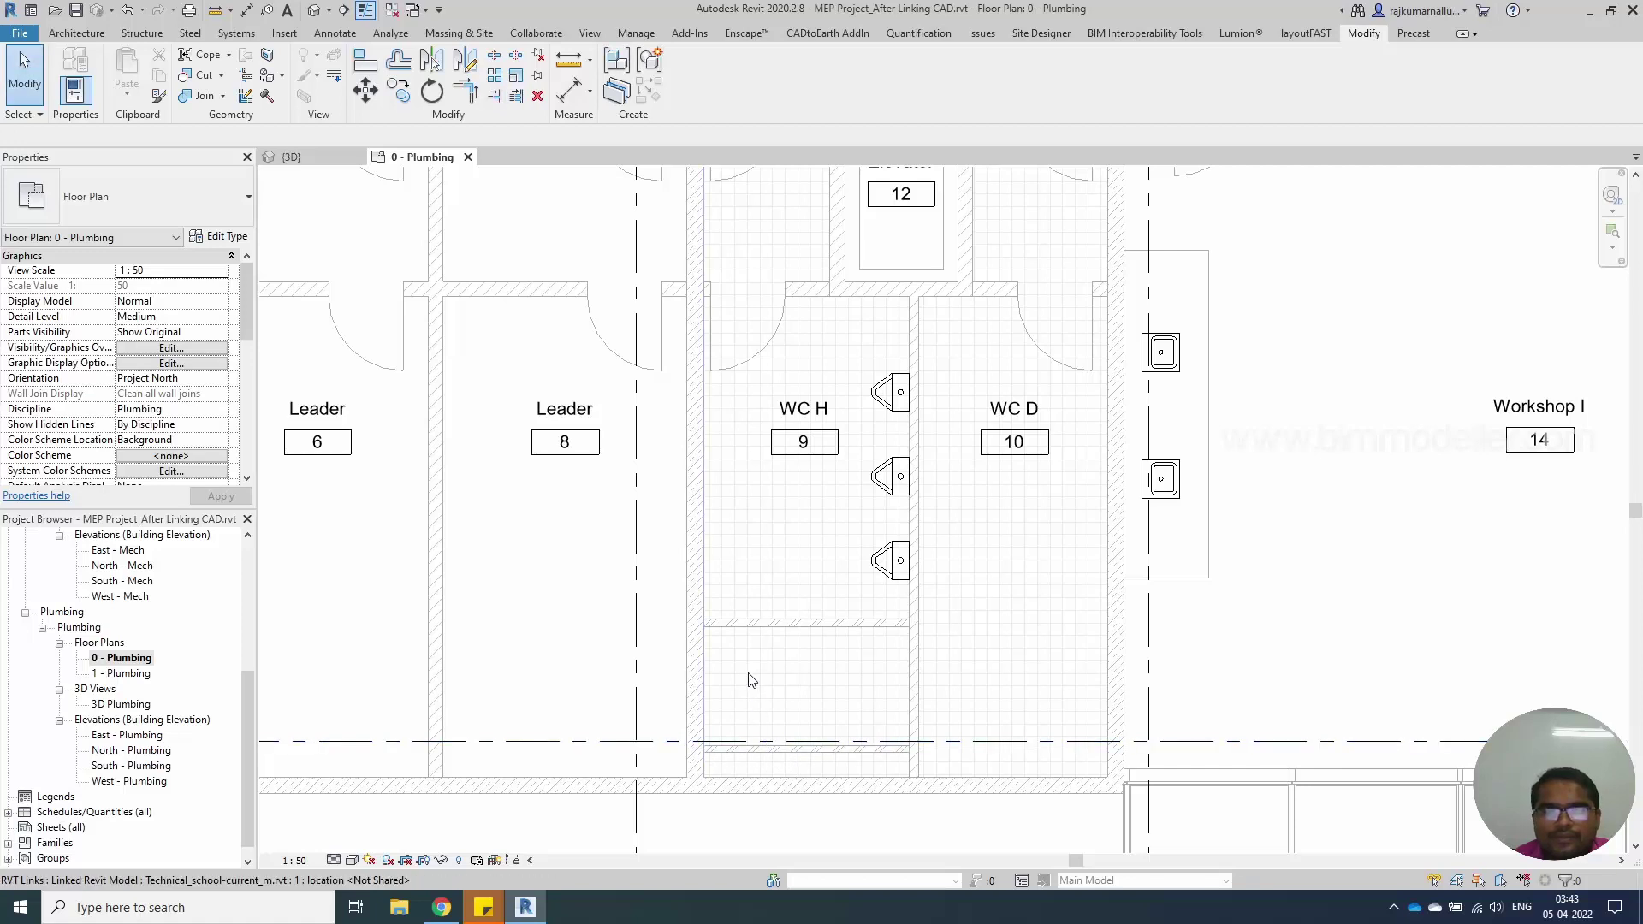
scroll(750, 680, "up", 1)
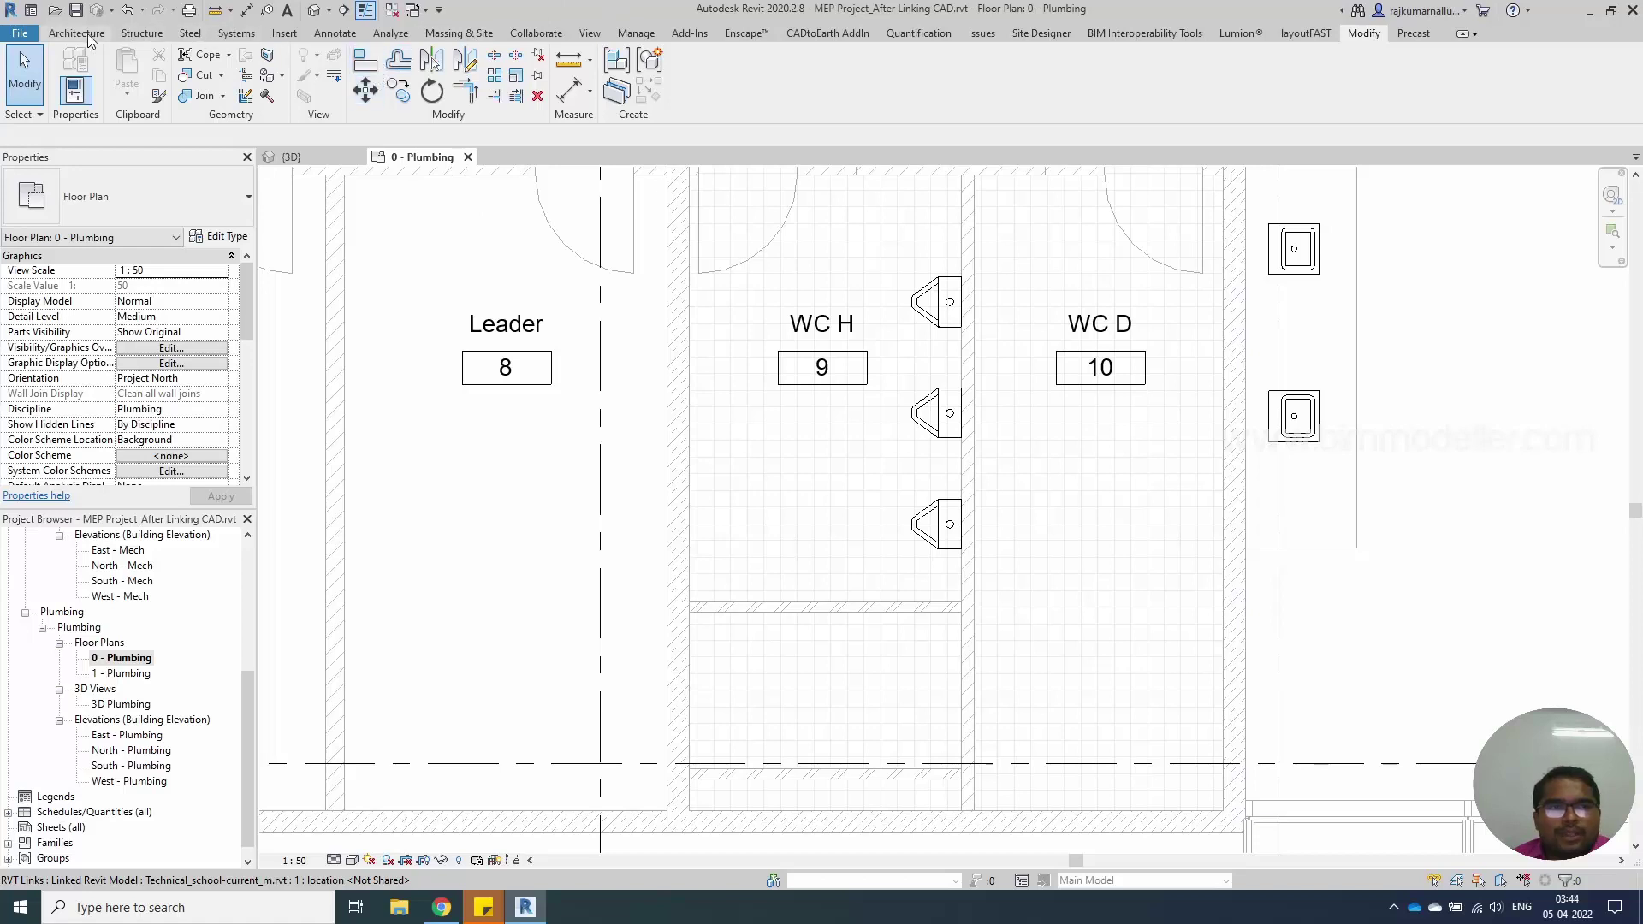
Load M_Water Closet - Flush Tank.rfa from Fixtures > Water Closets for plumbing fixture placement
left_click(236, 34)
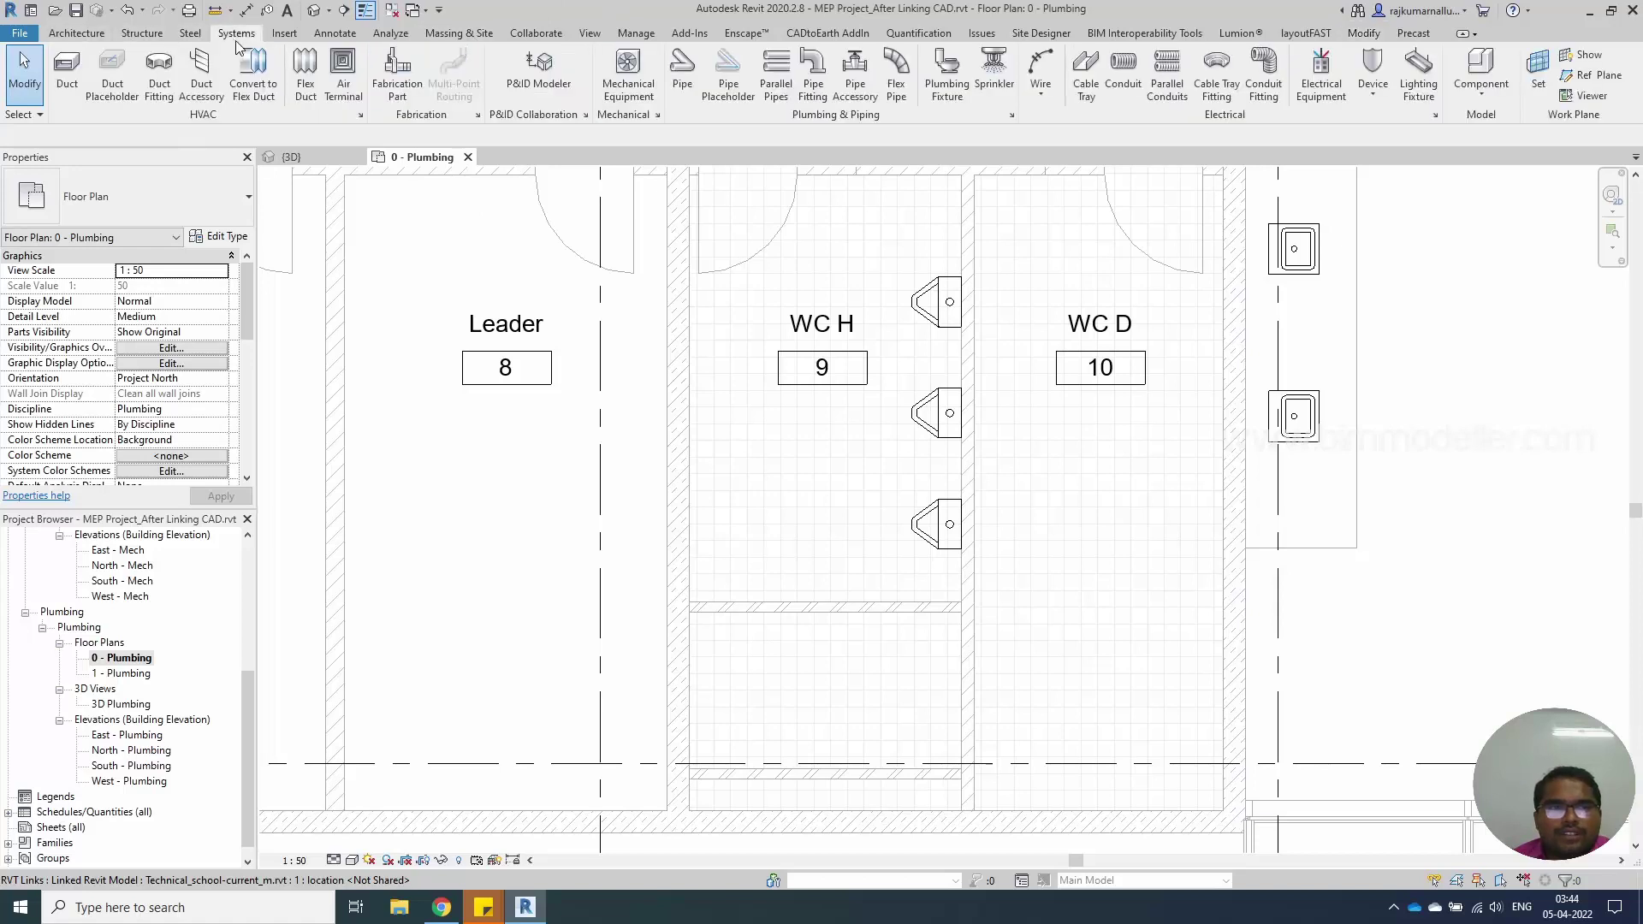
left_click(950, 81)
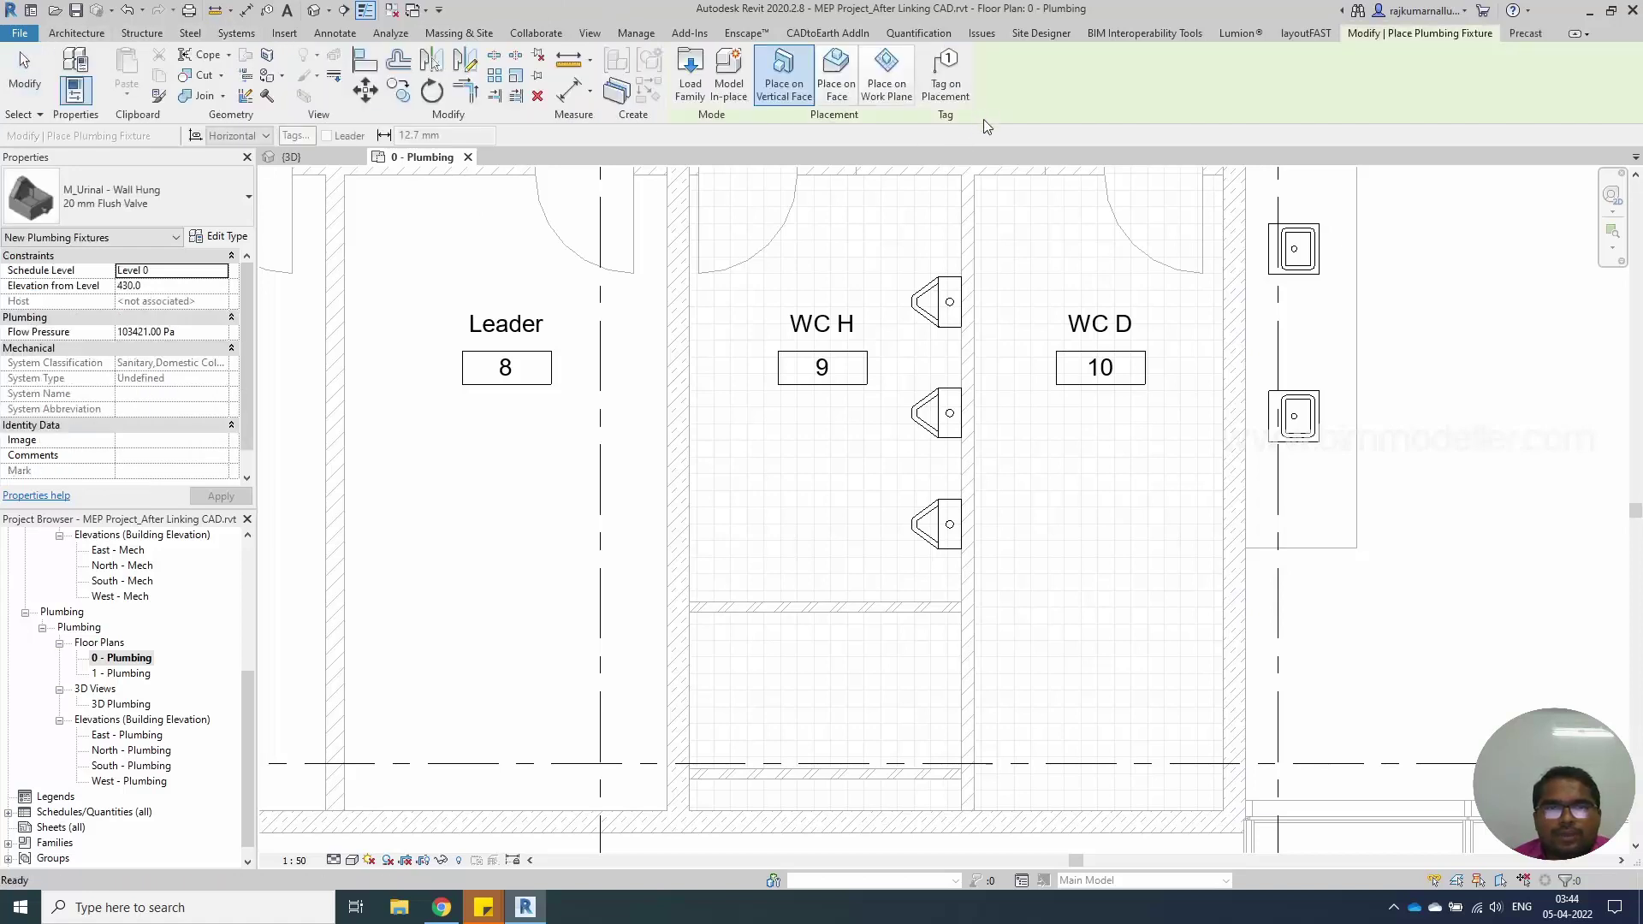
left_click(692, 94)
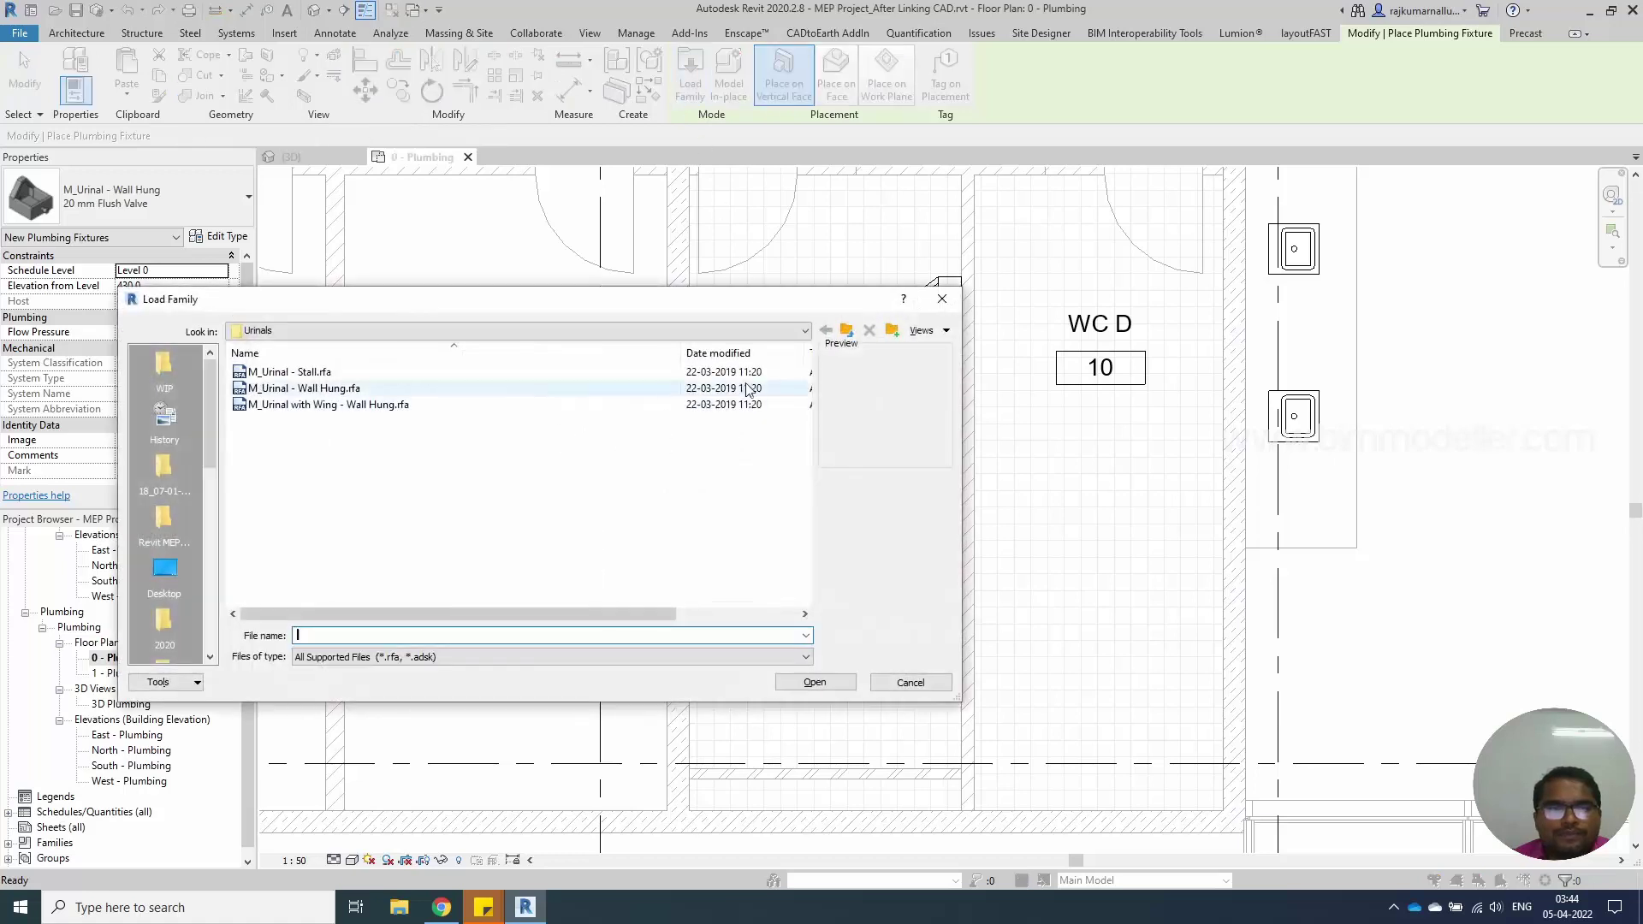
left_click(850, 336)
left_click(396, 422)
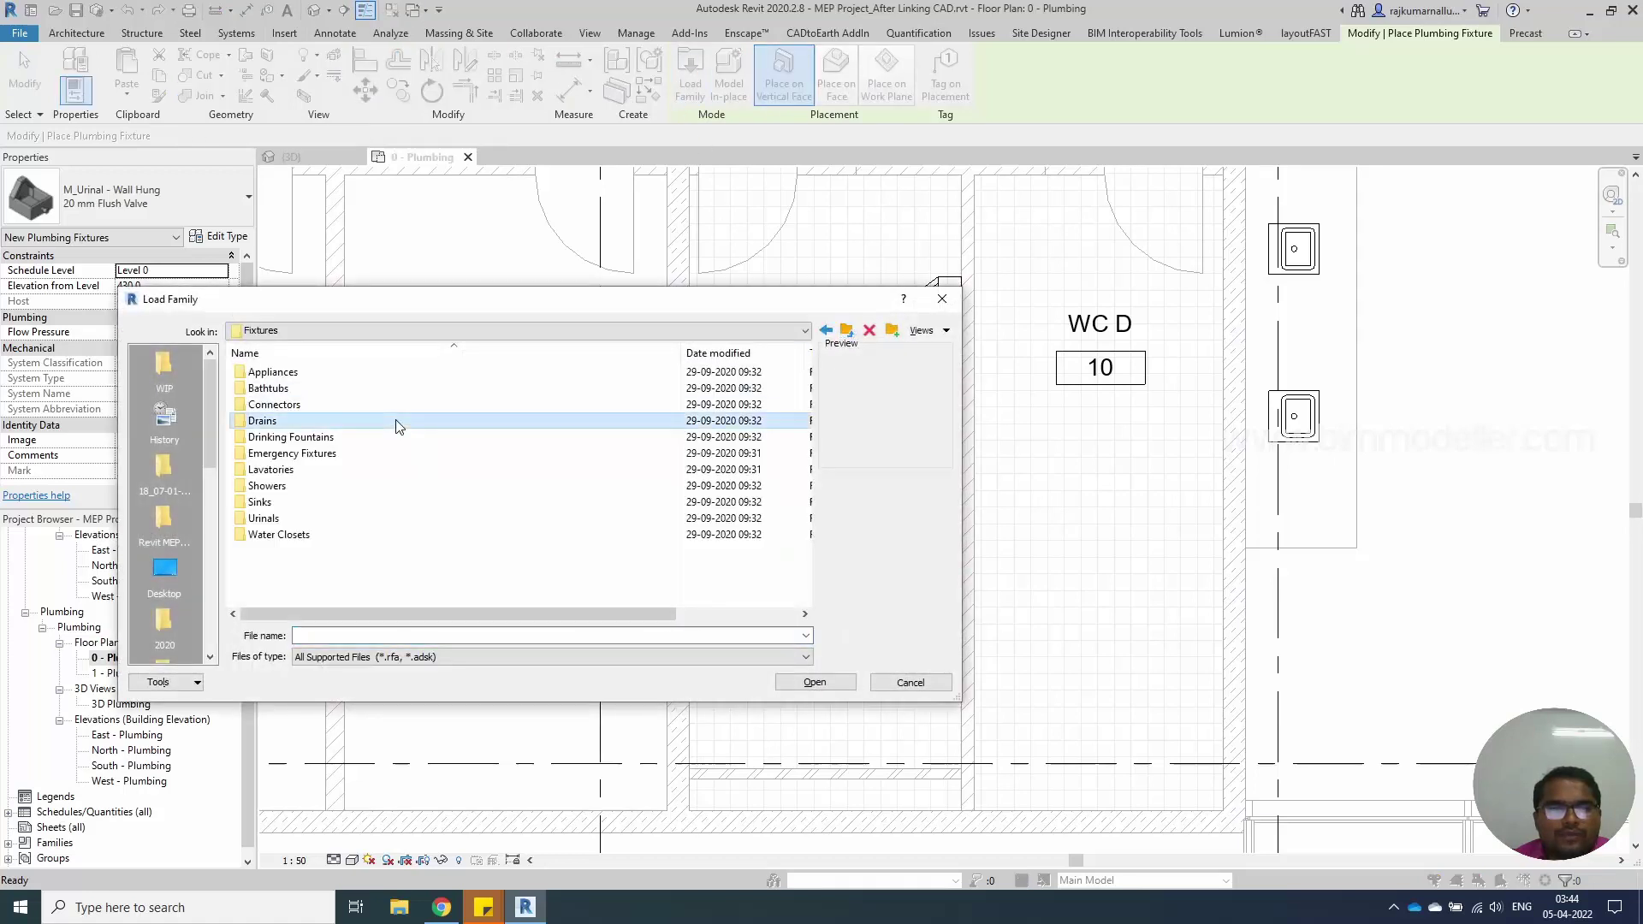
double_click(337, 534)
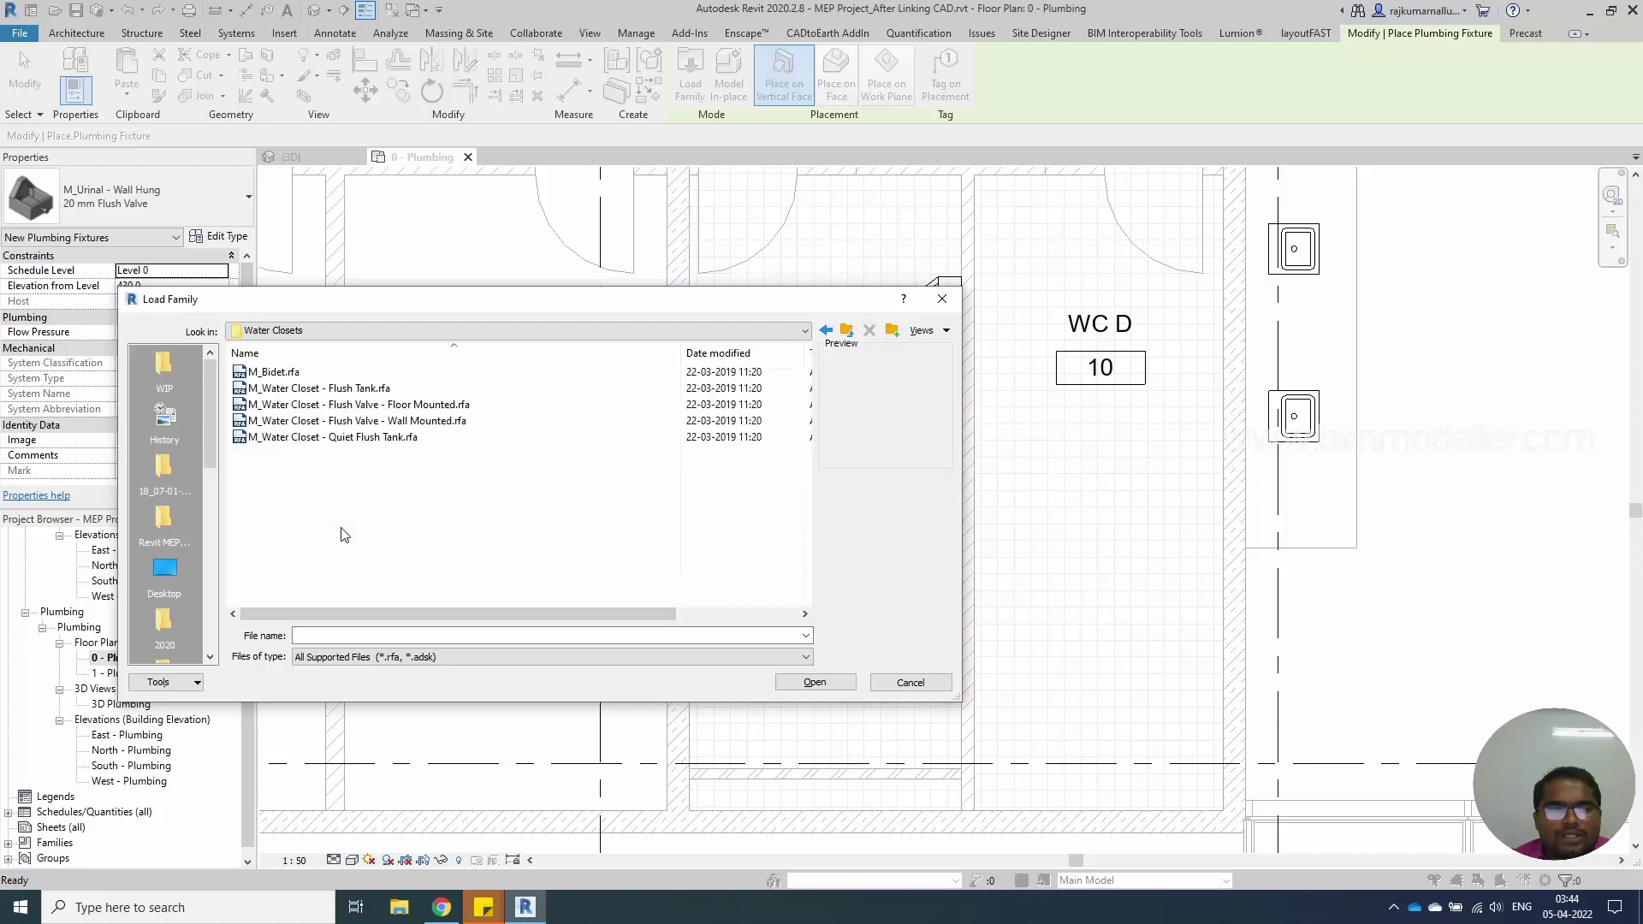
left_click(306, 388)
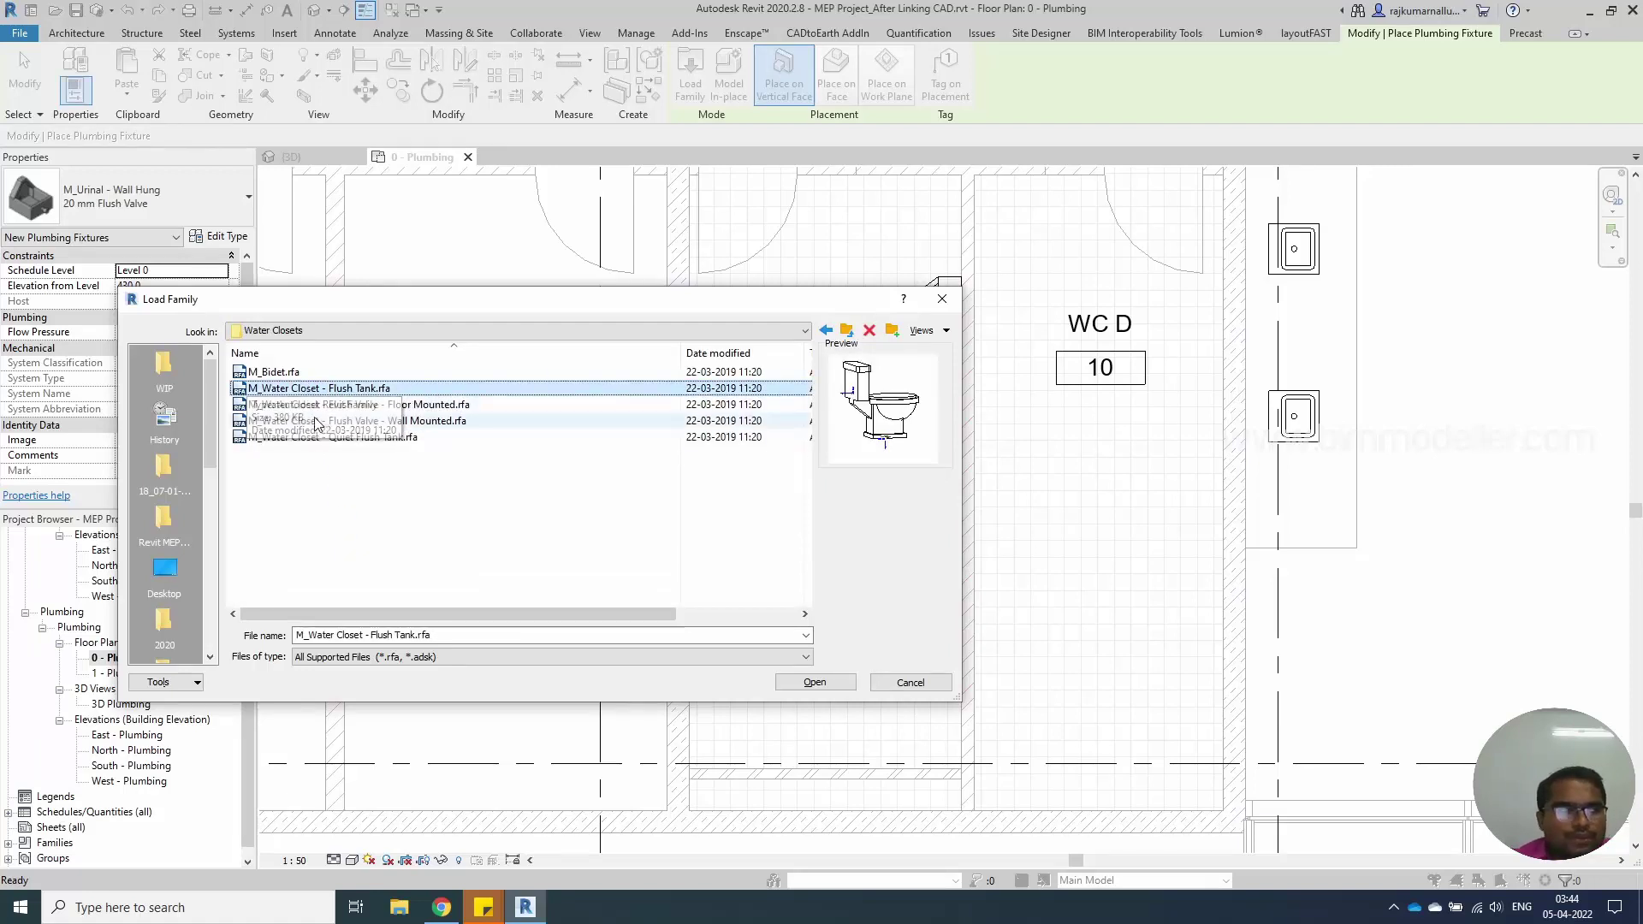
left_click(815, 682)
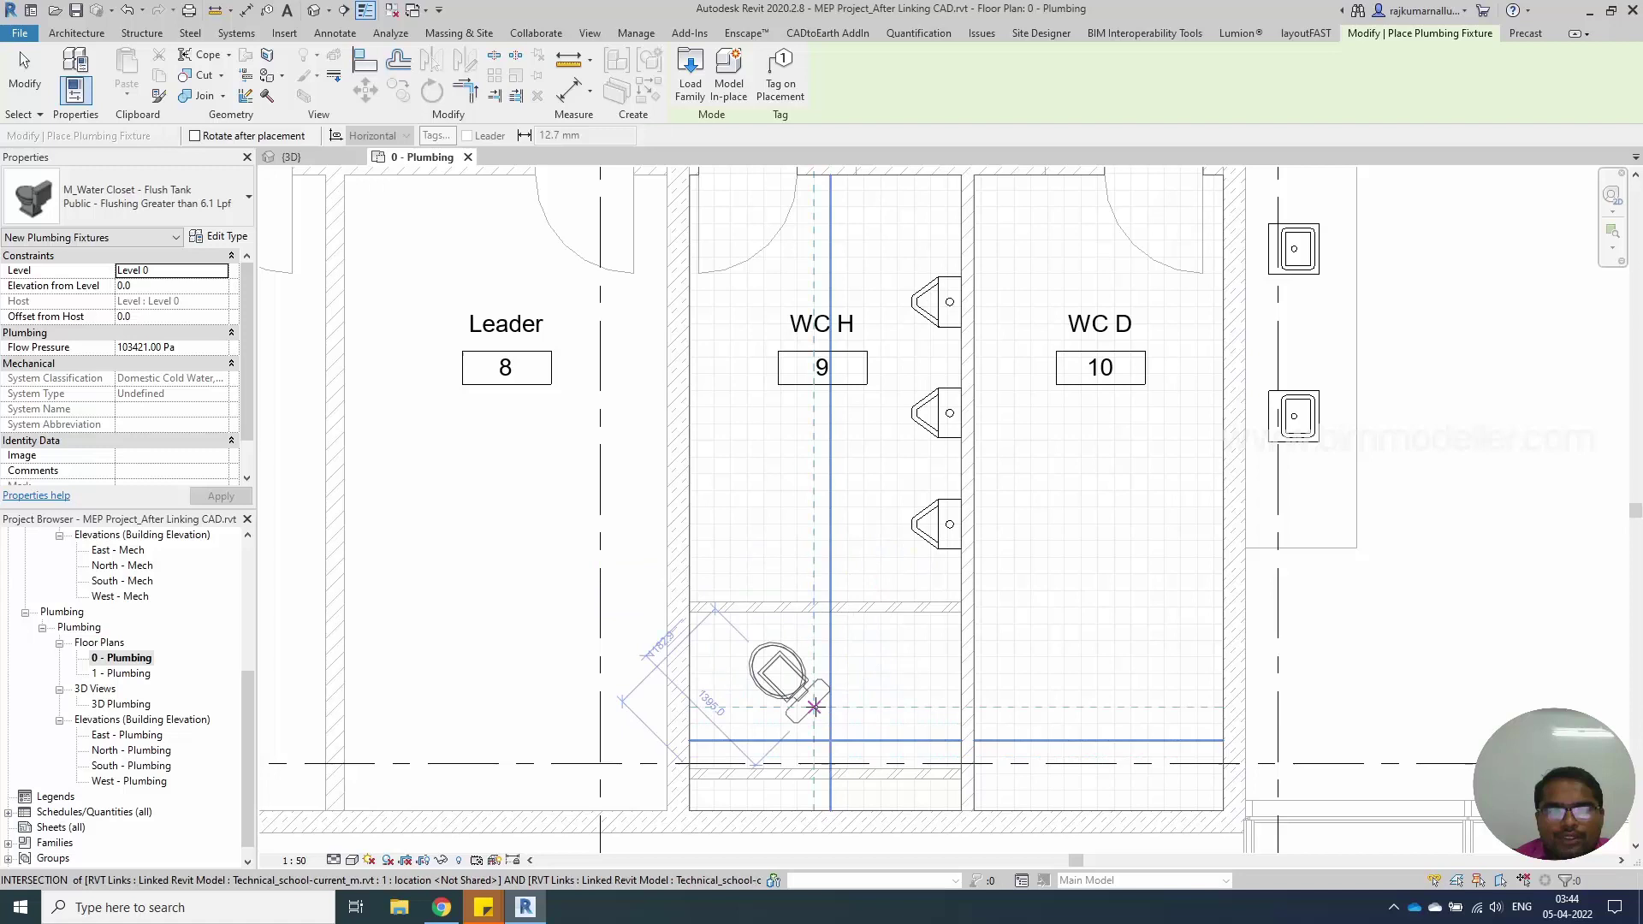
Rotate the flush-tank water closet and place it at the bottom wall's midpoint in WC H
key("space")
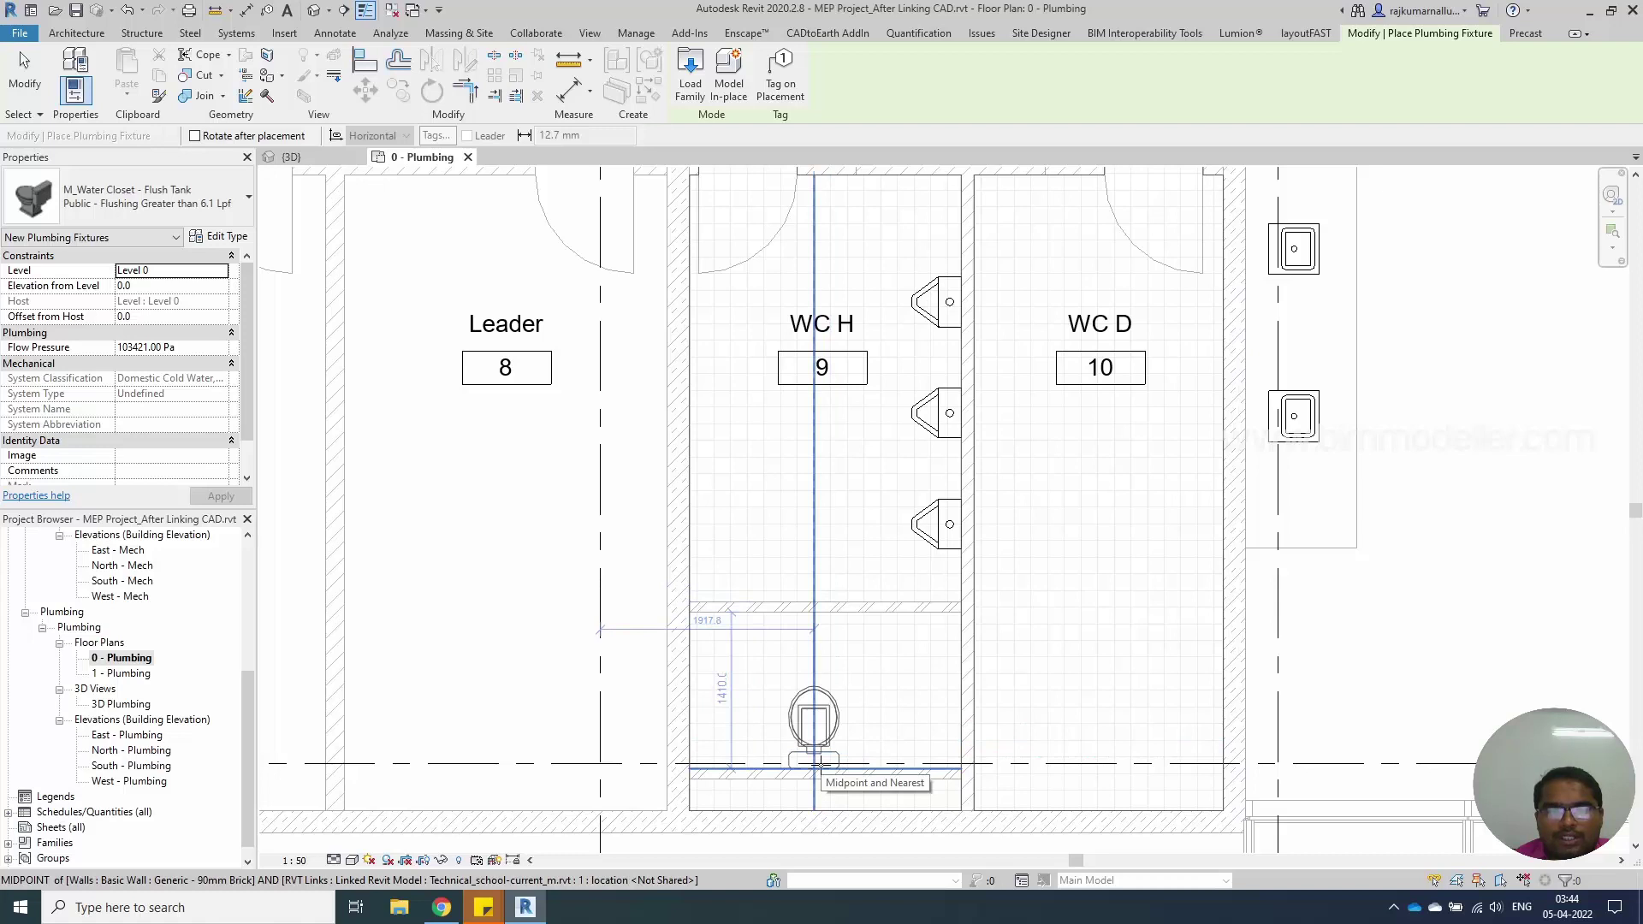
scroll(819, 762, "up", 3)
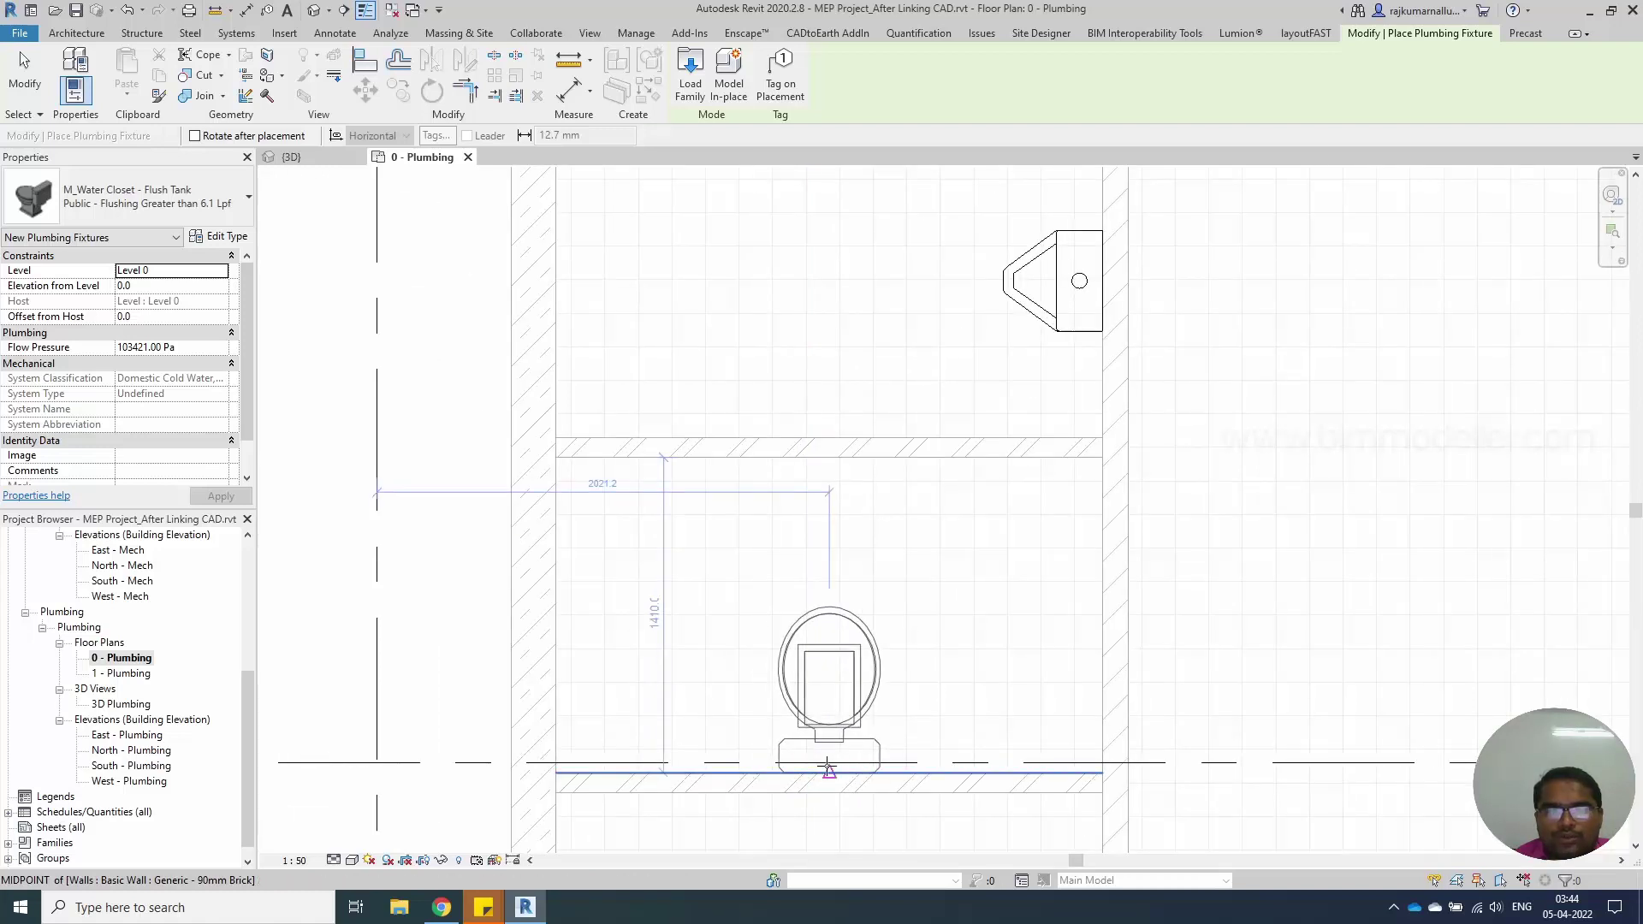
left_click(828, 766)
key("Escape")
key("Escape")
left_click(797, 691)
Switch to the 3D view and orbit to inspect the water closet from behind
scroll(797, 685, "down", 3)
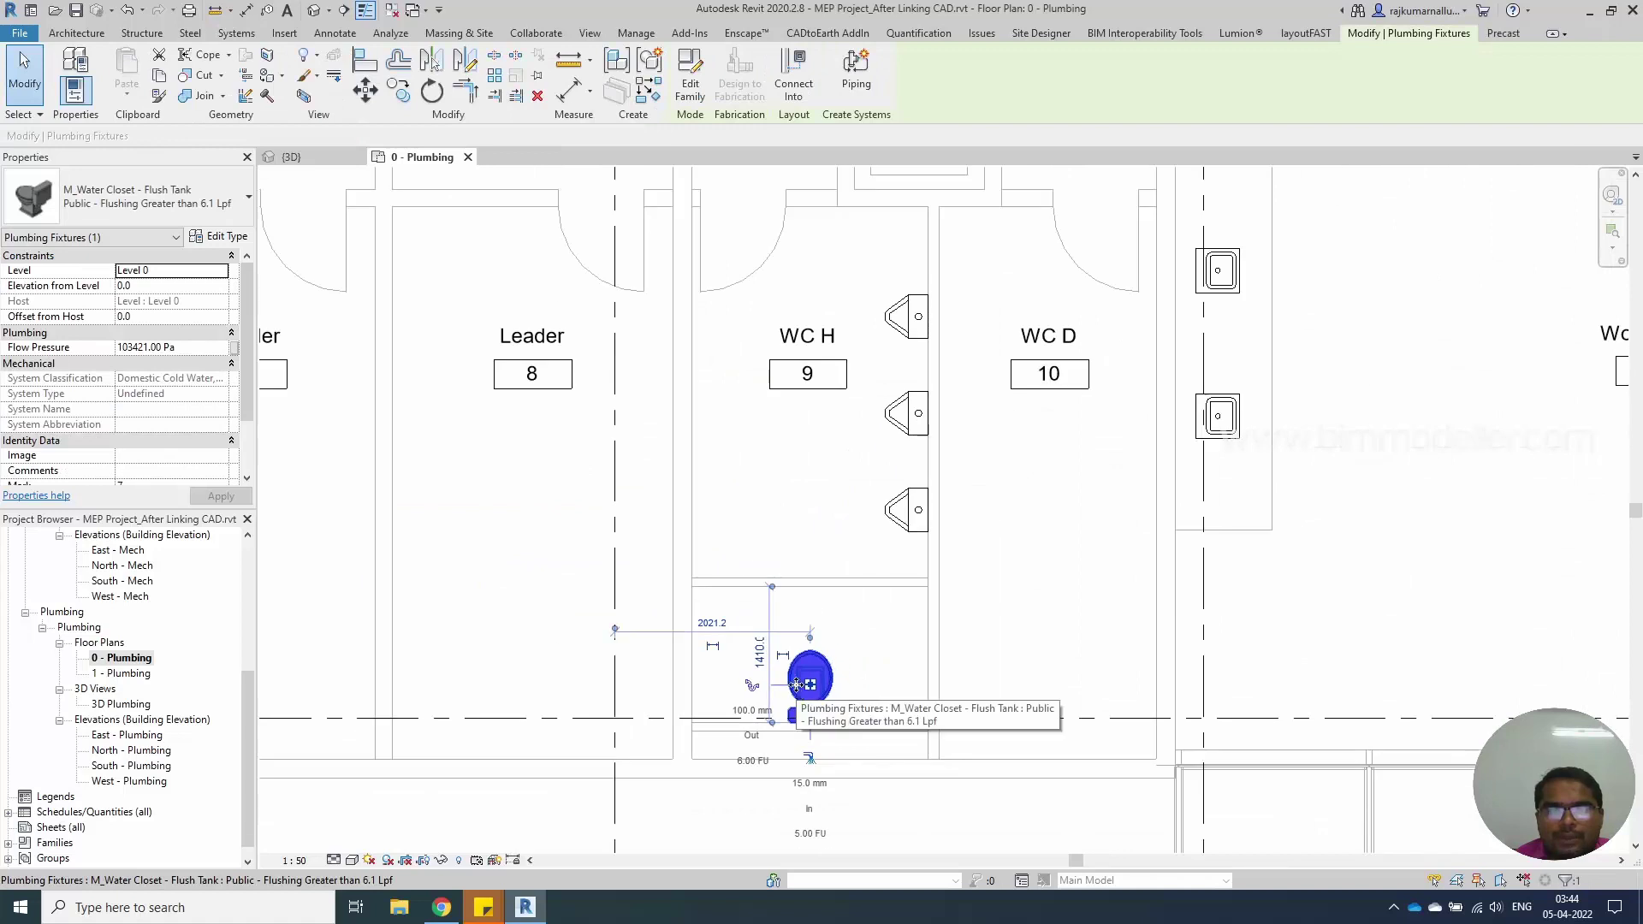
key("b")
key("x")
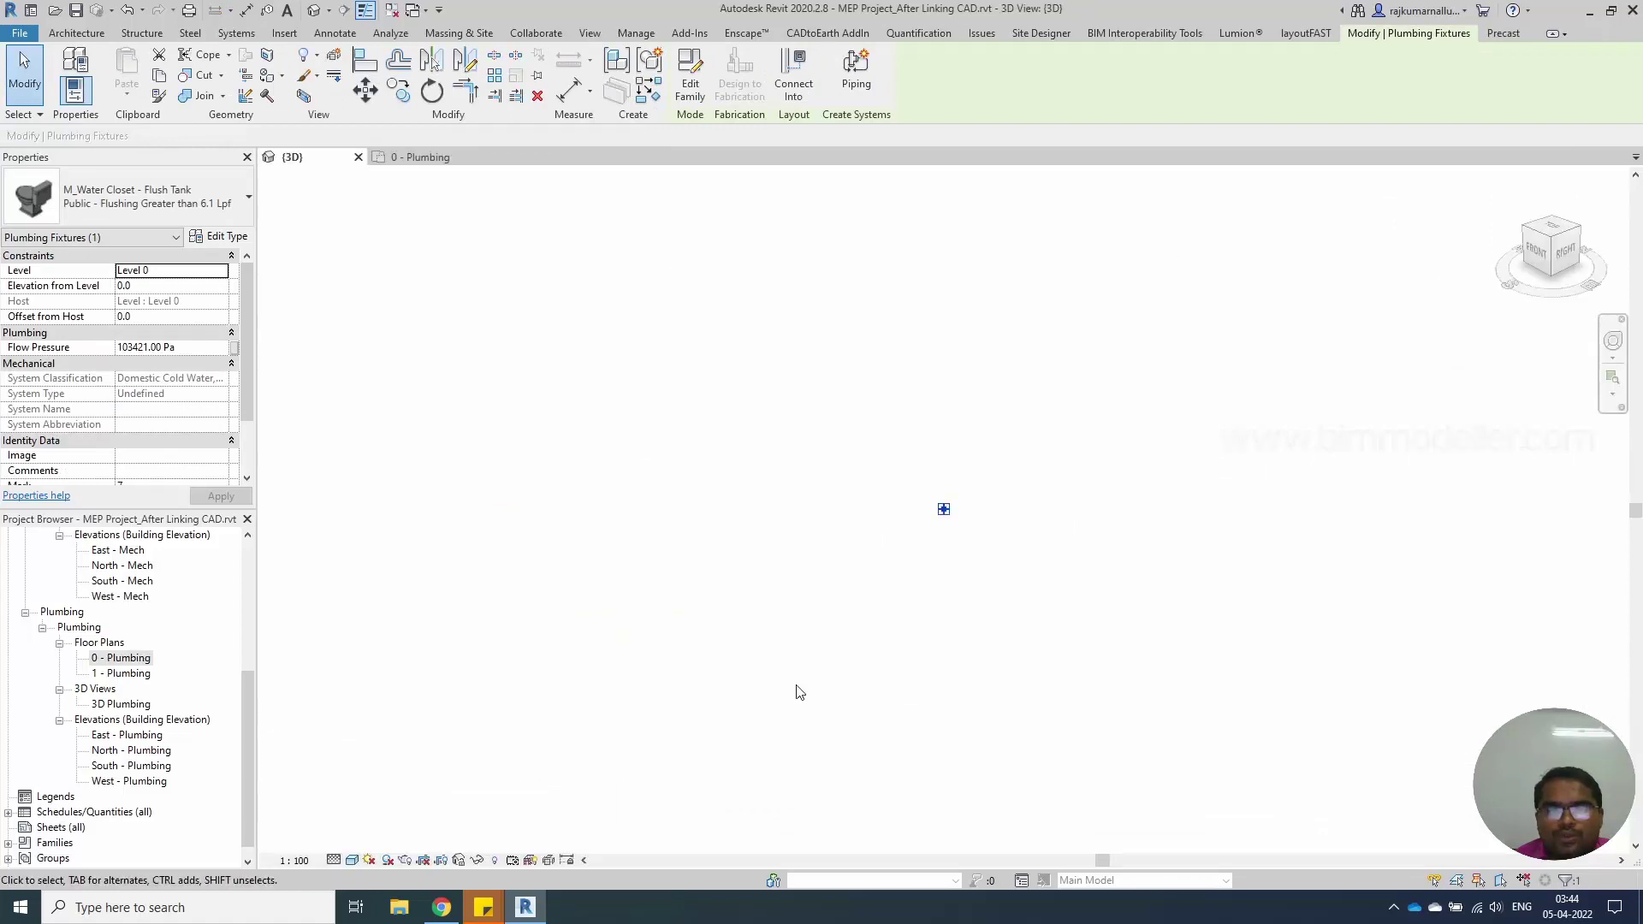
left_click(941, 574)
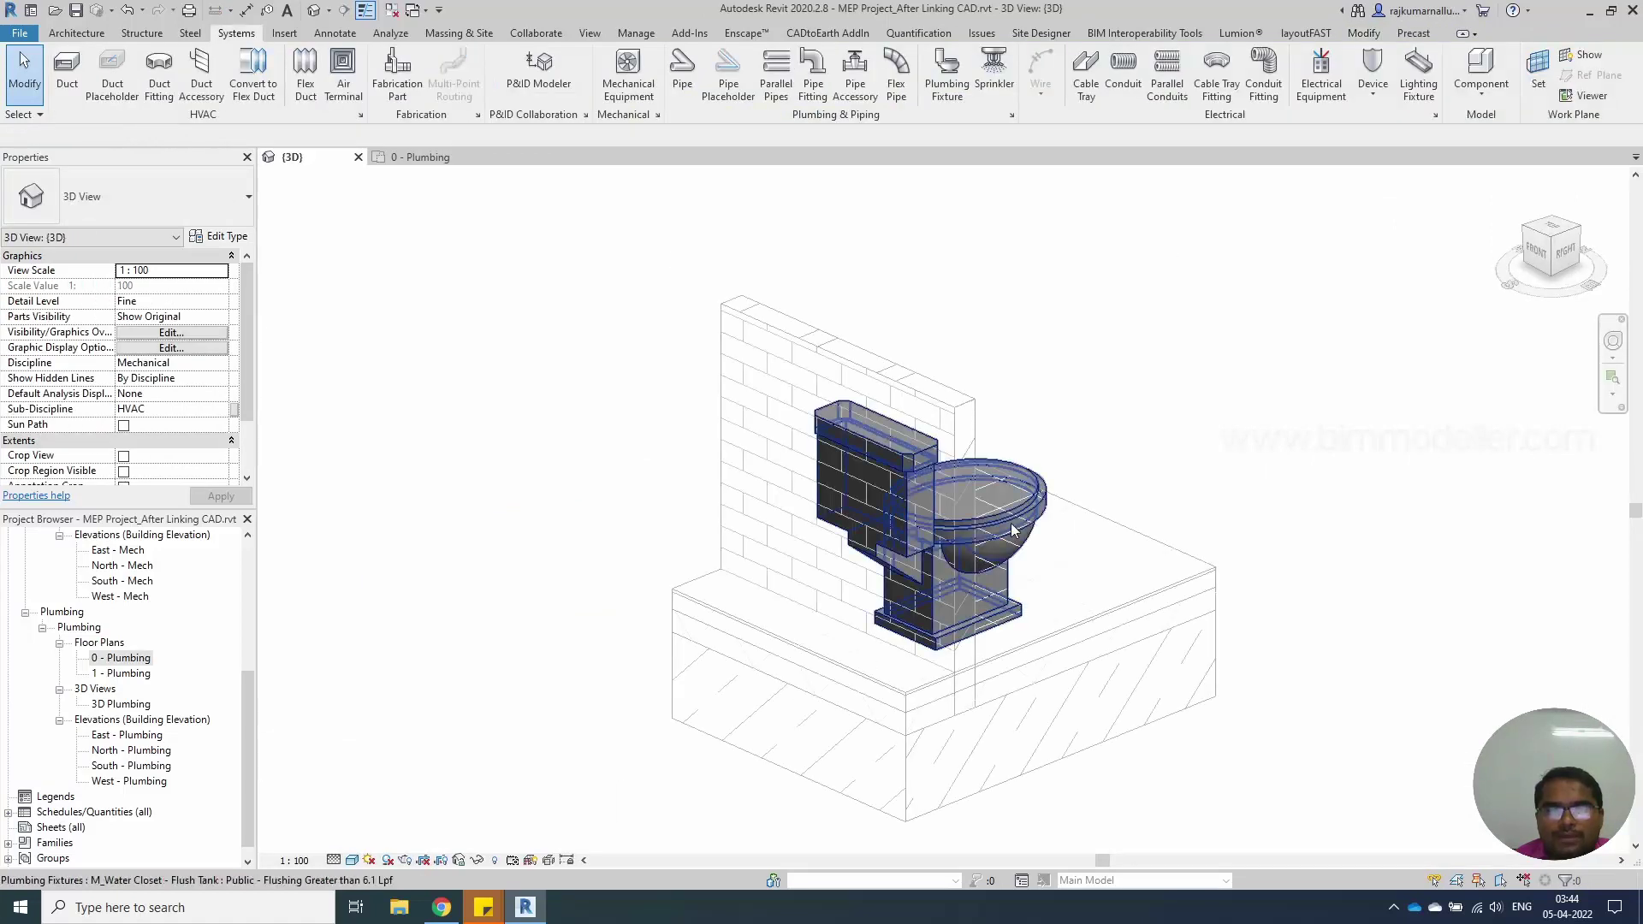
middle_click_drag(1212, 618, 1044, 676, "shift")
key("Escape")
In the 0 - Plumbing floor plan, select the top, middle and bottom urinals in WC H
left_click(419, 156)
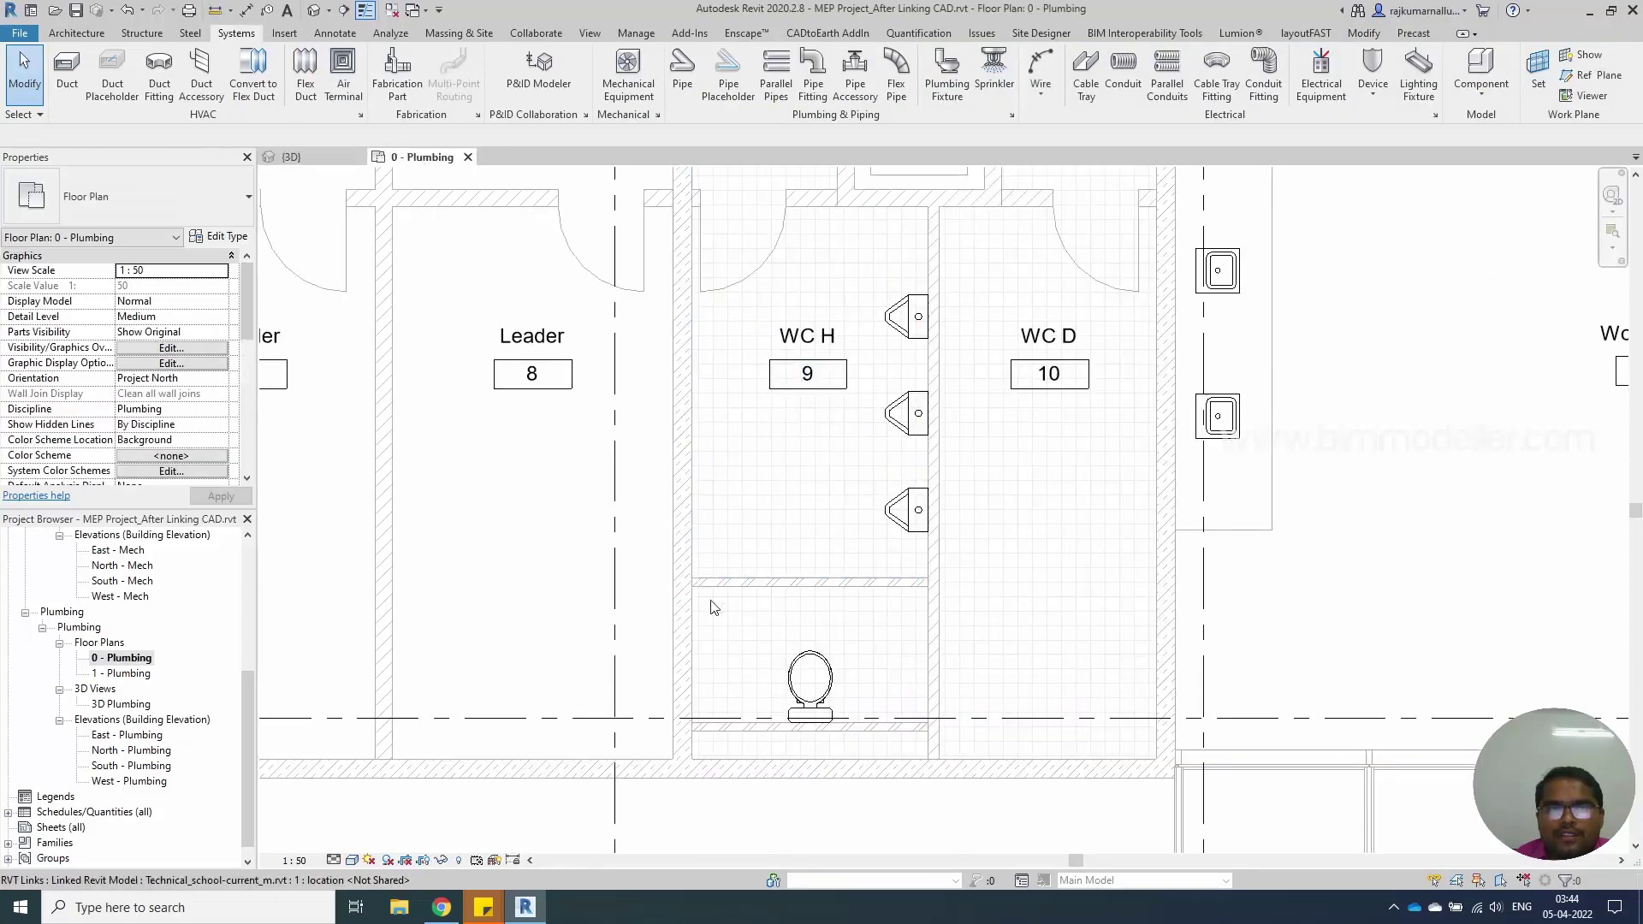
scroll(821, 599, "down", 3)
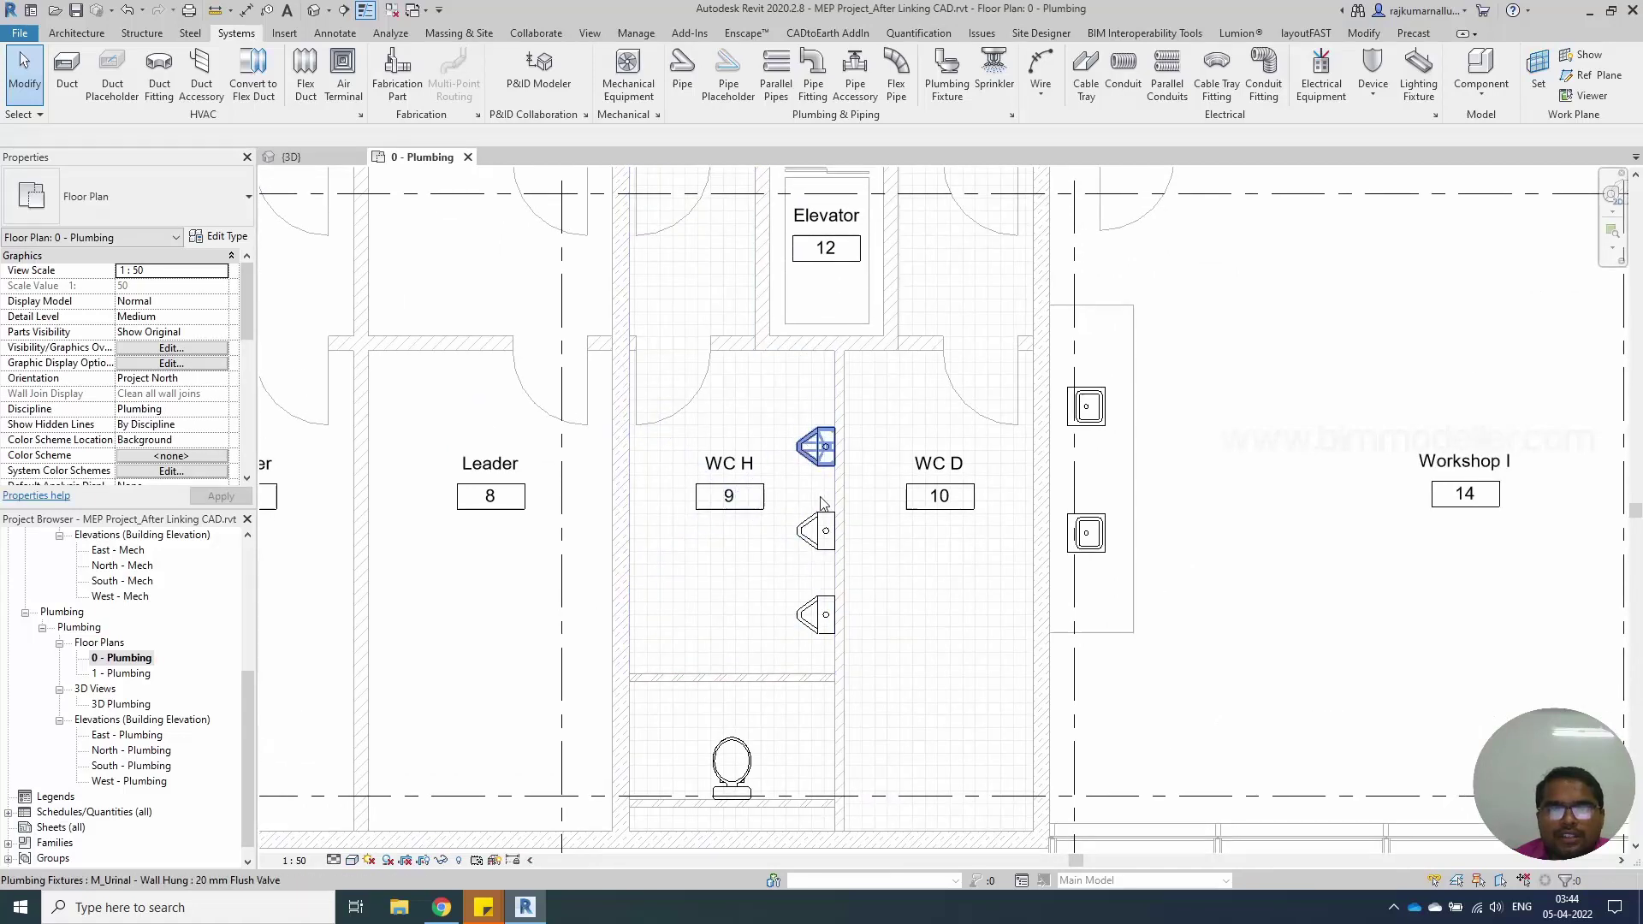
left_click(821, 503)
left_click(817, 532, "ctrl")
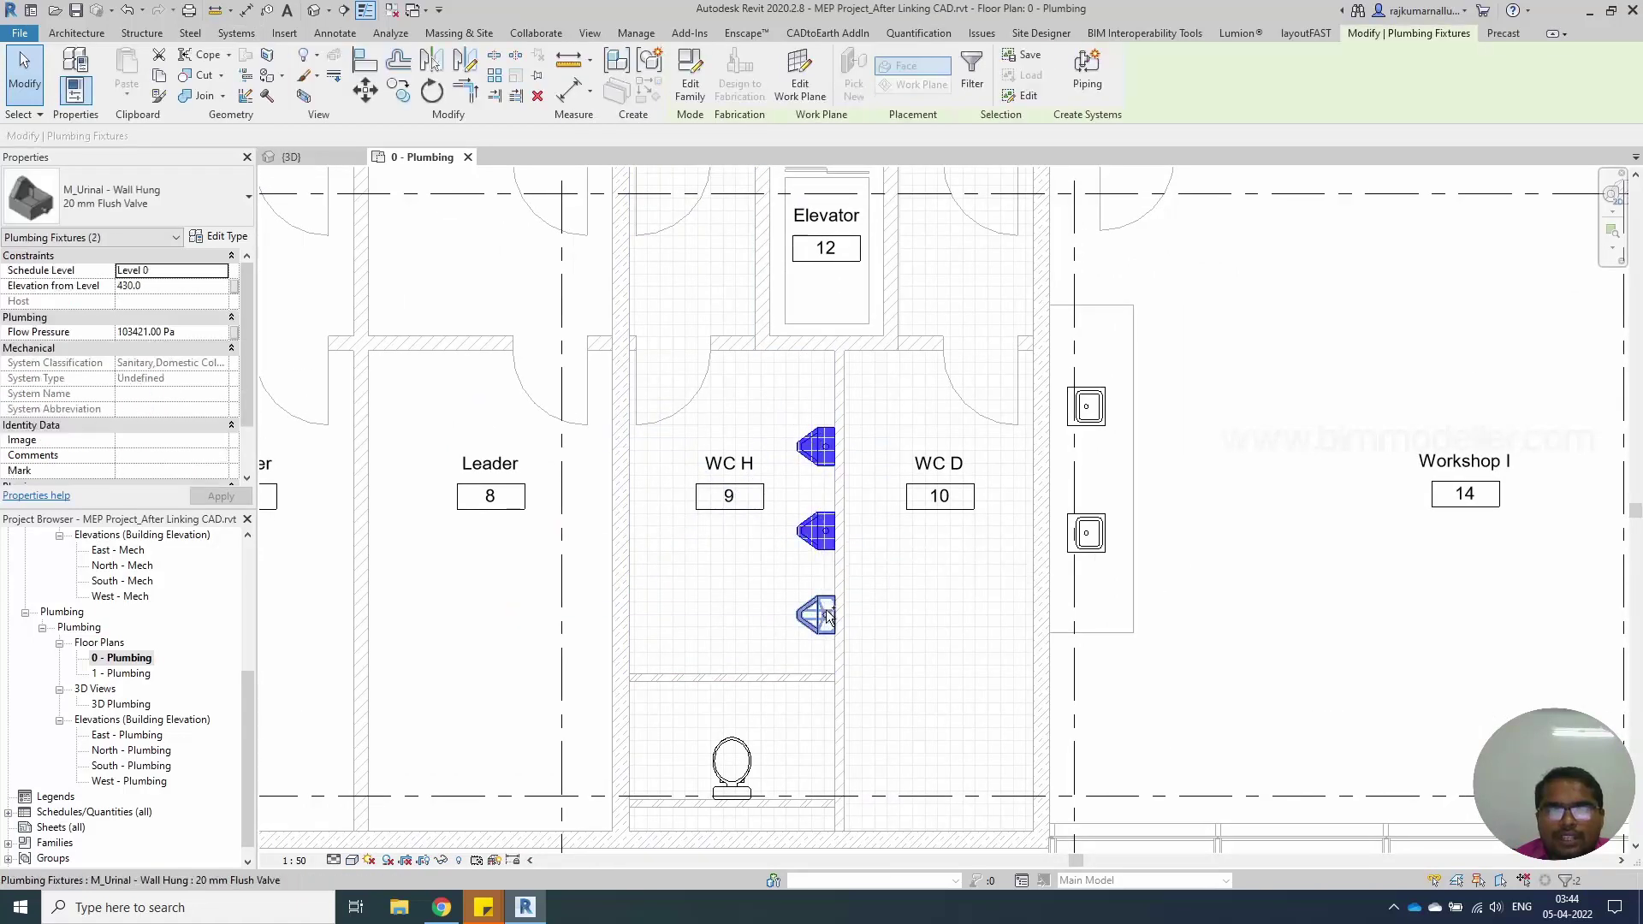
left_click(817, 614, "ctrl")
Mirror-copy the three urinals across the WC H / WC D wall onto the WC D side
left_click(431, 61)
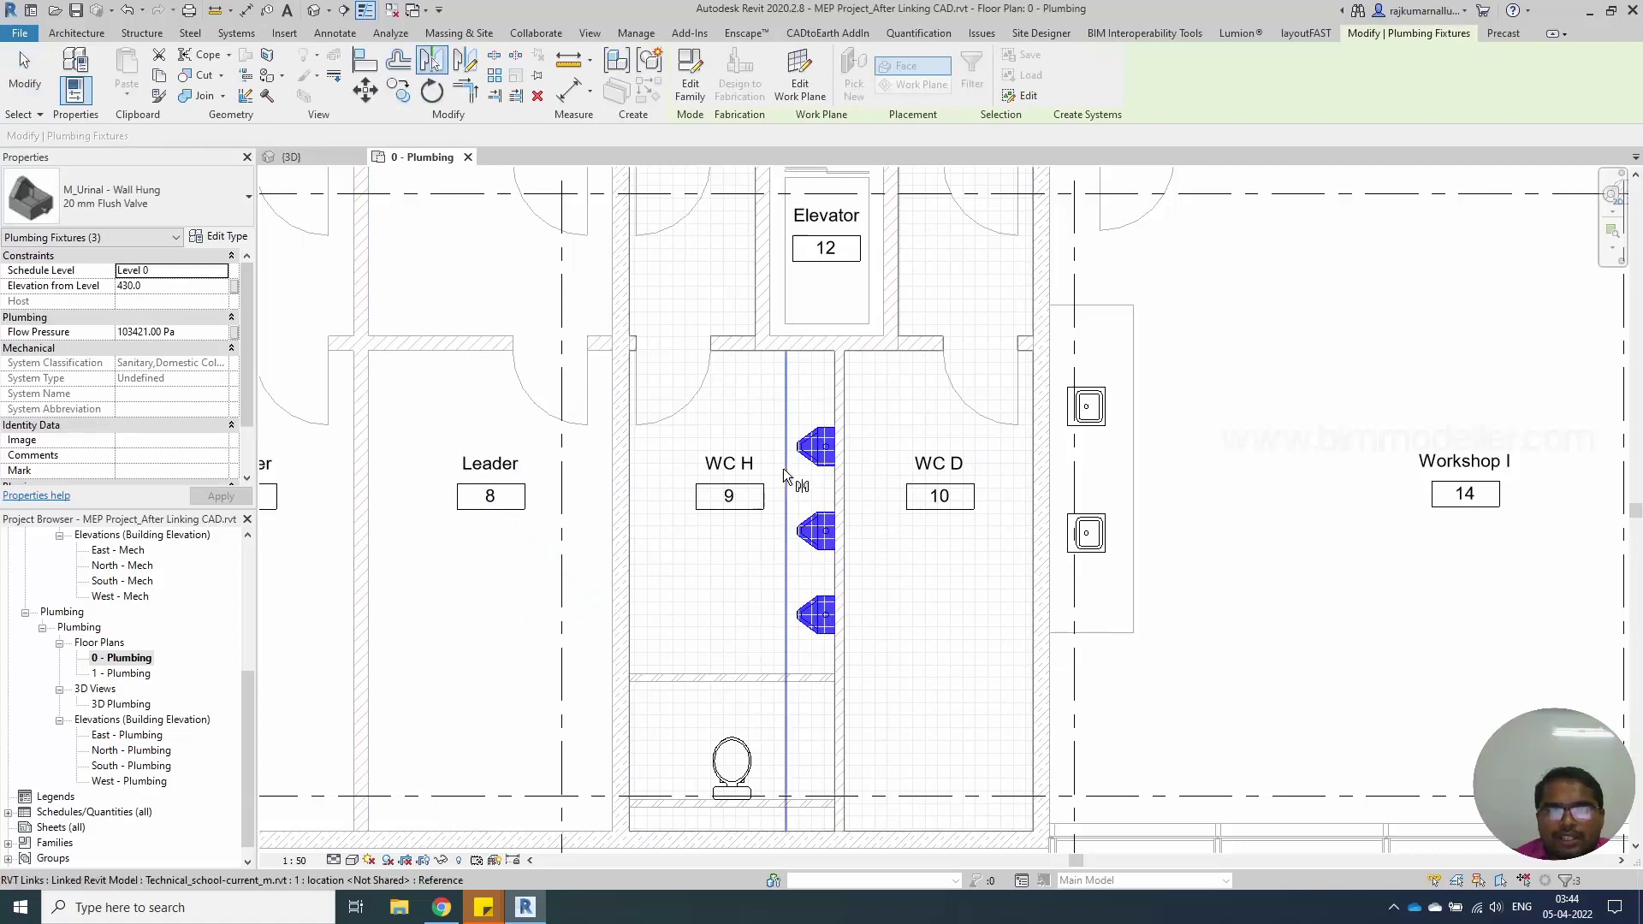
scroll(844, 539, "up", 3)
left_click(844, 539)
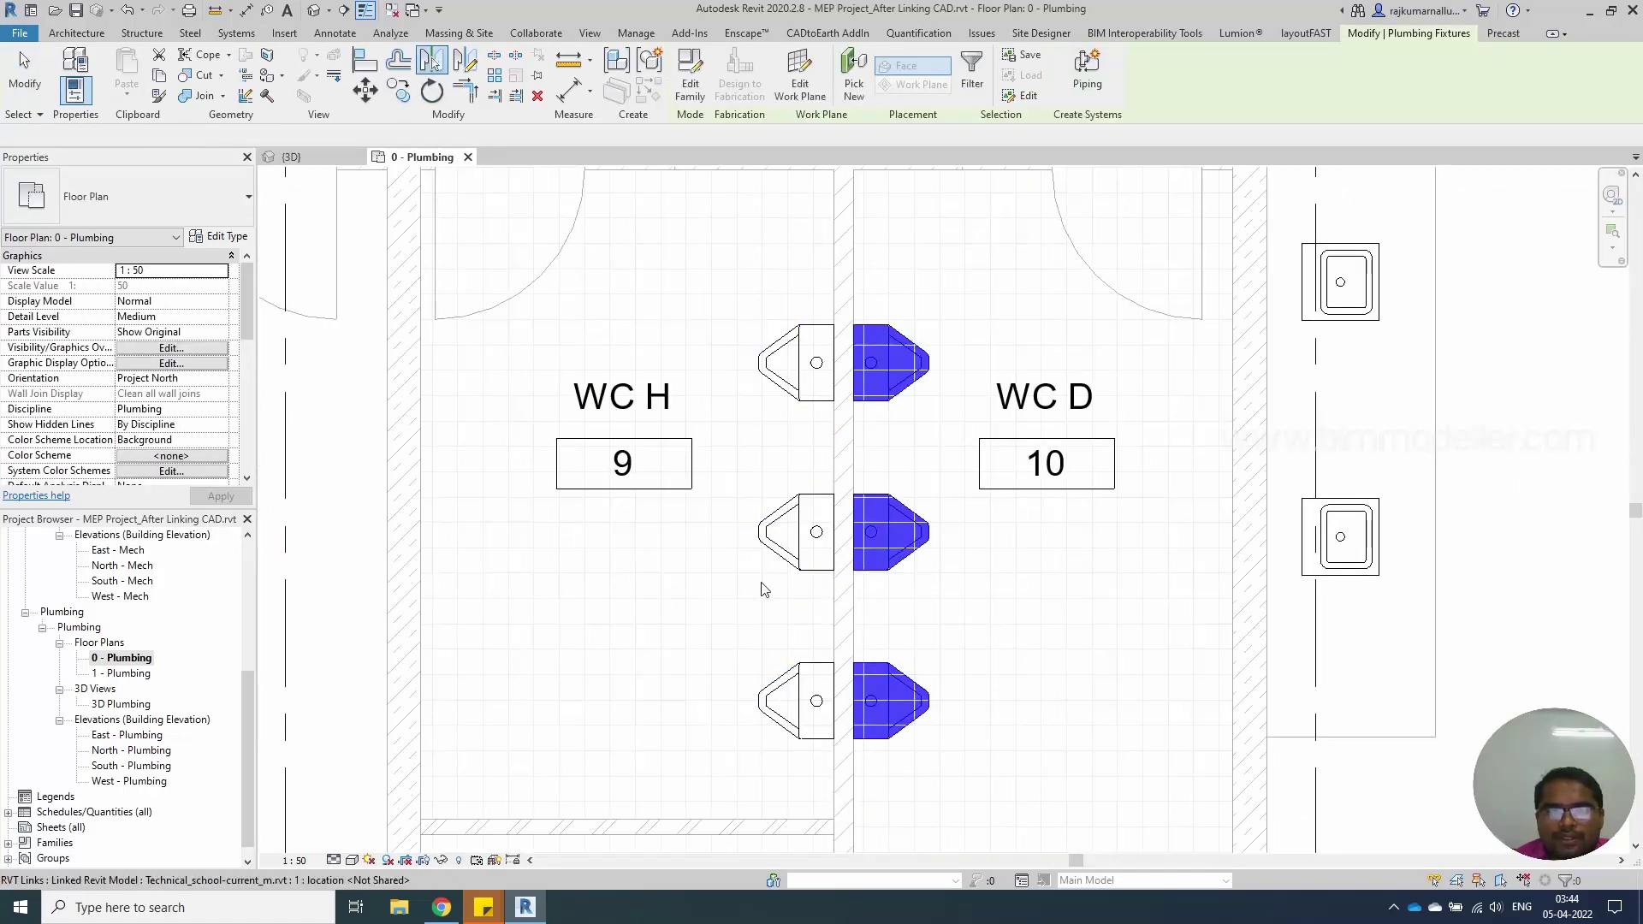
scroll(821, 557, "down", 2)
key("Escape")
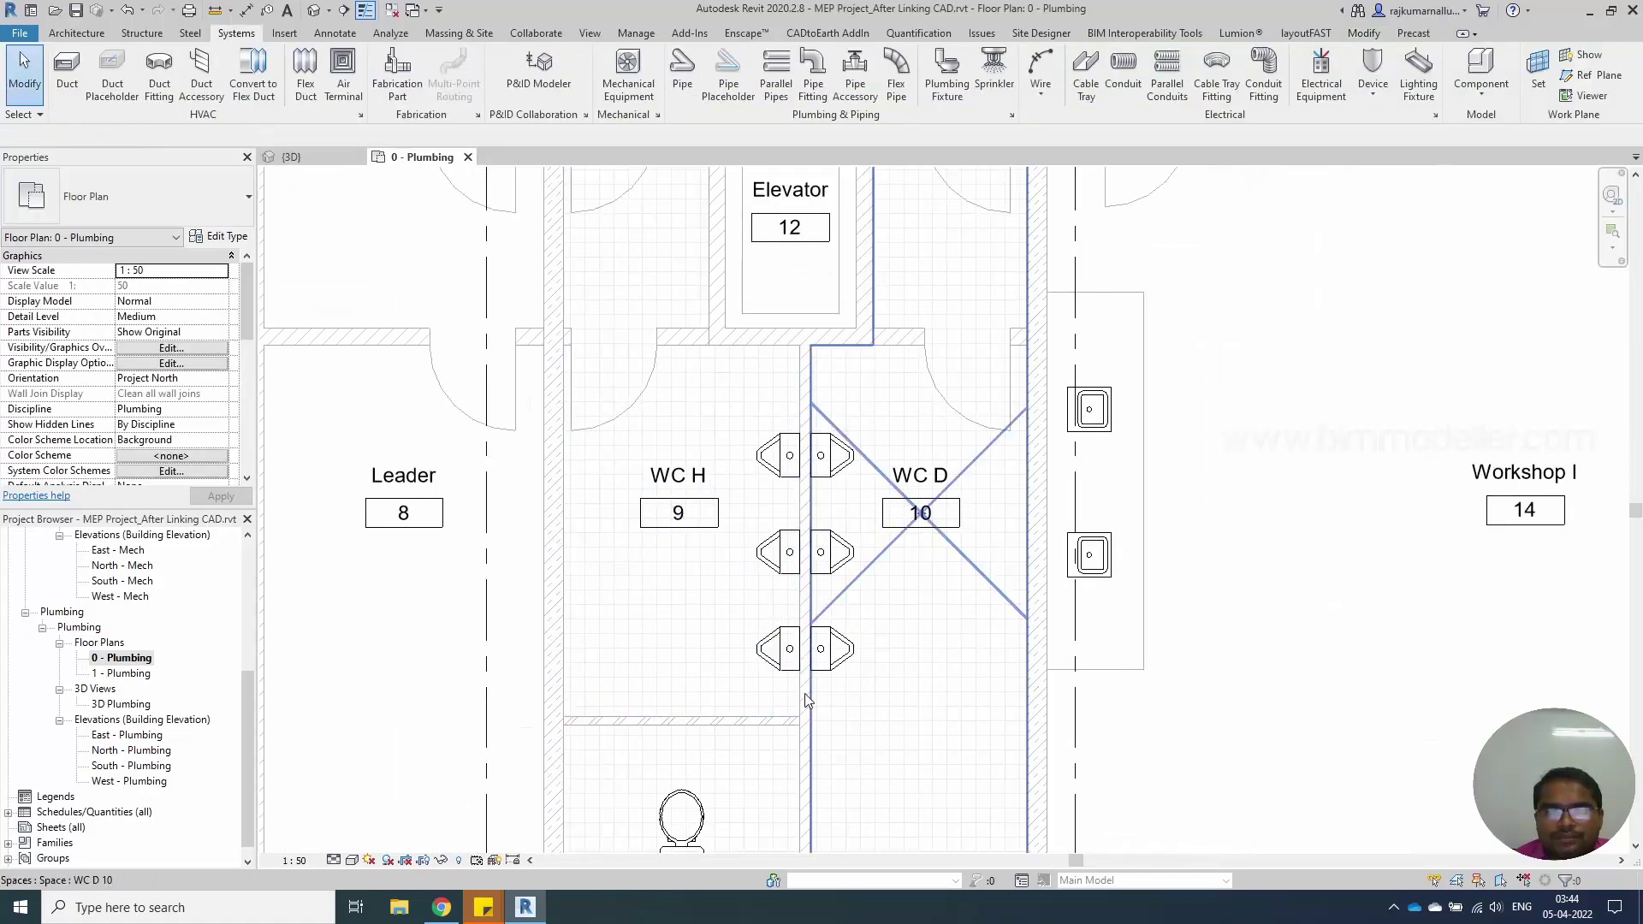
scroll(727, 651, "down", 2)
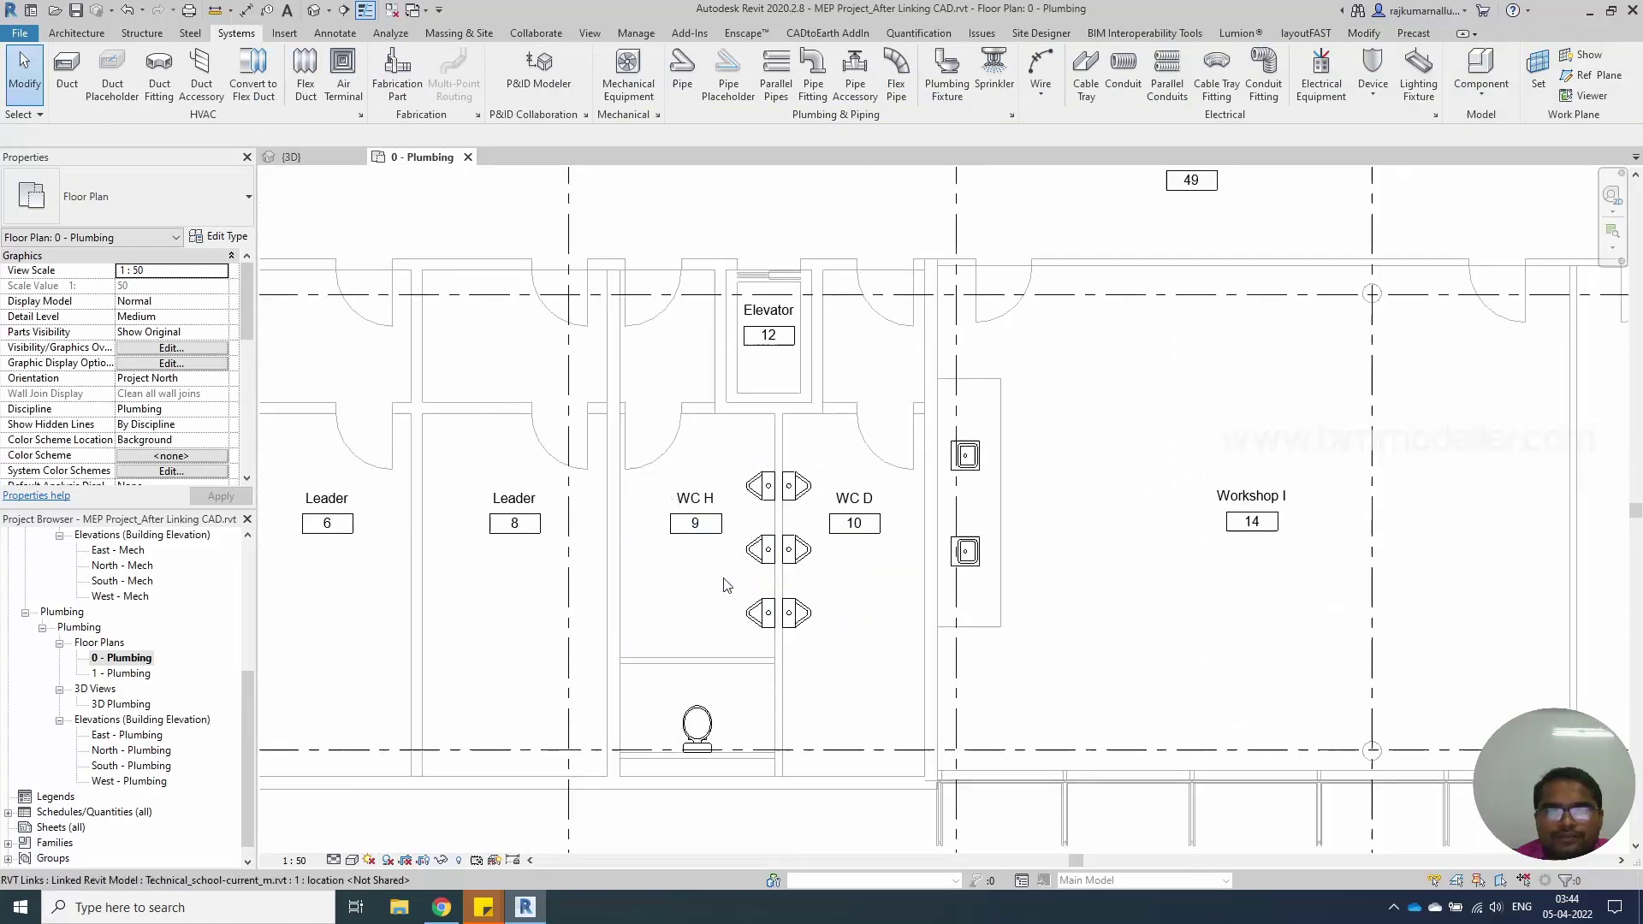
scroll(713, 640, "up", 2)
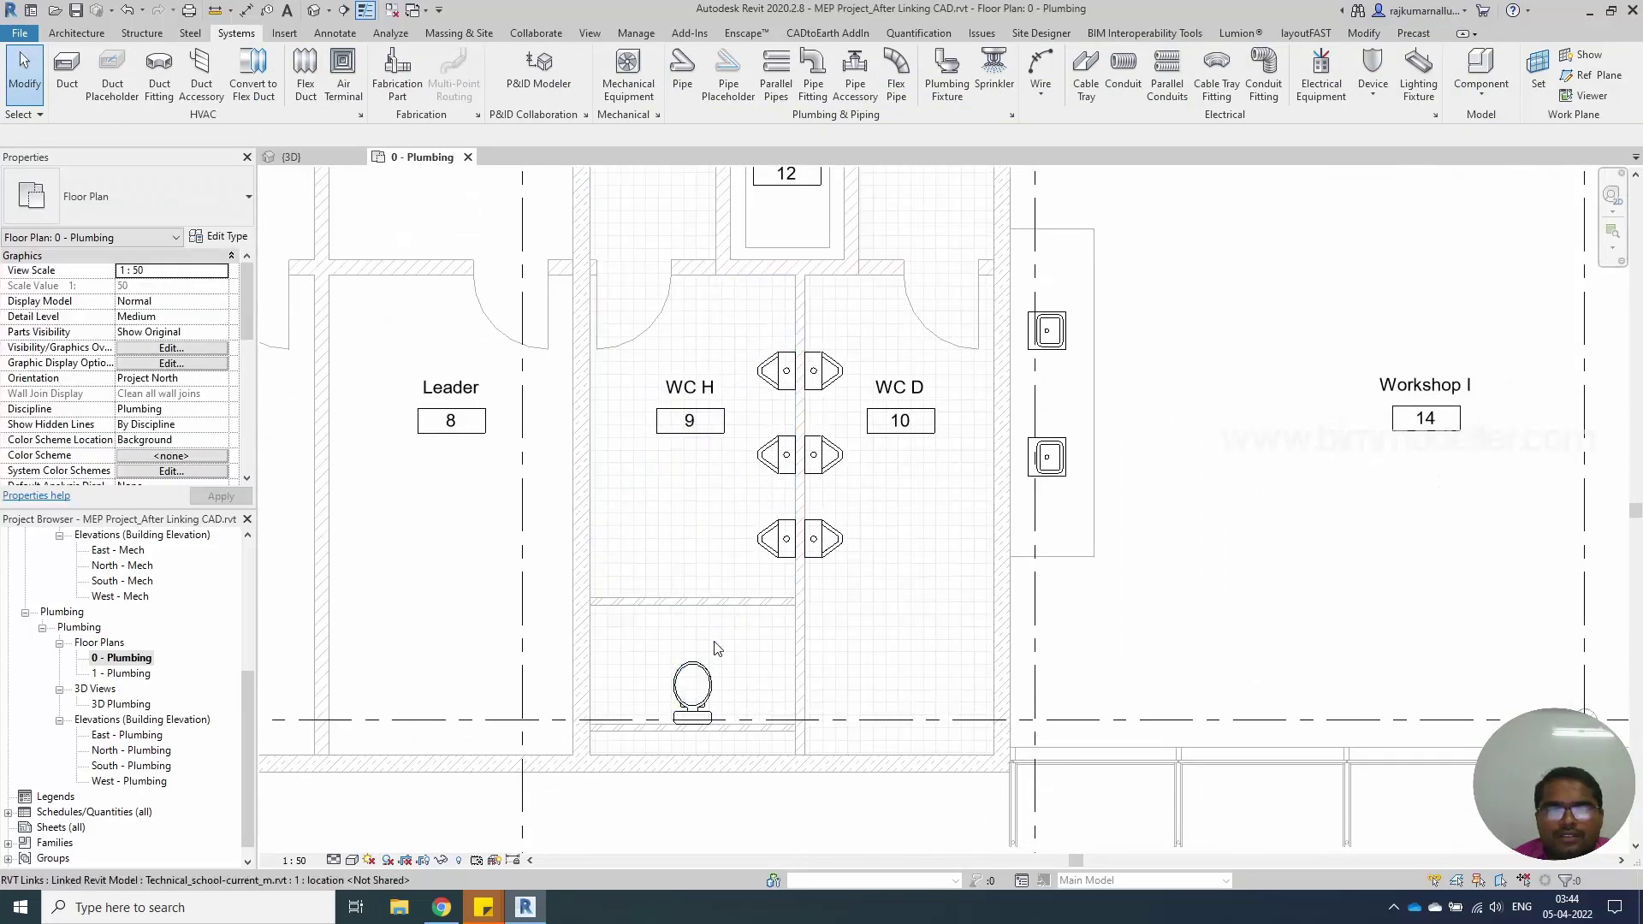
middle_click_drag(717, 649, 714, 687)
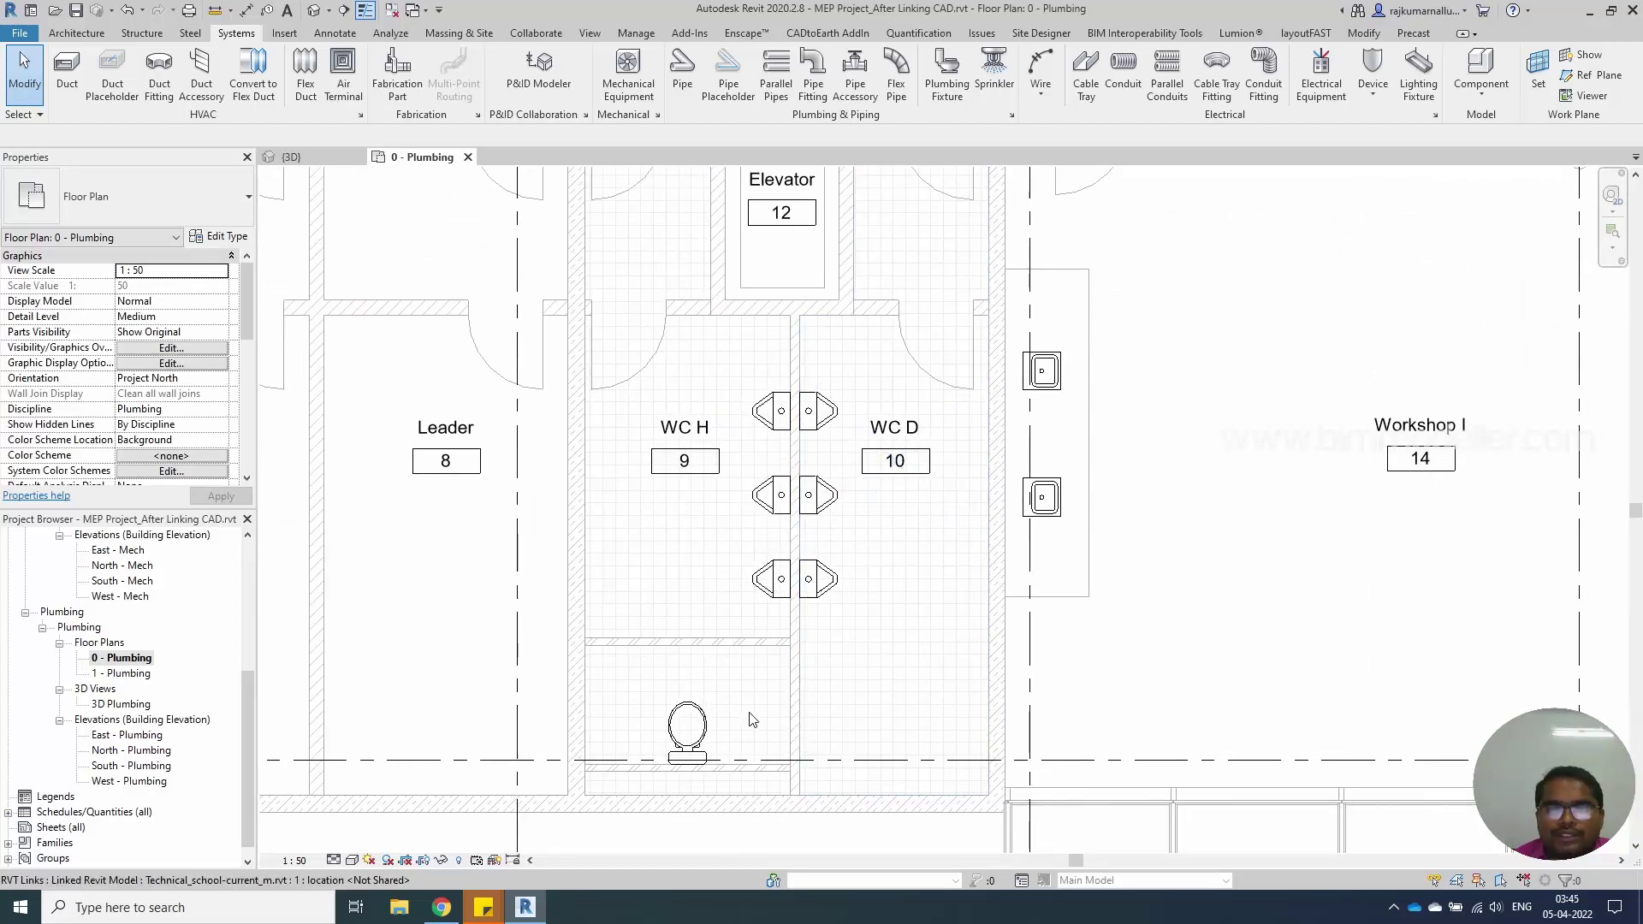
middle_click_drag(757, 727, 776, 692)
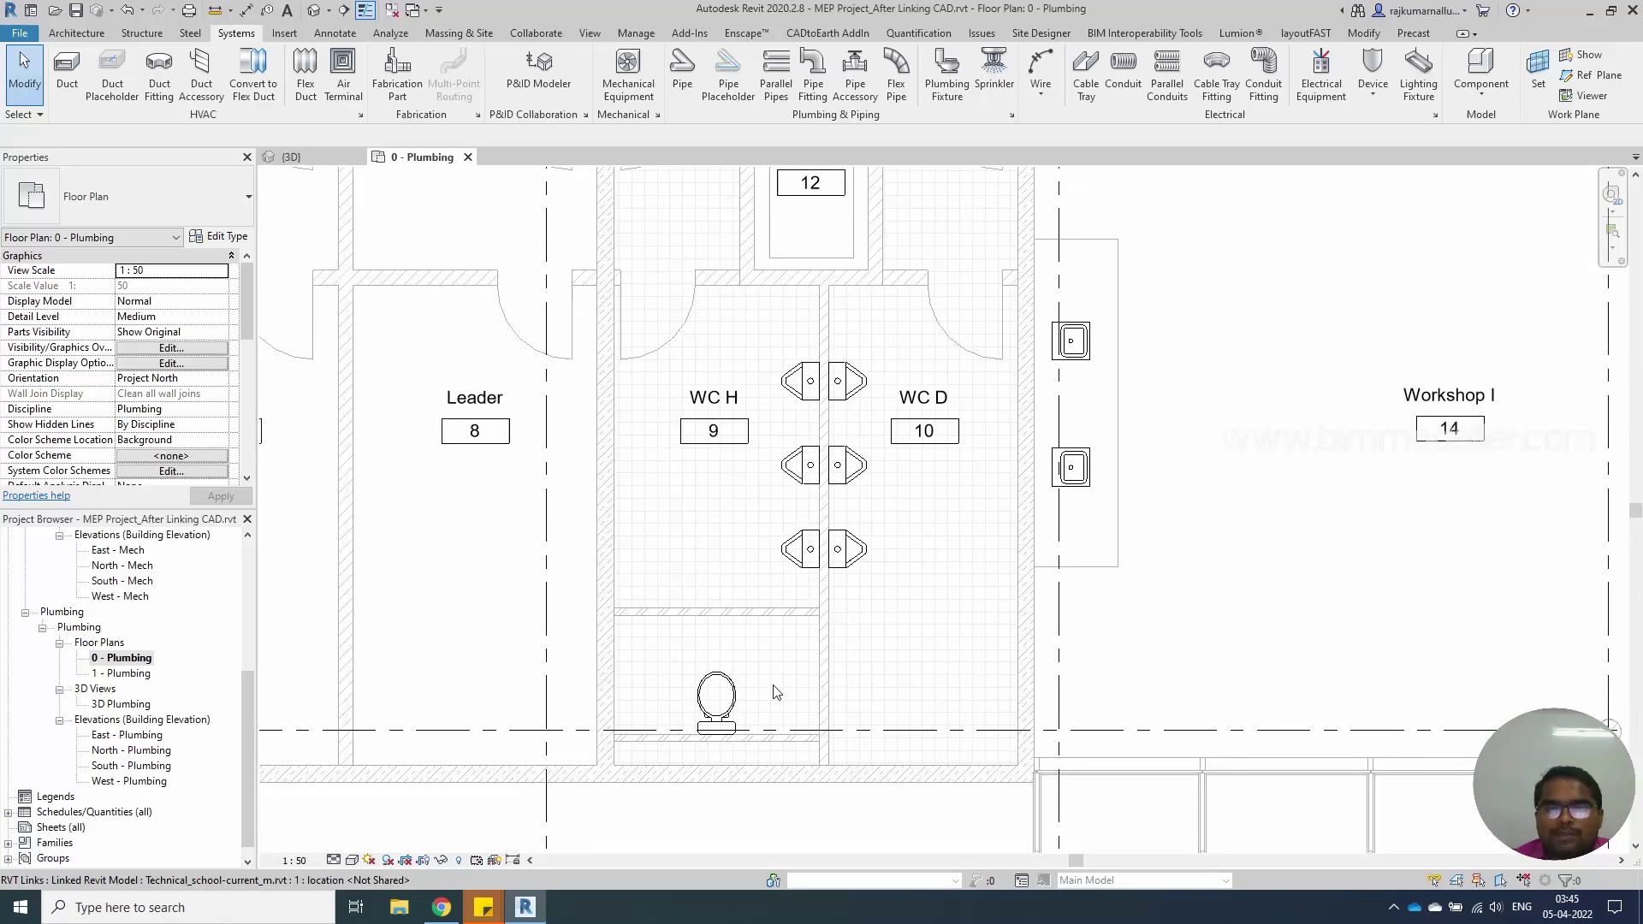